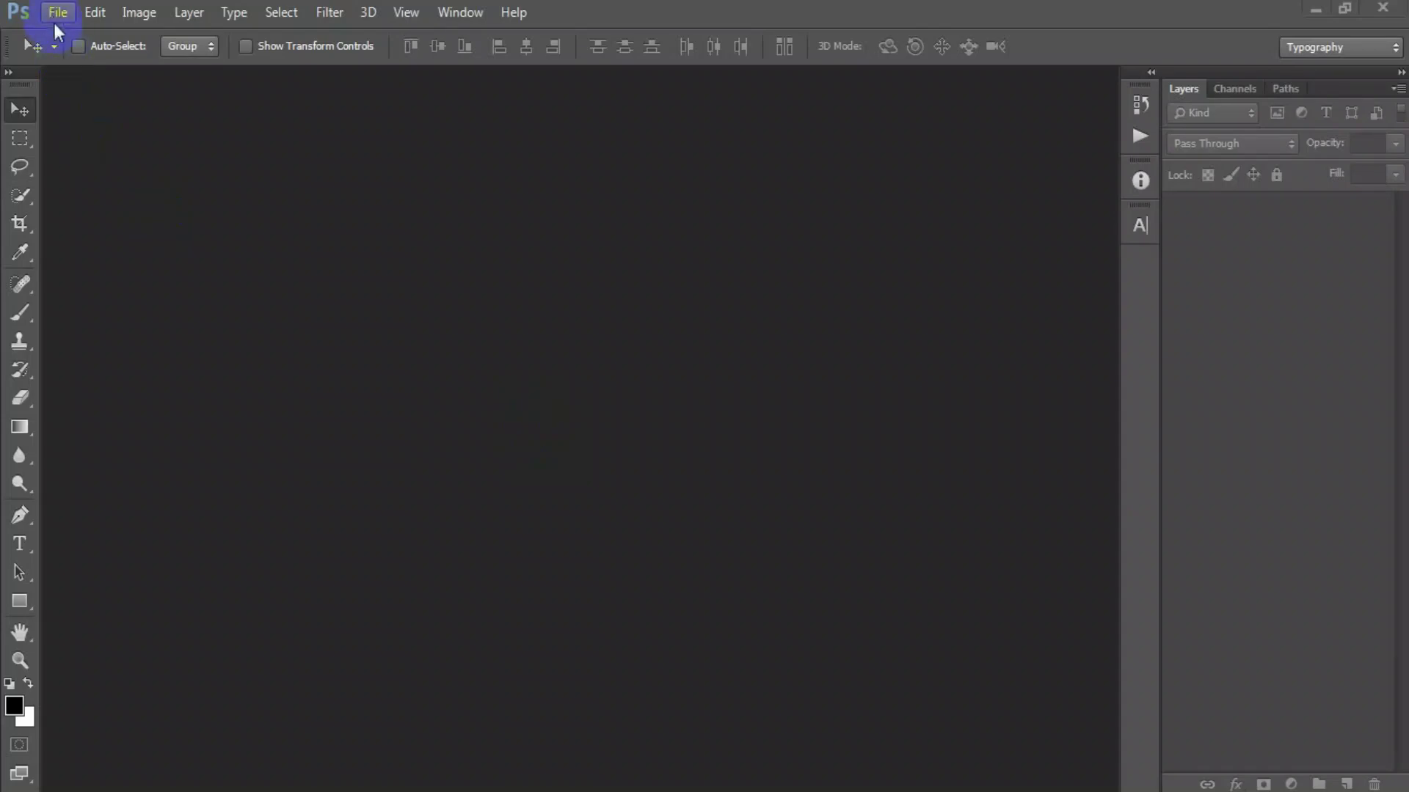
# Create a new portrait document from the International Paper preset and dock its window
pyautogui.click(58, 40)
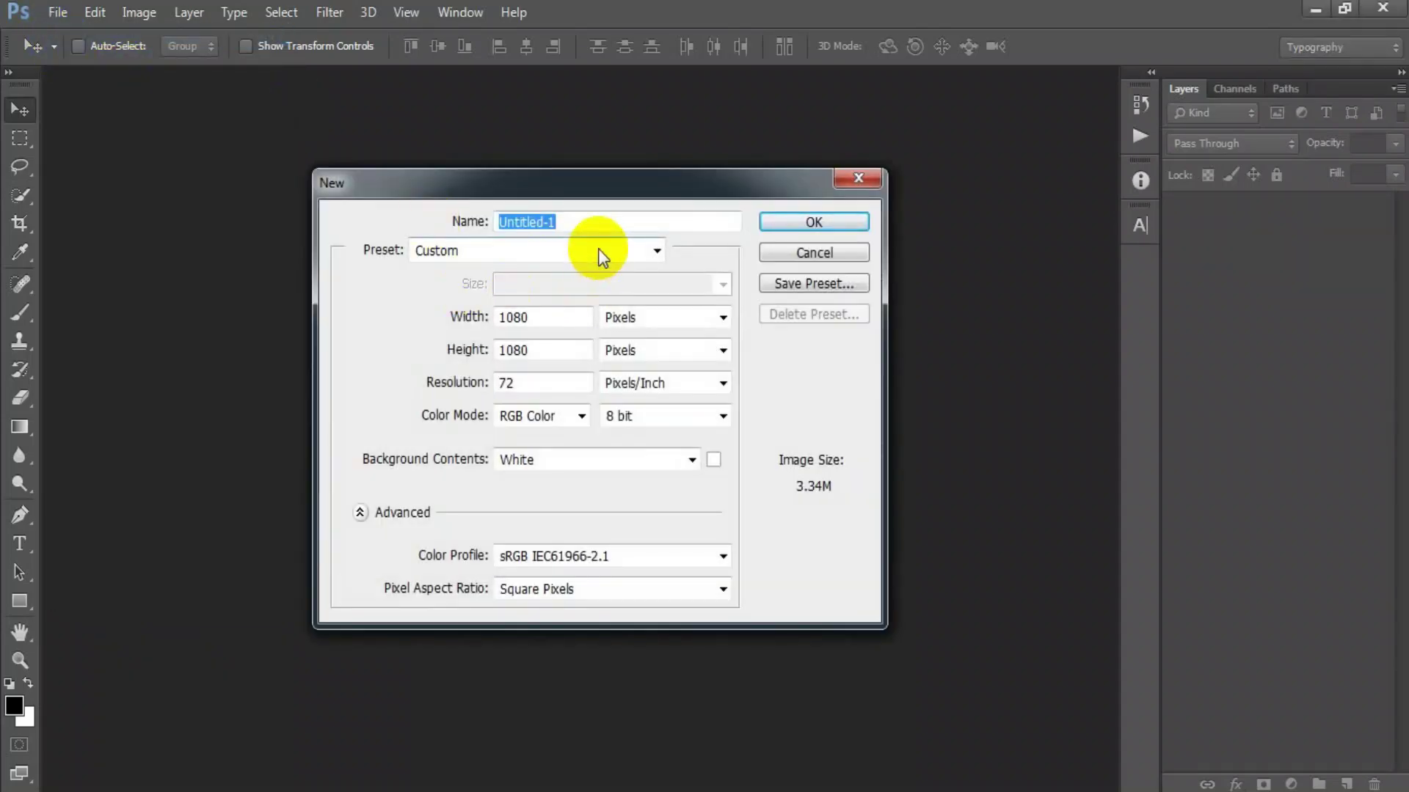
pyautogui.click(597, 249)
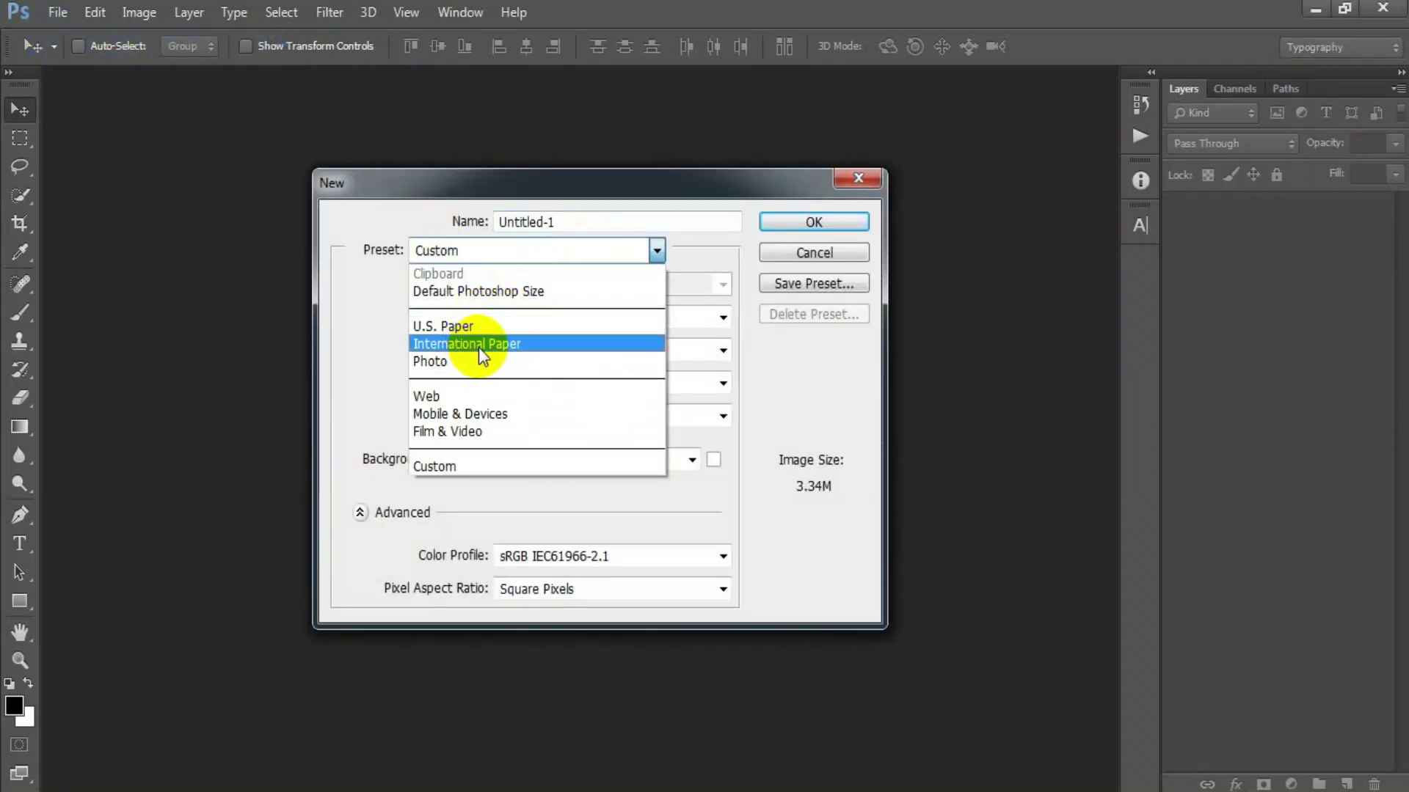
pyautogui.click(481, 345)
pyautogui.click(808, 222)
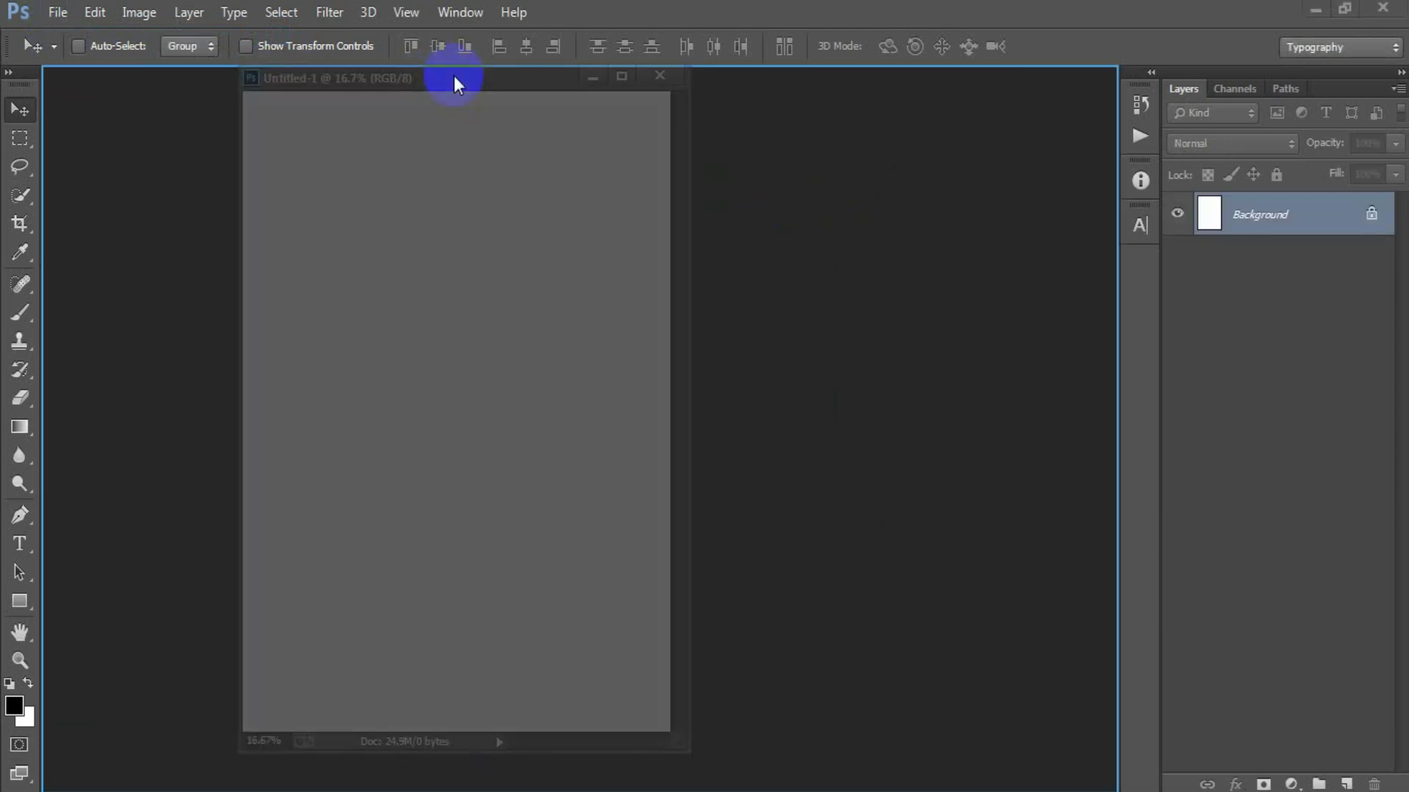
pyautogui.moveTo(264, 79); pyautogui.dragTo(453, 76)
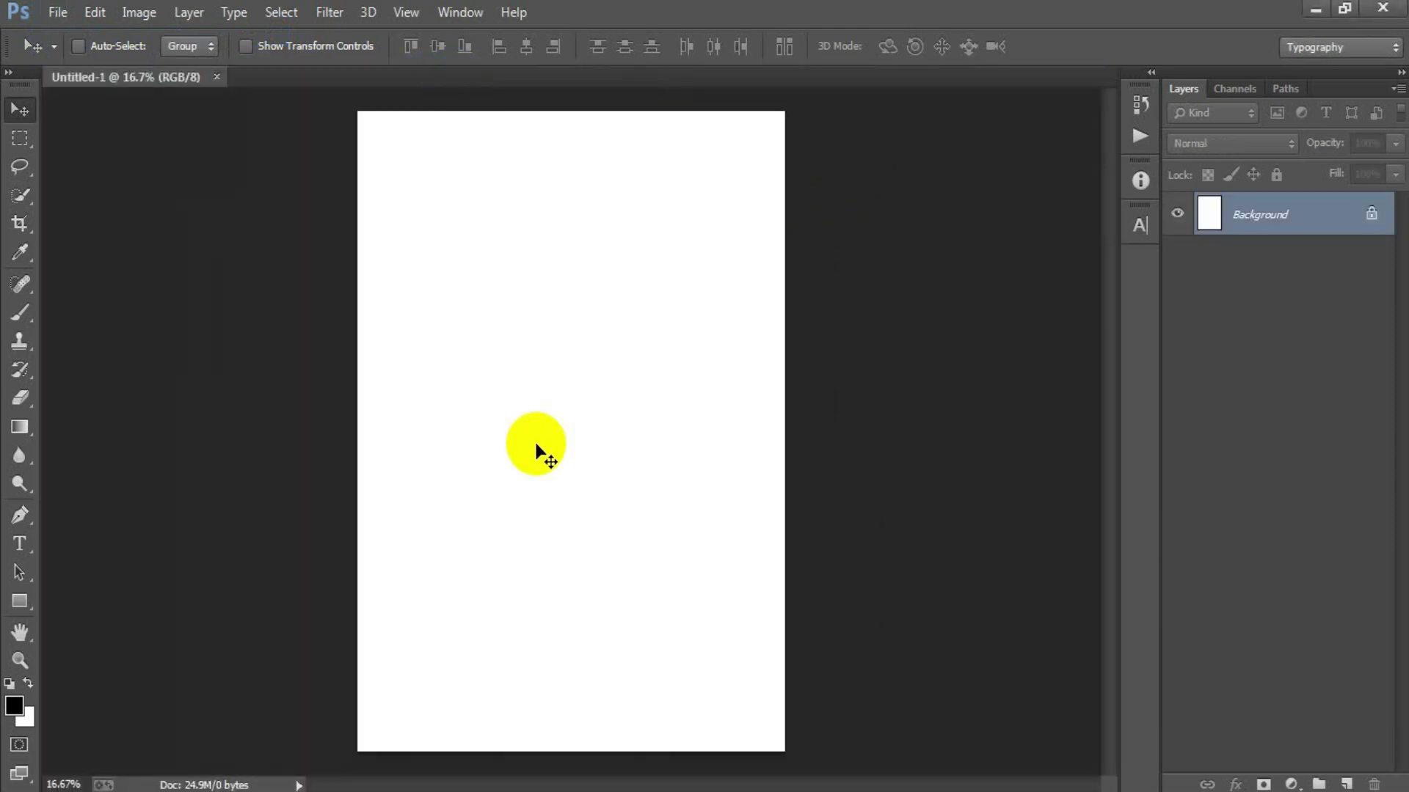
pyautogui.click(1290, 784)
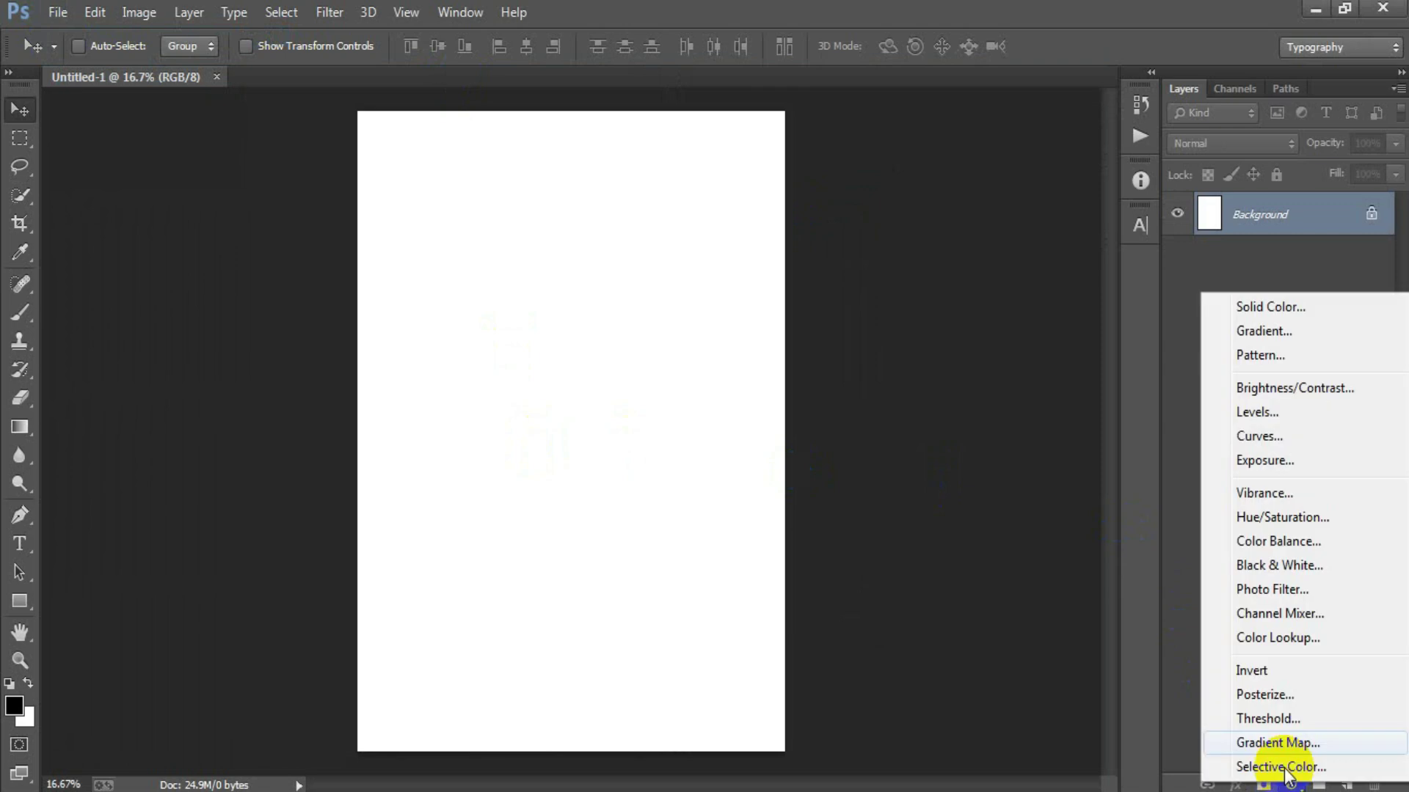
# Add a Solid Color fill layer in grey #898989
pyautogui.click(1260, 313)
pyautogui.click(818, 491)
pyautogui.doubleClick(818, 491)
pyautogui.write('898899')
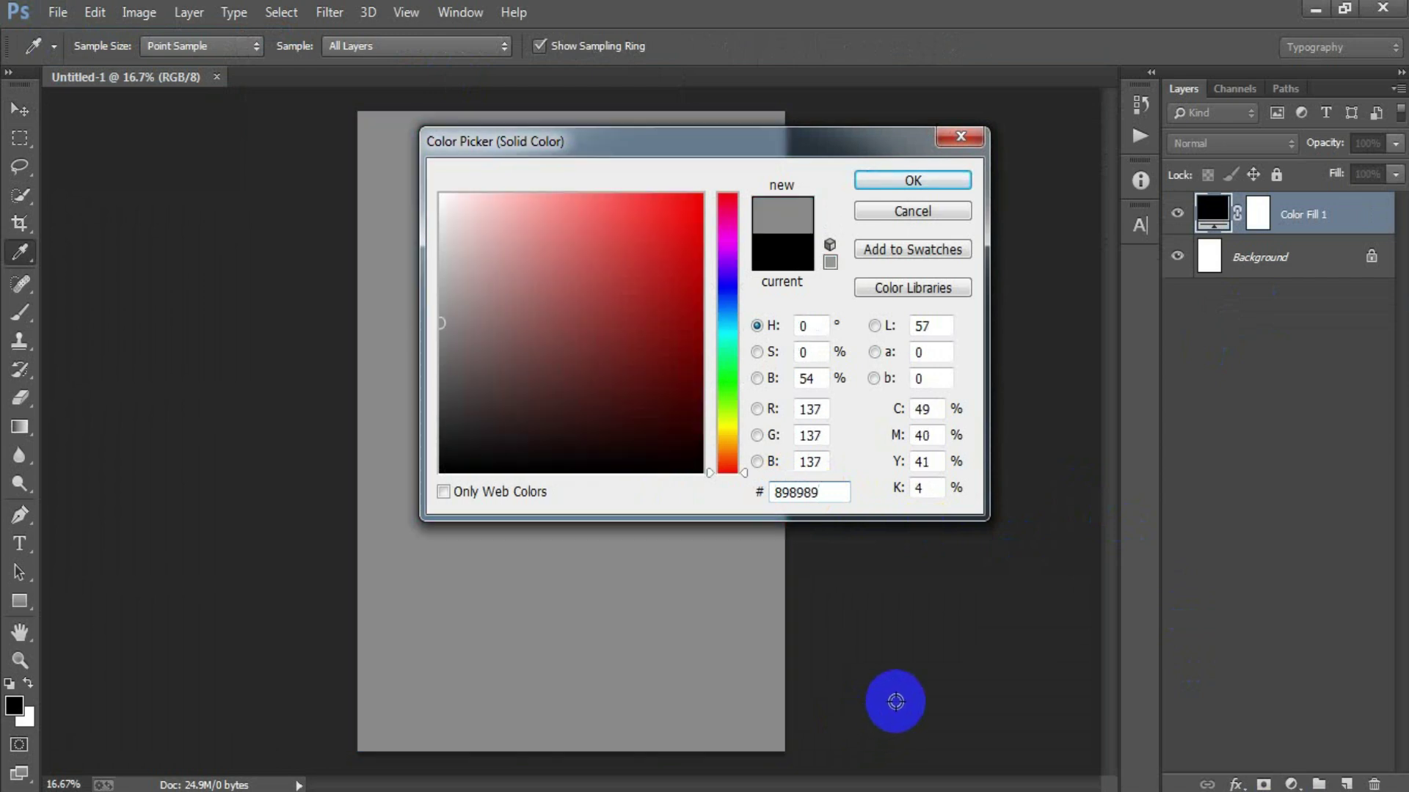
pyautogui.click(913, 181)
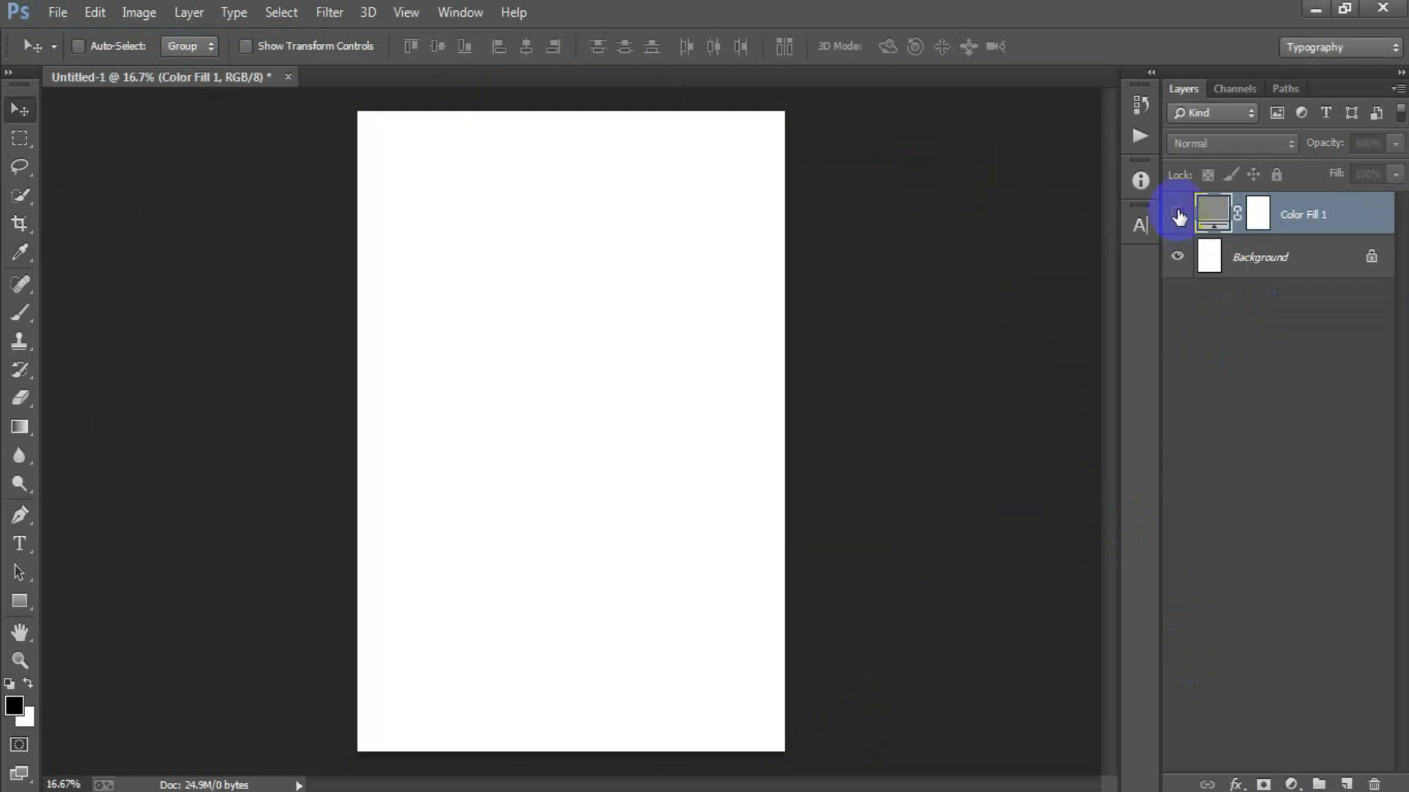
# Group the colour fill layer into a collapsed Group 1
pyautogui.hotkey('ctrl', 'g')
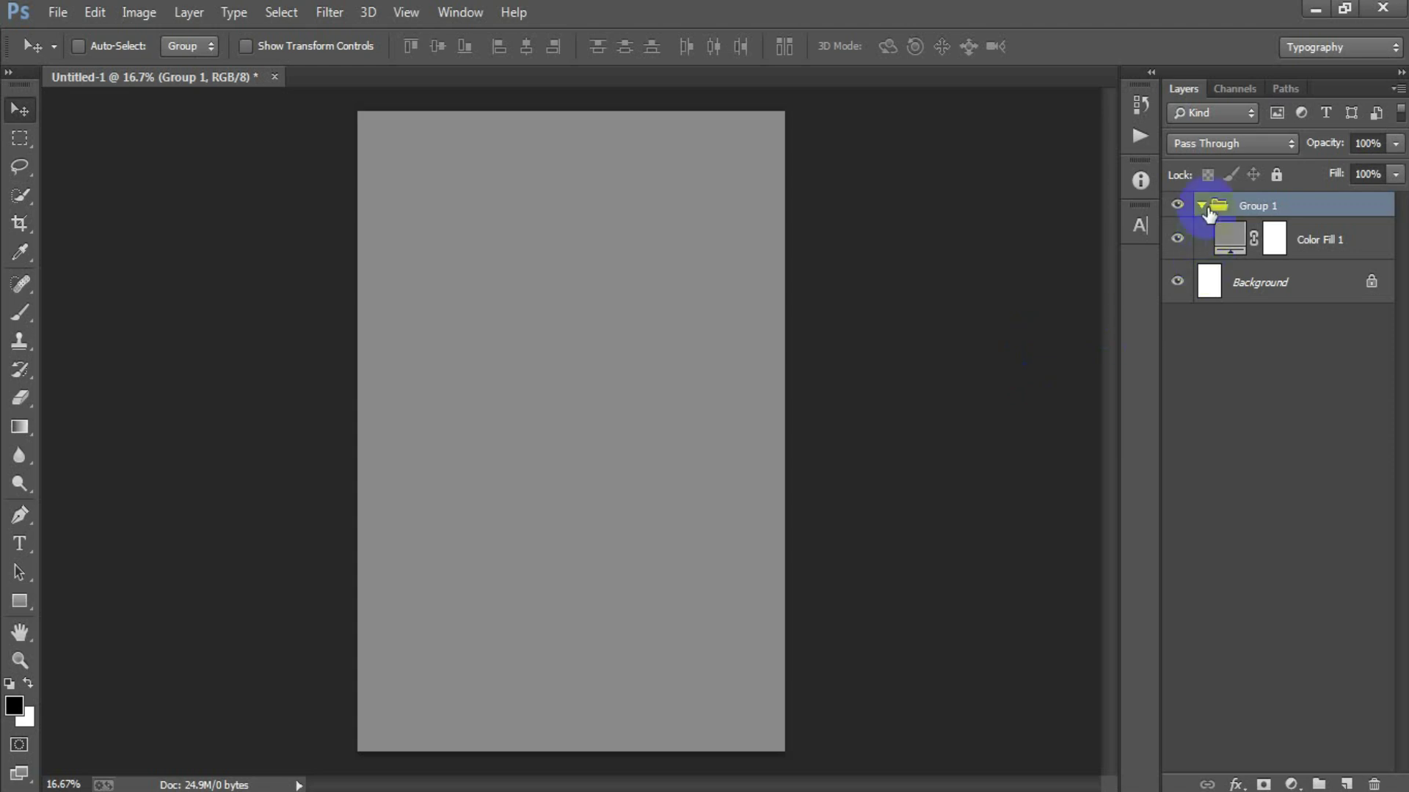
pyautogui.click(1203, 207)
pyautogui.click(59, 12)
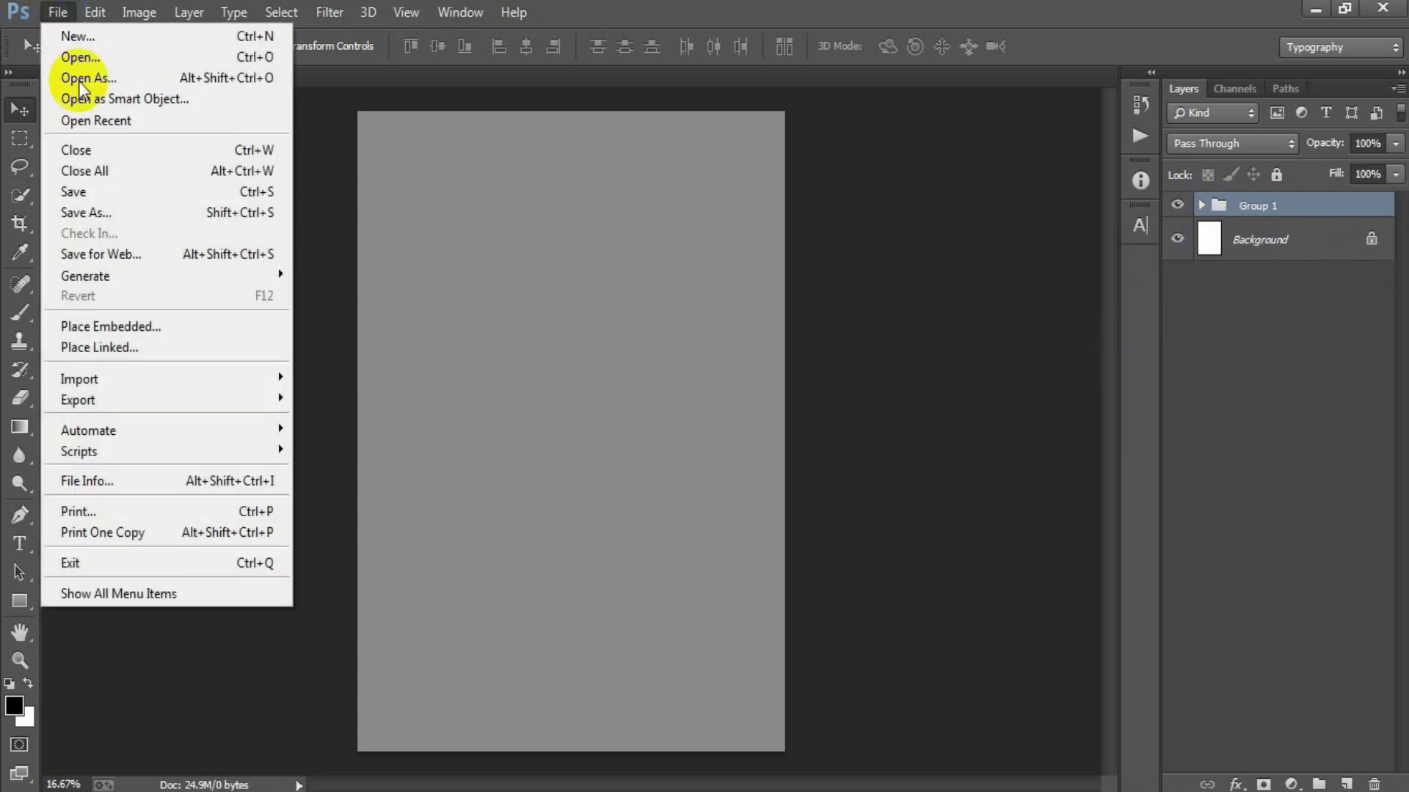
# Place the tea-hill landscape photo as a linked image, scaled to fill the whole canvas
pyautogui.click(156, 343)
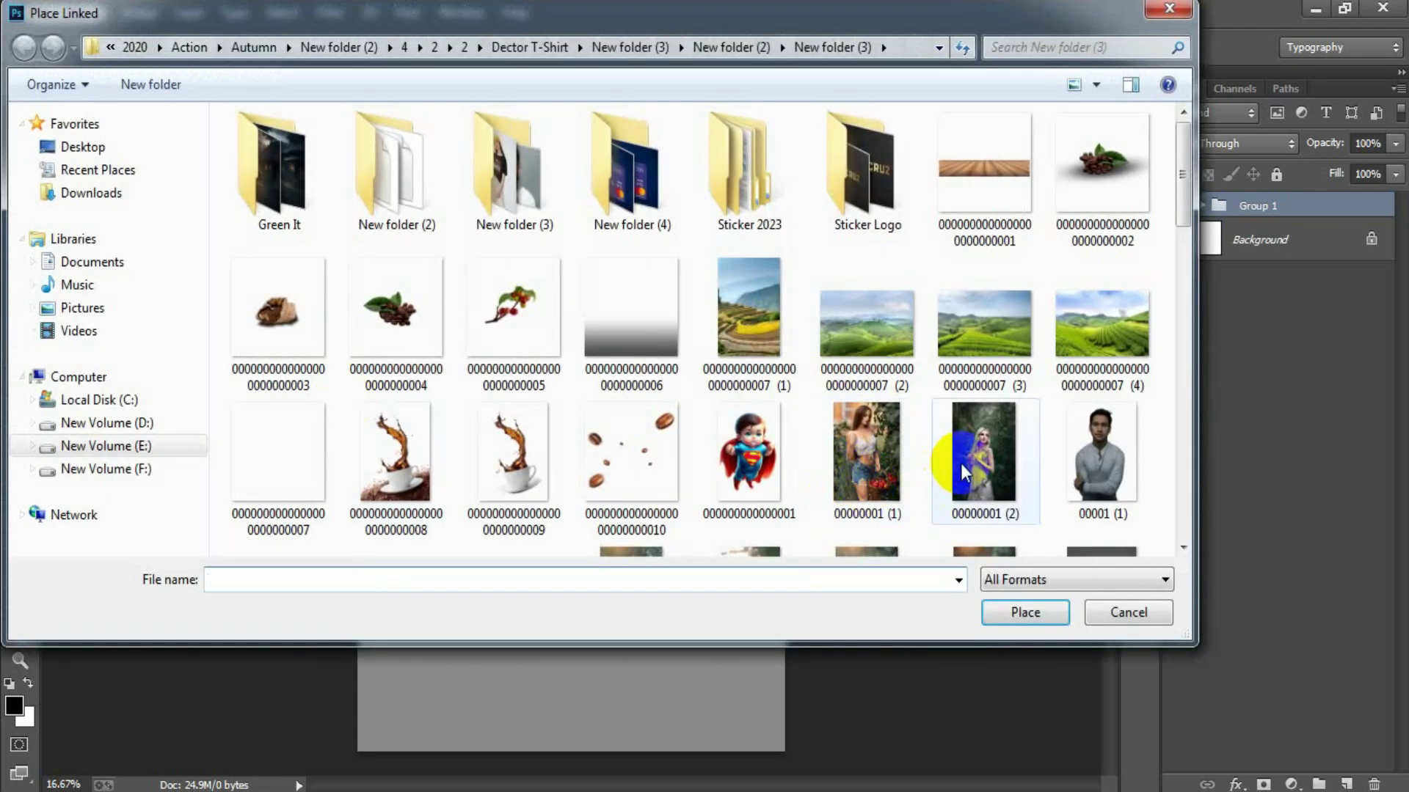
pyautogui.click(888, 348)
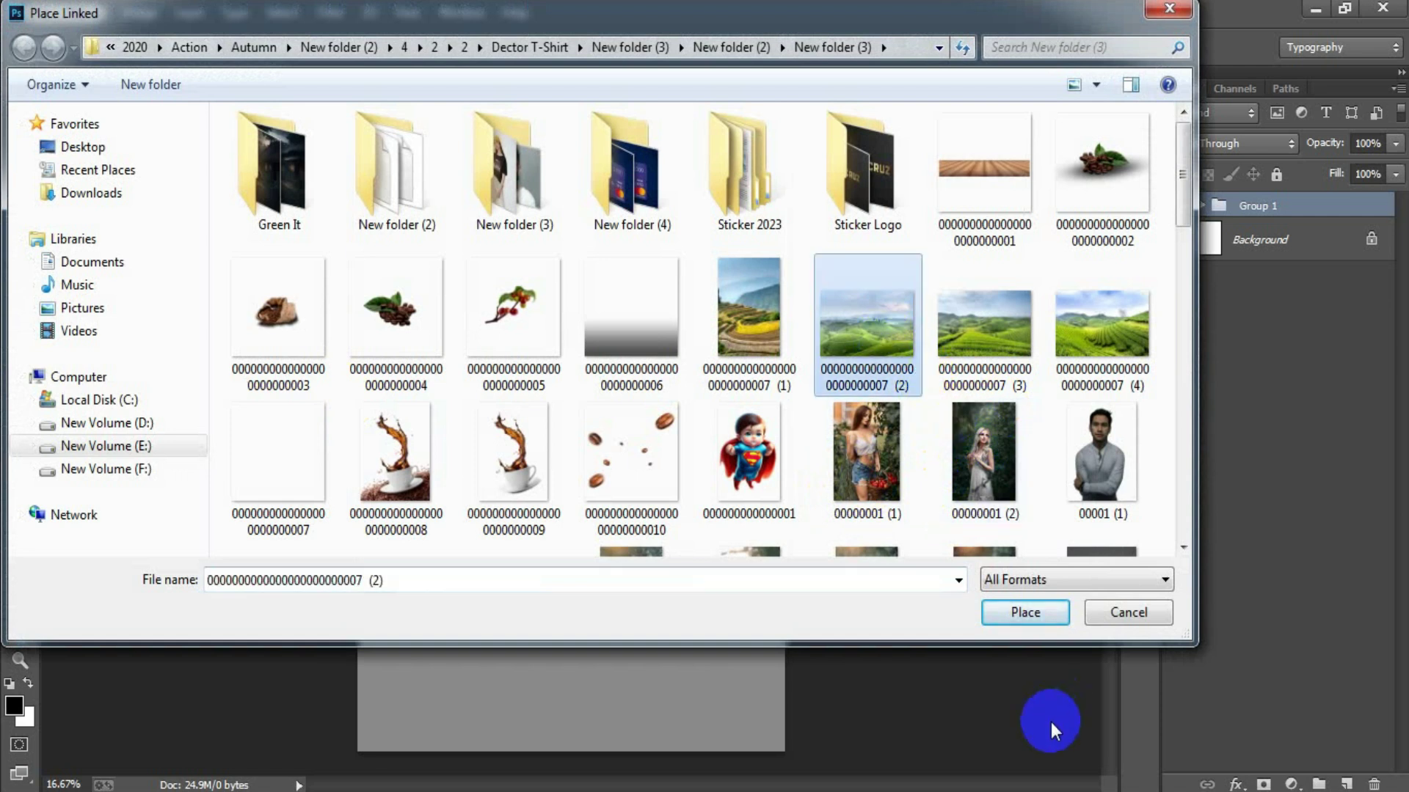
pyautogui.click(1022, 614)
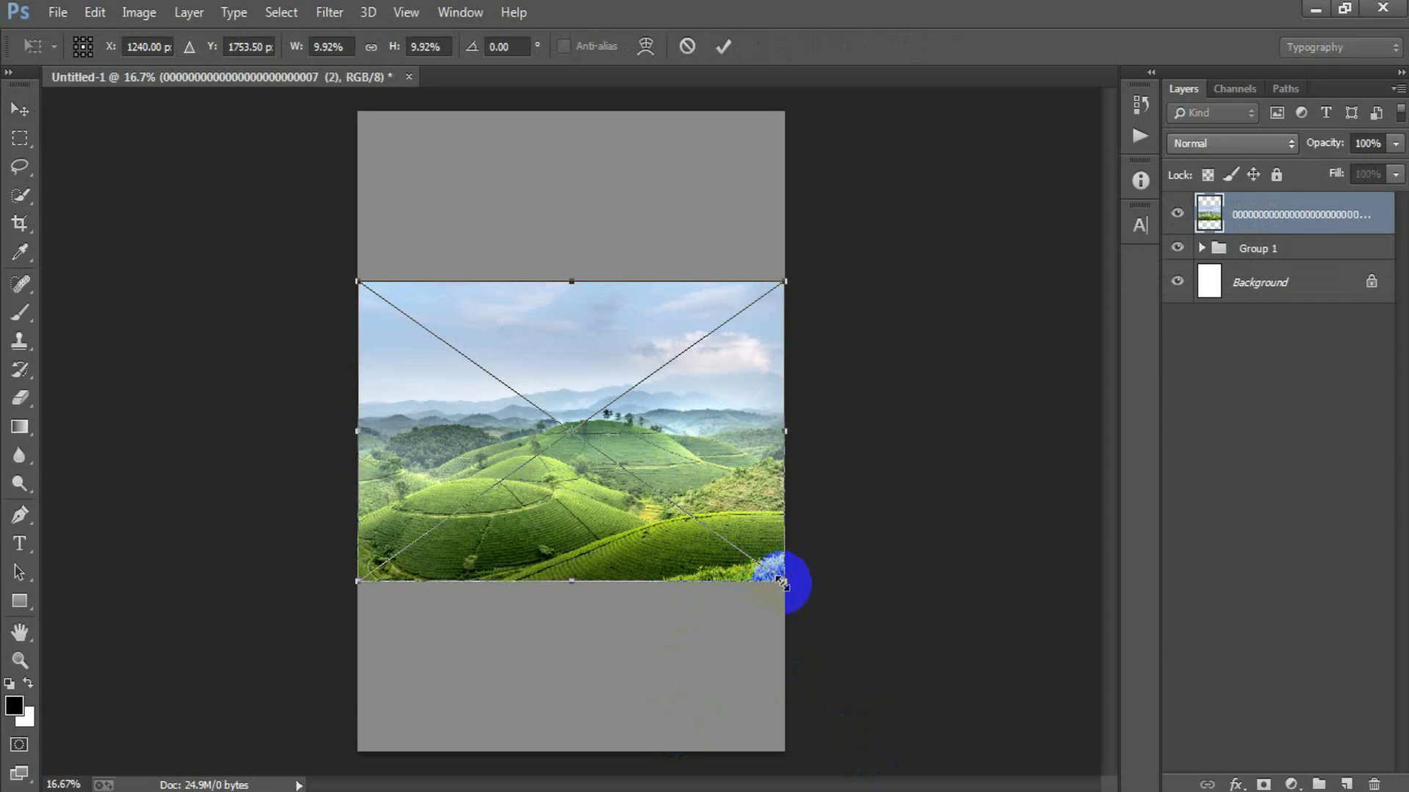
pyautogui.moveTo(783, 584); pyautogui.dragTo(967, 779)
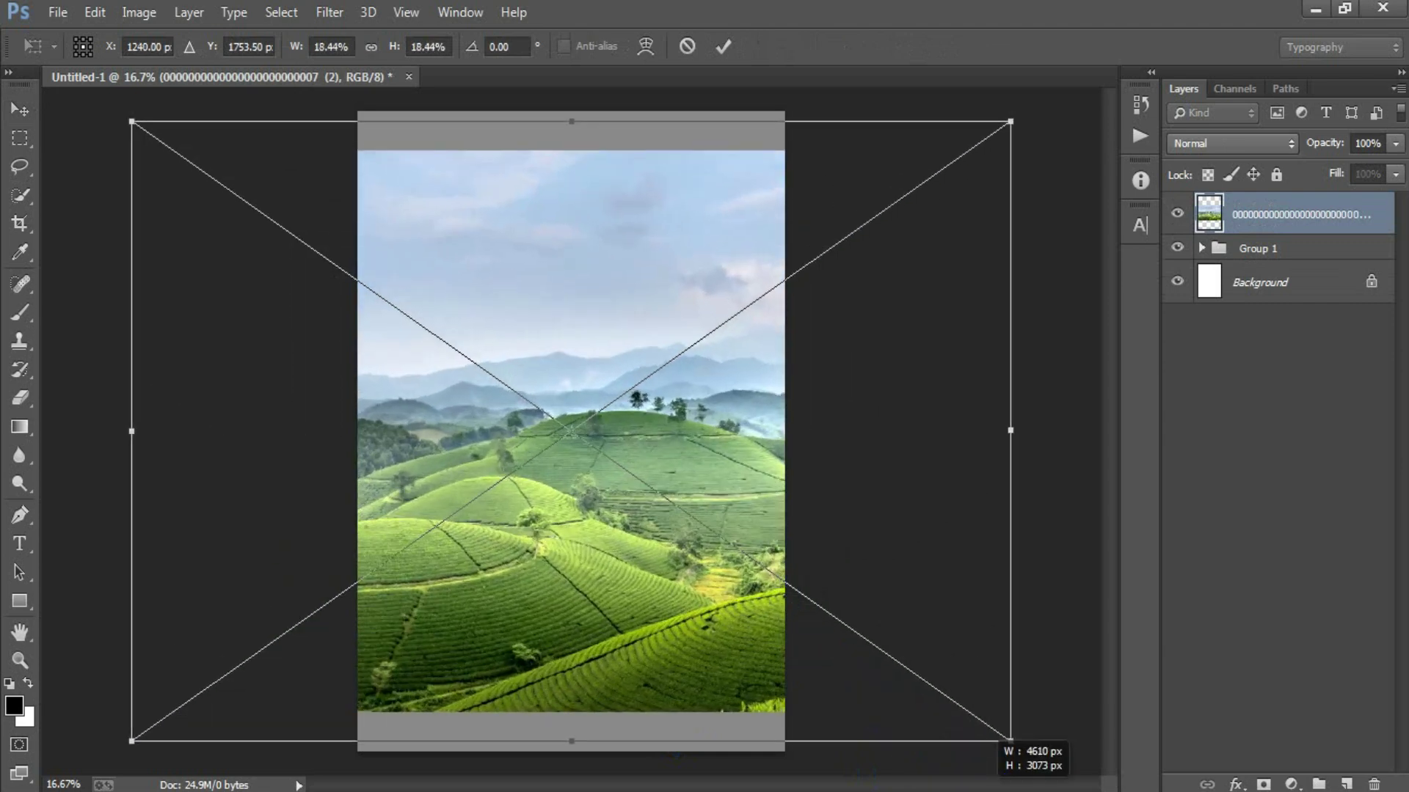
pyautogui.moveTo(661, 671); pyautogui.dragTo(662, 653)
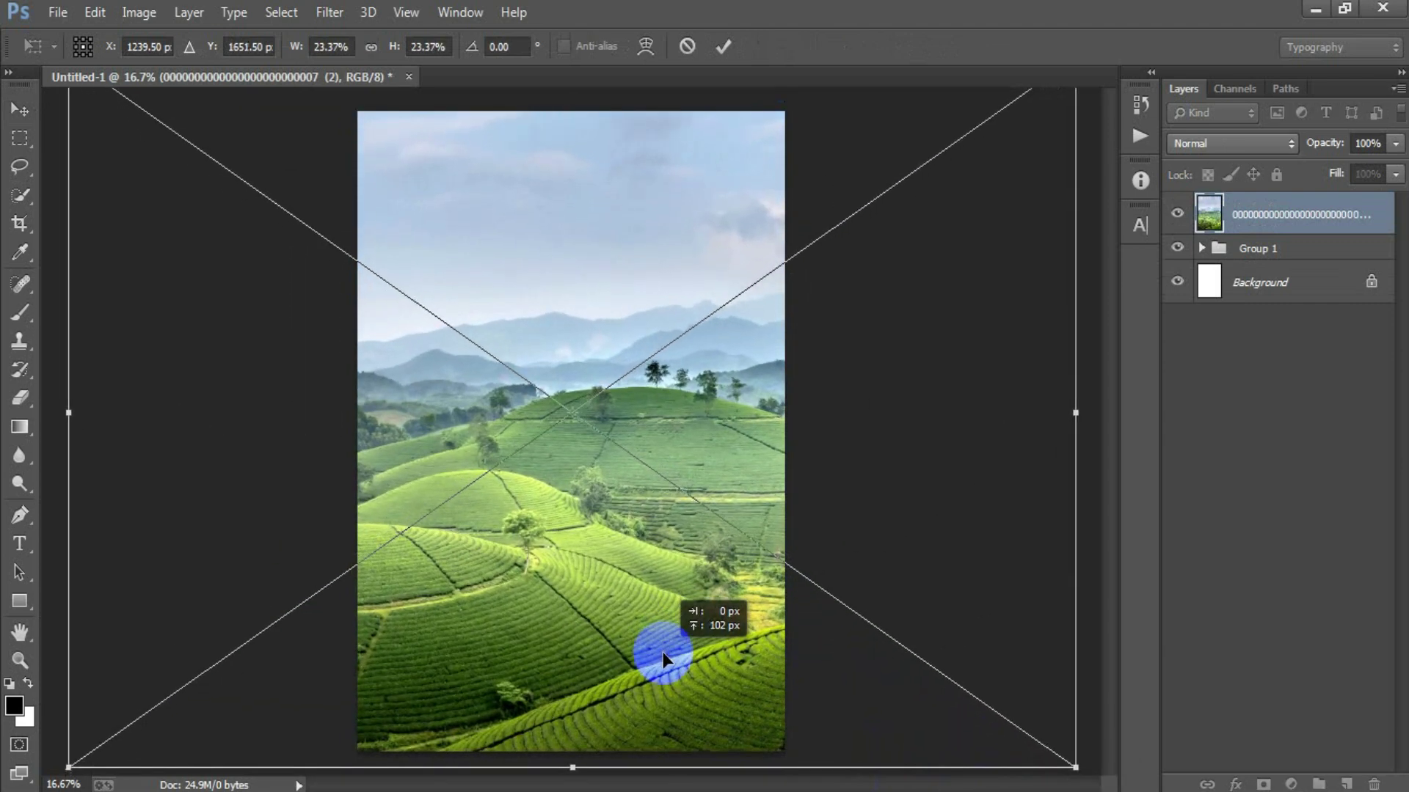
pyautogui.moveTo(1077, 767); pyautogui.dragTo(1098, 767)
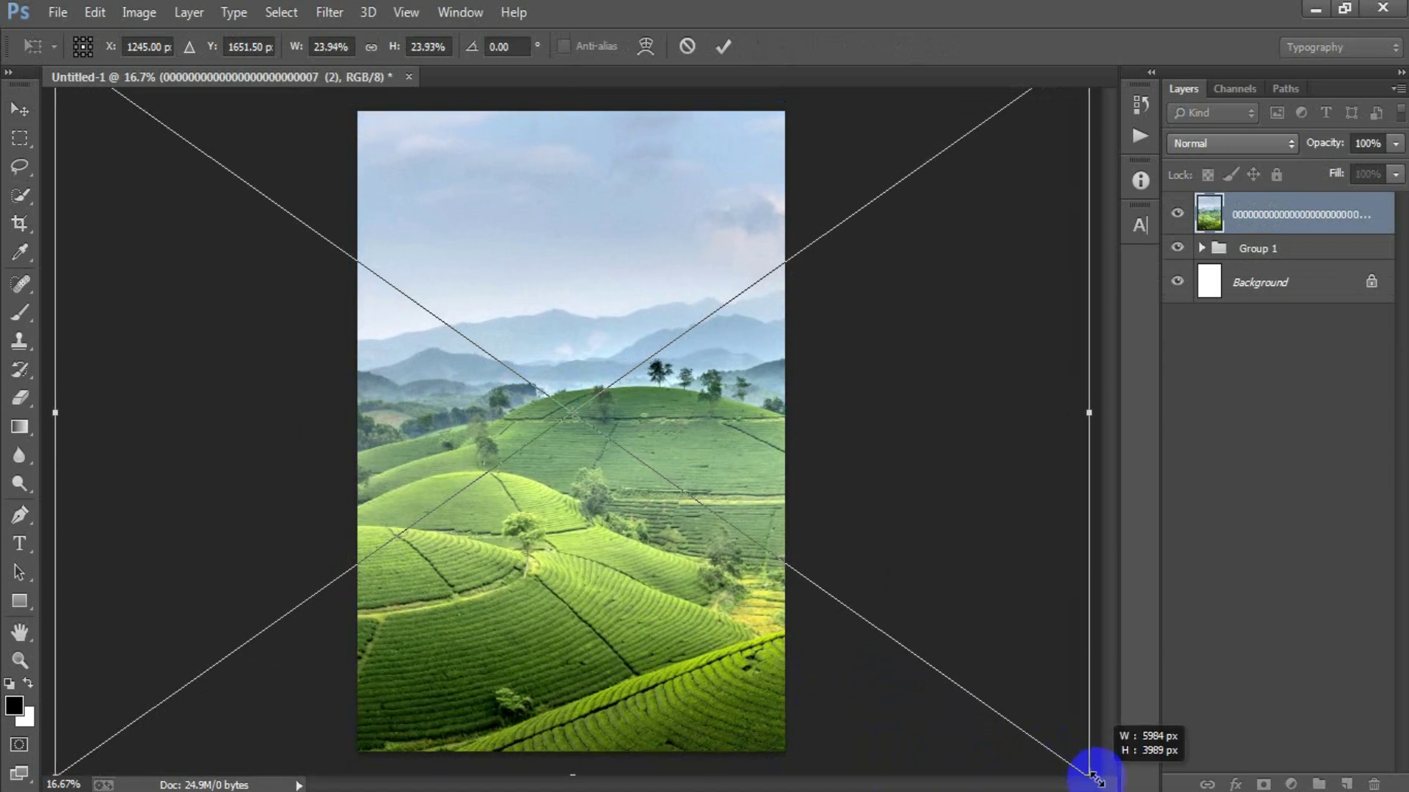
pyautogui.click(723, 46)
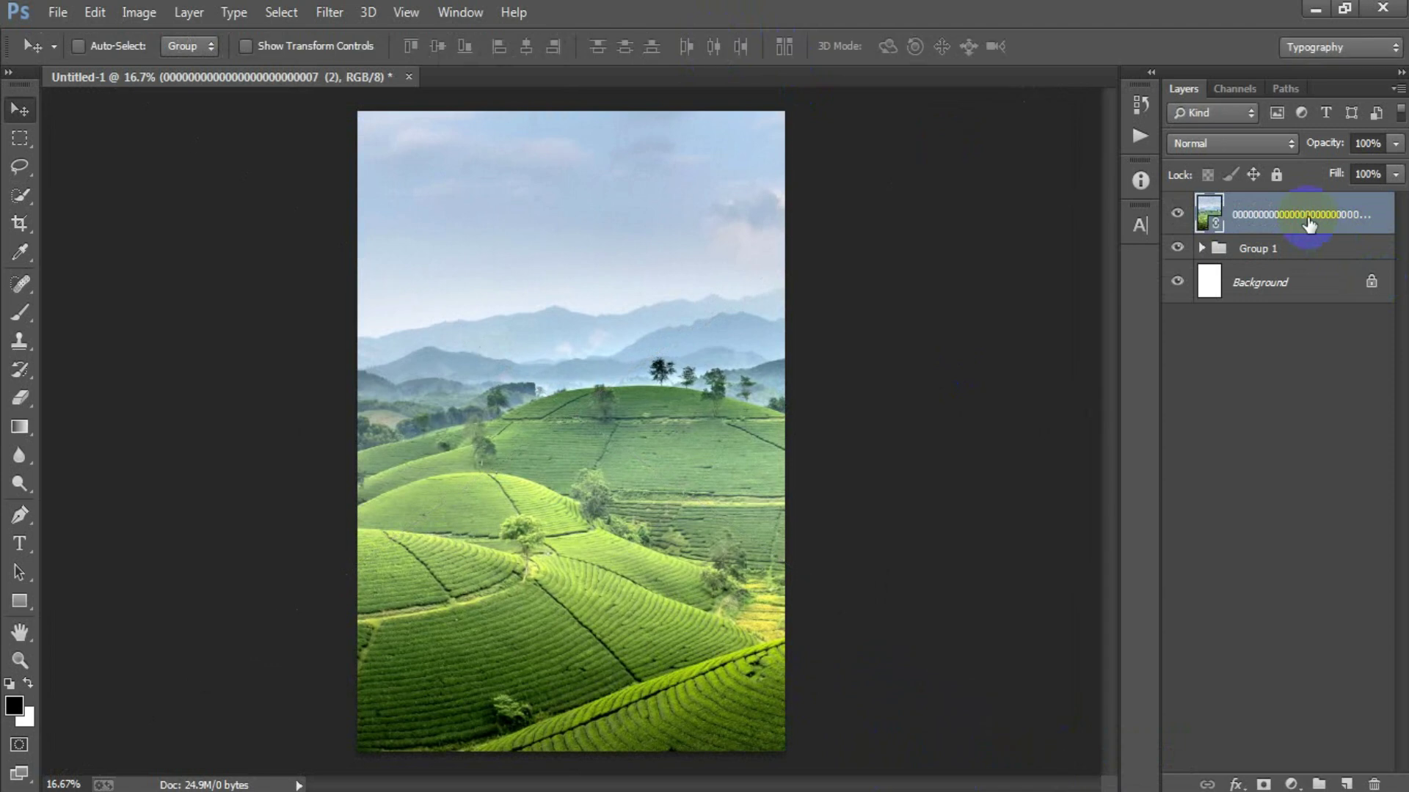
pyautogui.rightClick(1302, 215)
# Rasterize the landscape layer and apply an 8.8-pixel Gaussian Blur
pyautogui.click(978, 412)
pyautogui.click(1176, 215)
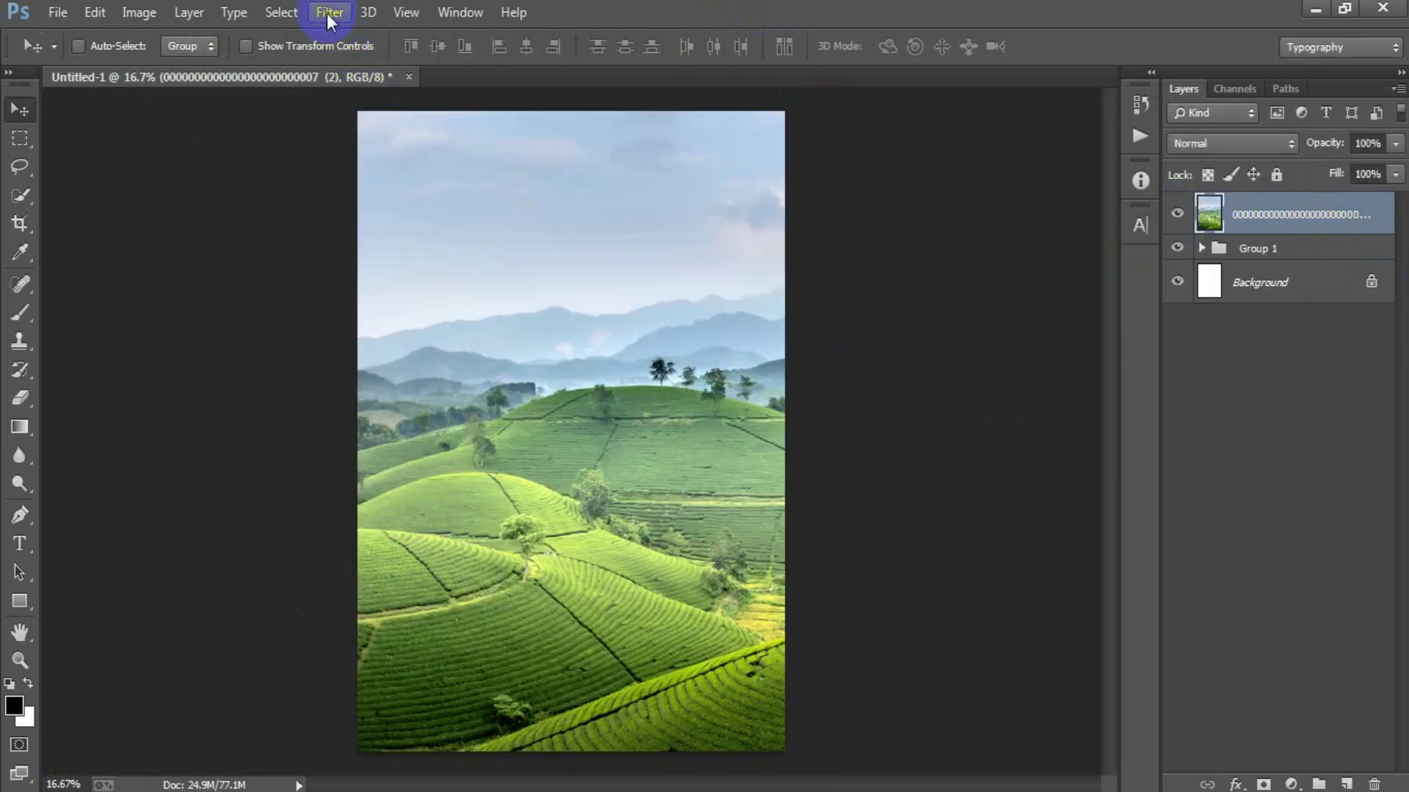
pyautogui.click(329, 13)
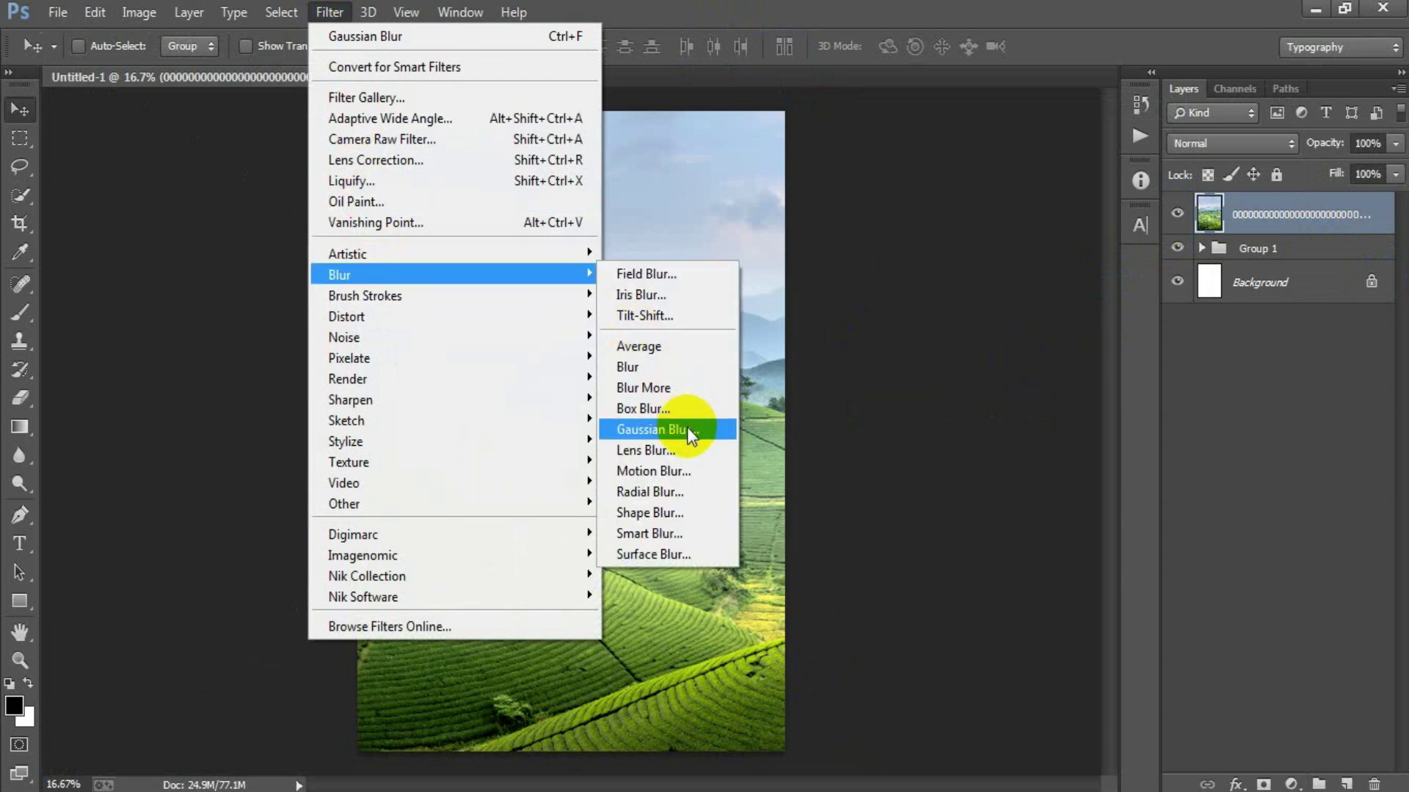
pyautogui.click(657, 429)
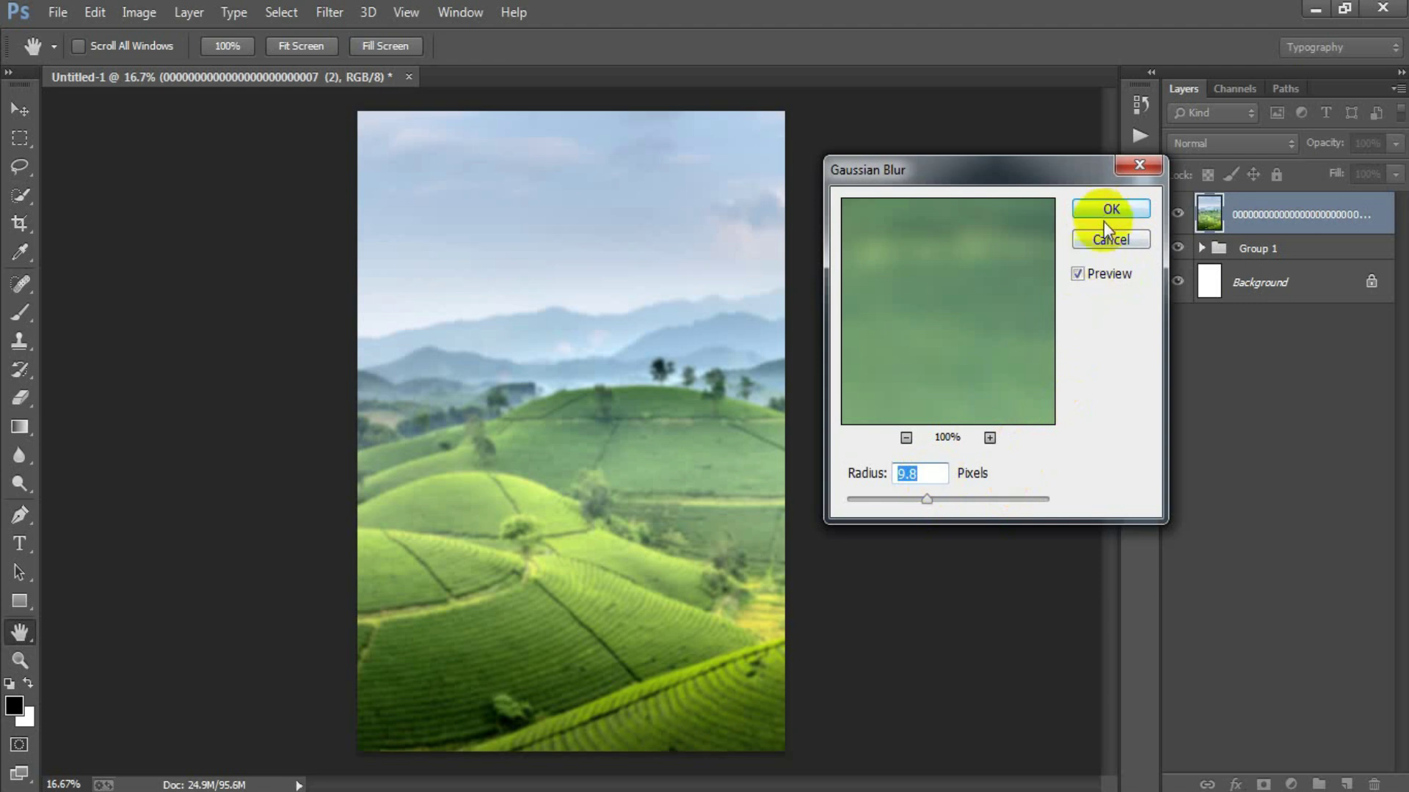
pyautogui.click(1111, 210)
# Put the blurred landscape photo into a collapsed Group 2
pyautogui.press('v')
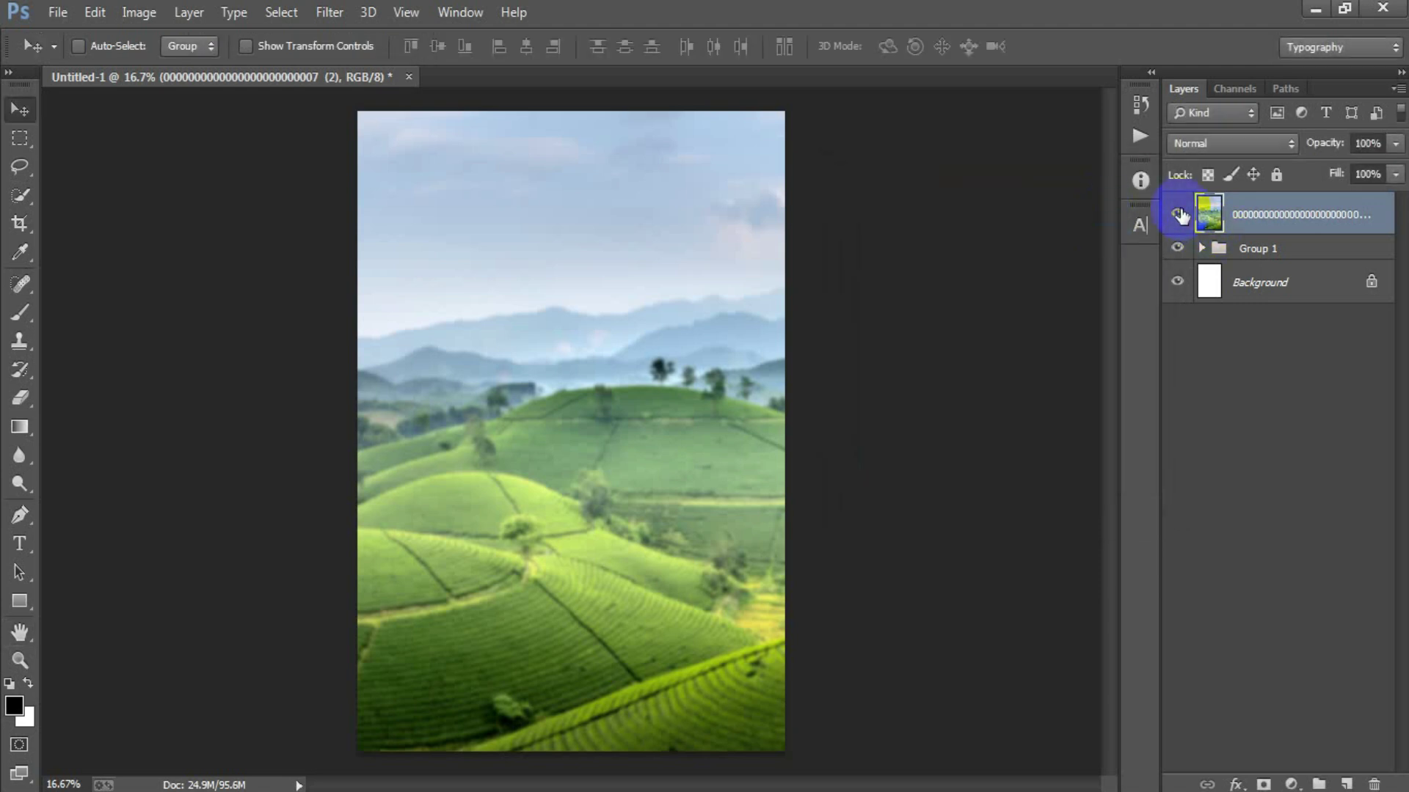
pyautogui.click(1178, 214)
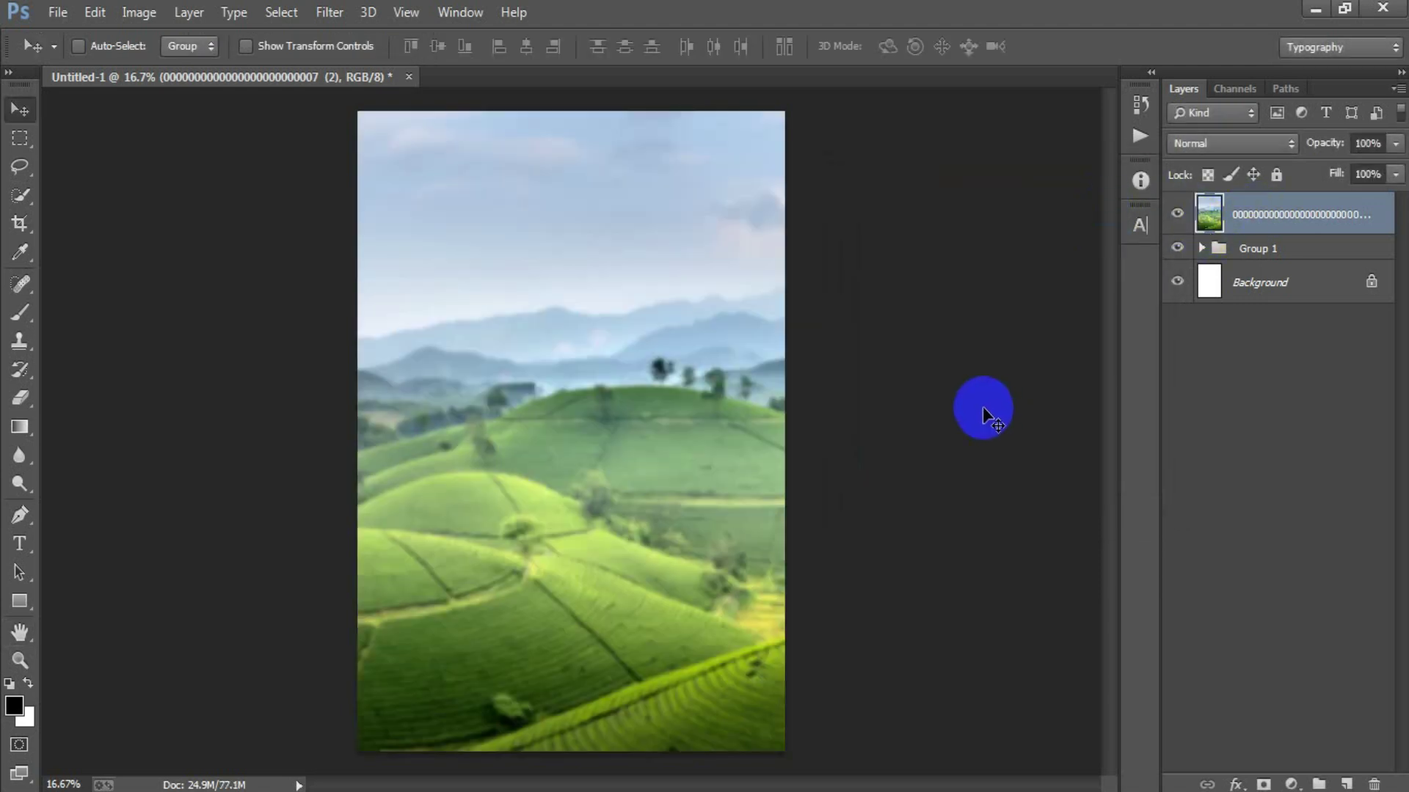
pyautogui.hotkey('ctrl', 'g')
pyautogui.click(1202, 205)
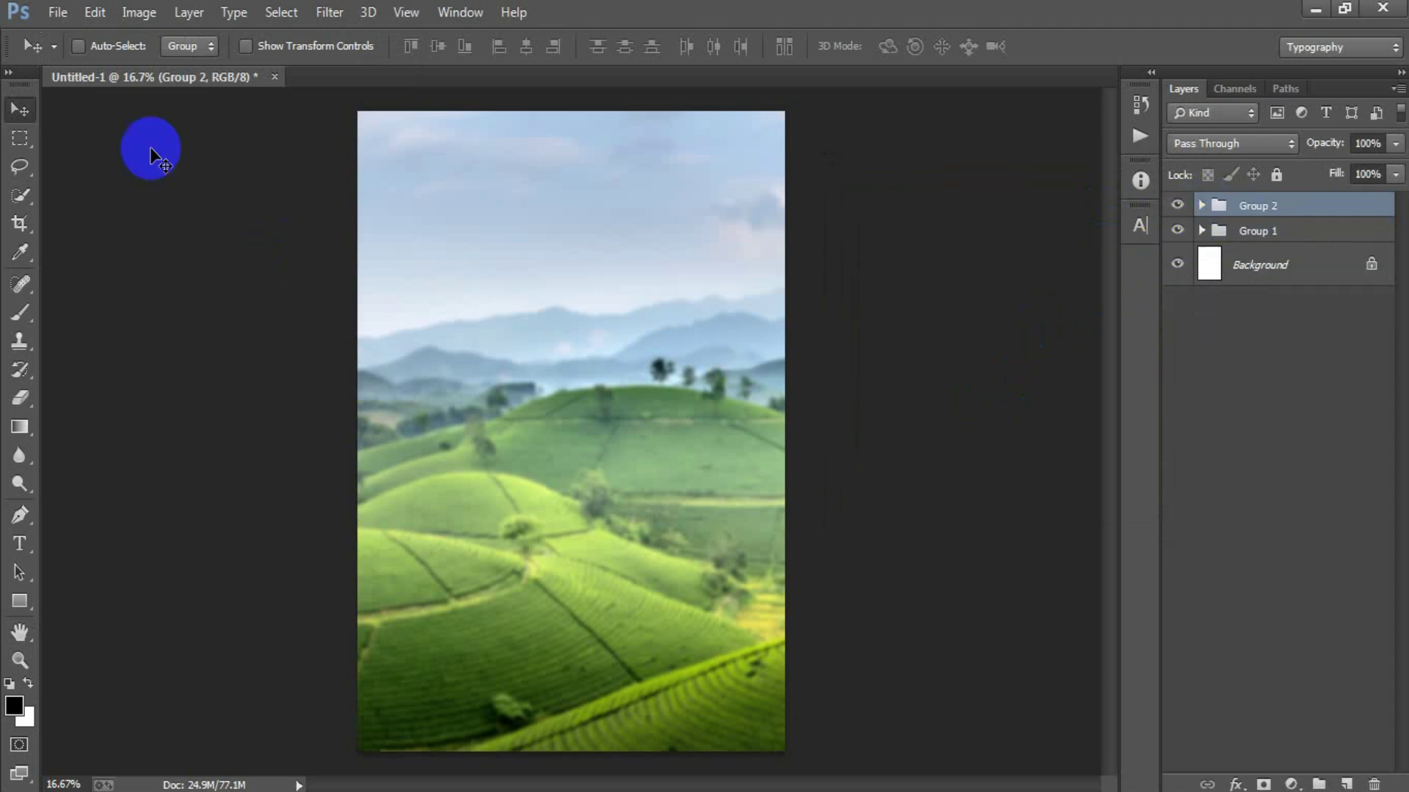
pyautogui.click(65, 14)
# Place the wooden floor image as a linked layer and rasterize it
pyautogui.click(155, 345)
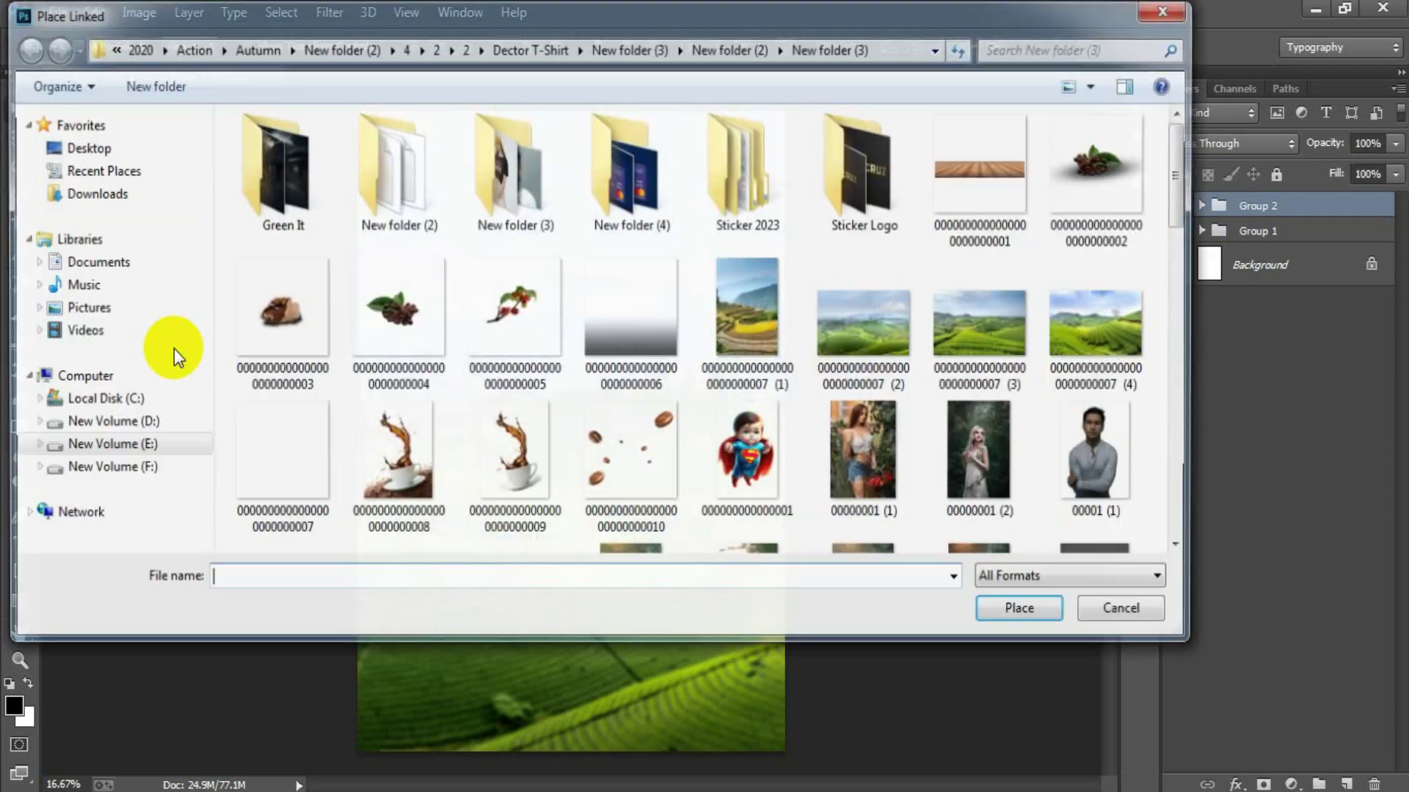
pyautogui.doubleClick(972, 172)
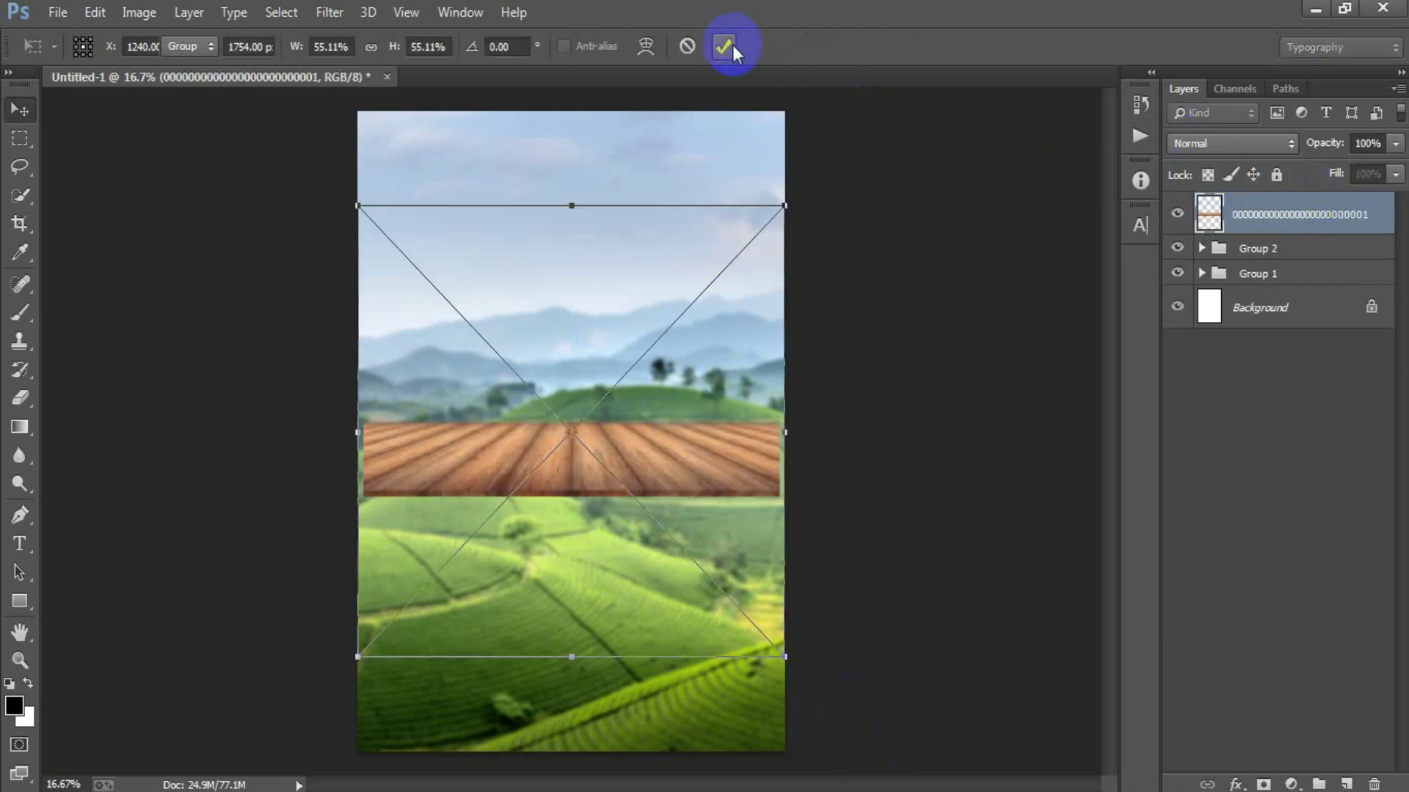
pyautogui.click(724, 46)
pyautogui.rightClick(1267, 226)
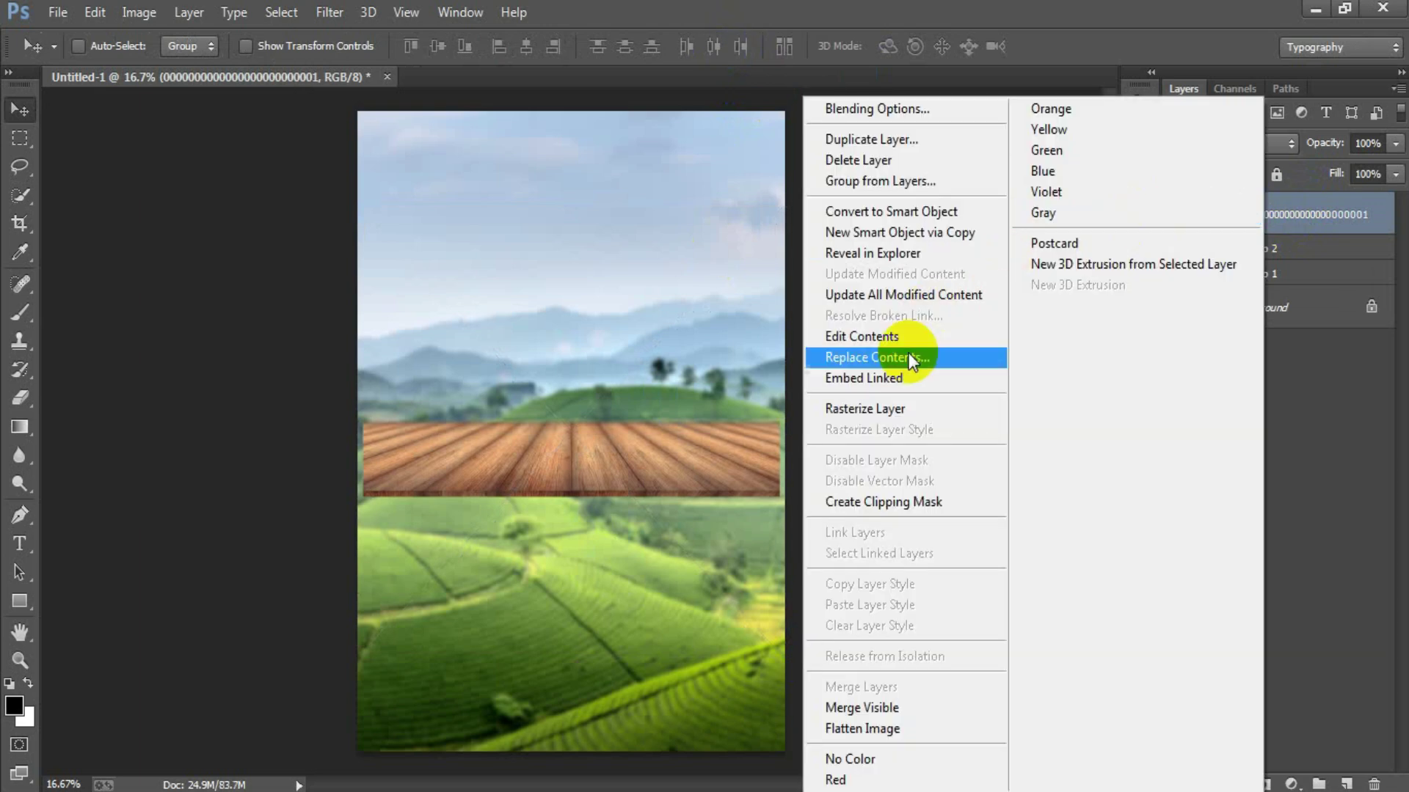
pyautogui.click(901, 399)
# Scale the wood floor to the poster width and seat it along the bottom edge
pyautogui.hotkey('ctrl', 't')
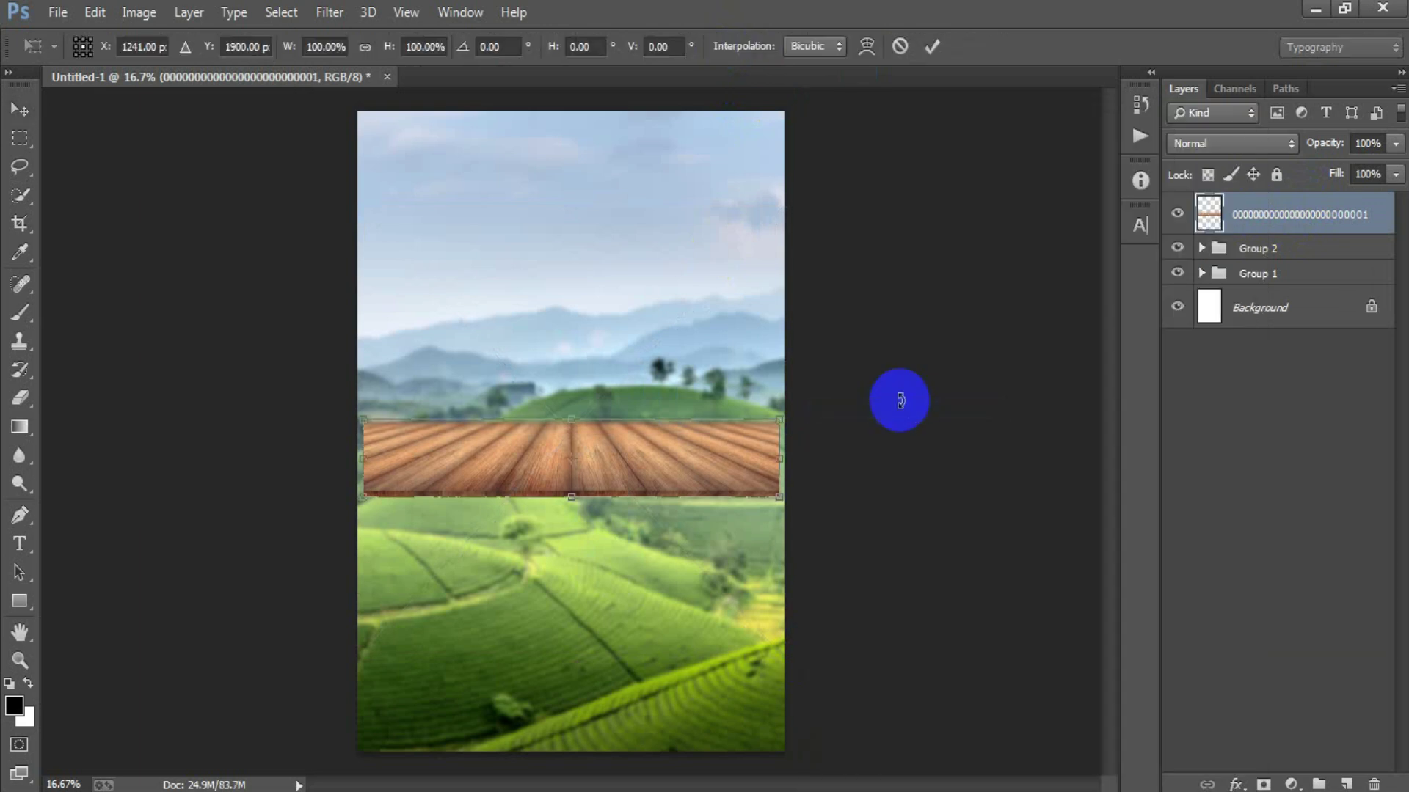
pyautogui.moveTo(779, 499); pyautogui.dragTo(872, 512)
pyautogui.moveTo(675, 476); pyautogui.dragTo(697, 692)
pyautogui.moveTo(581, 626); pyautogui.dragTo(581, 615)
pyautogui.moveTo(878, 738); pyautogui.dragTo(899, 741)
pyautogui.moveTo(595, 672); pyautogui.dragTo(596, 681)
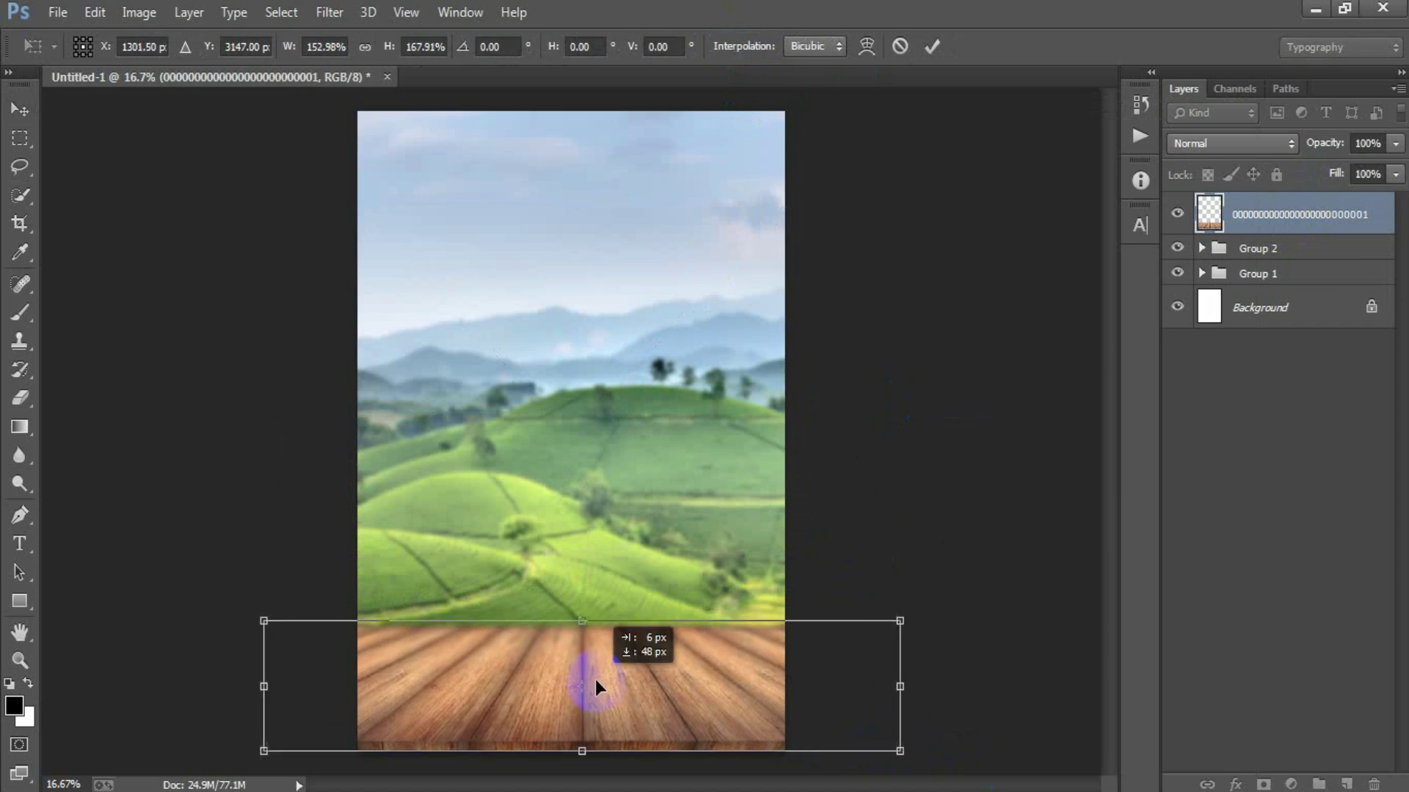
pyautogui.click(932, 46)
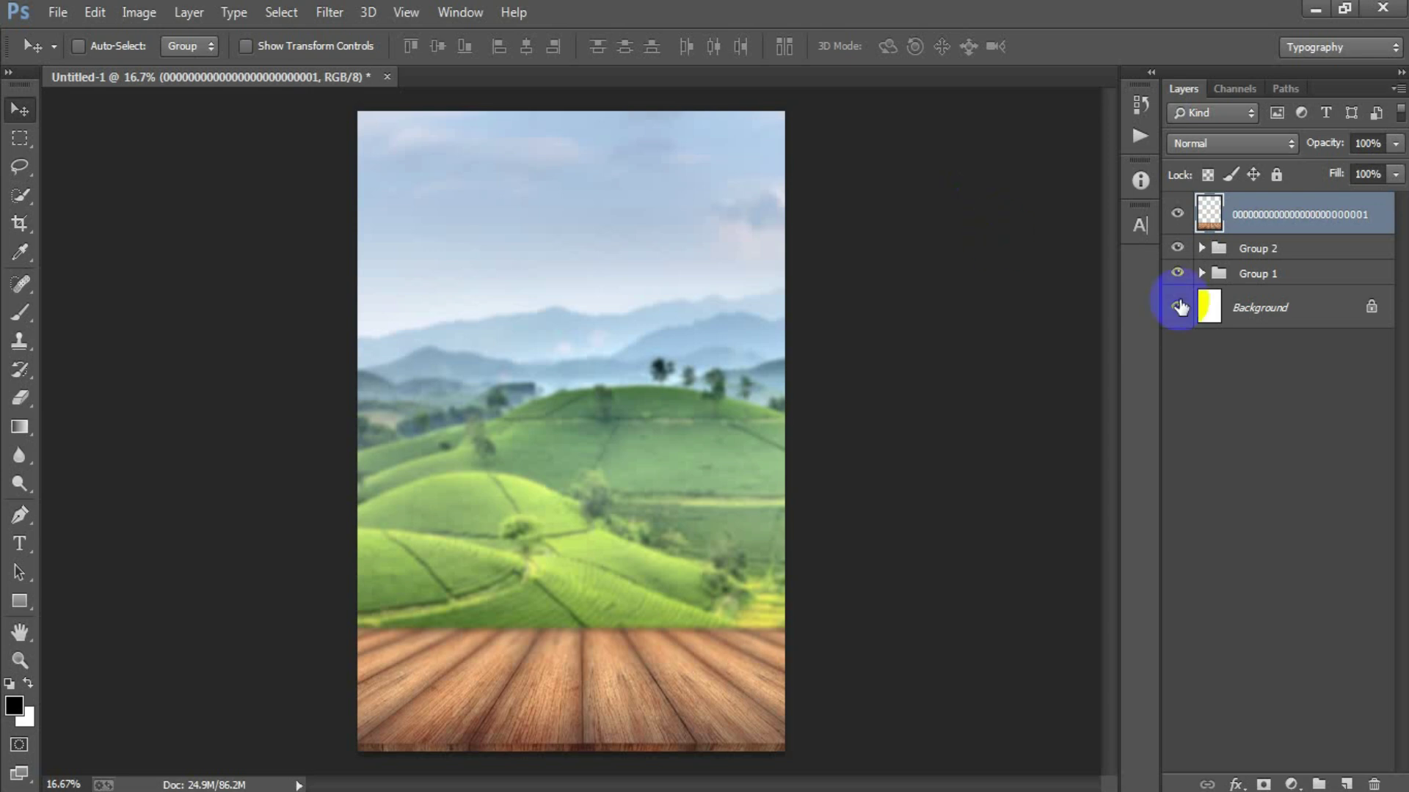
# Centre the wood floor horizontally on the canvas, then select Group 2
pyautogui.keyDown('ctrl'); pyautogui.click(1260, 308); pyautogui.keyUp('ctrl')
pyautogui.click(521, 47)
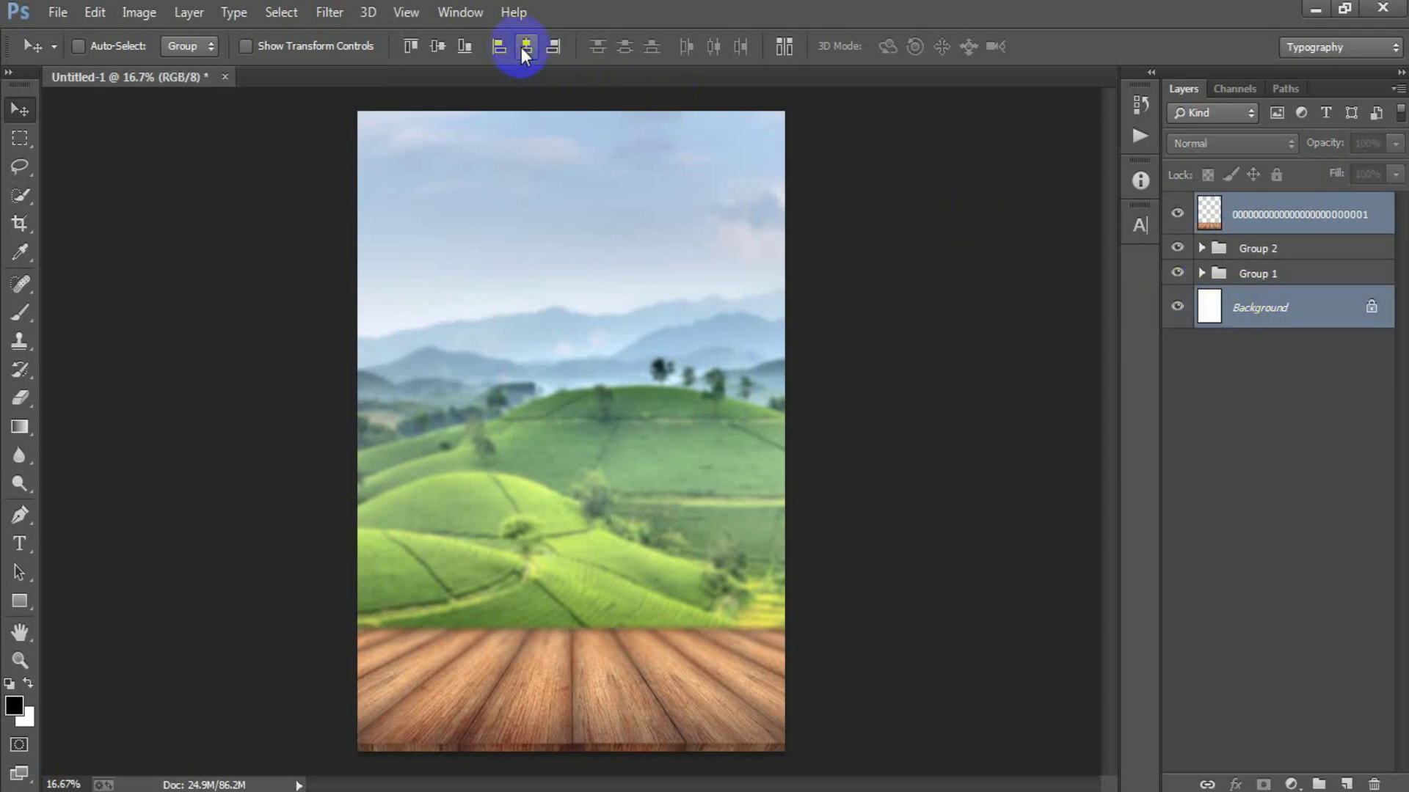
pyautogui.click(1277, 214)
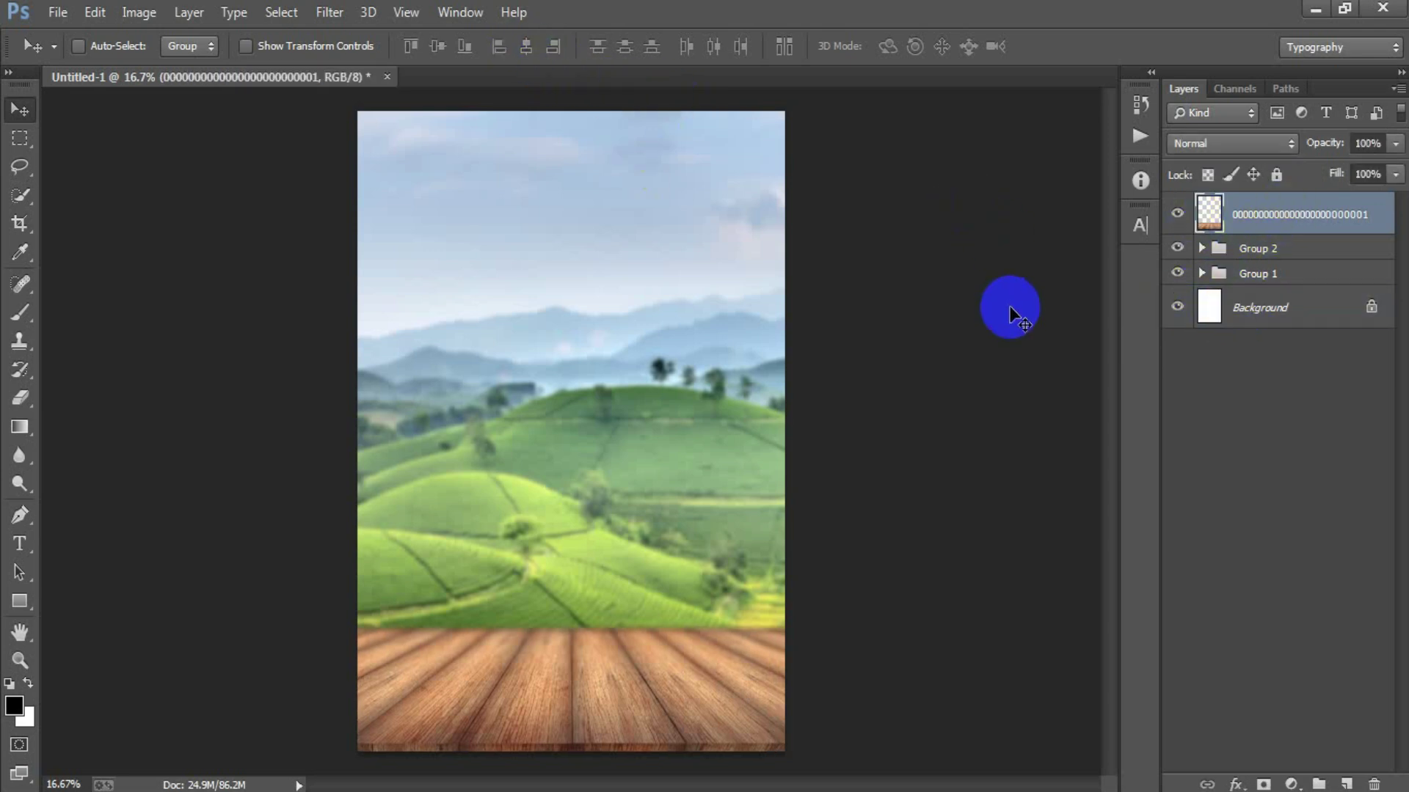
pyautogui.click(1288, 249)
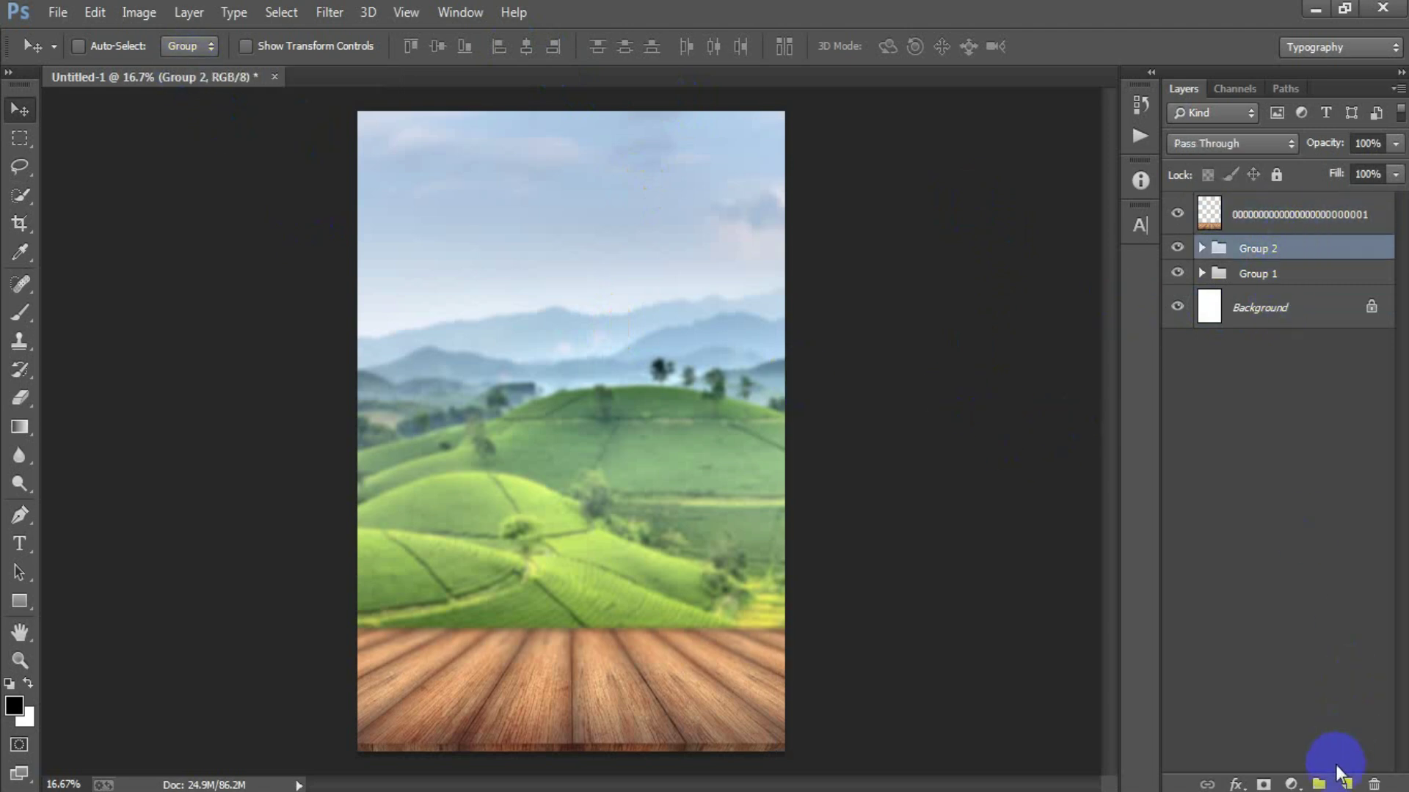
# Add a new layer above Group 2 and set up a large 3100 px soft white brush
pyautogui.click(1346, 784)
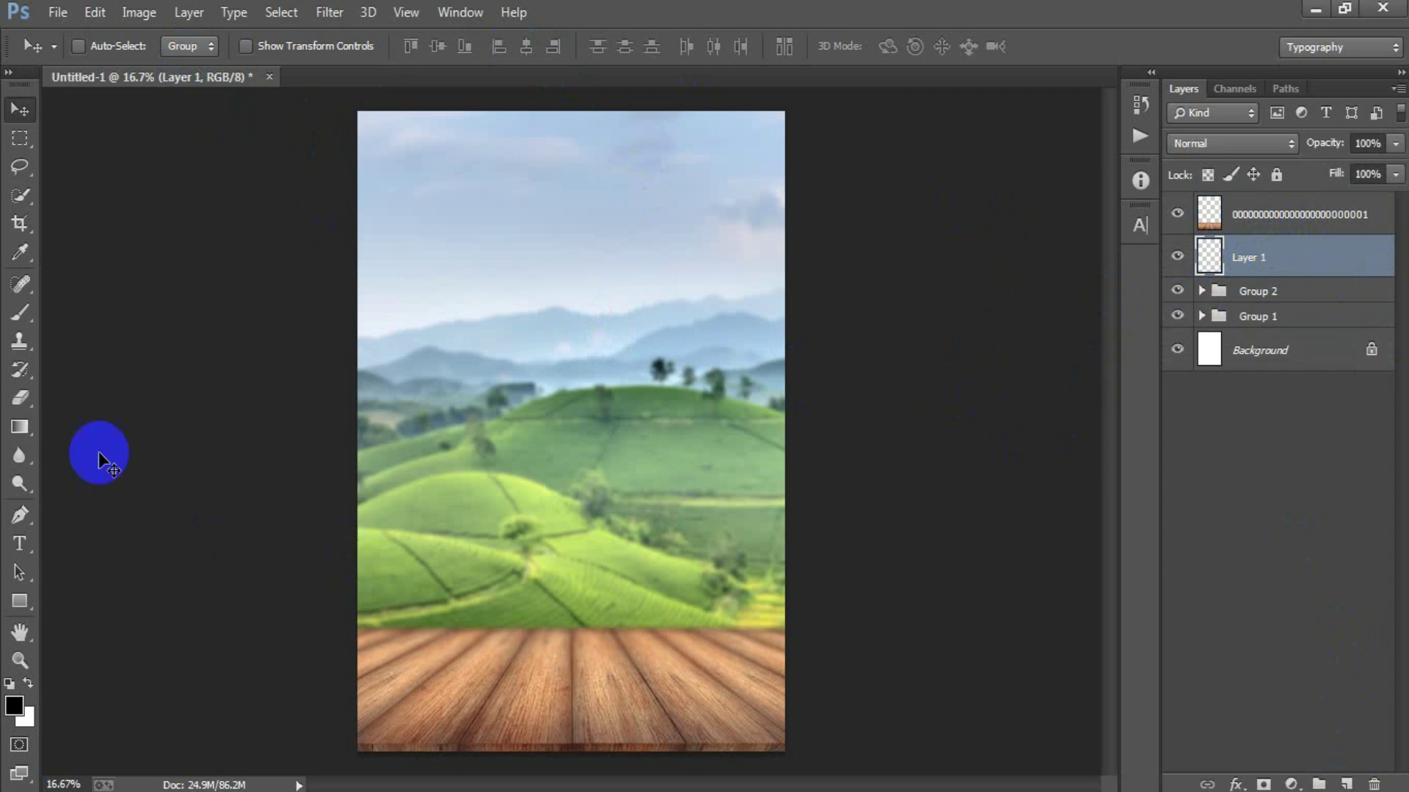
pyautogui.click(20, 312)
pyautogui.click(95, 308)
pyautogui.rightClick(353, 312)
pyautogui.click(597, 430)
pyautogui.click(865, 45)
pyautogui.click(28, 683)
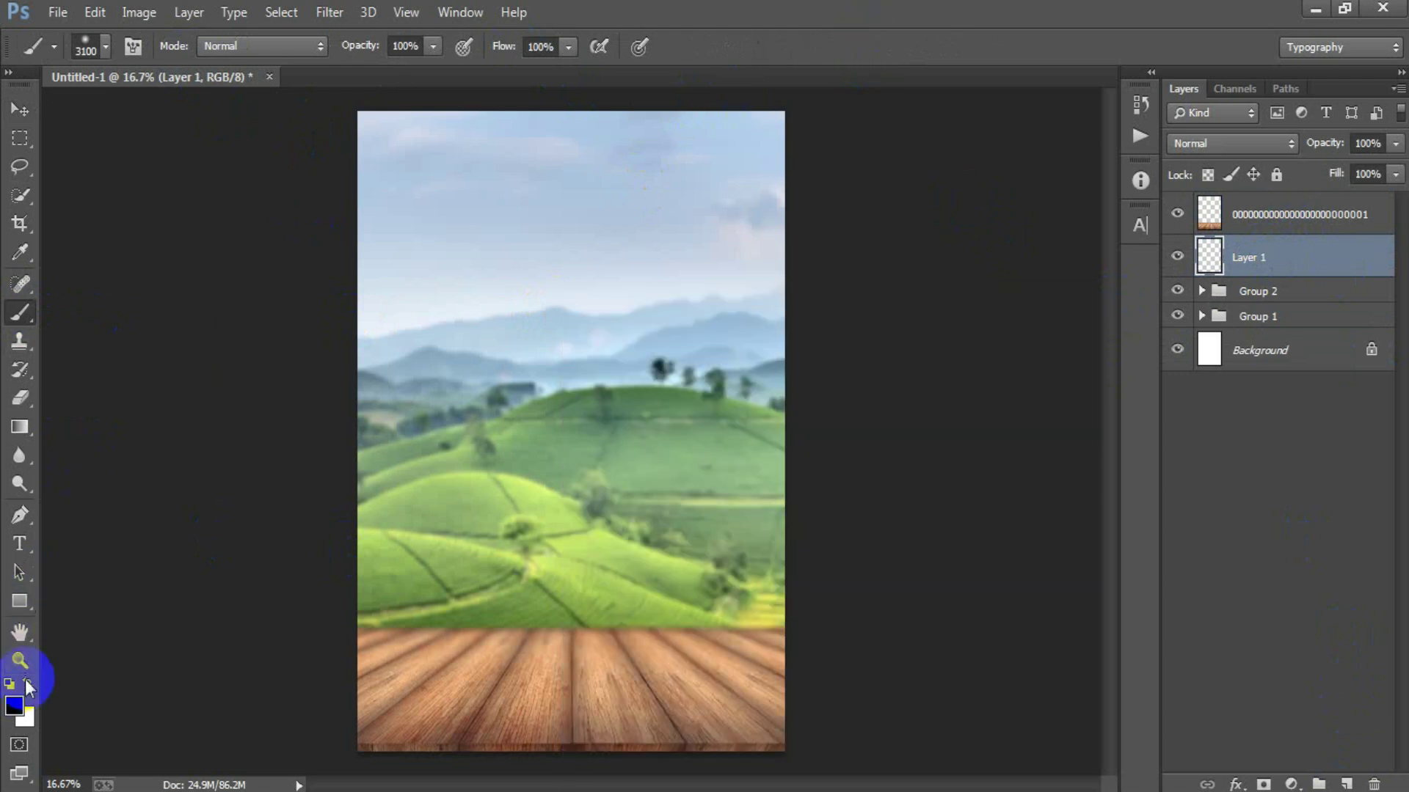
# Paint one soft white glow mid-canvas and centre the glow layer on the canvas
pyautogui.click(578, 433)
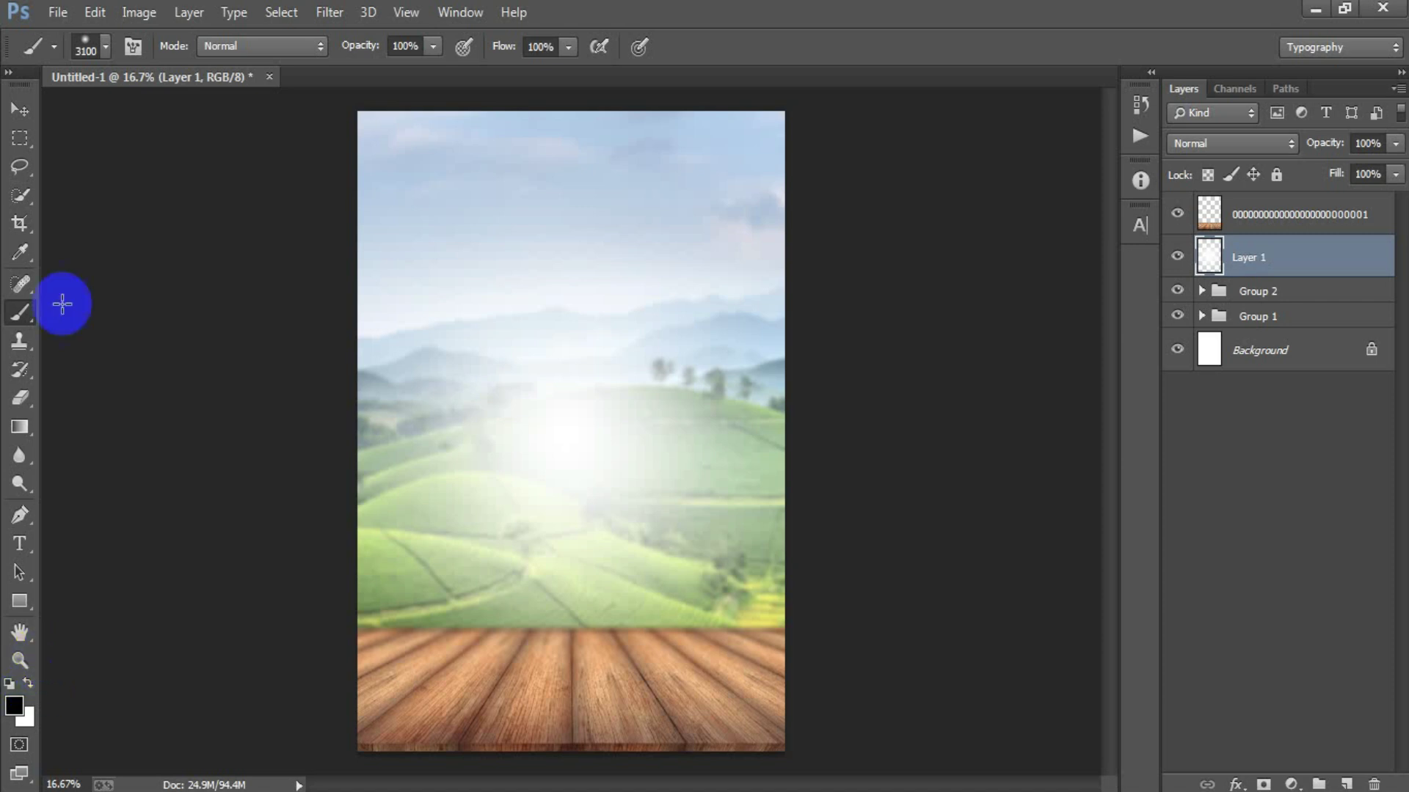
pyautogui.click(20, 110)
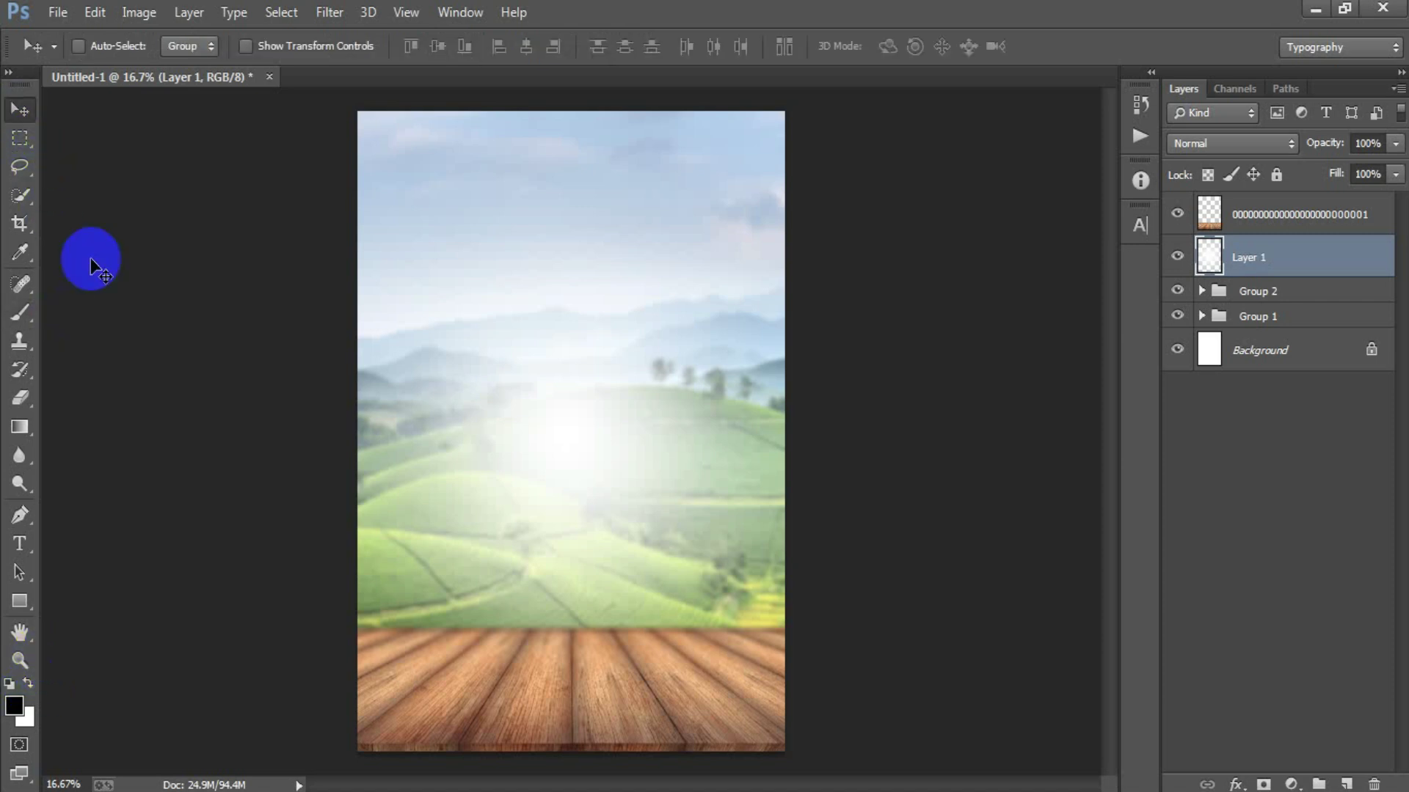
pyautogui.click(1269, 369)
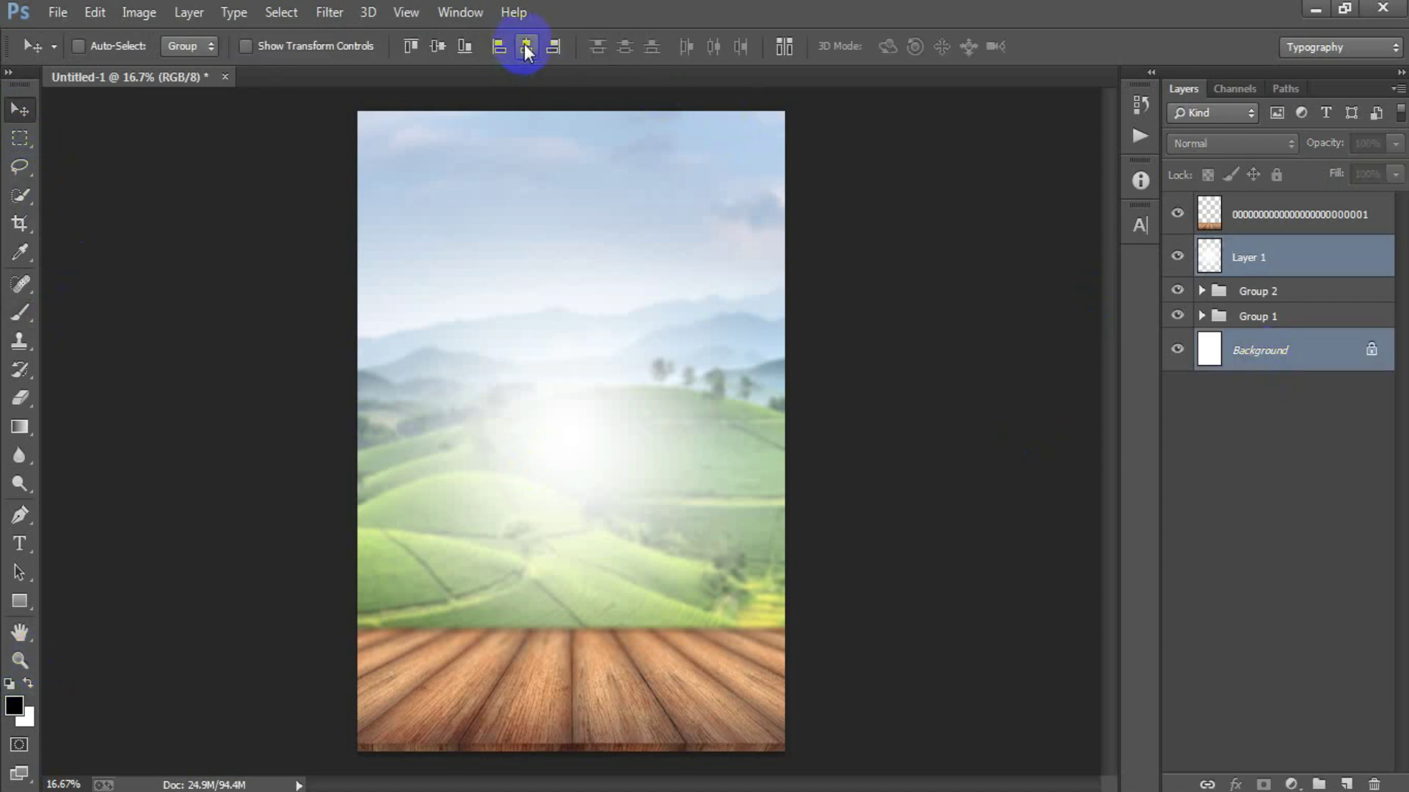
pyautogui.click(1251, 269)
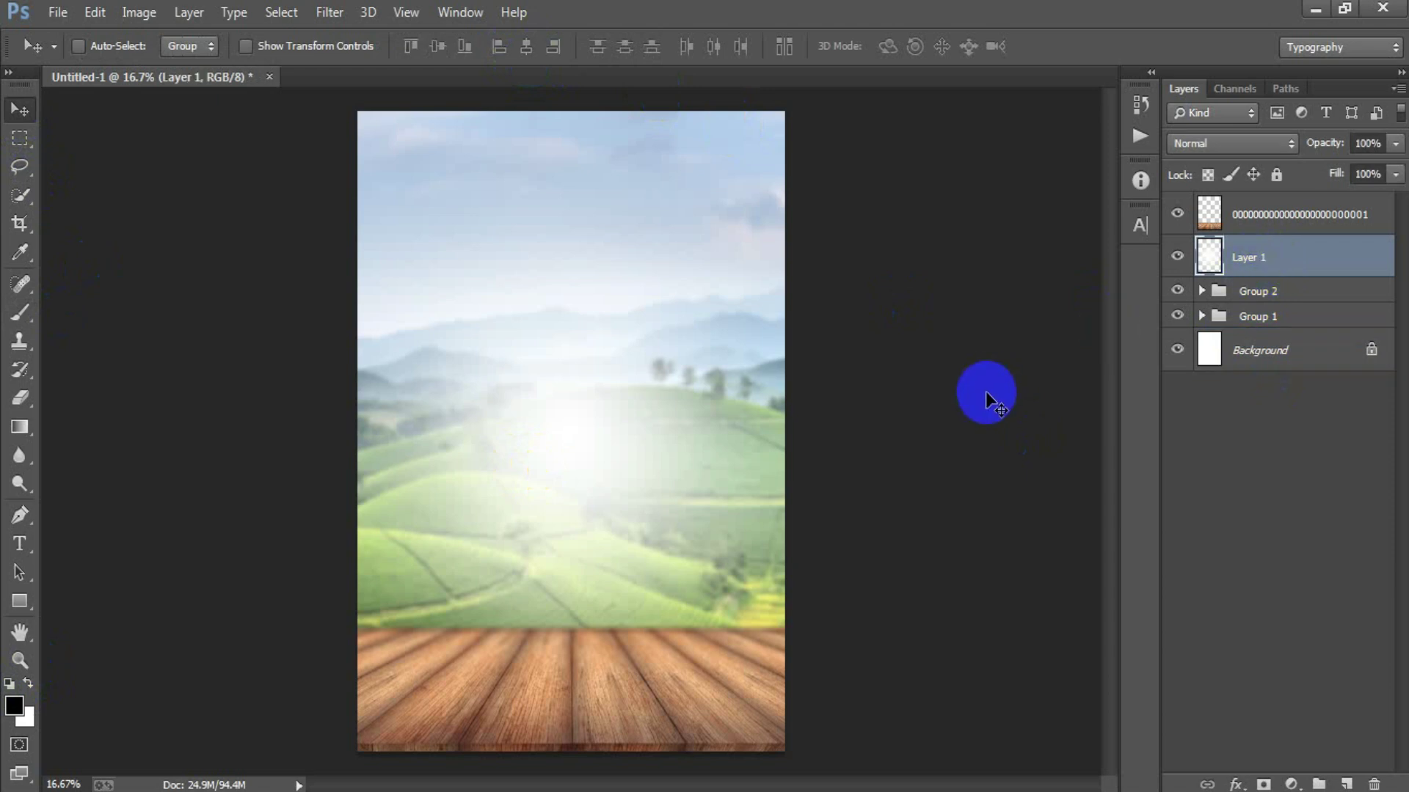
# Set Layer 1's blend mode to Lighten with 35% opacity
pyautogui.click(1217, 145)
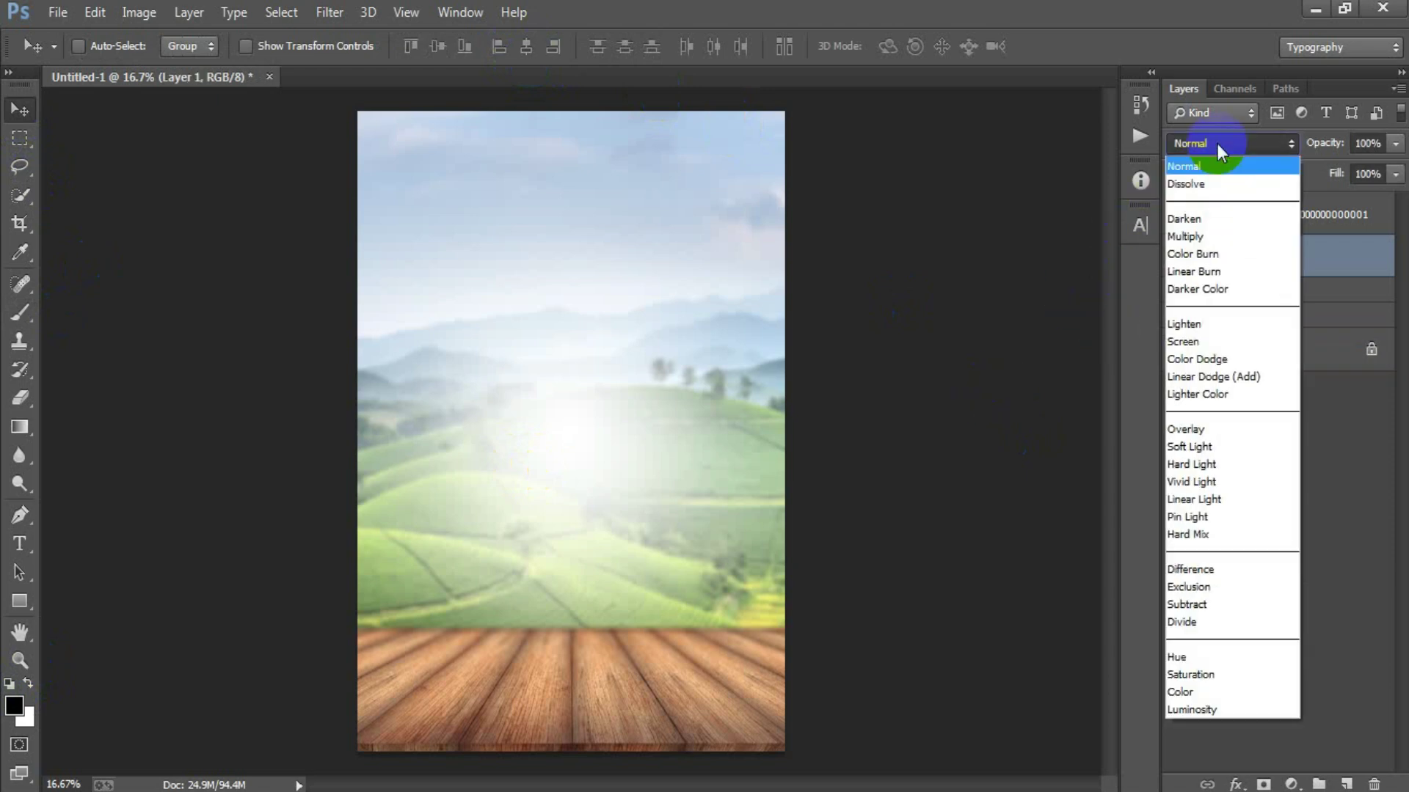
pyautogui.click(1197, 322)
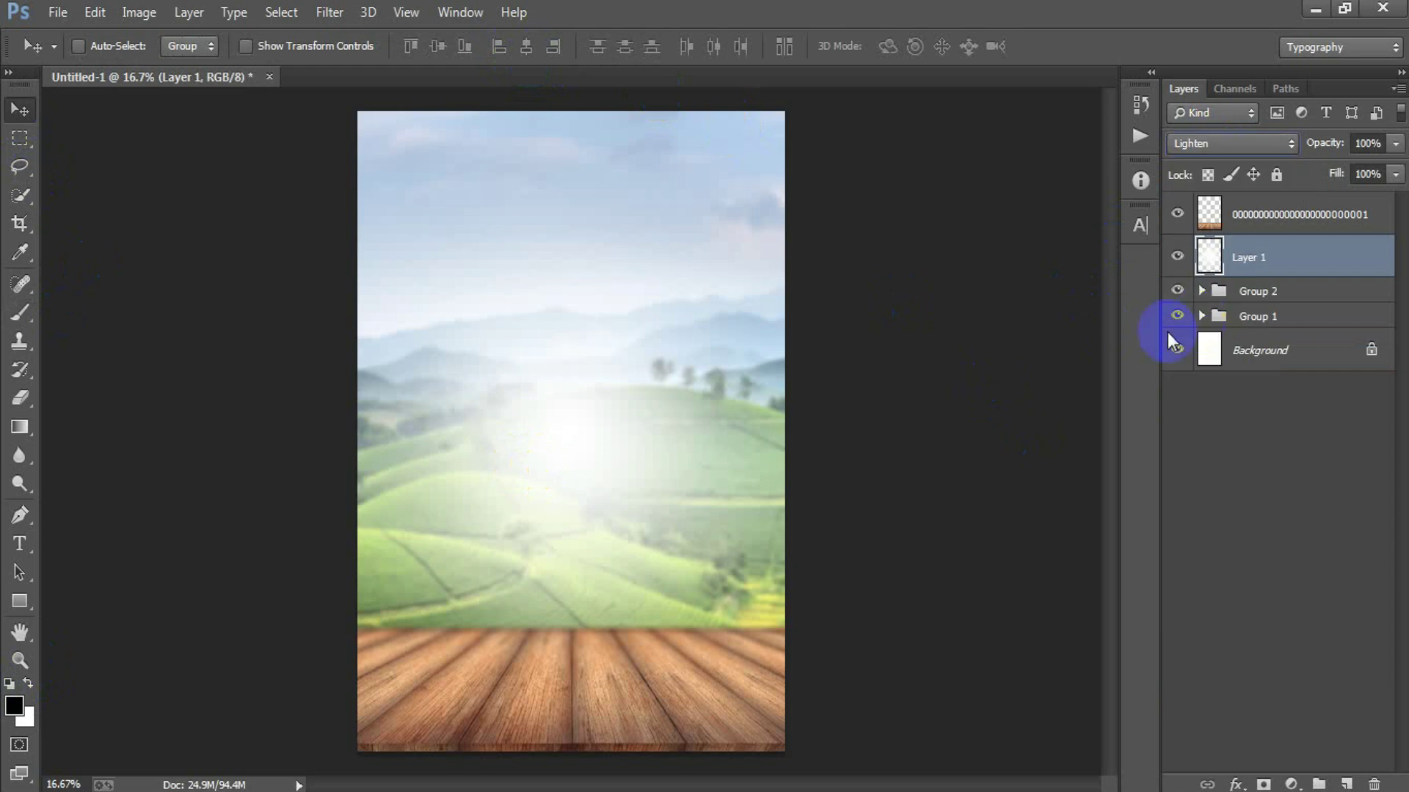
pyautogui.click(1370, 144)
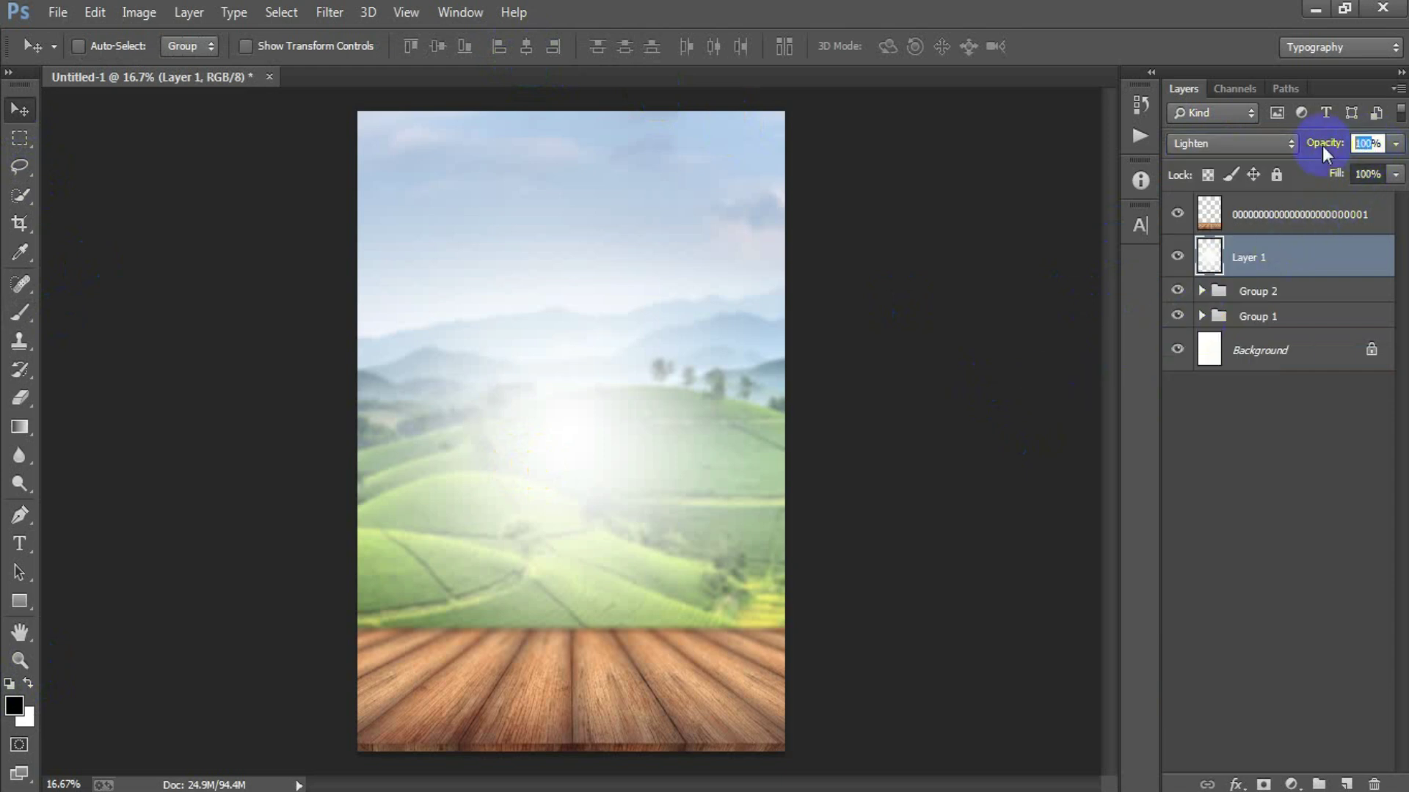
pyautogui.write('35')
pyautogui.press('Return')
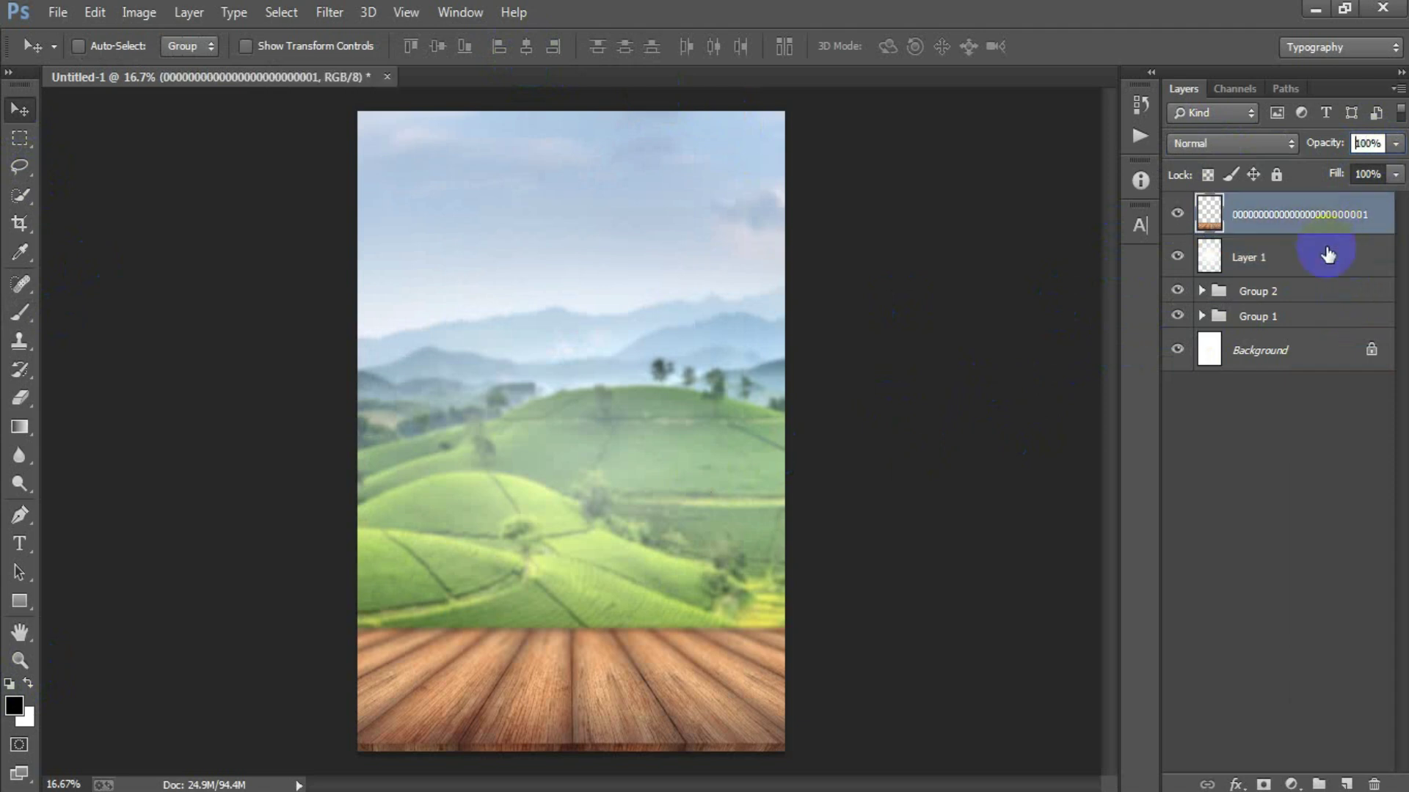
pyautogui.moveTo(593, 502)
pyautogui.mouseDown()
pyautogui.moveTo(592, 486)
pyautogui.moveTo(731, 497)
pyautogui.mouseUp()
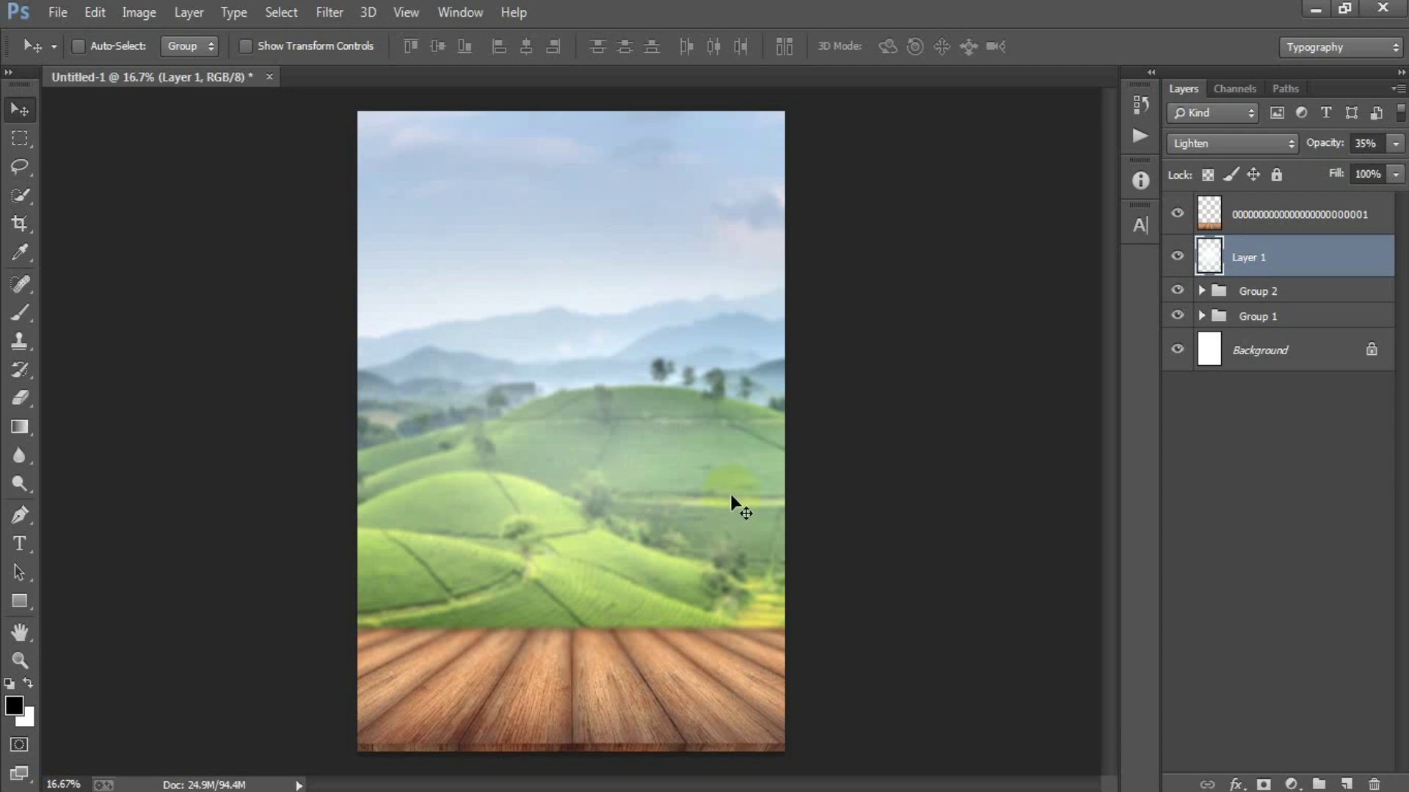
pyautogui.click(1248, 209)
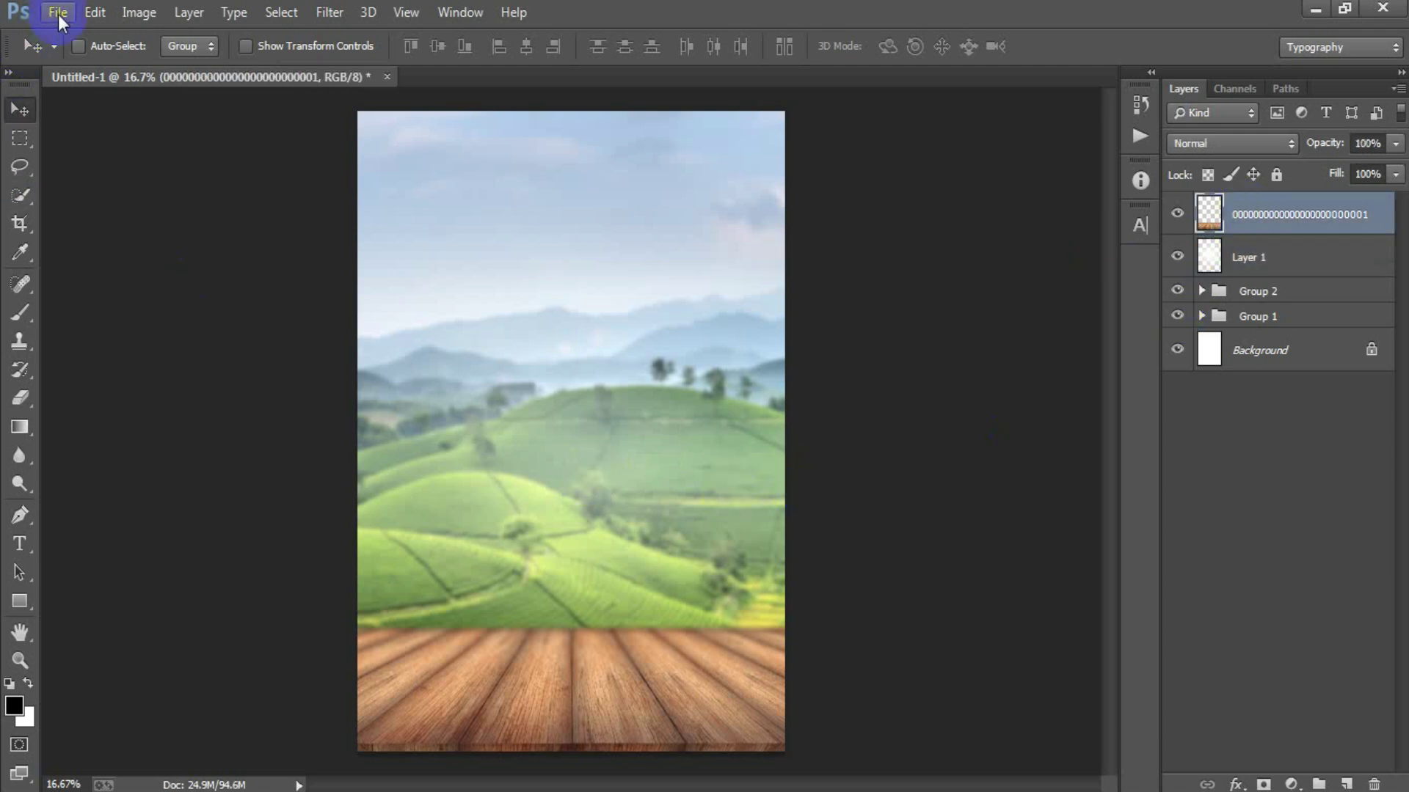
# Place the coffee-beans-with-leaves image, rasterize it, and move it to the bottom-left corner
pyautogui.click(59, 15)
pyautogui.click(131, 345)
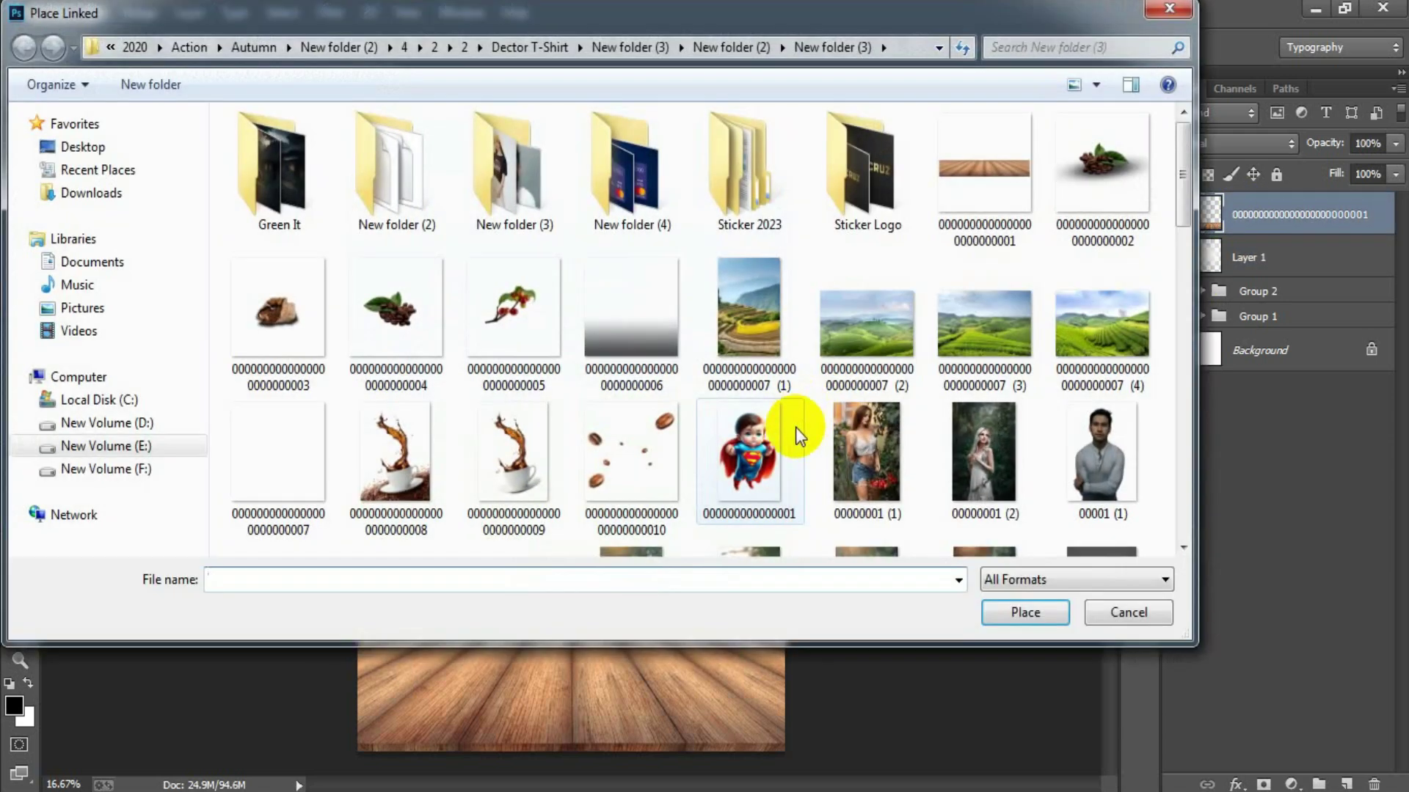
pyautogui.doubleClick(1115, 189)
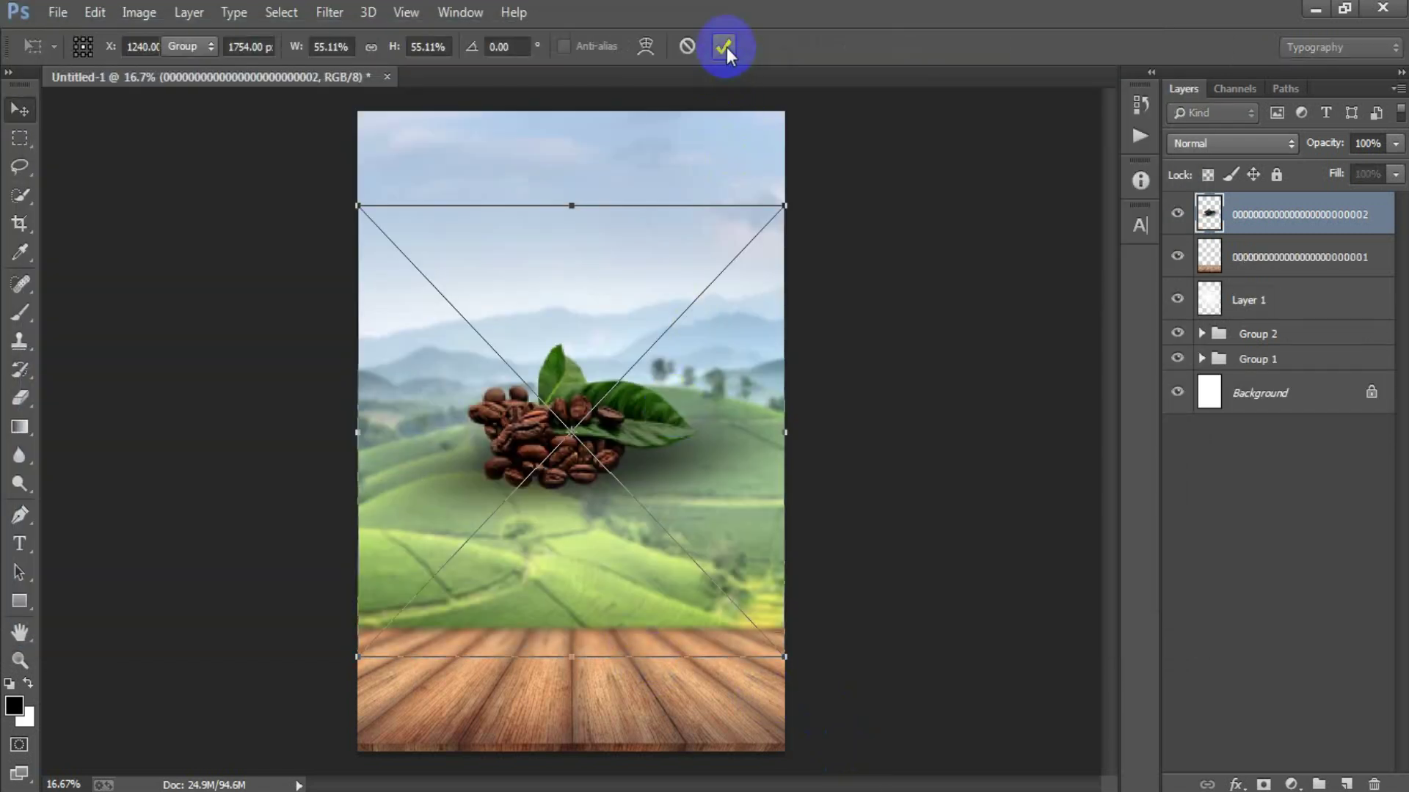
pyautogui.rightClick(1263, 215)
pyautogui.click(887, 409)
pyautogui.moveTo(580, 456)
pyautogui.mouseDown()
pyautogui.moveTo(443, 709)
pyautogui.moveTo(422, 712)
pyautogui.mouseUp()
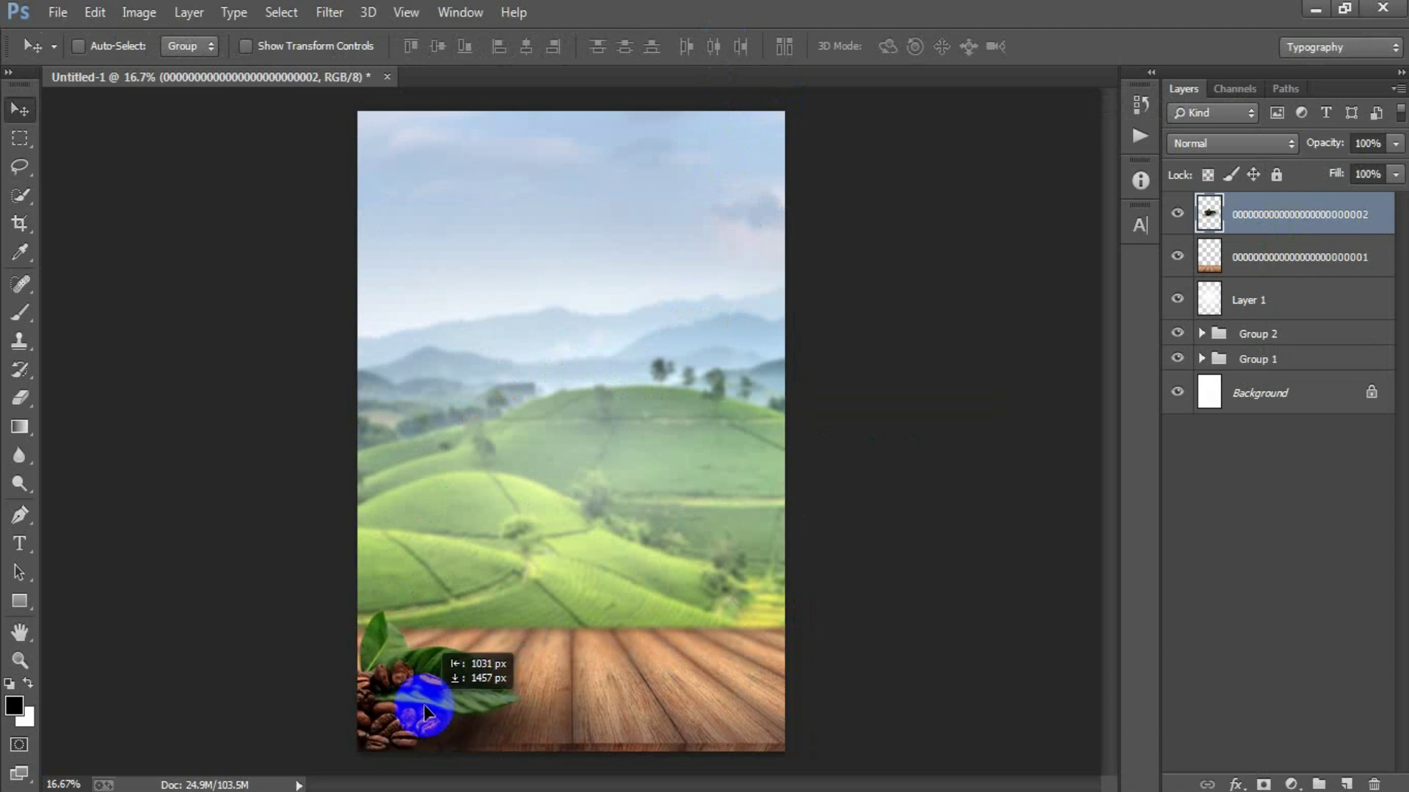
pyautogui.moveTo(421, 704); pyautogui.dragTo(422, 706)
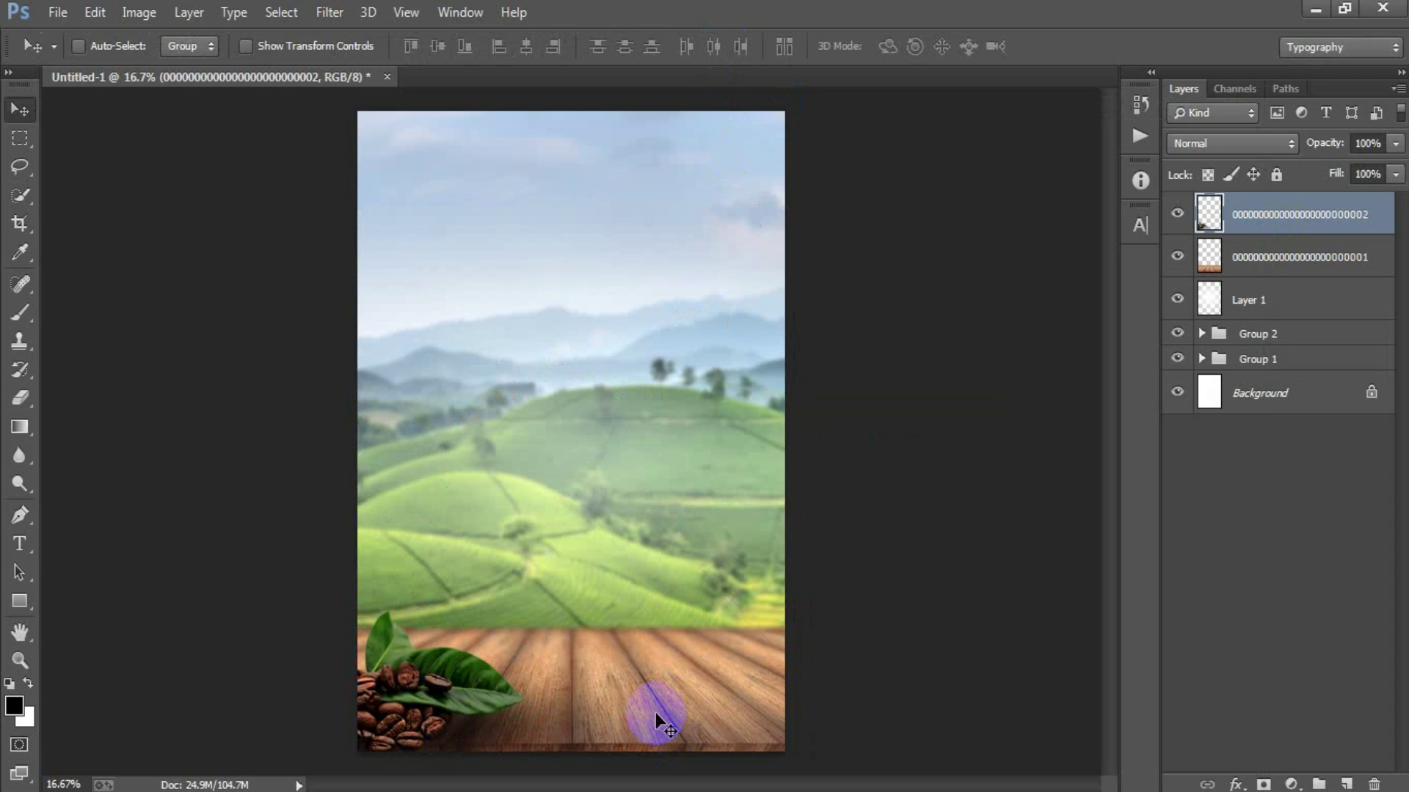
# Enlarge the bean cluster to about 108% and fine-tune its bottom-left position
pyautogui.hotkey('ctrl', 't')
pyautogui.moveTo(615, 611); pyautogui.dragTo(629, 602)
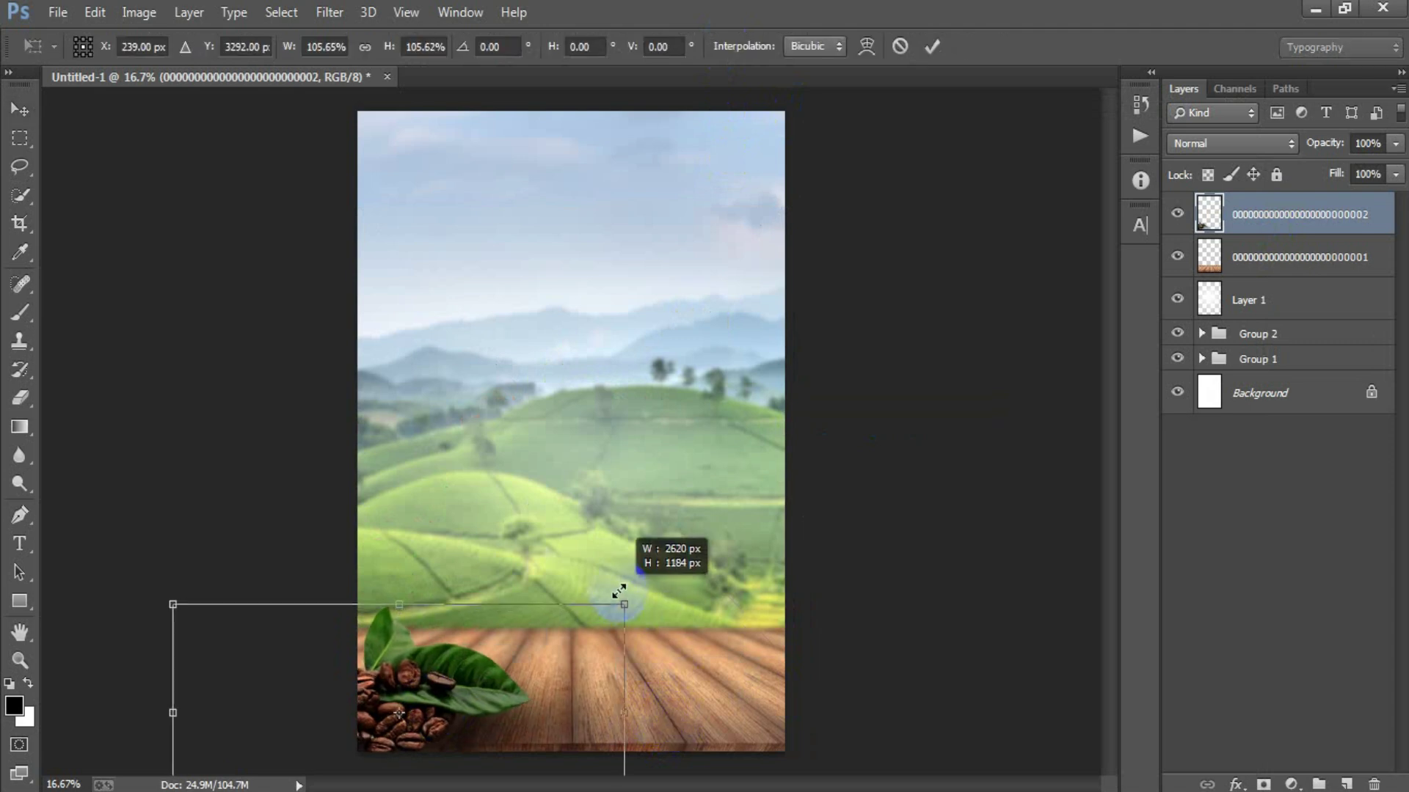
pyautogui.moveTo(438, 705); pyautogui.dragTo(434, 705)
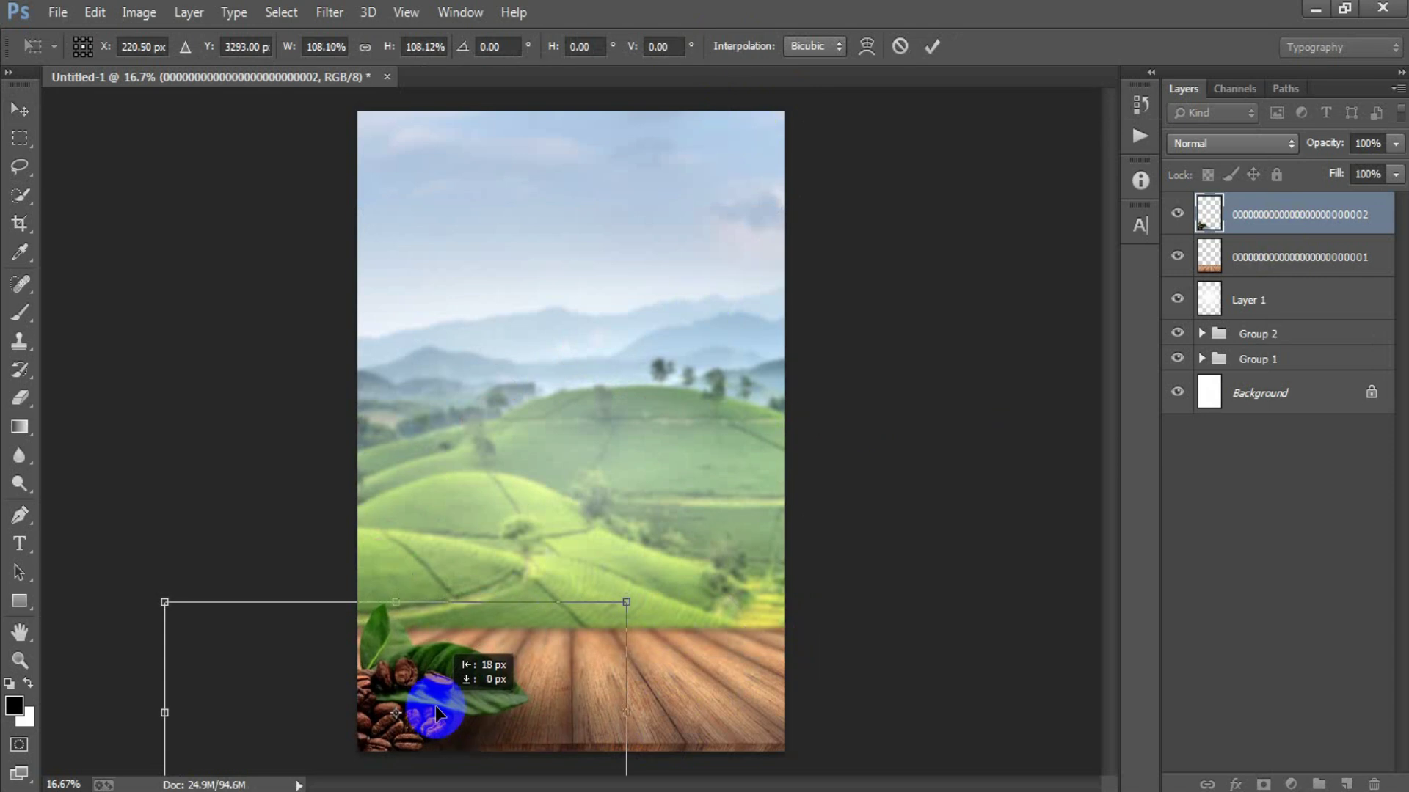
pyautogui.moveTo(434, 706); pyautogui.dragTo(435, 702)
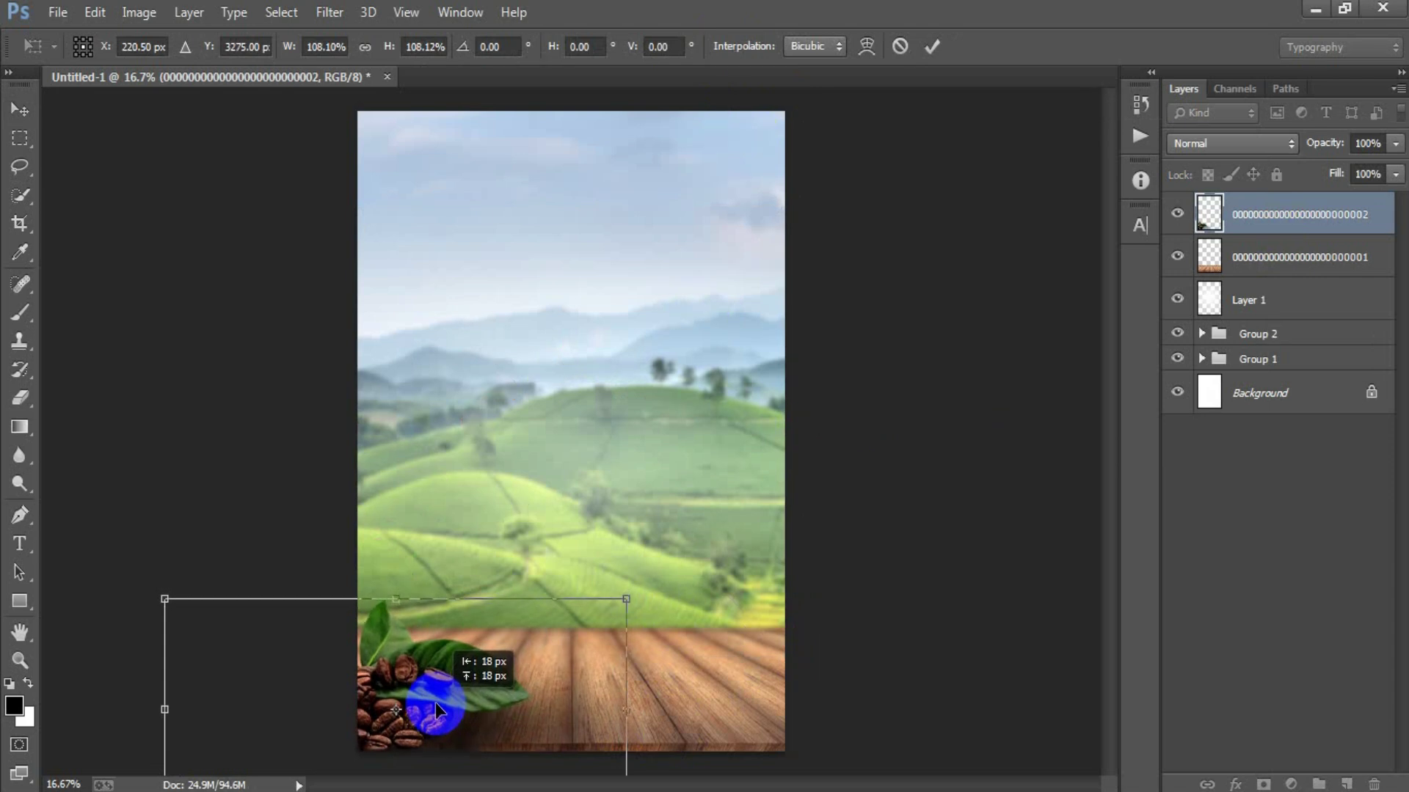
pyautogui.click(932, 46)
pyautogui.click(57, 11)
# Place the coffee sack image, rasterize it, and move it to the bottom-right corner
pyautogui.click(119, 346)
pyautogui.click(290, 326)
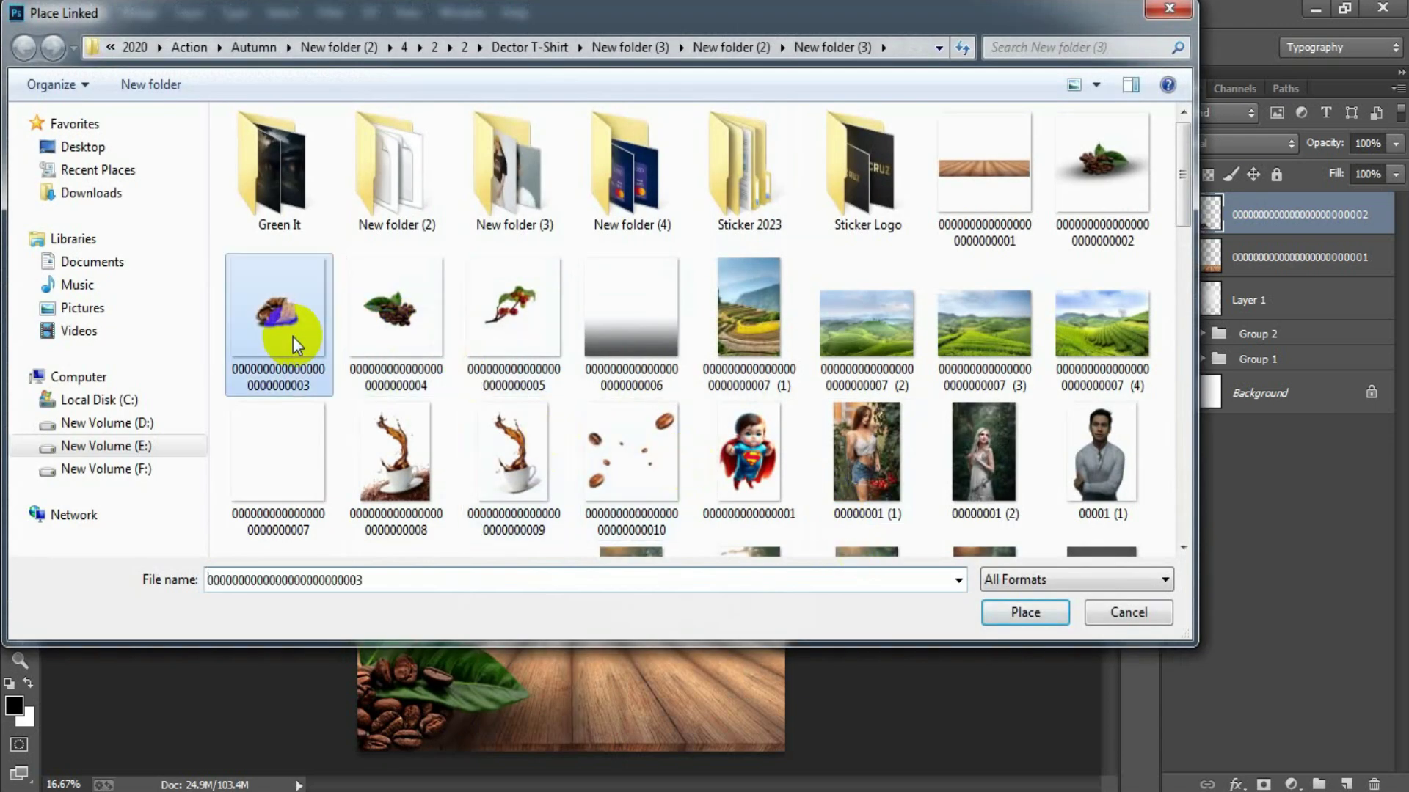
pyautogui.click(1020, 616)
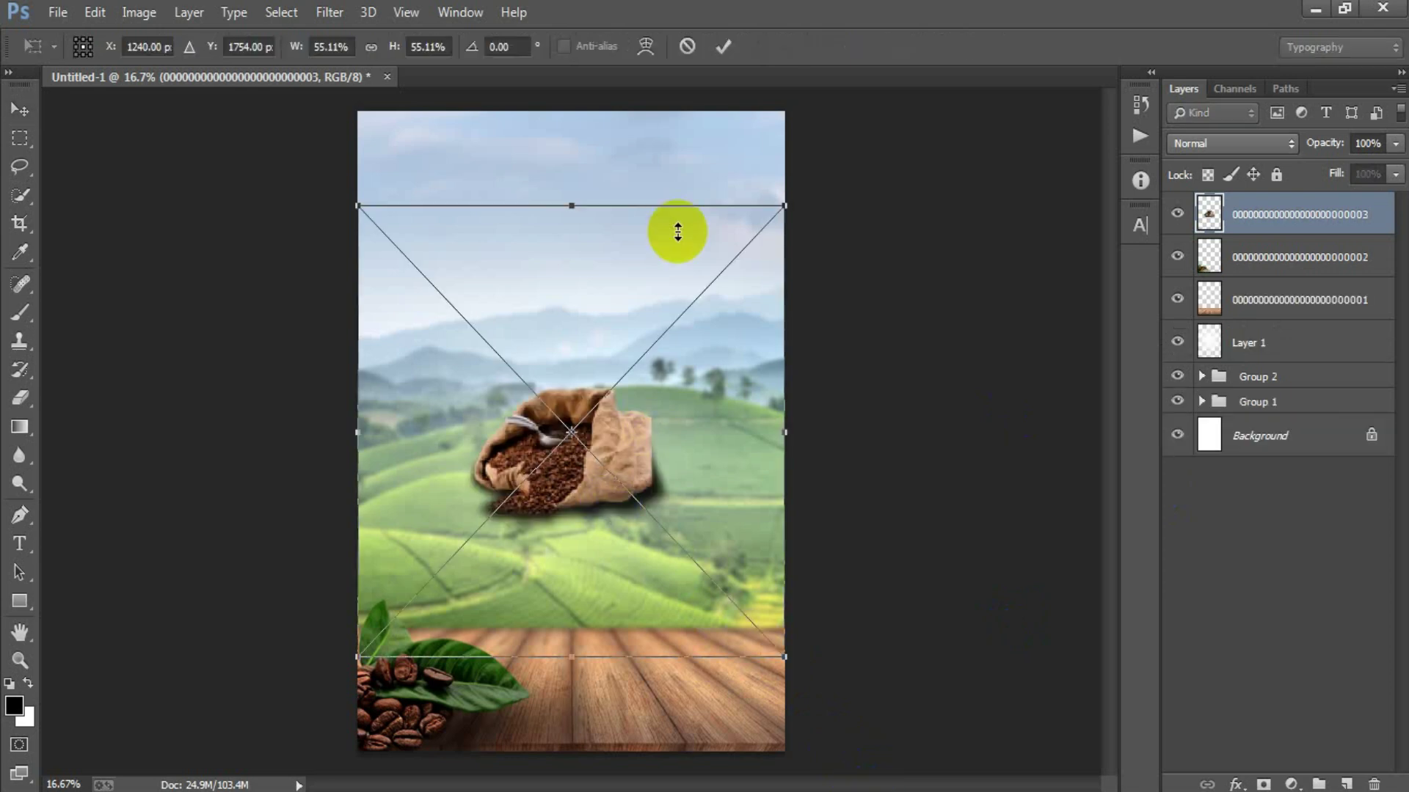
pyautogui.press('Return')
pyautogui.rightClick(1346, 212)
pyautogui.click(946, 409)
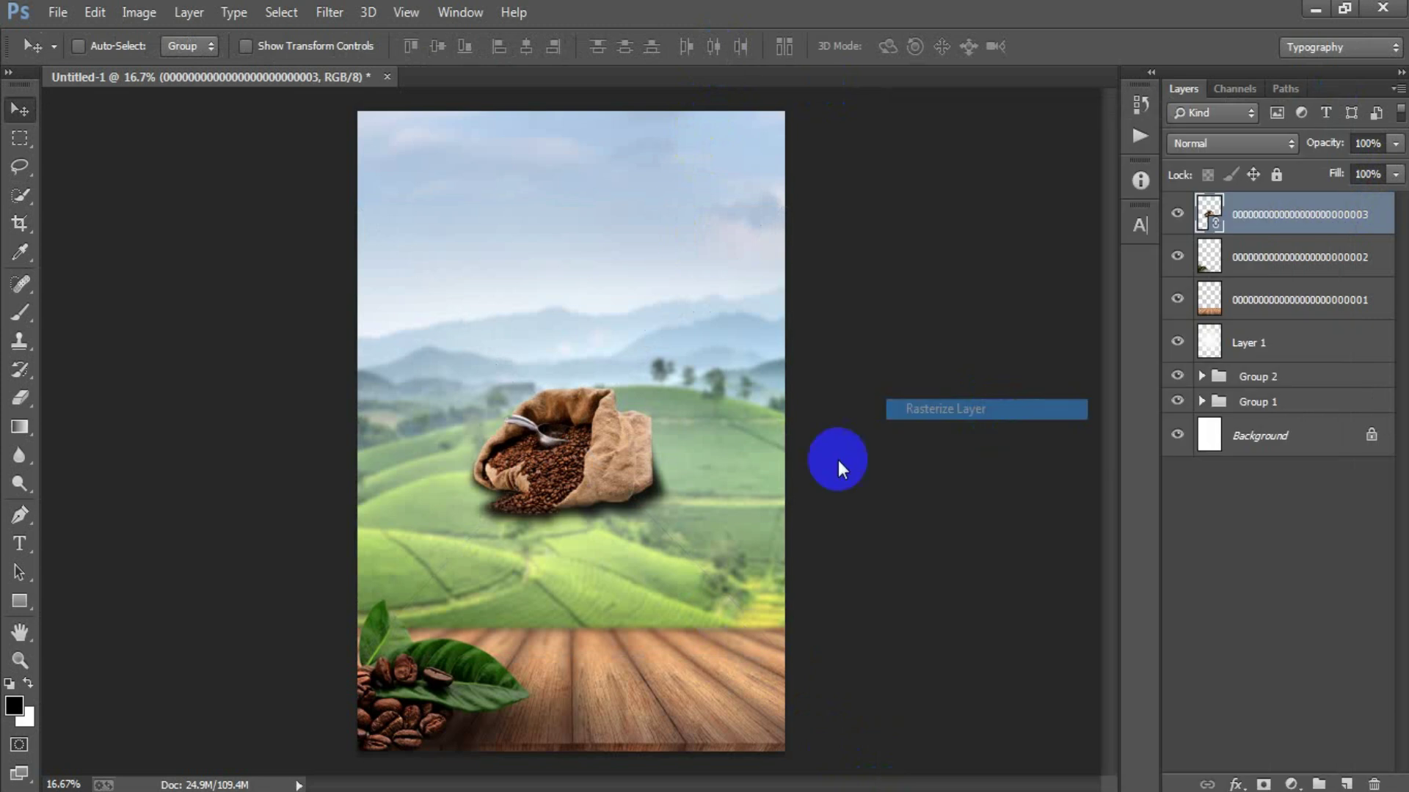
pyautogui.moveTo(640, 480); pyautogui.dragTo(778, 623)
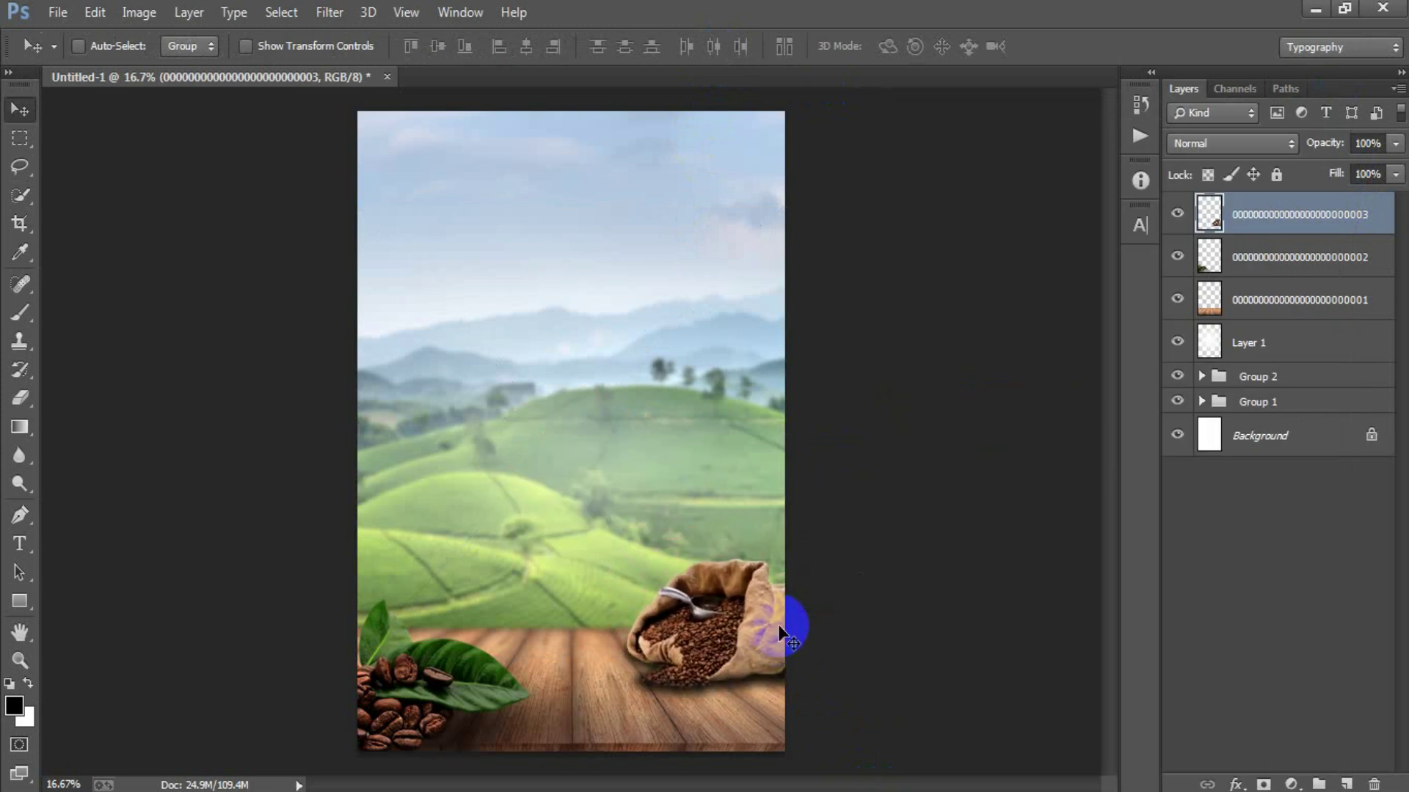
# Enlarge the coffee sack to about 109% and settle it in the lower-right corner
pyautogui.hotkey('ctrl', 't')
pyautogui.moveTo(827, 709); pyautogui.dragTo(833, 715)
pyautogui.moveTo(764, 653); pyautogui.dragTo(770, 663)
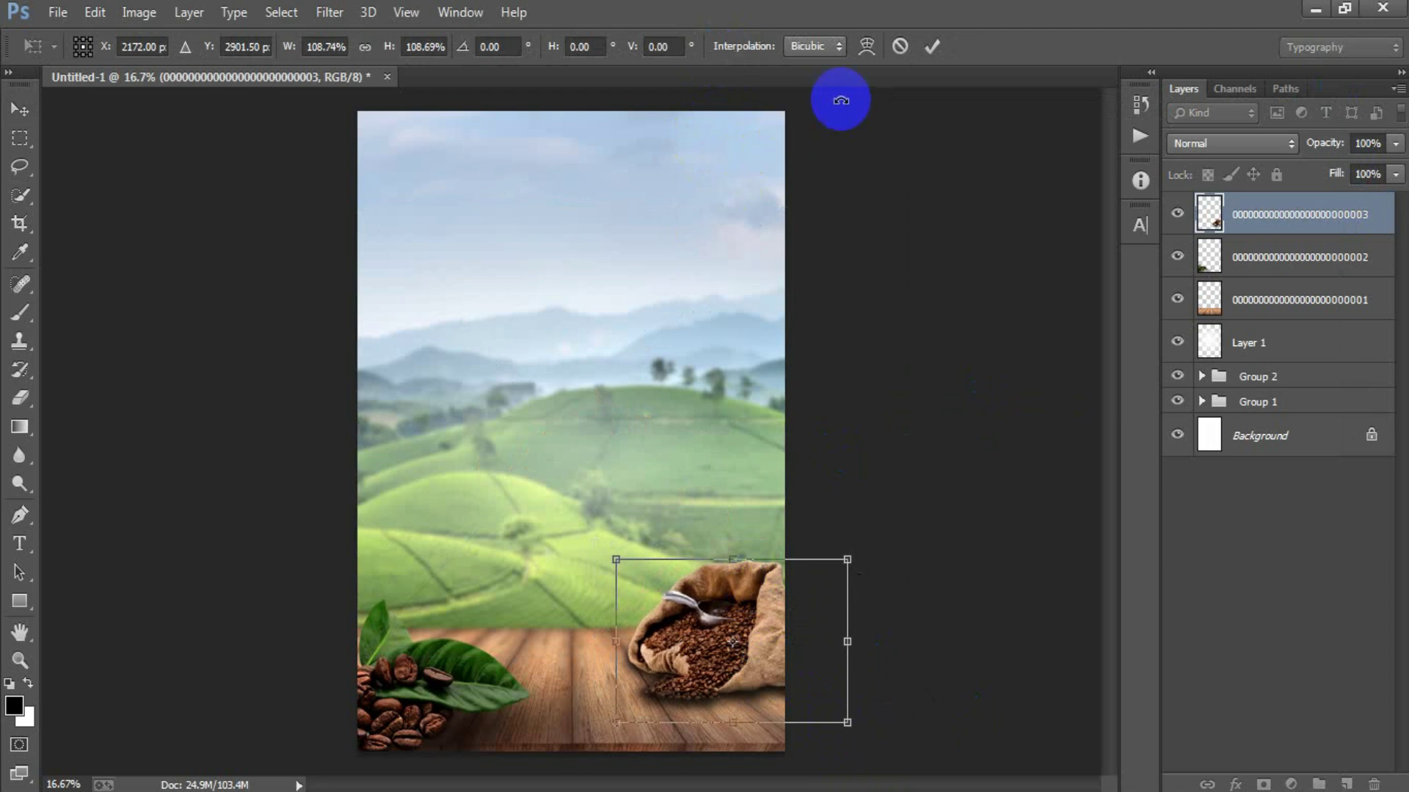
pyautogui.click(930, 46)
pyautogui.click(58, 13)
pyautogui.click(125, 338)
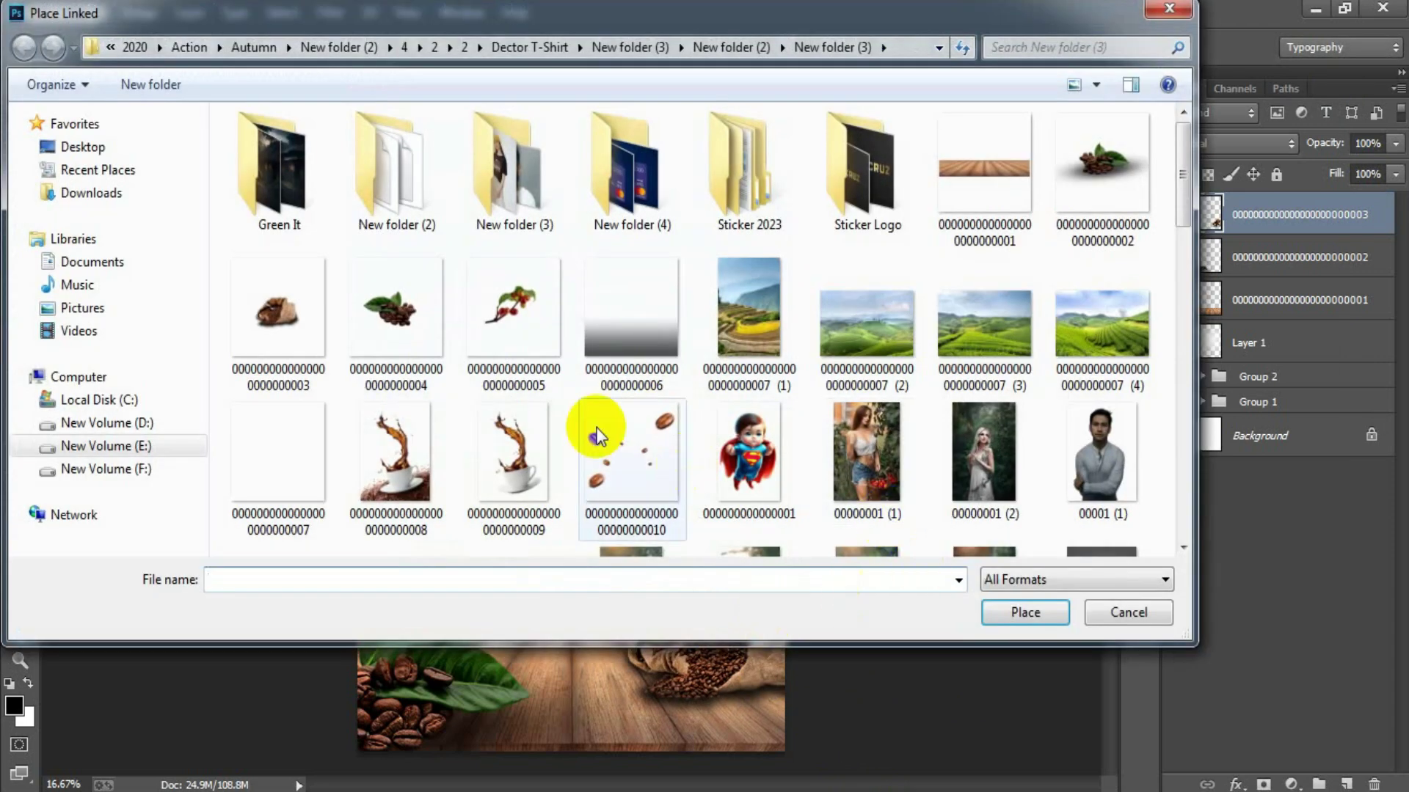
# Place and rasterize the beans-with-leaves image beside the sack at lower right, then select layer …002
pyautogui.click(415, 337)
pyautogui.click(1024, 612)
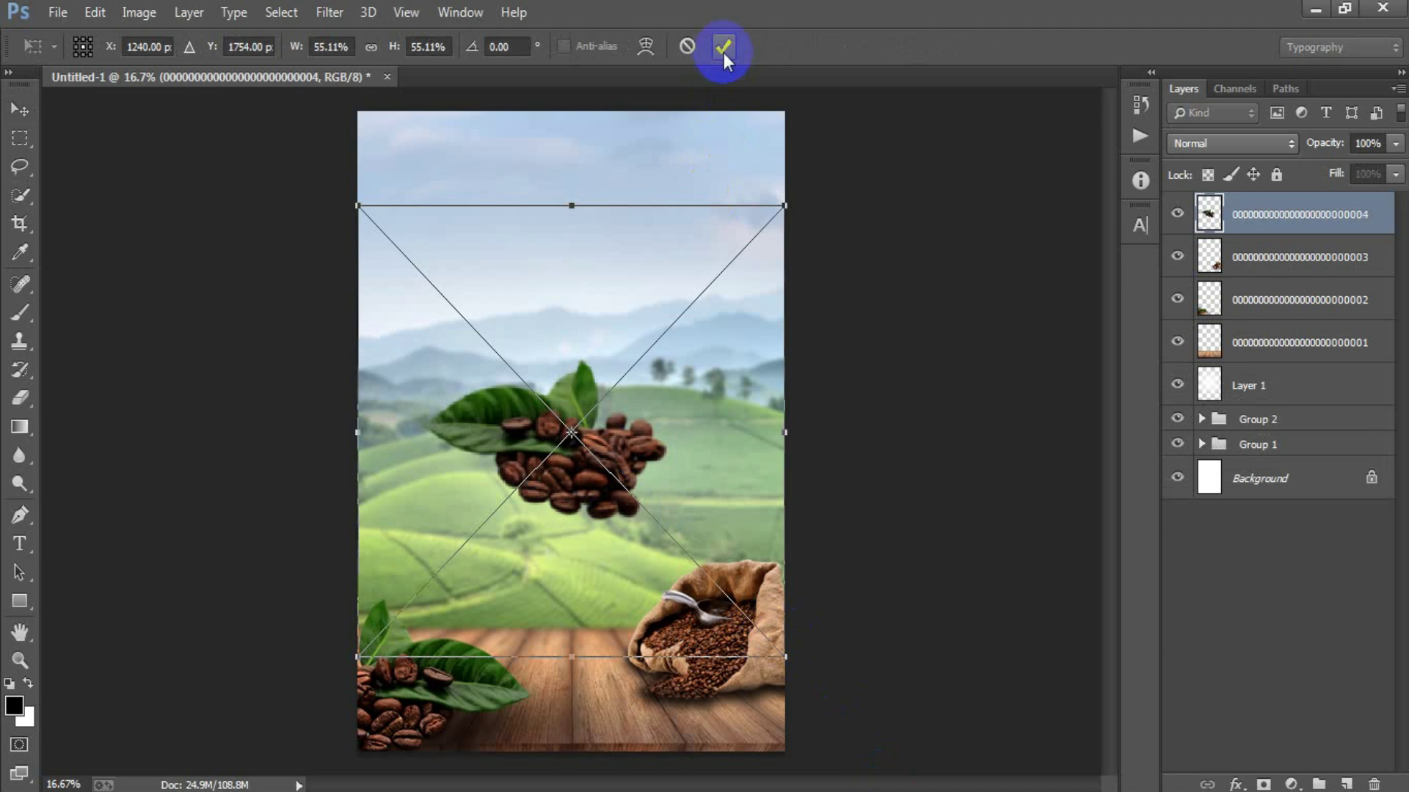
pyautogui.click(718, 50)
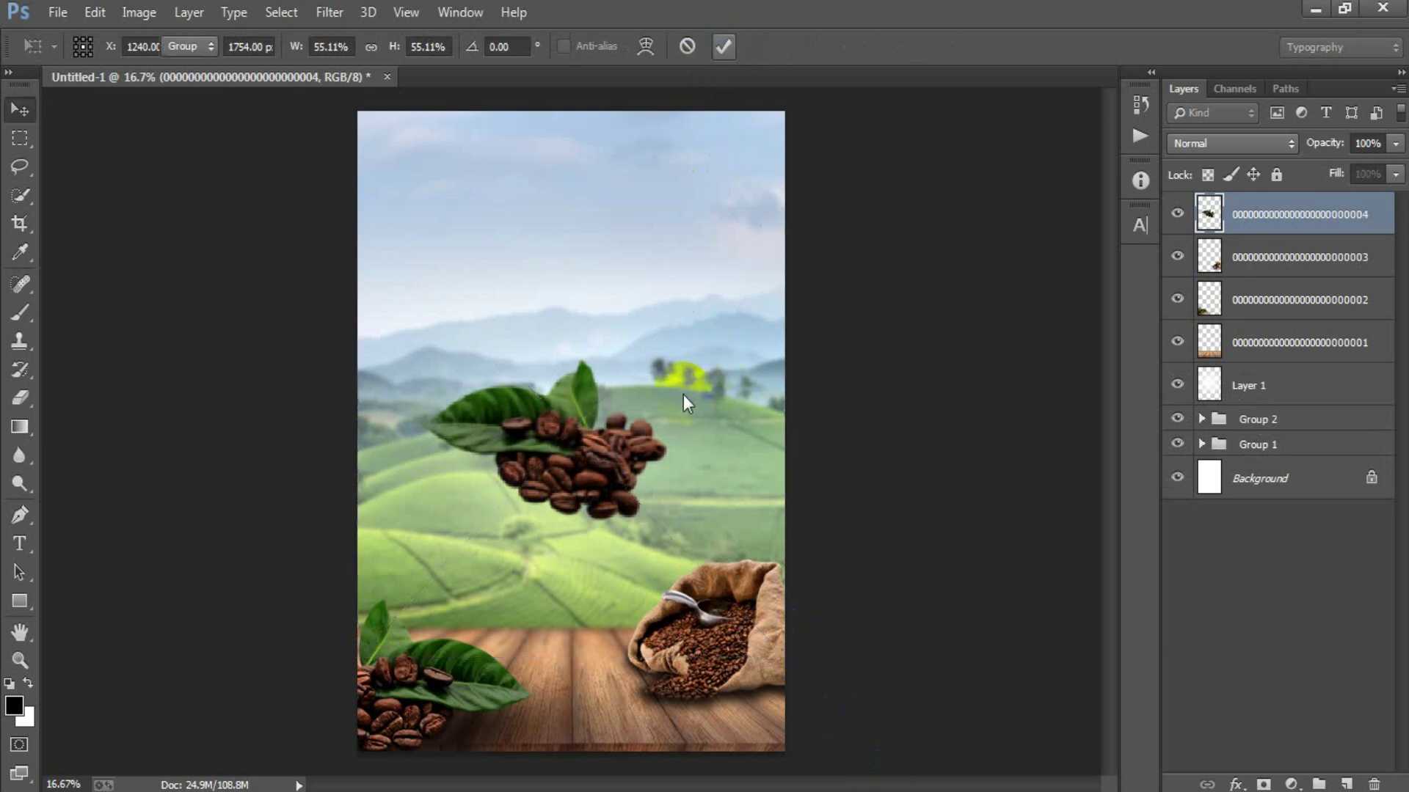
pyautogui.rightClick(1316, 221)
pyautogui.click(975, 409)
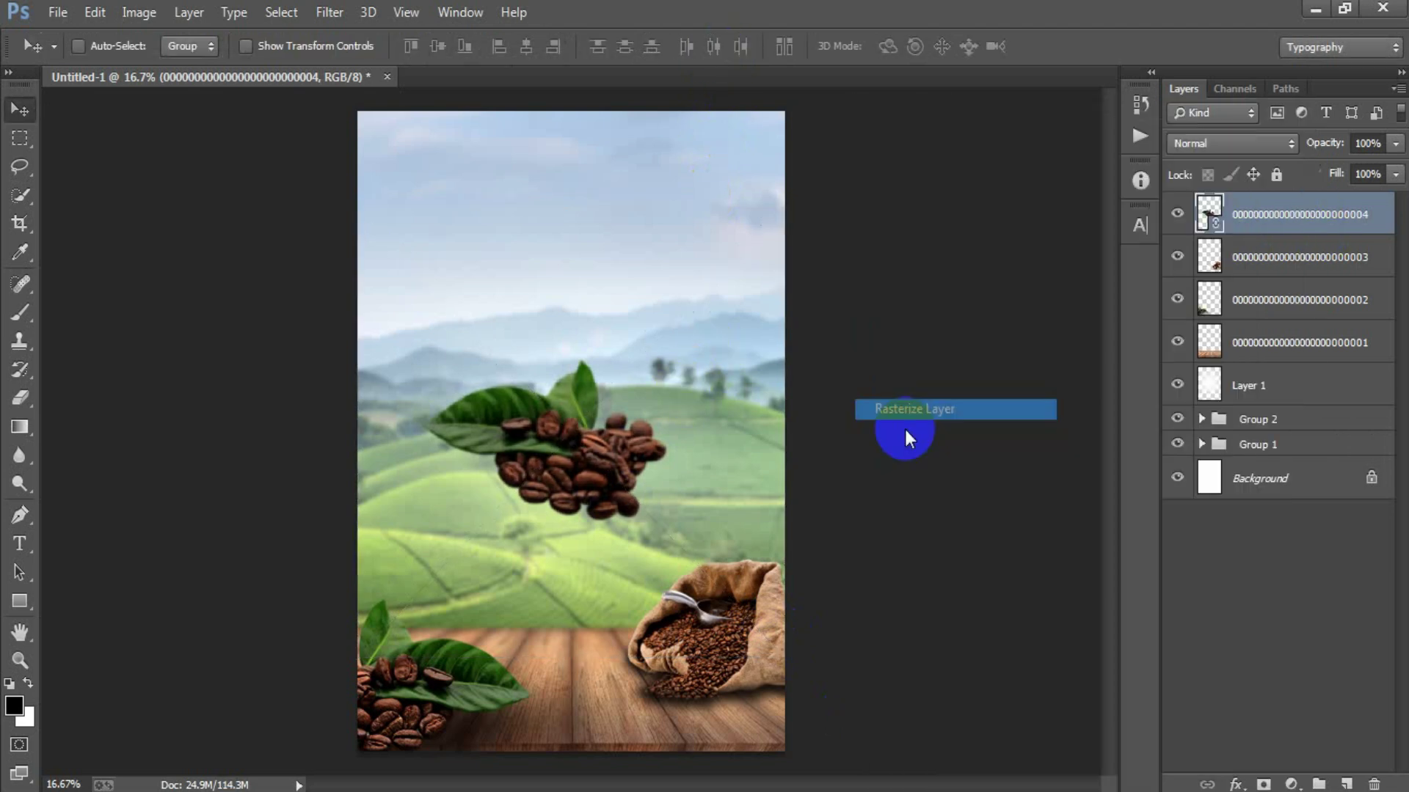
pyautogui.moveTo(582, 456)
pyautogui.mouseDown()
pyautogui.moveTo(729, 762)
pyautogui.moveTo(745, 735)
pyautogui.moveTo(745, 751)
pyautogui.moveTo(746, 718)
pyautogui.mouseUp()
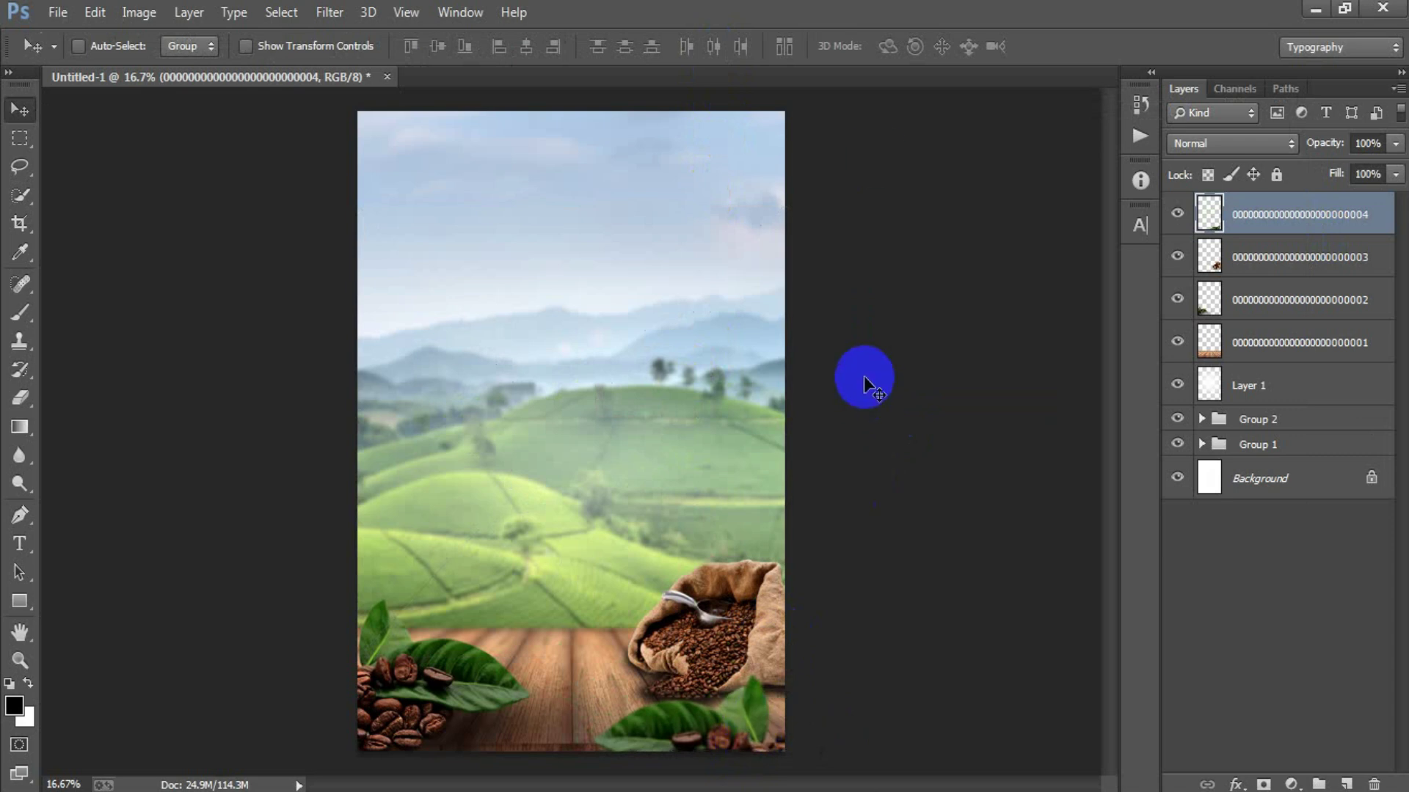
pyautogui.click(1291, 302)
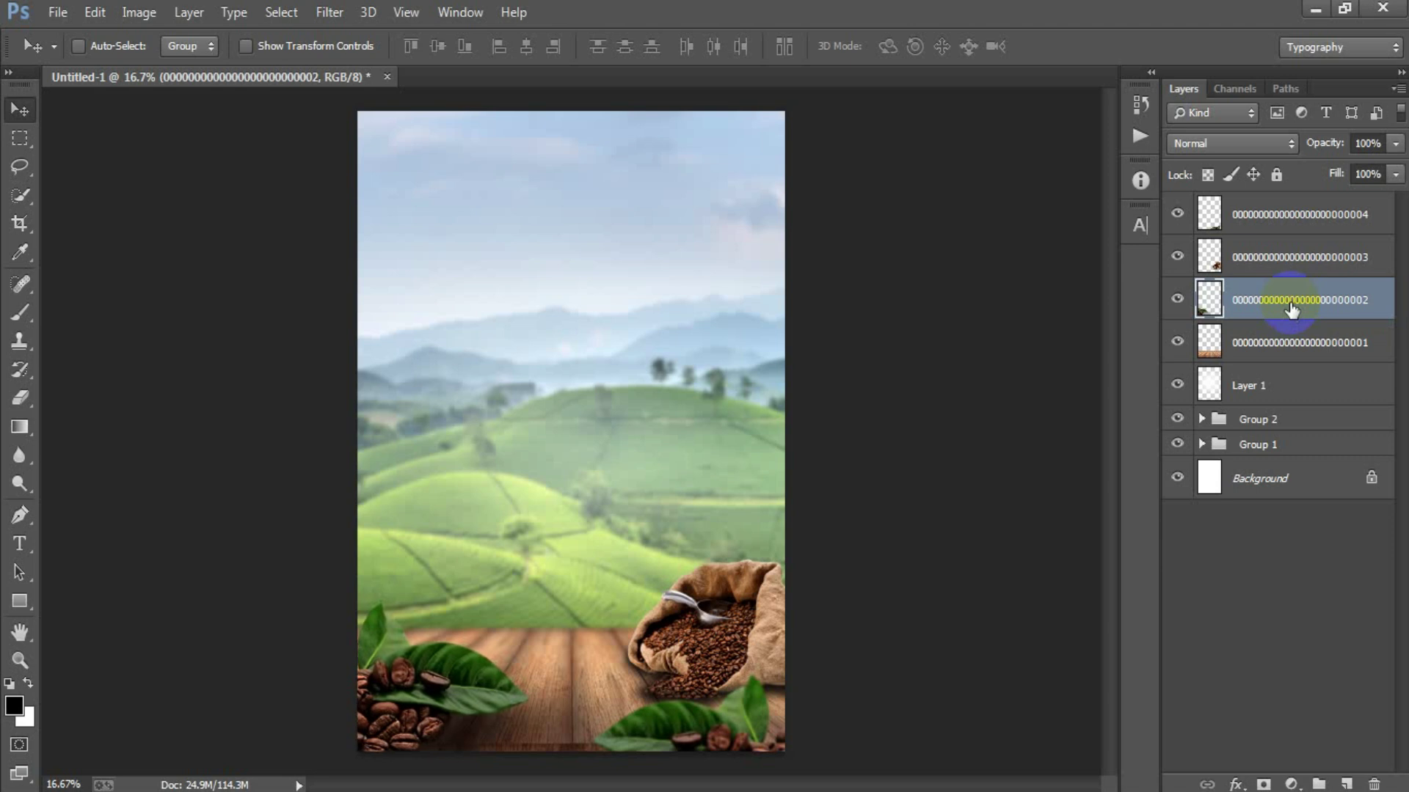
# Place linked image 005, the coffee-cherry branch, above the layer ending in 004
pyautogui.click(938, 412)
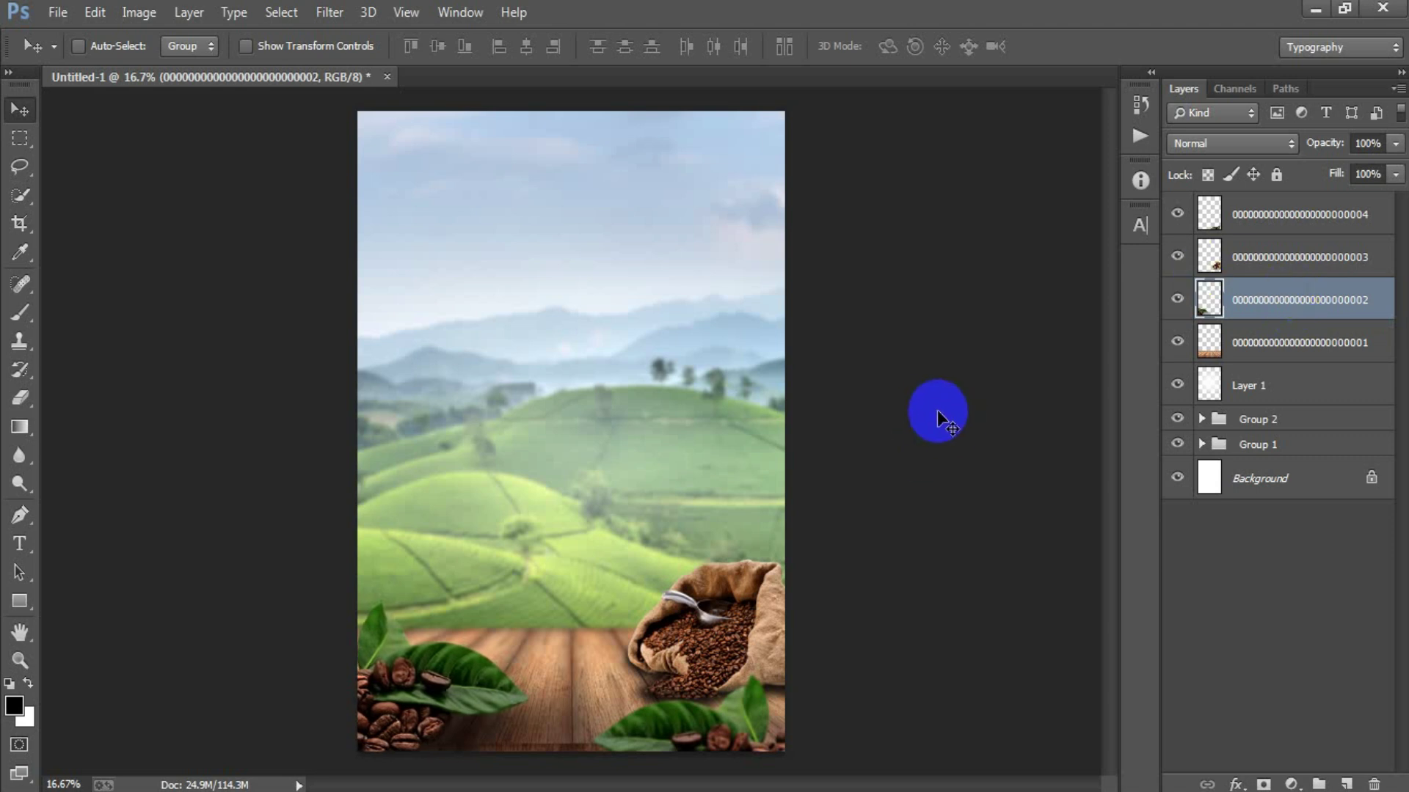
pyautogui.click(1251, 212)
pyautogui.click(57, 12)
pyautogui.click(176, 346)
pyautogui.click(529, 333)
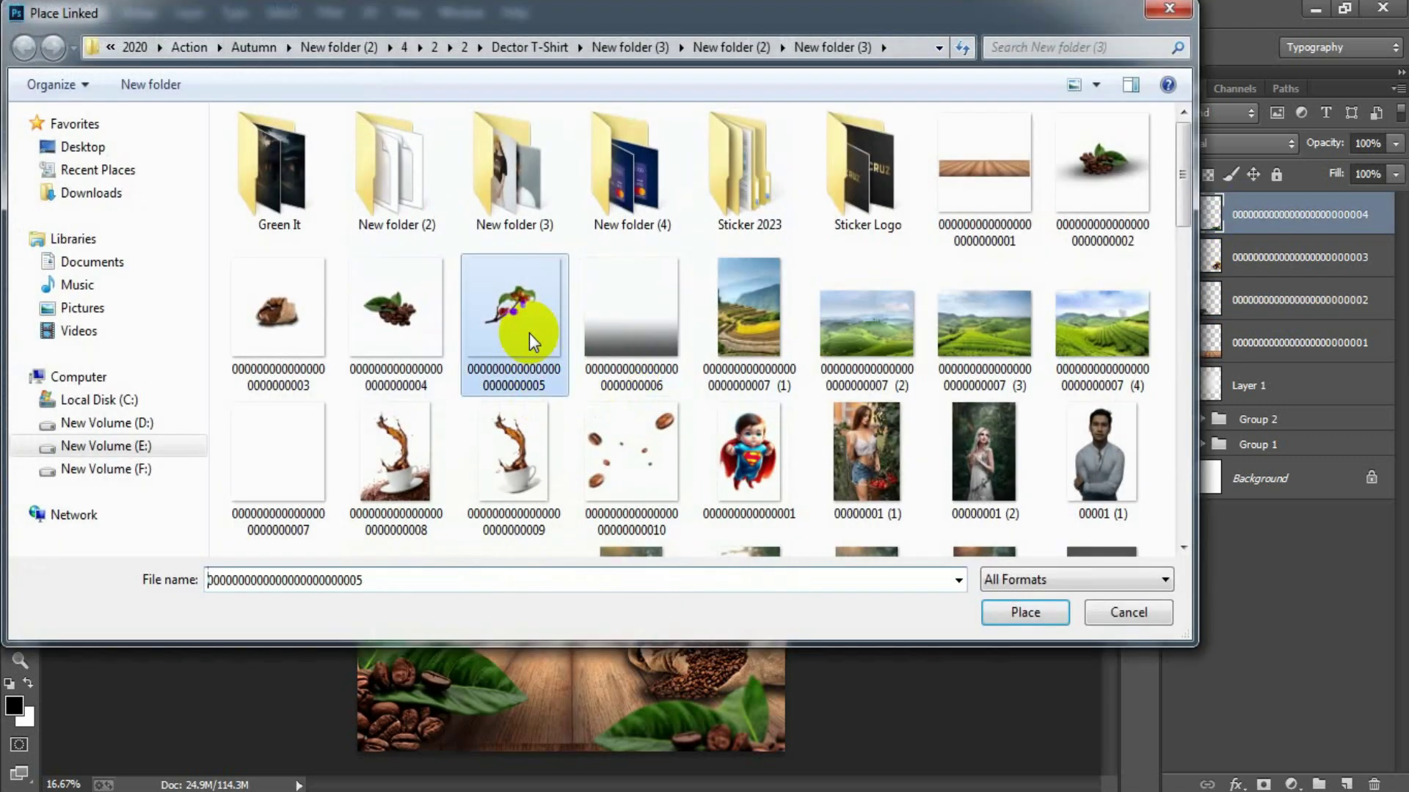
pyautogui.click(997, 607)
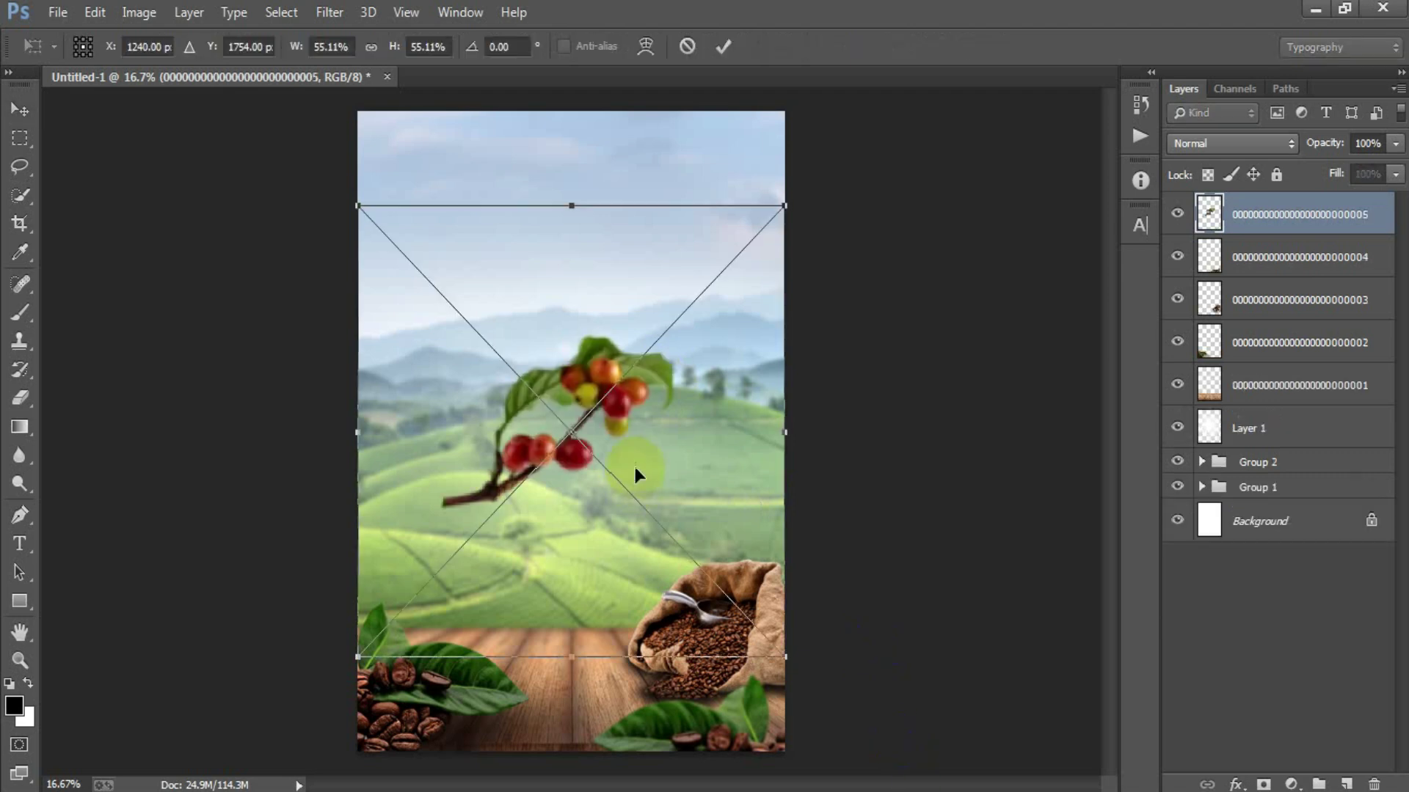
pyautogui.click(720, 50)
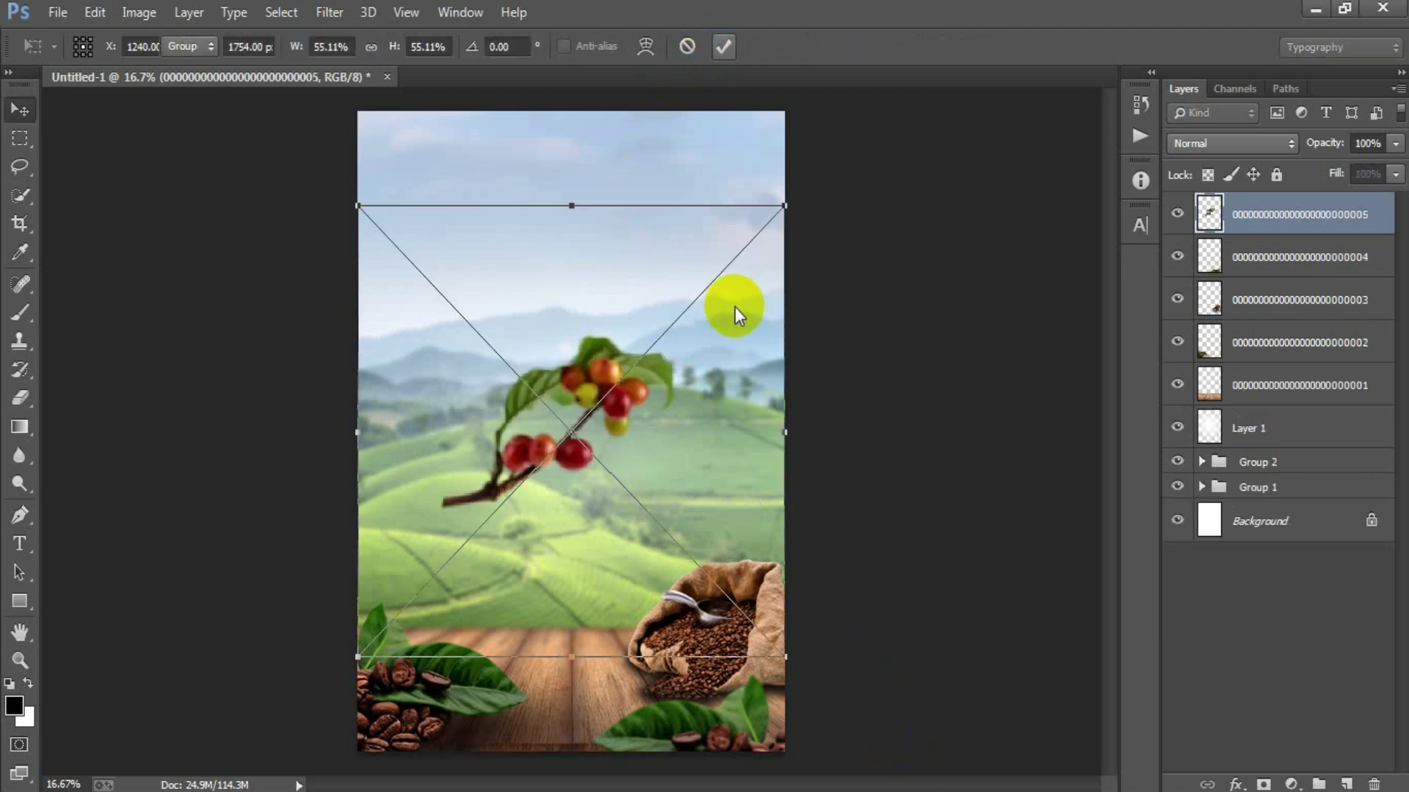
pyautogui.press('Return')
pyautogui.click(1326, 218)
# Rasterize the cherry branch, then enlarge, tilt and move it into the top-left corner
pyautogui.rightClick(1334, 214)
pyautogui.click(953, 405)
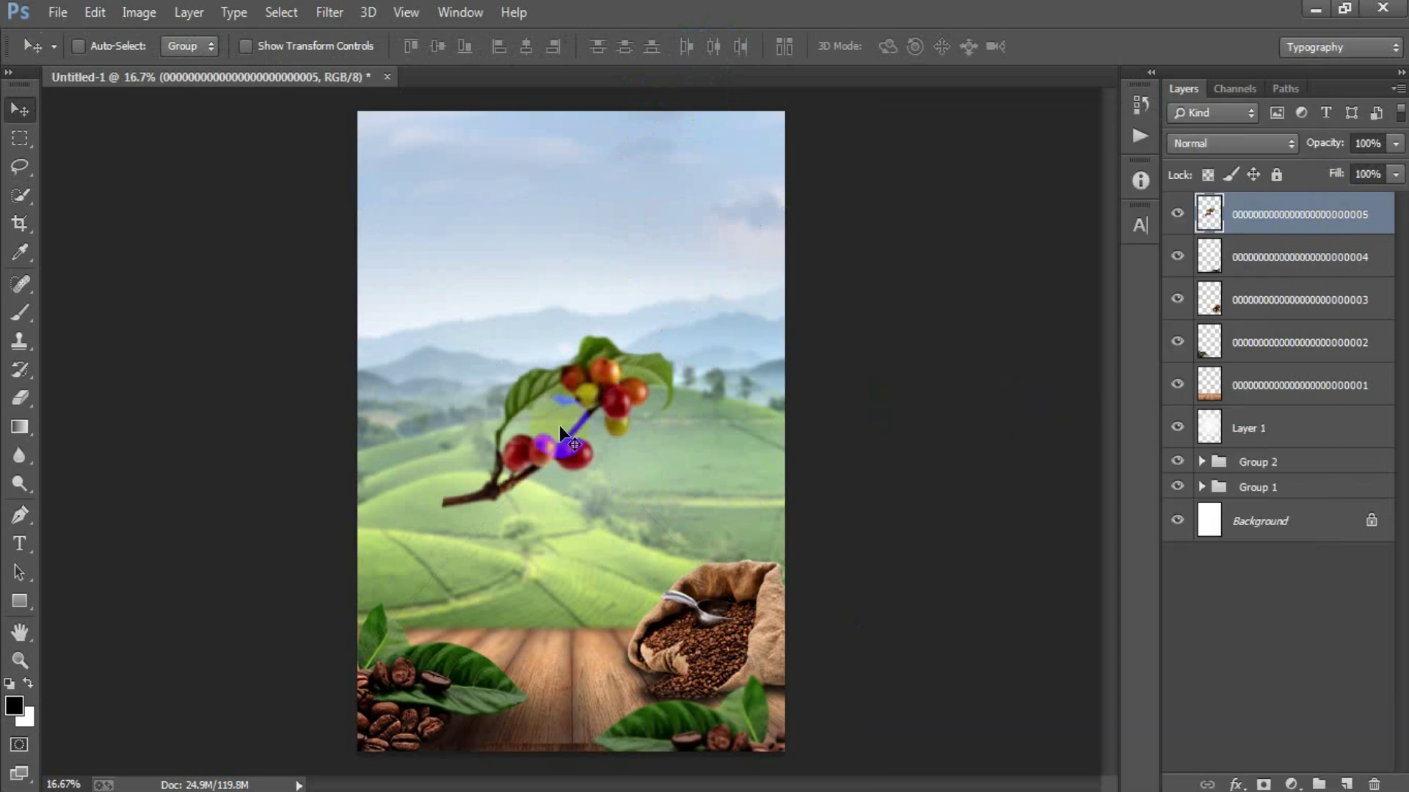
pyautogui.hotkey('ctrl', 't')
pyautogui.moveTo(680, 504)
pyautogui.mouseDown()
pyautogui.moveTo(737, 550)
pyautogui.moveTo(503, 227)
pyautogui.mouseUp()
pyautogui.moveTo(561, 323); pyautogui.dragTo(645, 370)
pyautogui.moveTo(481, 271); pyautogui.dragTo(483, 260)
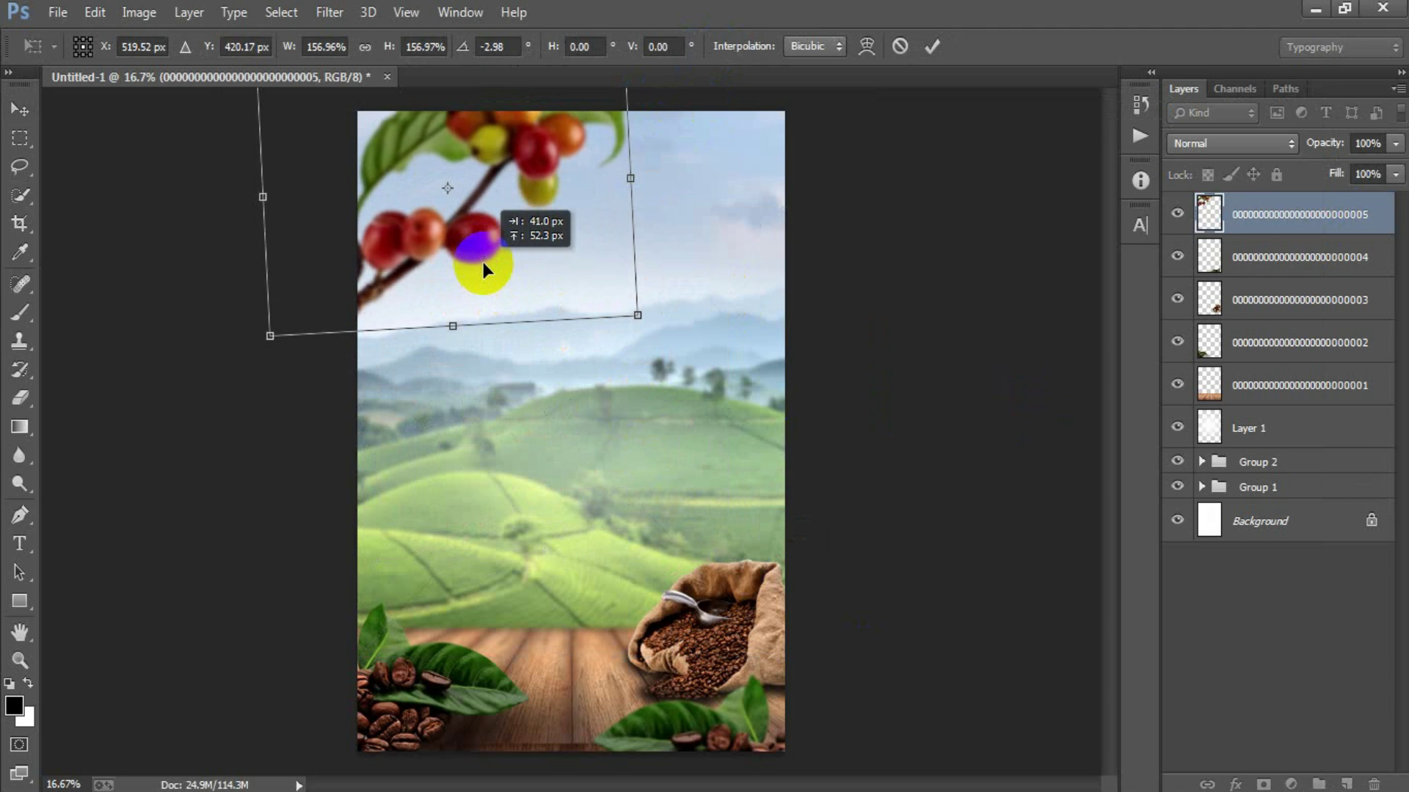
pyautogui.click(933, 47)
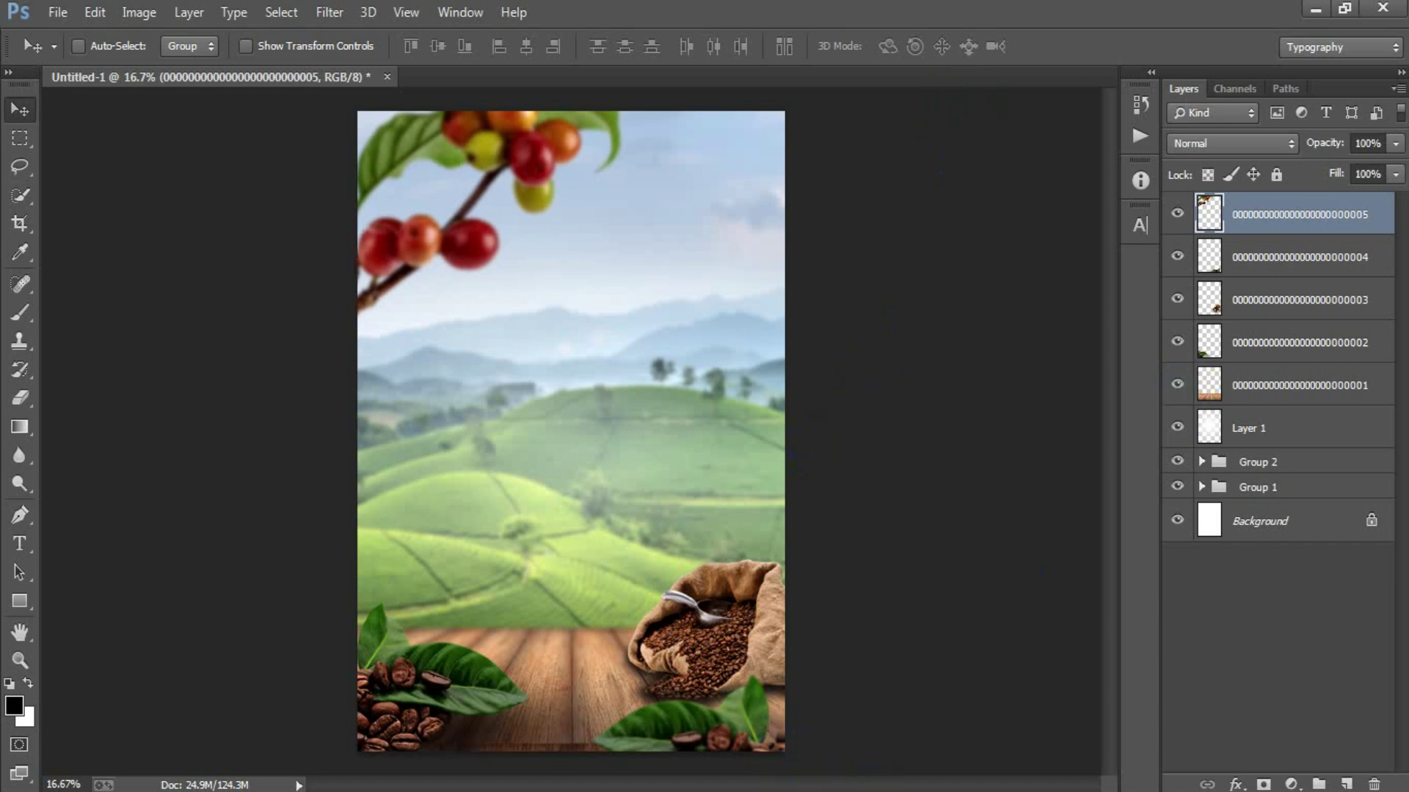
pyautogui.click(58, 11)
# Place linked gradient image 006 at default size and rasterize it
pyautogui.click(144, 342)
pyautogui.click(632, 382)
pyautogui.click(1025, 612)
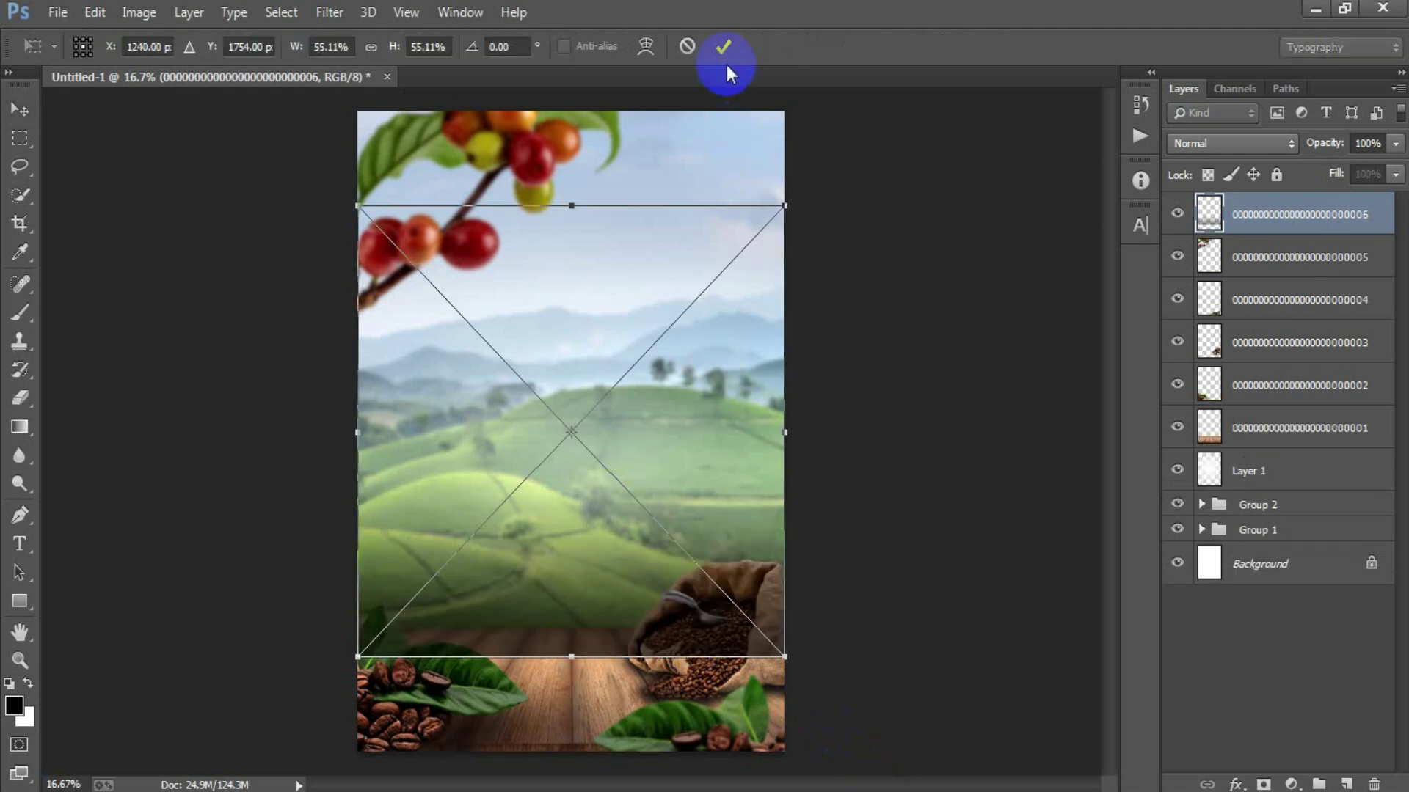
pyautogui.click(724, 47)
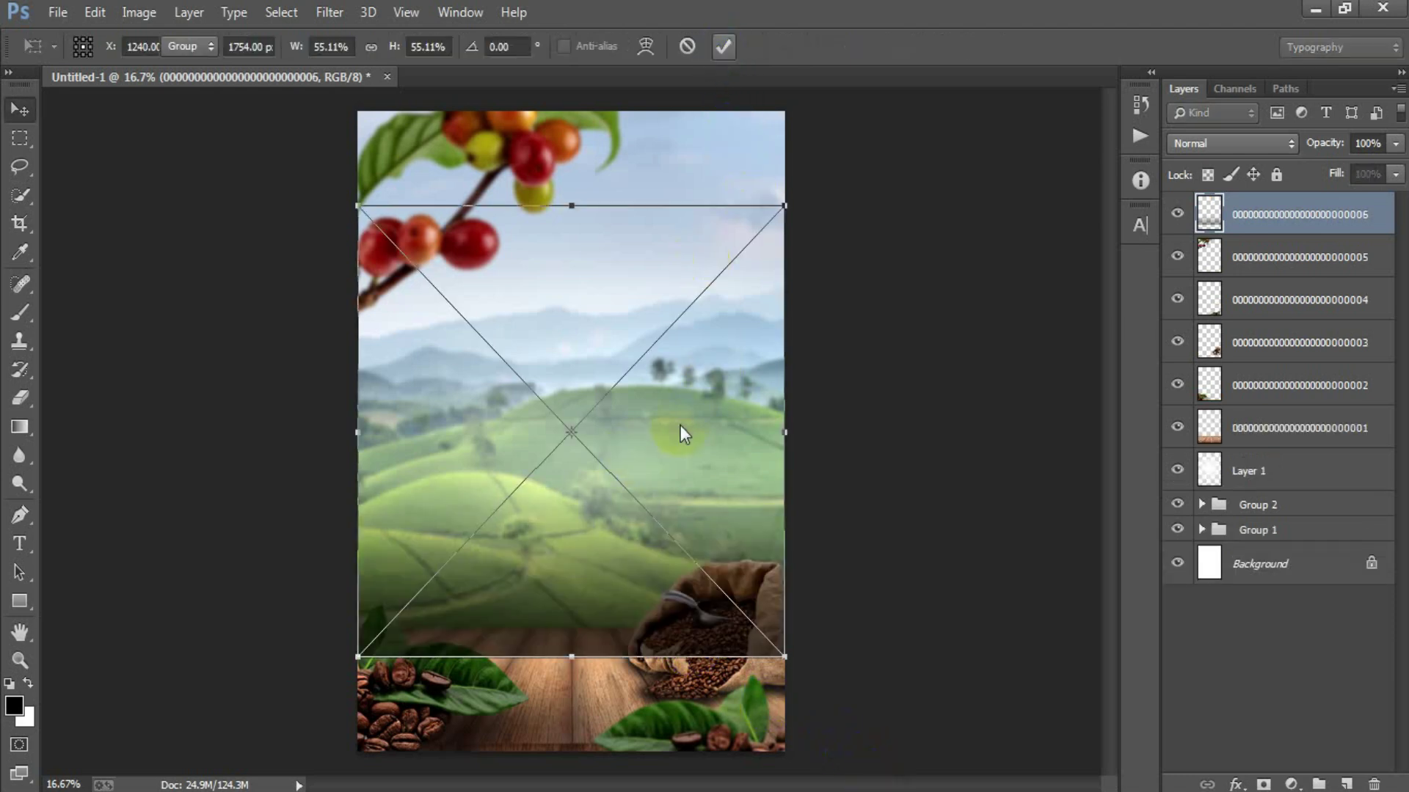
pyautogui.rightClick(1258, 213)
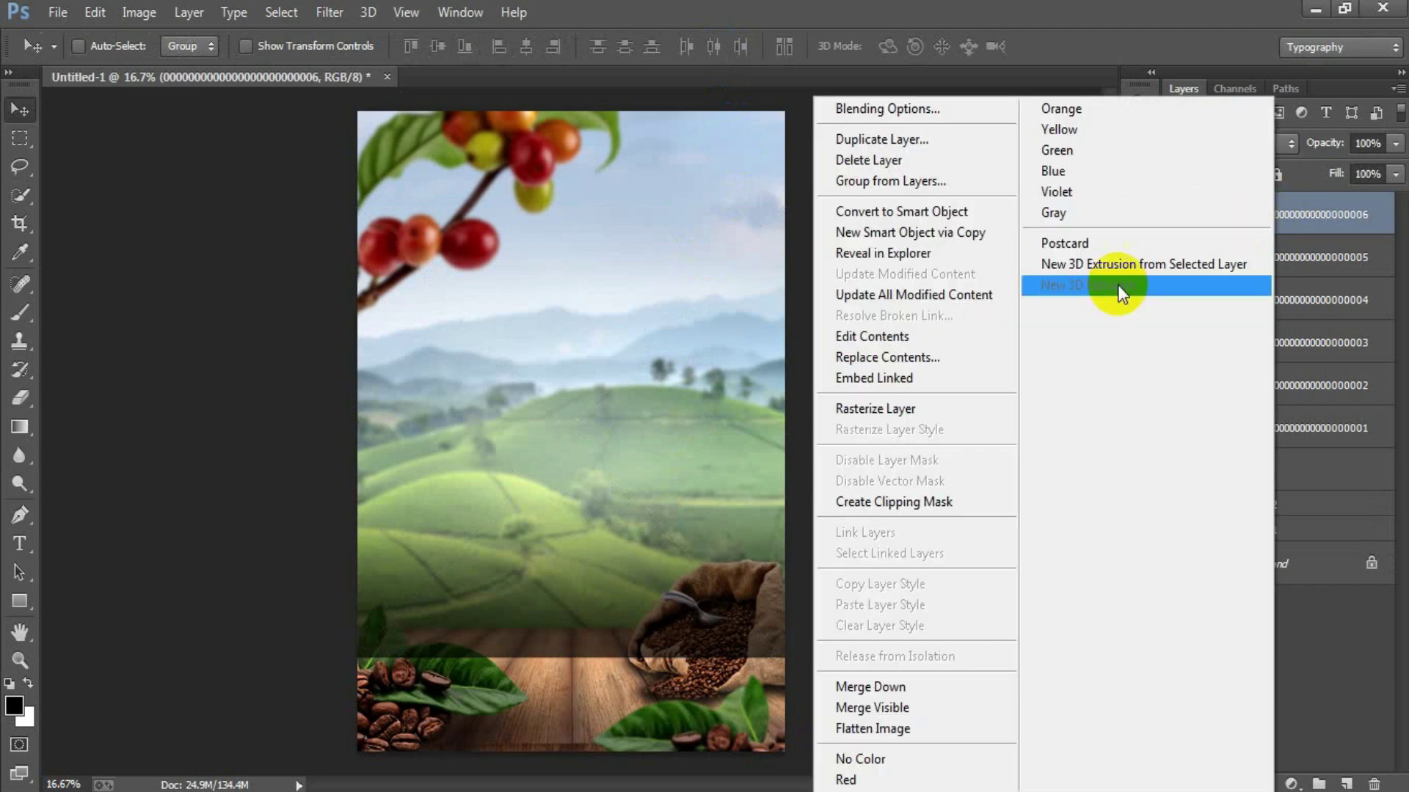
pyautogui.click(948, 402)
# Move the gradient 180 px down and set it to Multiply at 75% opacity
pyautogui.moveTo(615, 402); pyautogui.dragTo(614, 478)
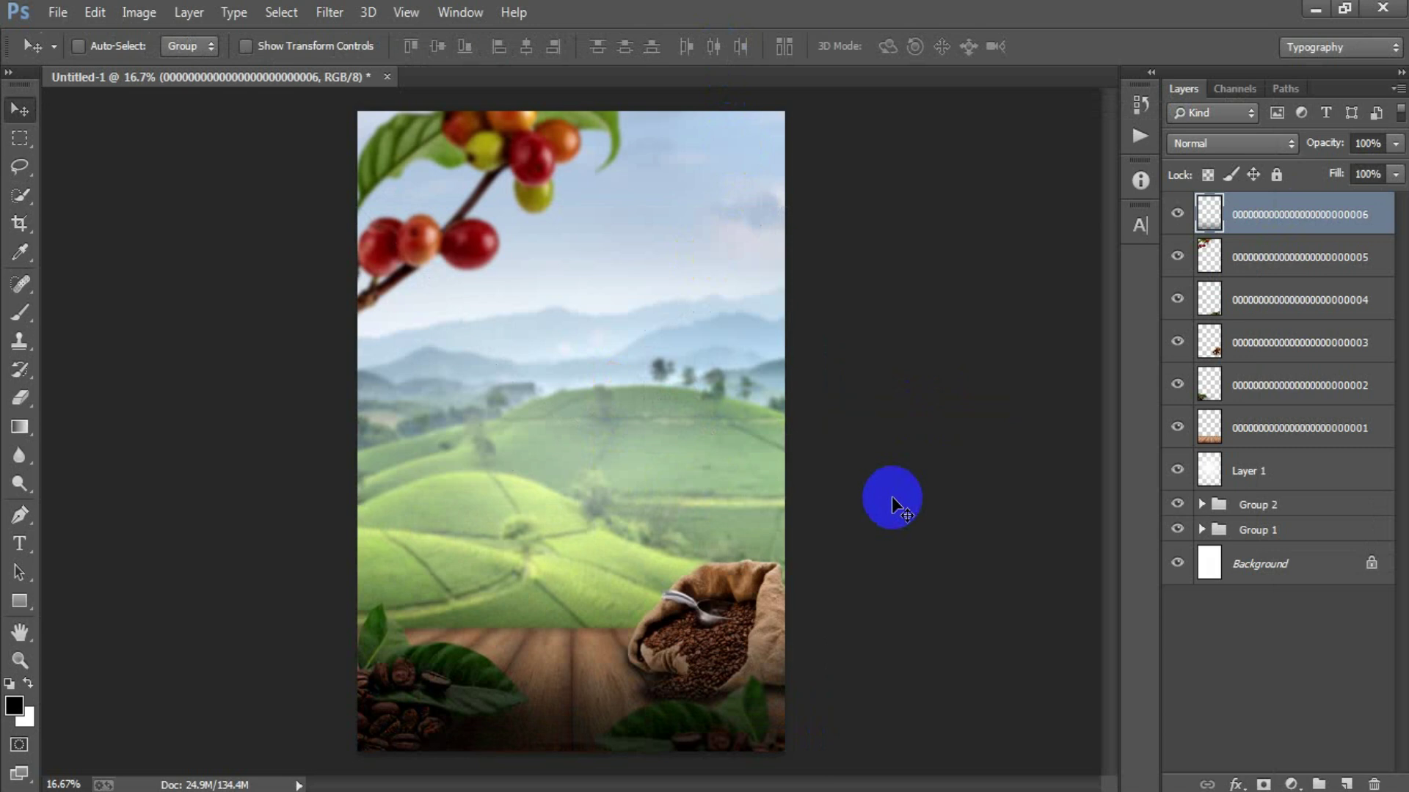
pyautogui.click(1216, 147)
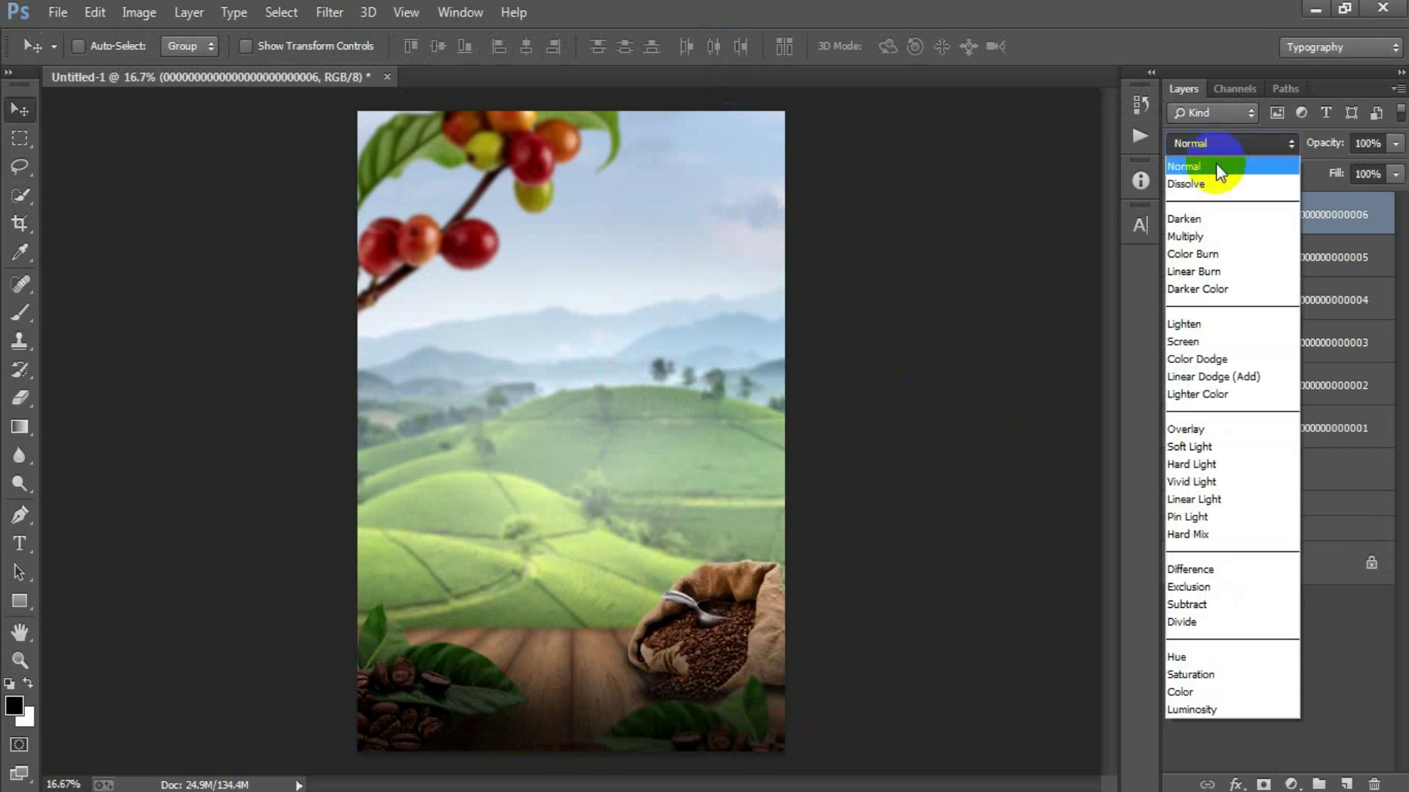
pyautogui.click(1215, 234)
pyautogui.click(1369, 143)
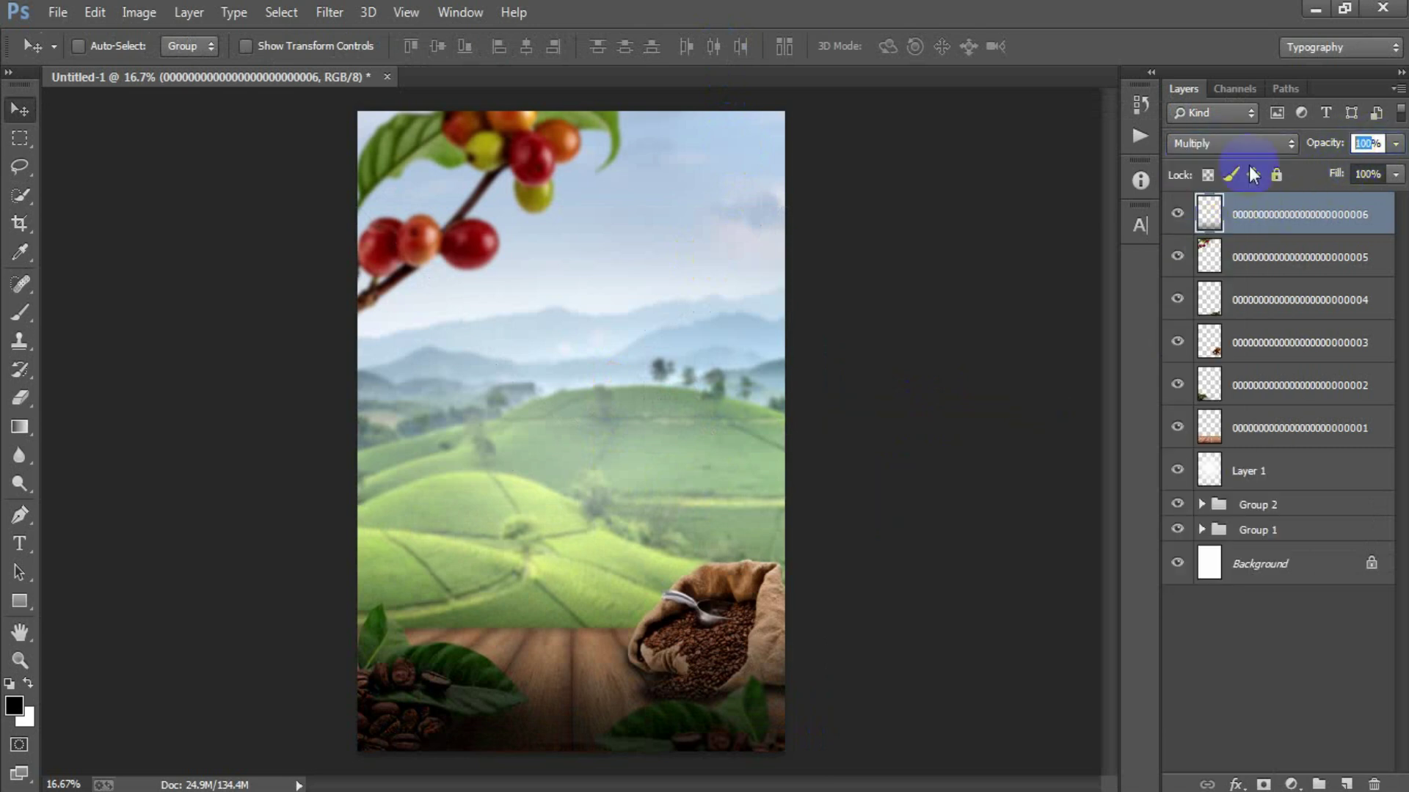
pyautogui.write('75')
pyautogui.press('Return')
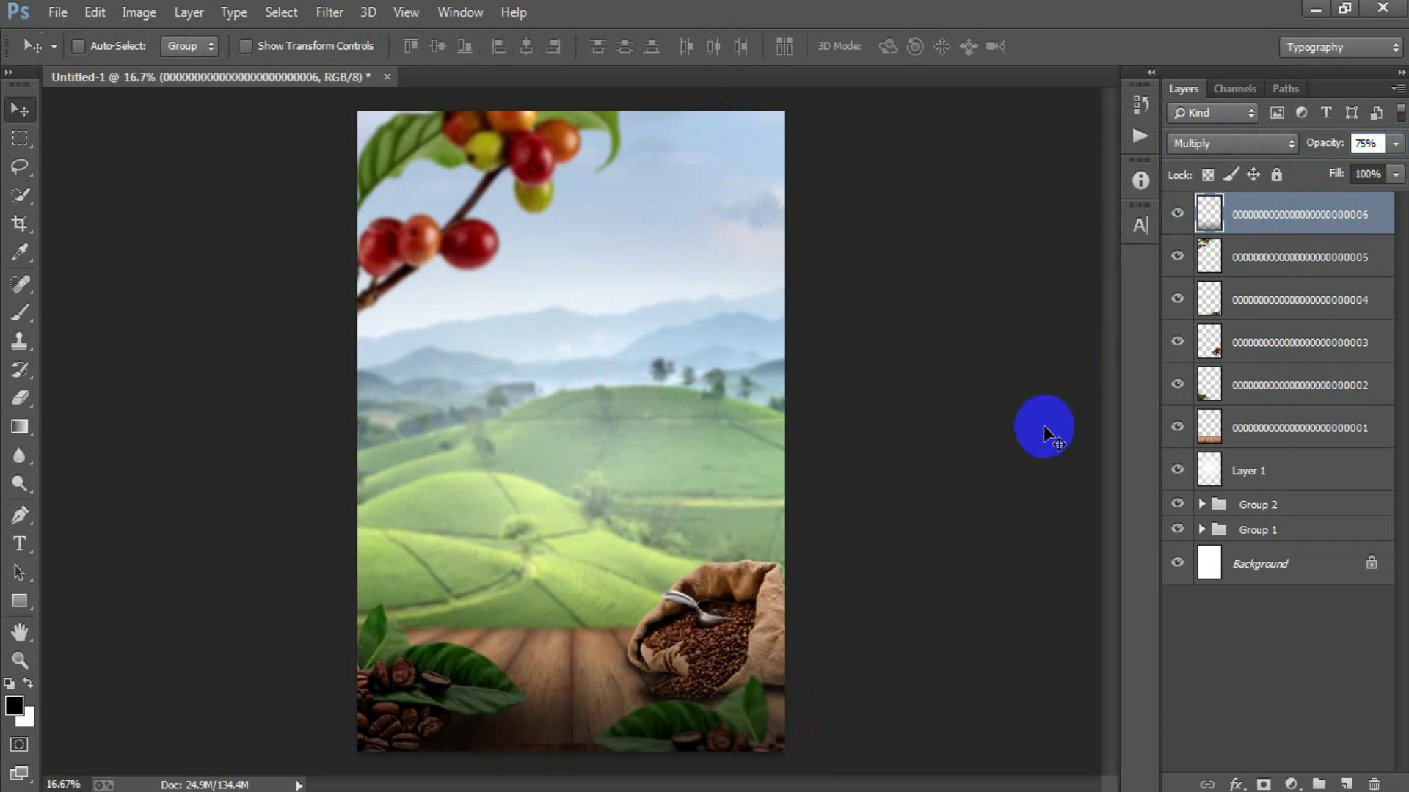
pyautogui.click(1292, 784)
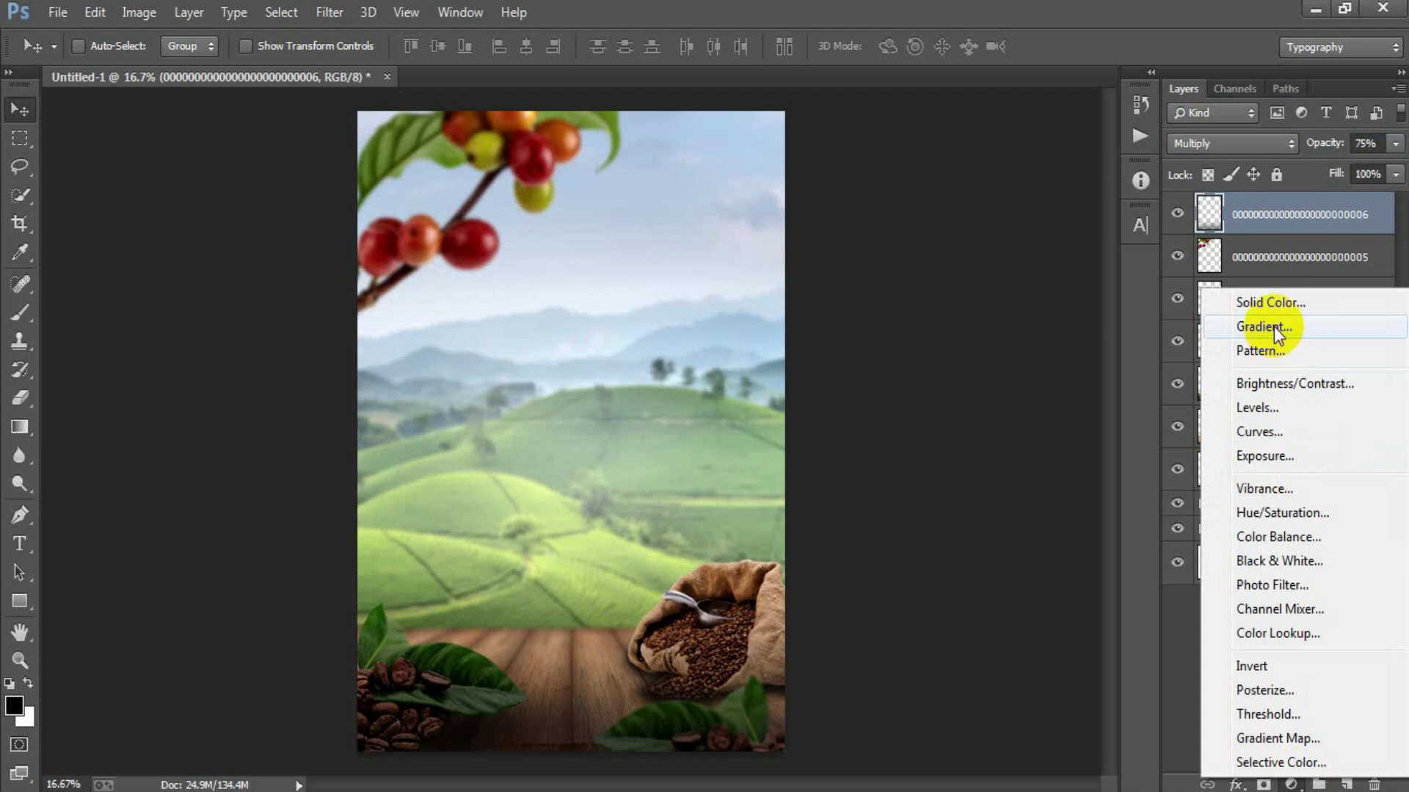
# Add a reversed radial Foreground to Transparent Gradient fill at 228% scale
pyautogui.click(1274, 327)
pyautogui.click(667, 233)
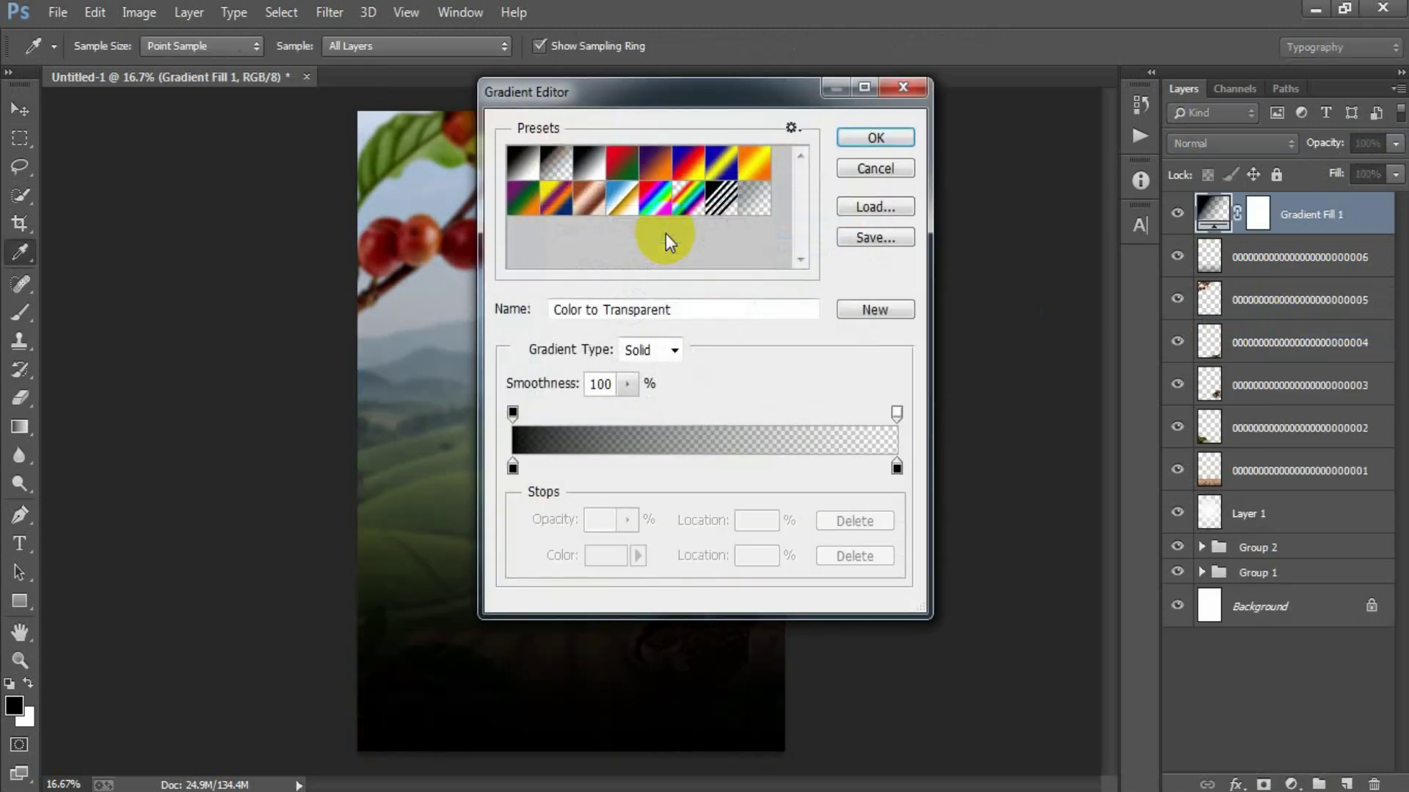
pyautogui.click(556, 163)
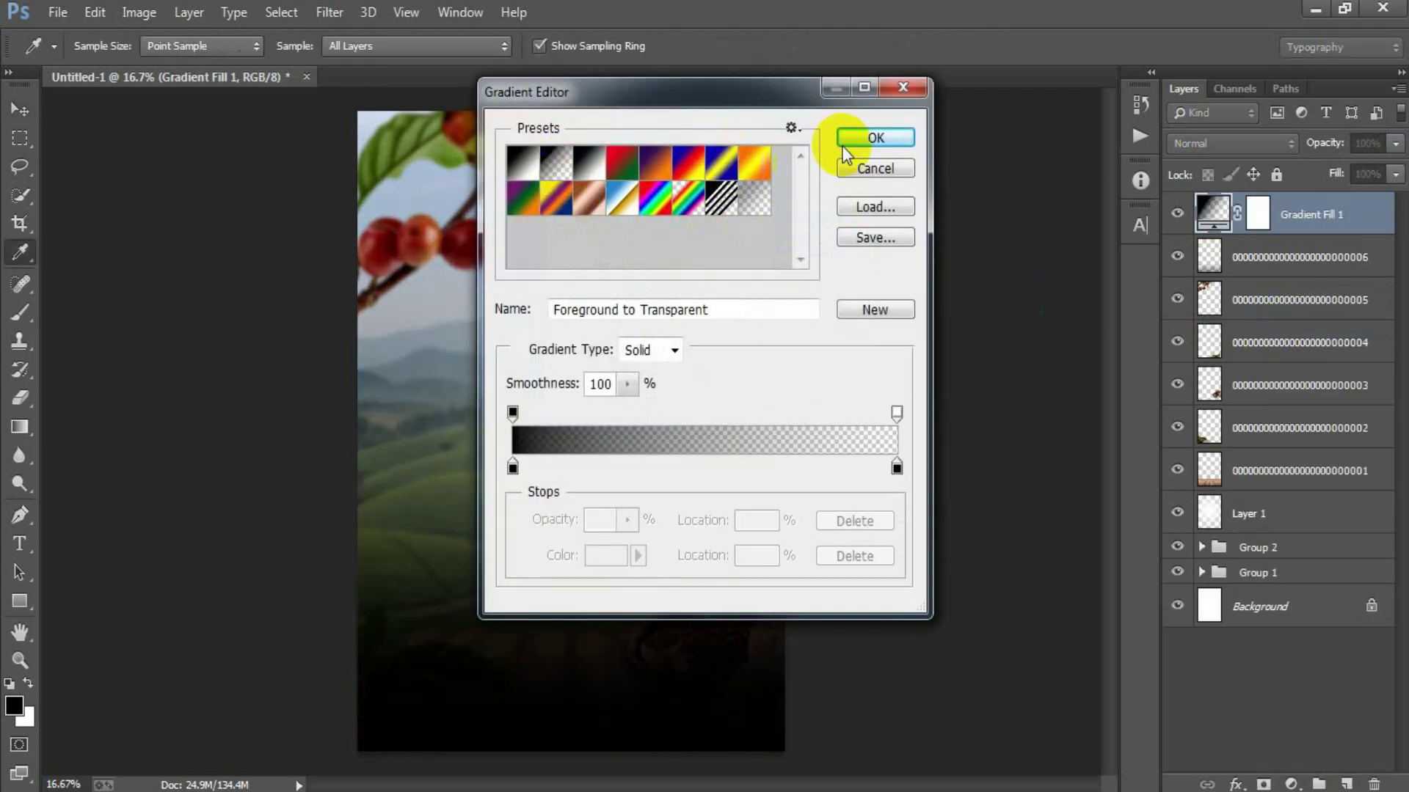
pyautogui.click(869, 139)
pyautogui.click(691, 266)
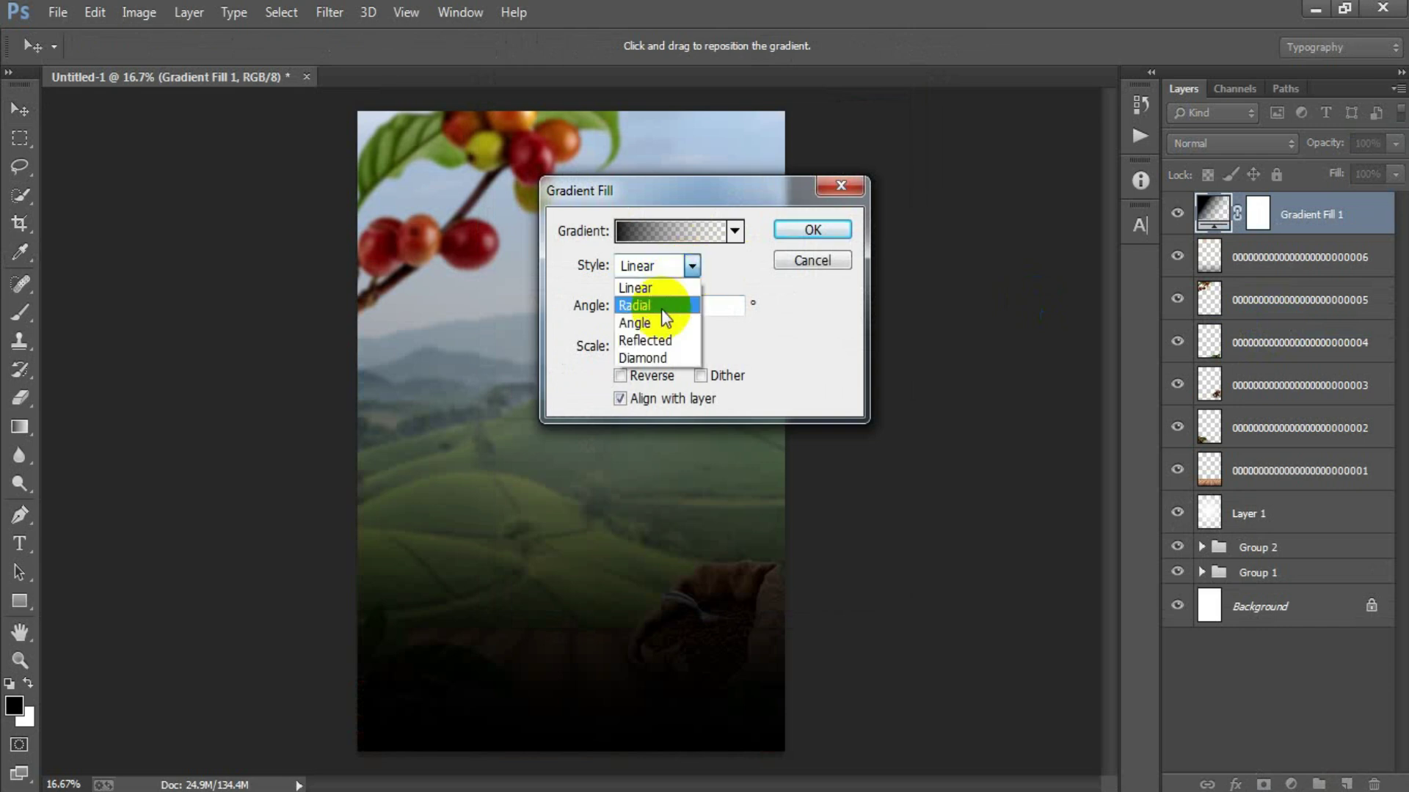
pyautogui.click(662, 310)
pyautogui.click(623, 376)
pyautogui.click(664, 348)
pyautogui.moveTo(666, 351); pyautogui.dragTo(678, 373)
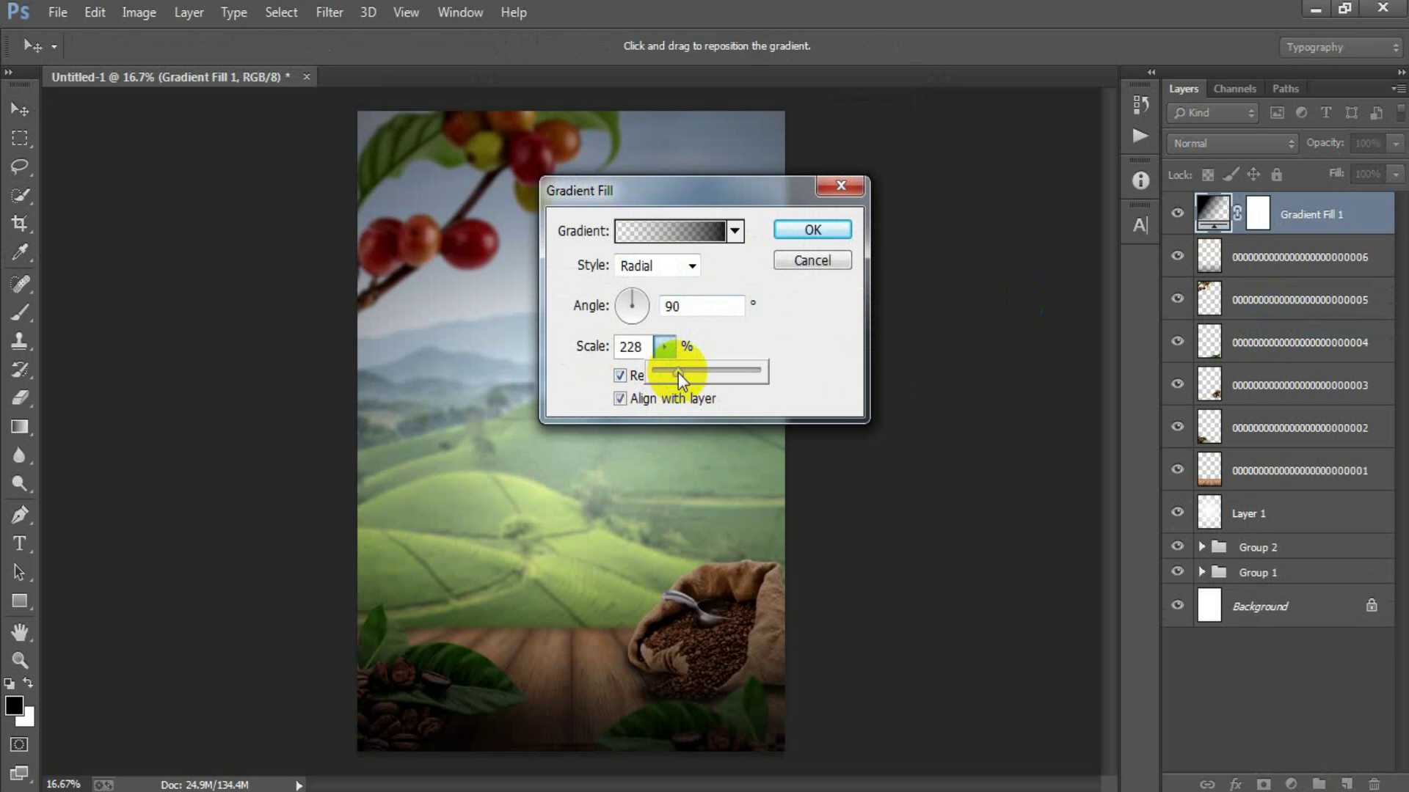
pyautogui.click(812, 229)
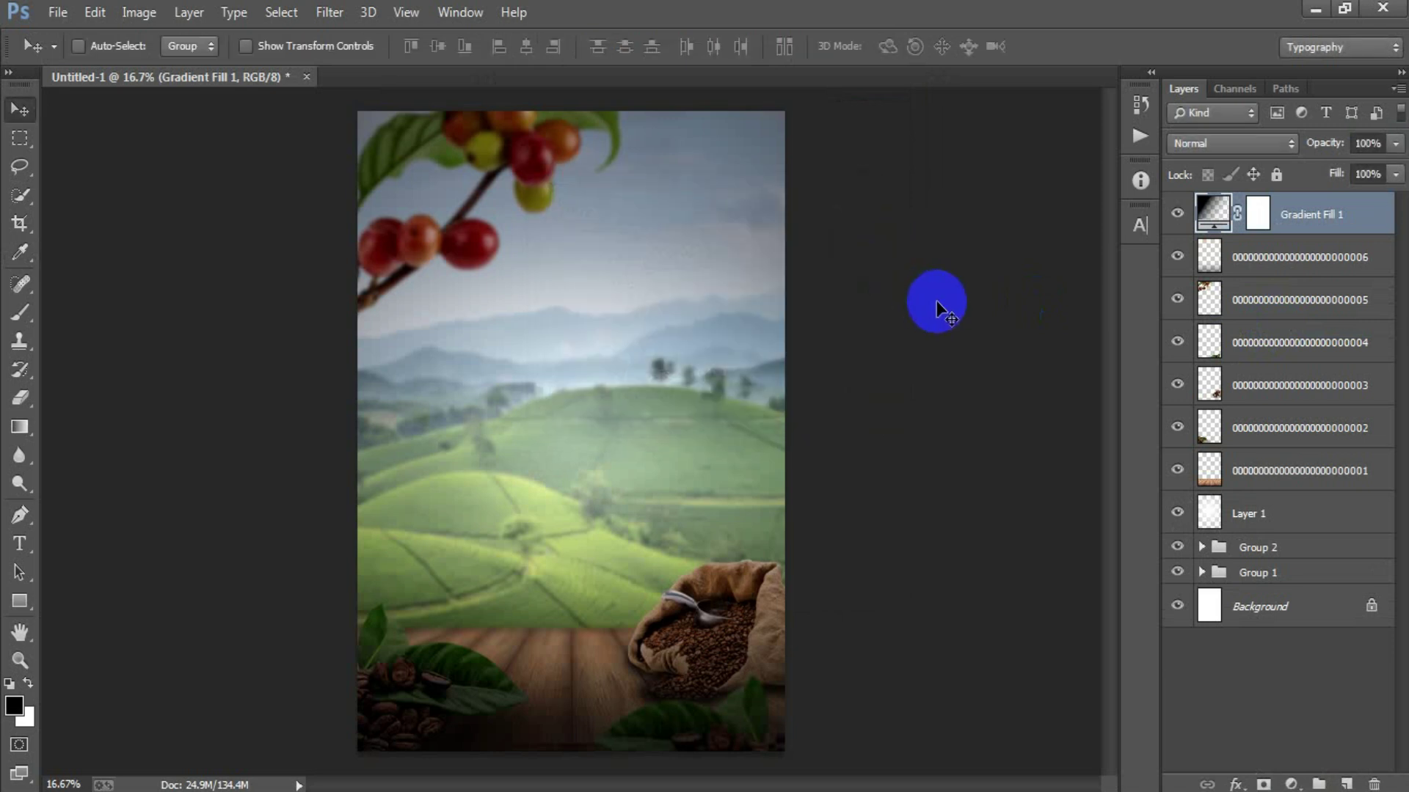
# Set the gradient fill layer to Soft Light at 75% opacity
pyautogui.click(1231, 142)
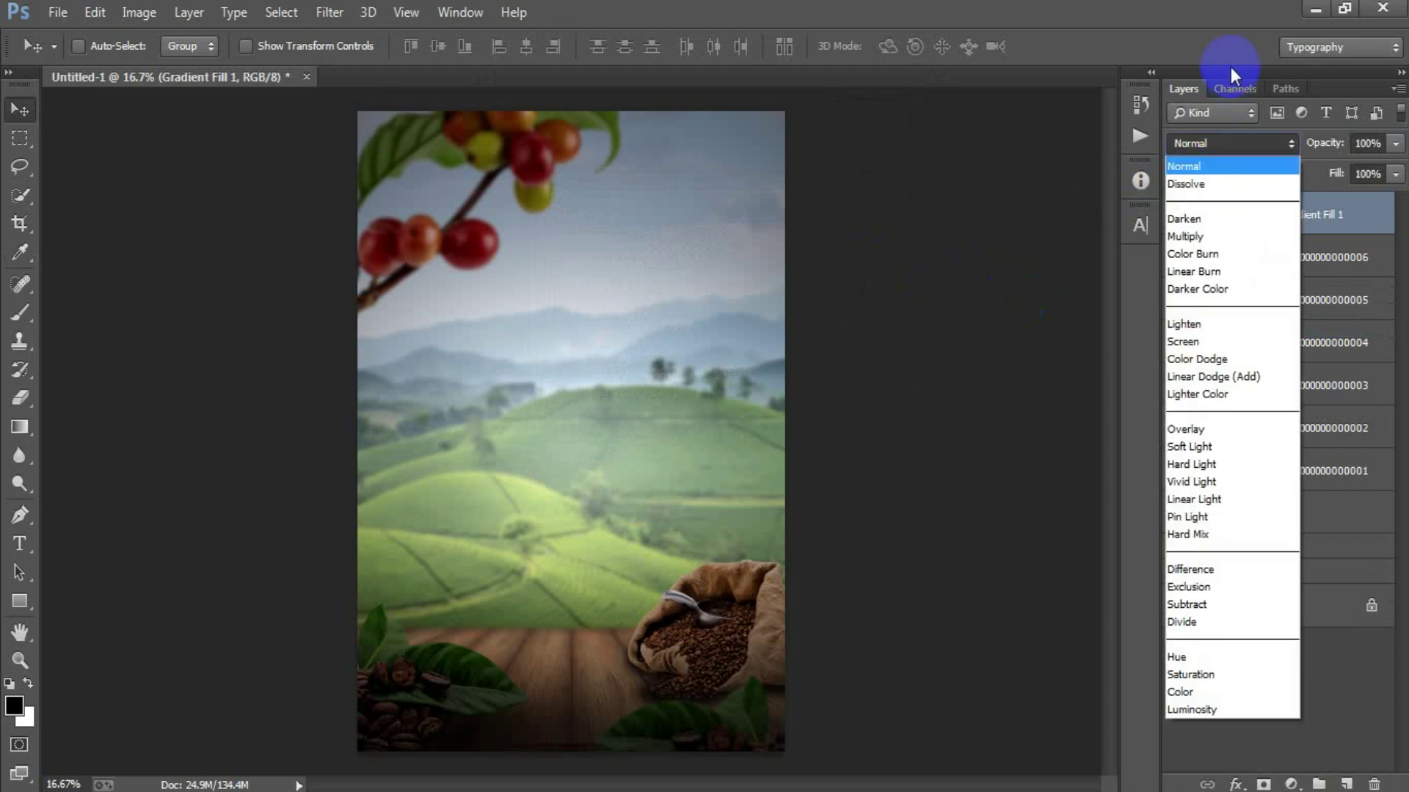
pyautogui.click(1188, 448)
pyautogui.click(1372, 141)
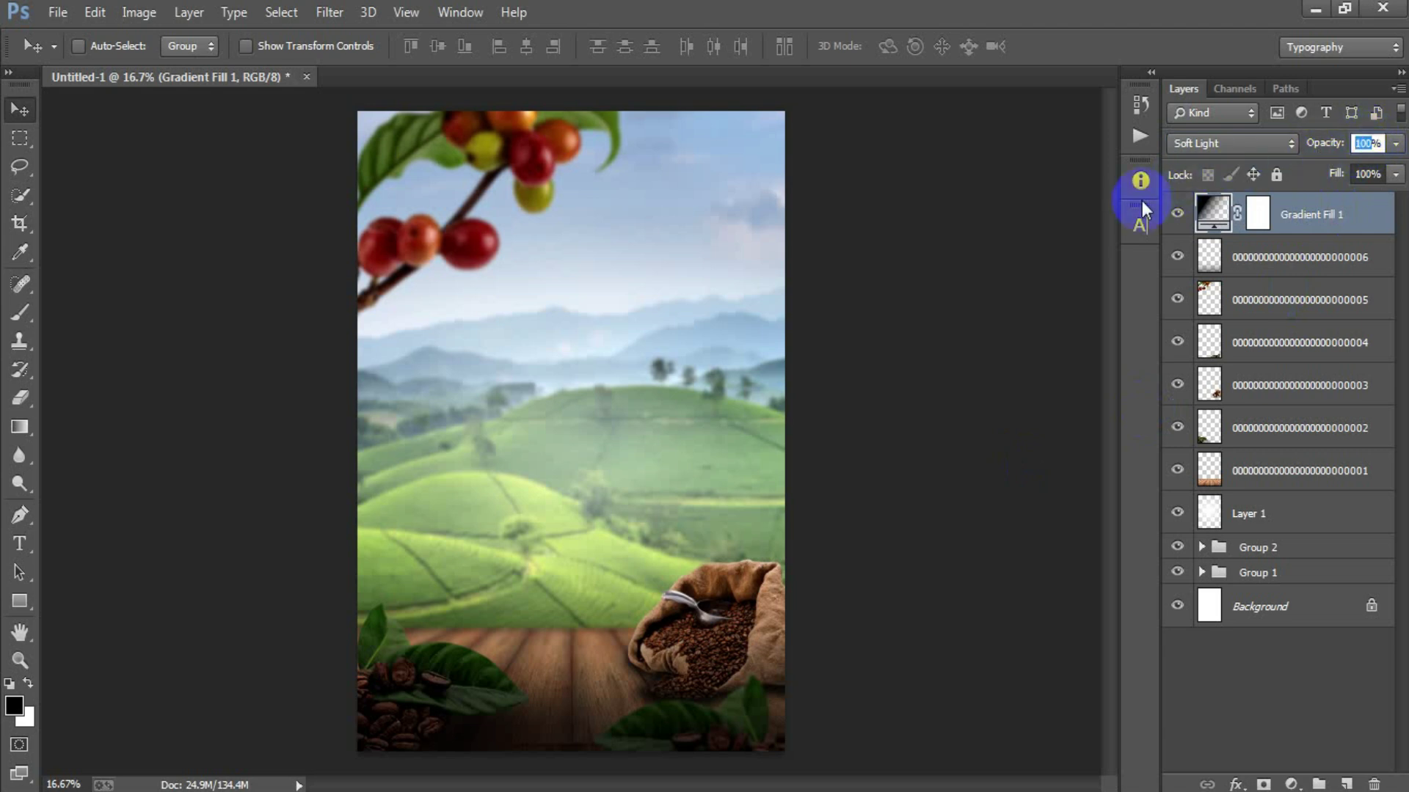
pyautogui.write('75')
pyautogui.press('Return')
# Toggle the vignette, layer 002 and coffee sack visibility to compare the poster
pyautogui.click(1177, 213)
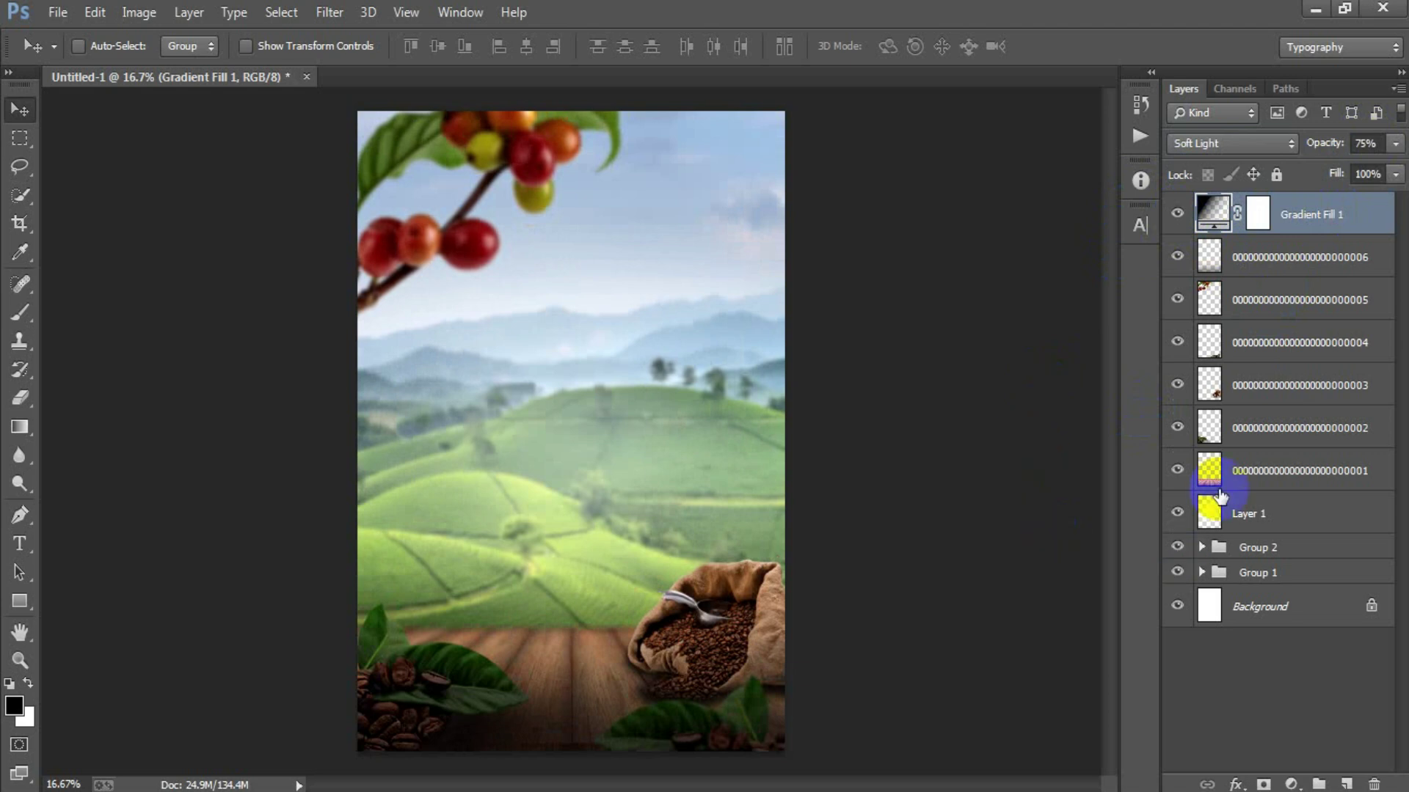
pyautogui.click(1267, 434)
pyautogui.click(1176, 433)
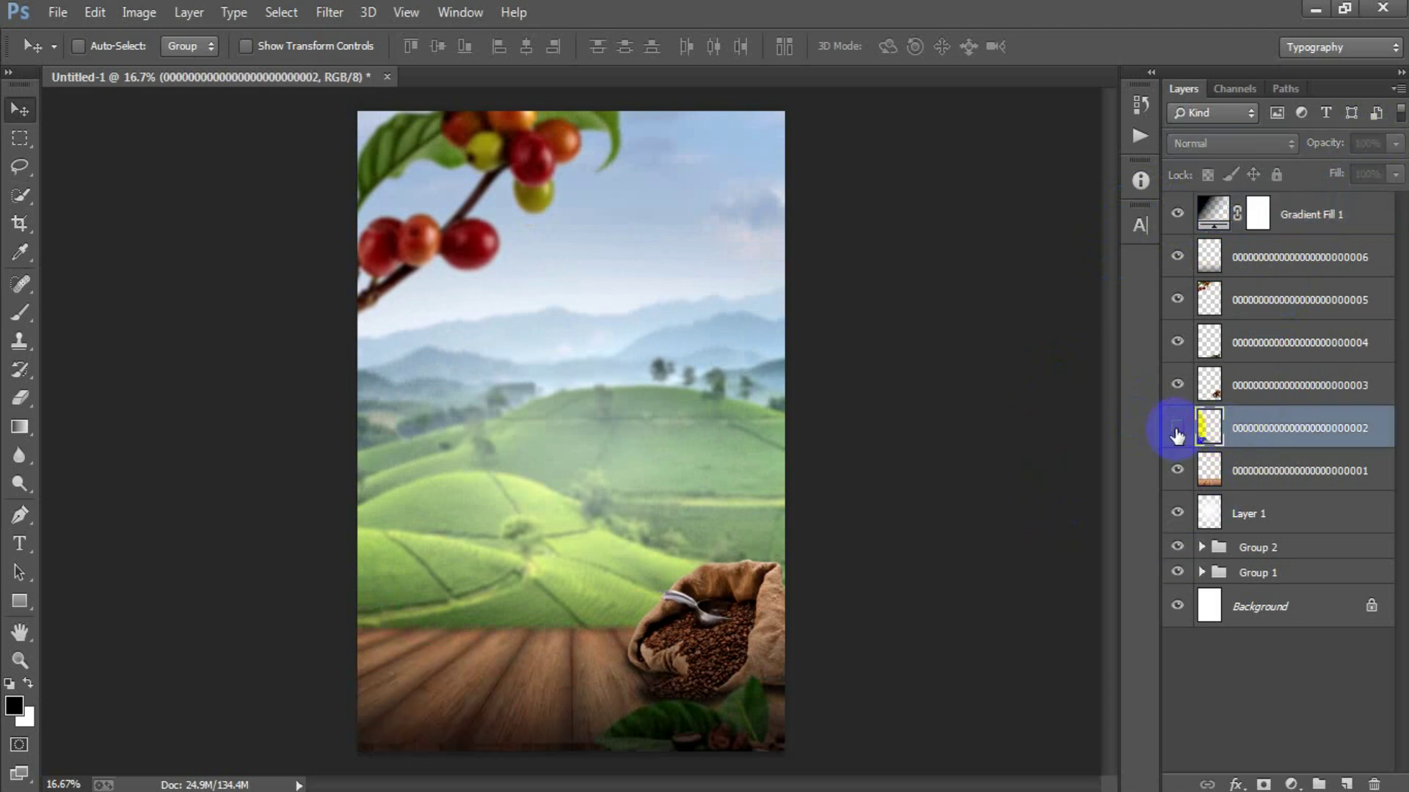
pyautogui.click(1178, 383)
pyautogui.click(1176, 429)
# Place coffee-splash cup image 009, position it, and move its layer beneath layer 002
pyautogui.click(47, 18)
pyautogui.click(142, 346)
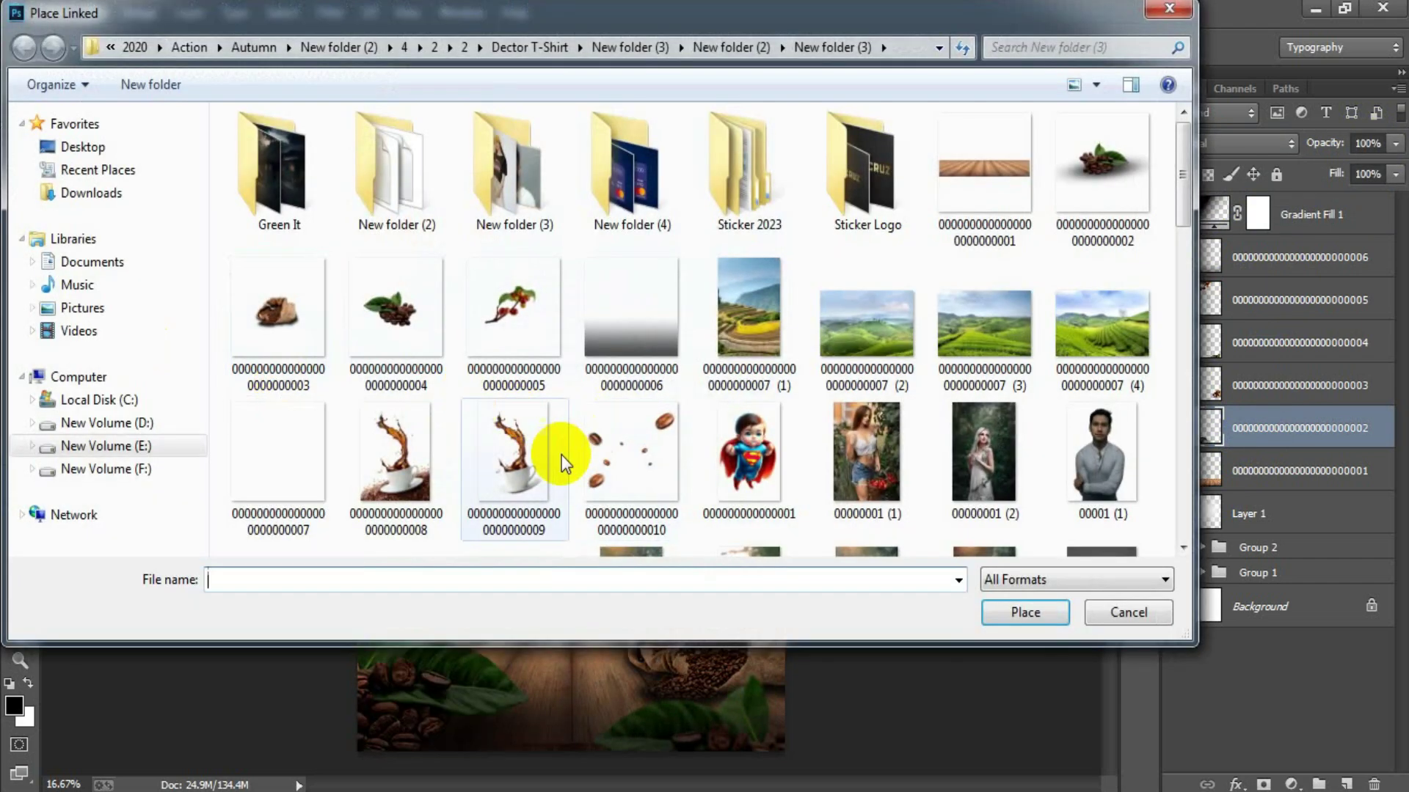
pyautogui.doubleClick(531, 471)
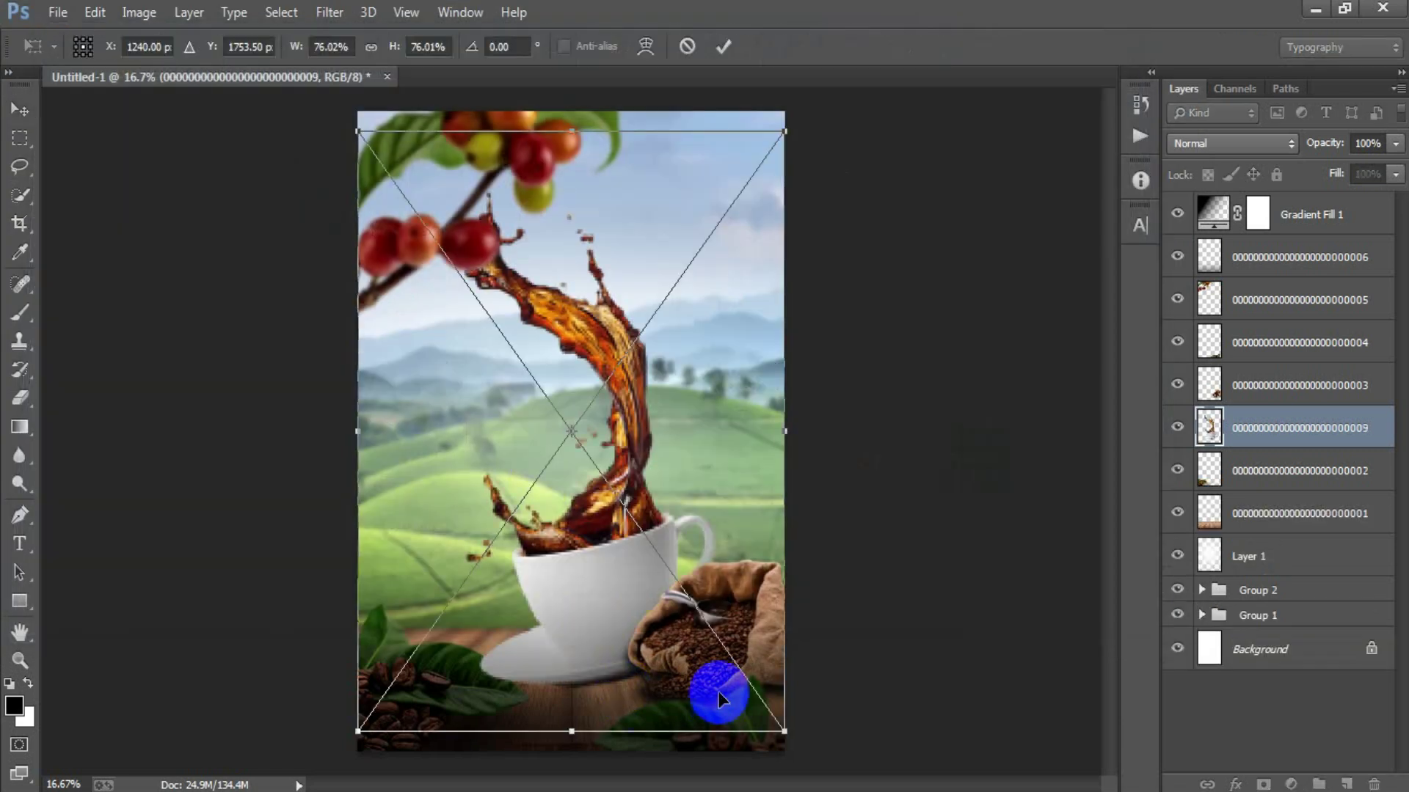
pyautogui.moveTo(650, 619); pyautogui.dragTo(624, 651)
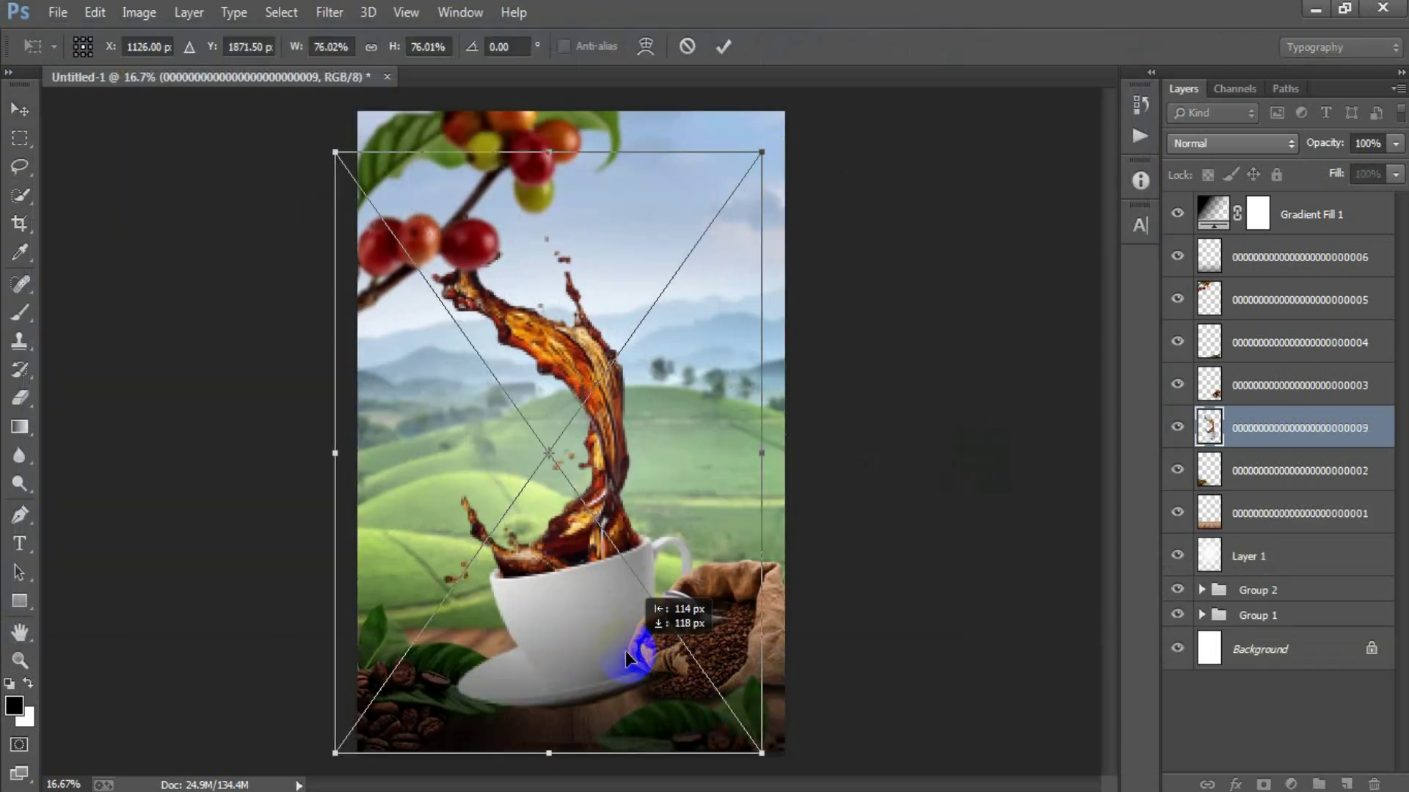
pyautogui.click(724, 47)
pyautogui.moveTo(1285, 441); pyautogui.dragTo(1286, 499)
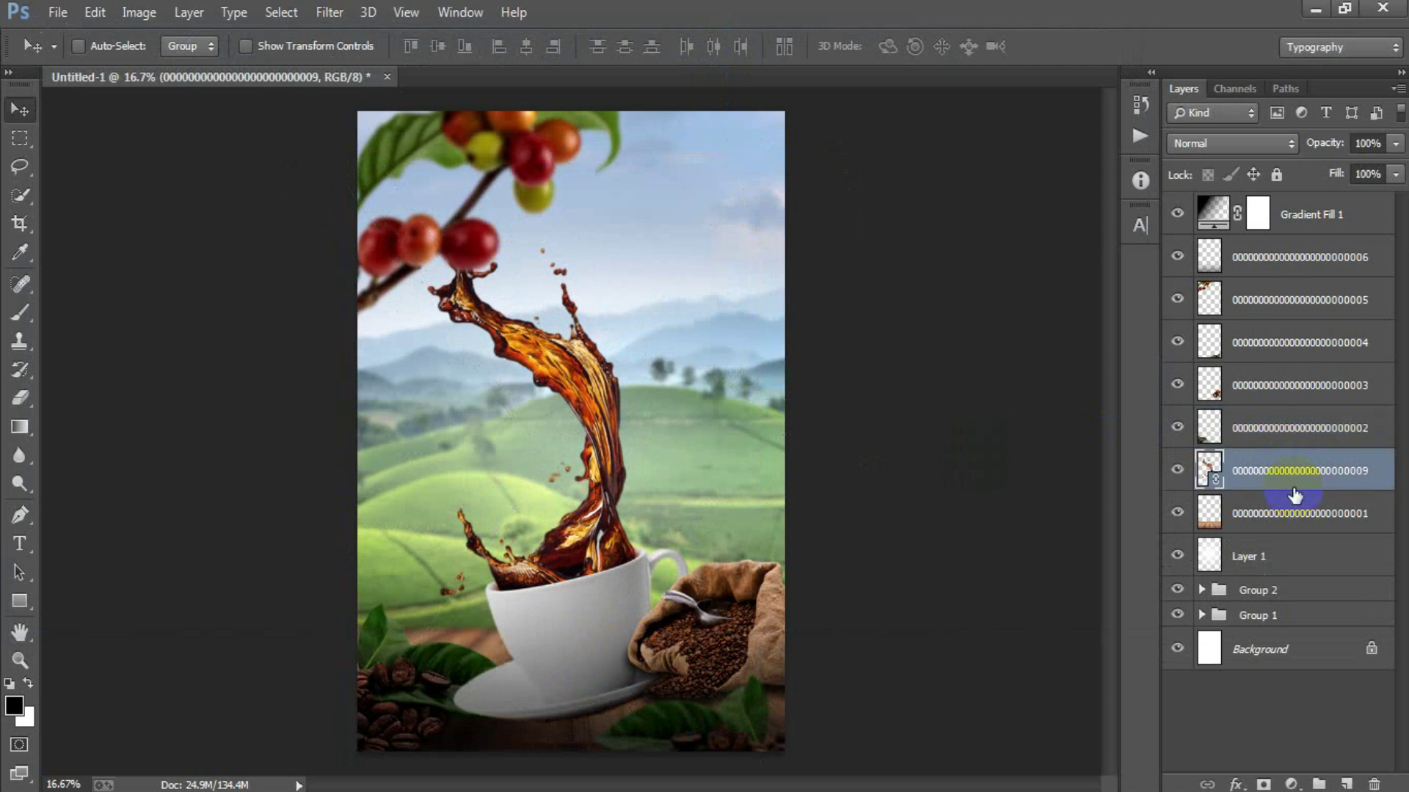
pyautogui.moveTo(615, 622); pyautogui.dragTo(604, 605)
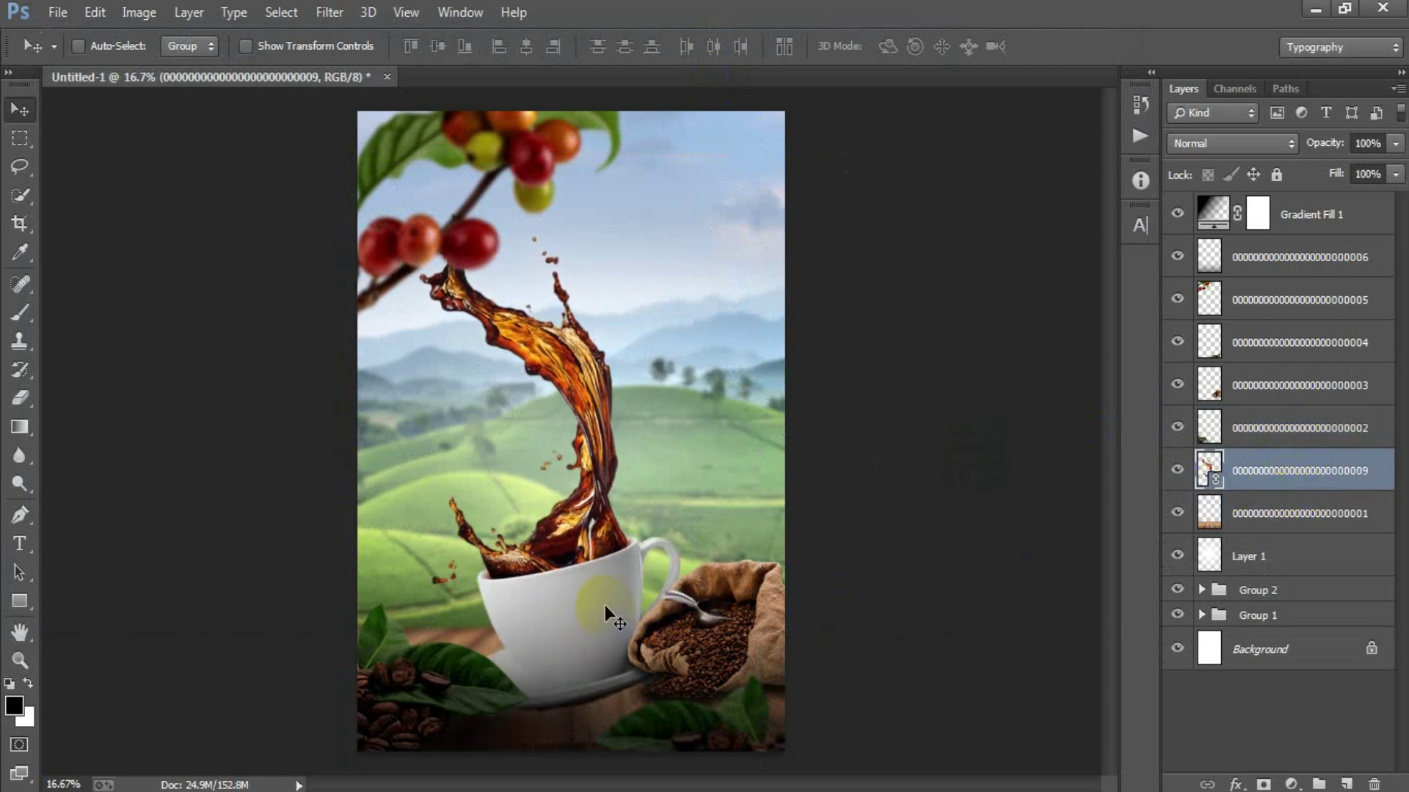
# Move the burlap sack layer below the cup-and-splash layer
pyautogui.click(1261, 394)
pyautogui.click(1177, 385)
pyautogui.moveTo(1277, 383)
pyautogui.mouseDown()
pyautogui.moveTo(1292, 398)
pyautogui.moveTo(1281, 496)
pyautogui.mouseUp()
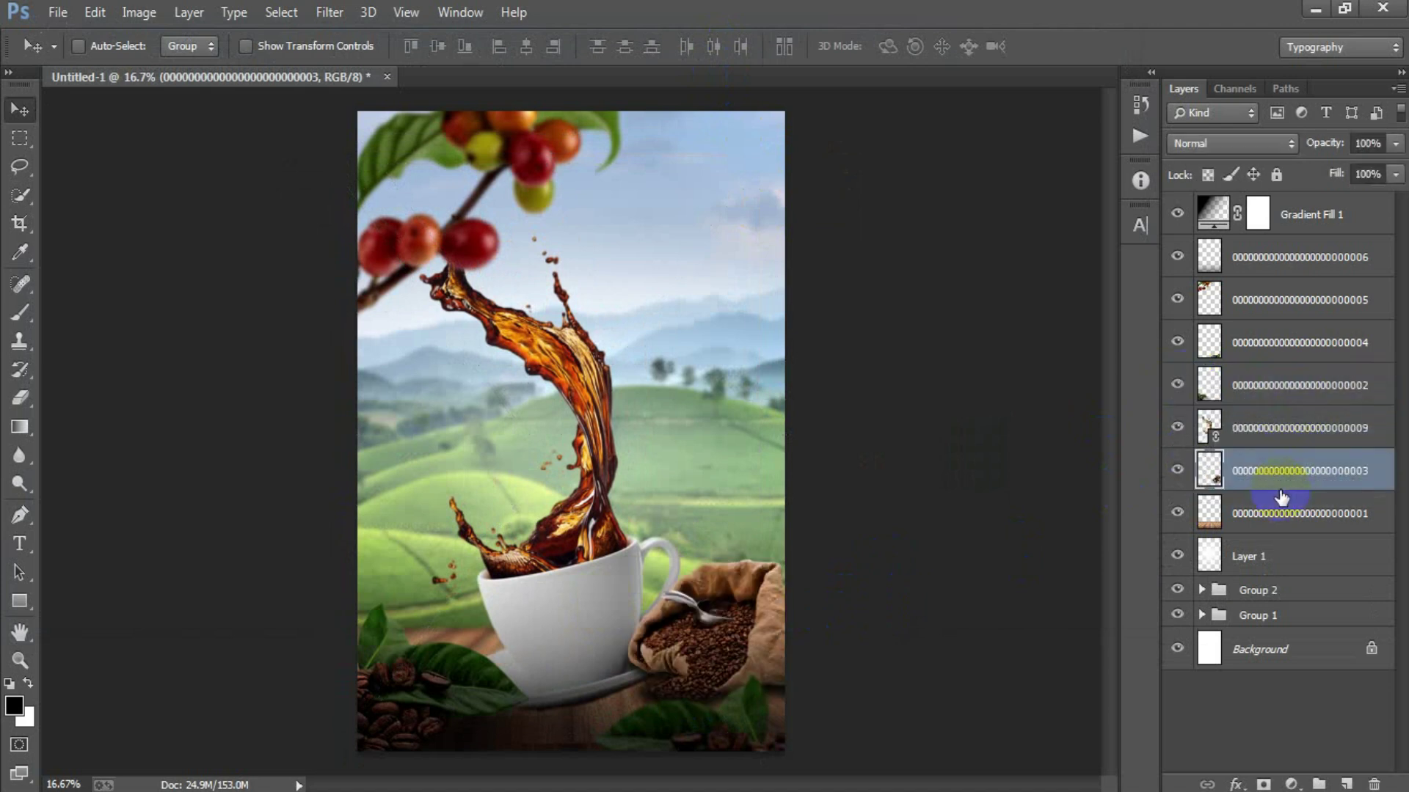
pyautogui.click(1235, 433)
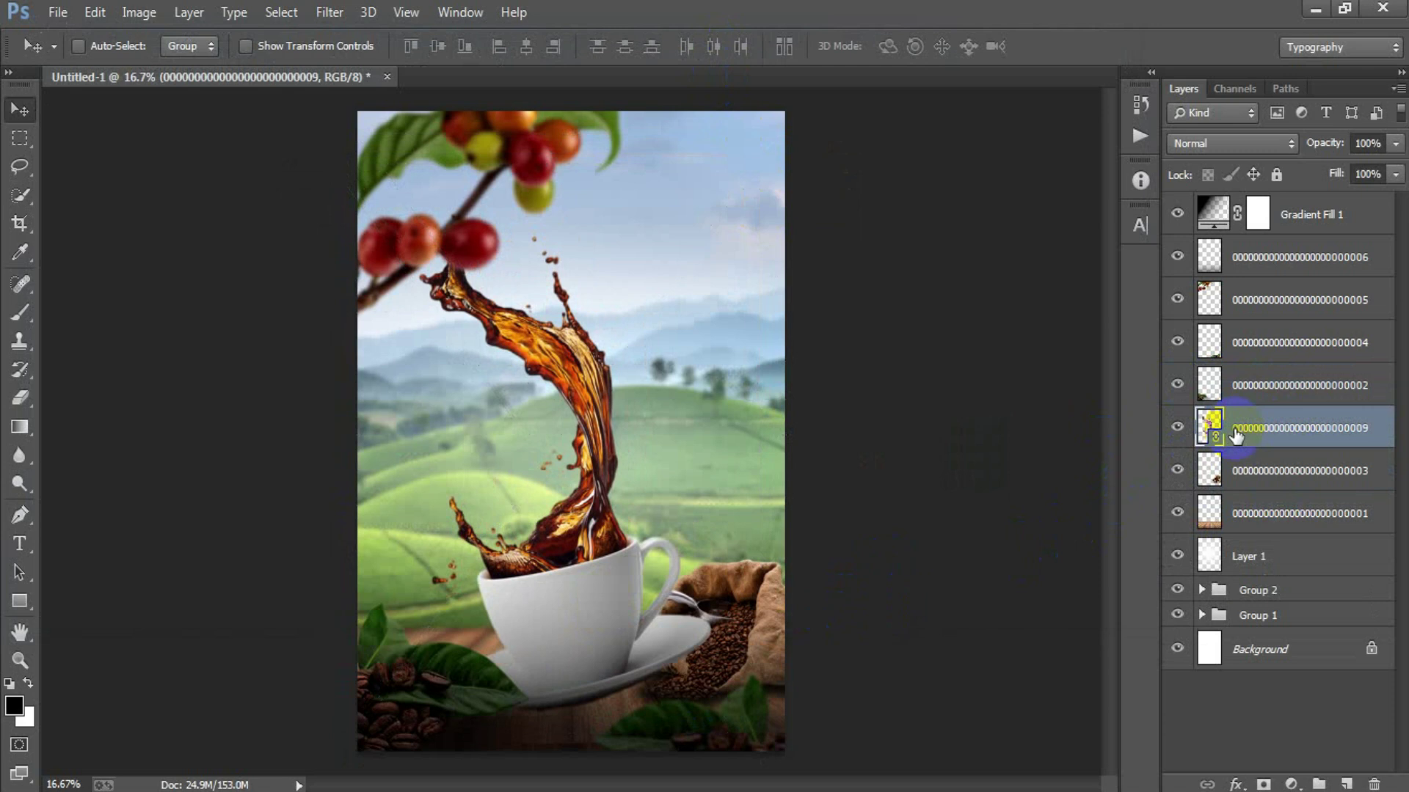
# Scale the cup and splash to about 70%, tilting it slightly and shifting it down
pyautogui.hotkey('ctrl', 't')
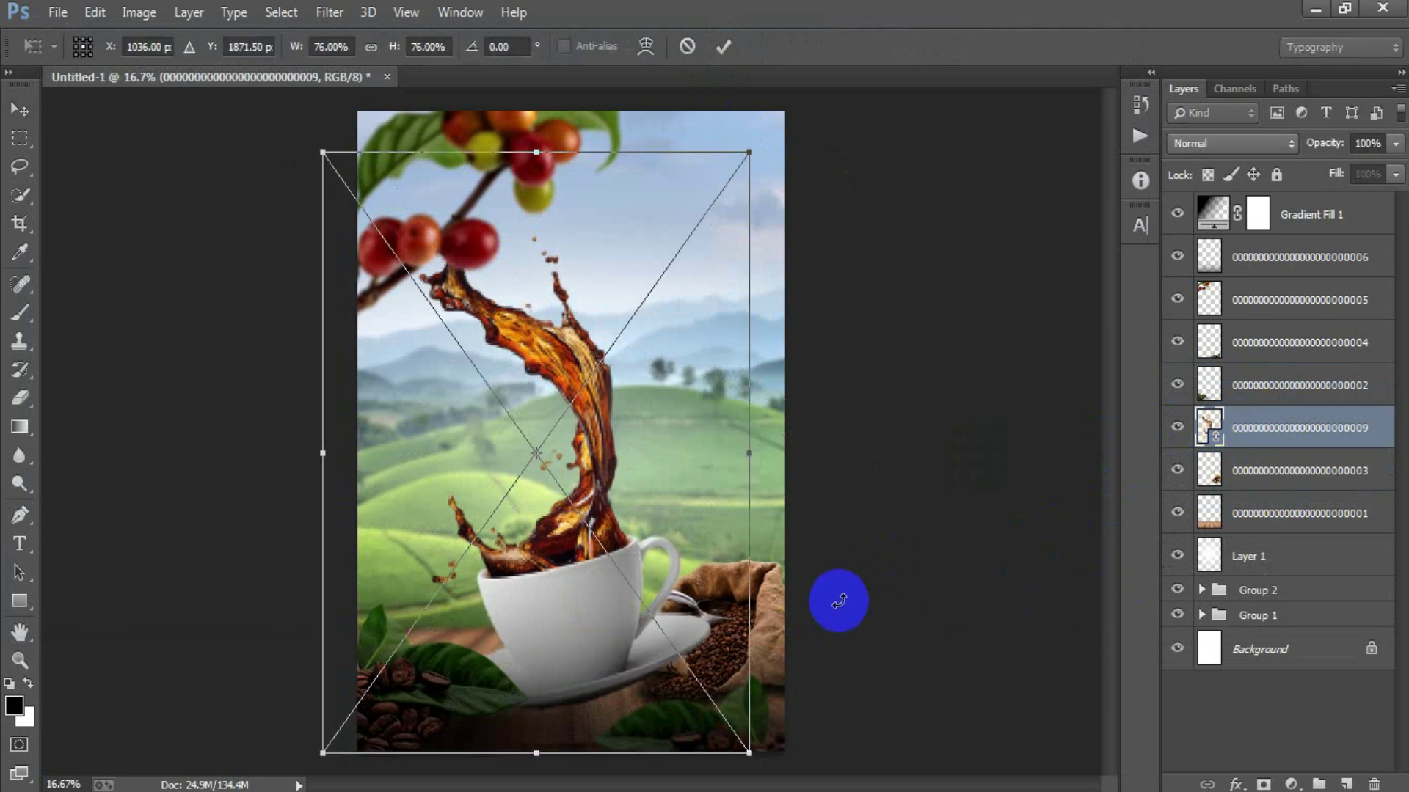
pyautogui.moveTo(749, 753)
pyautogui.mouseDown()
pyautogui.moveTo(724, 720)
pyautogui.moveTo(769, 736)
pyautogui.mouseUp()
pyautogui.moveTo(686, 591); pyautogui.dragTo(690, 611)
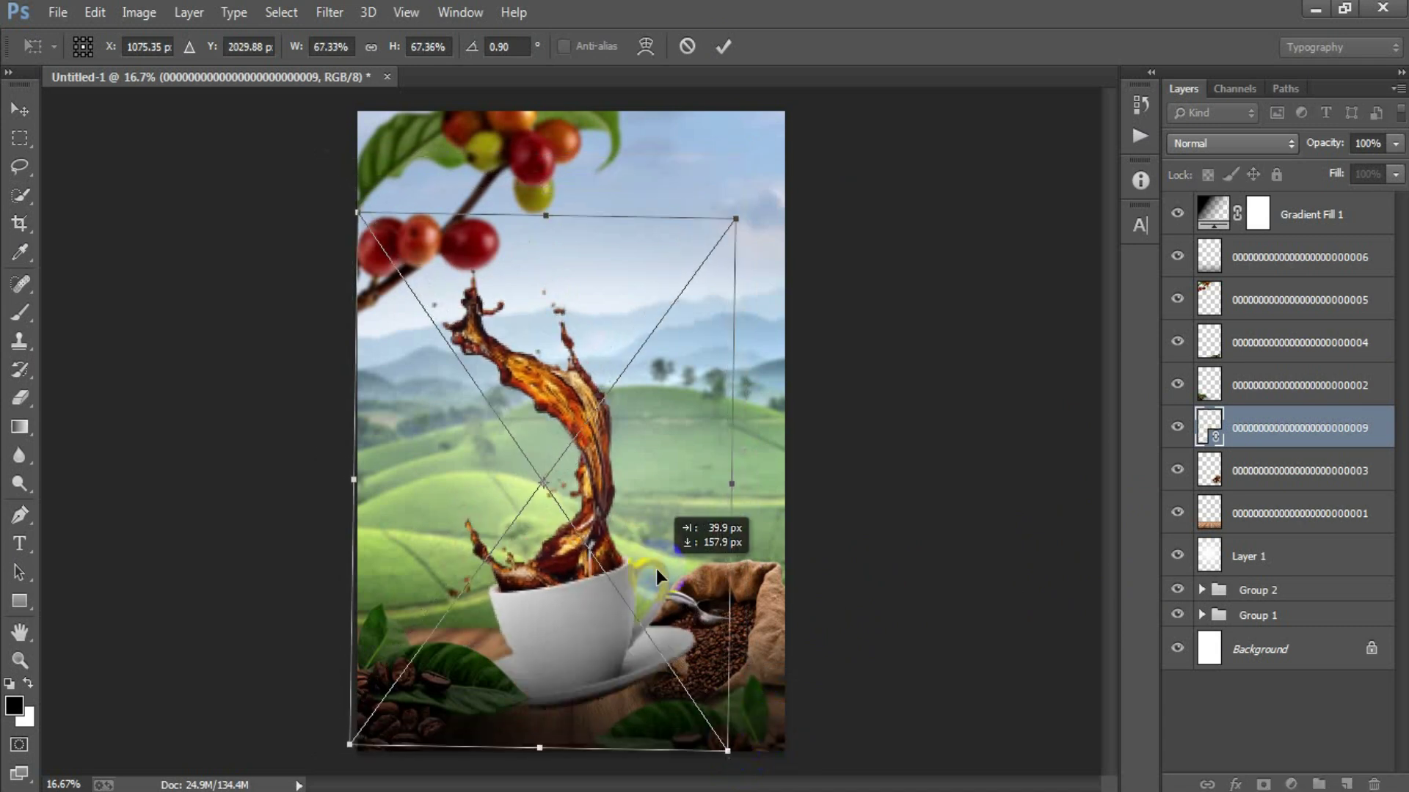
pyautogui.moveTo(728, 752); pyautogui.dragTo(735, 761)
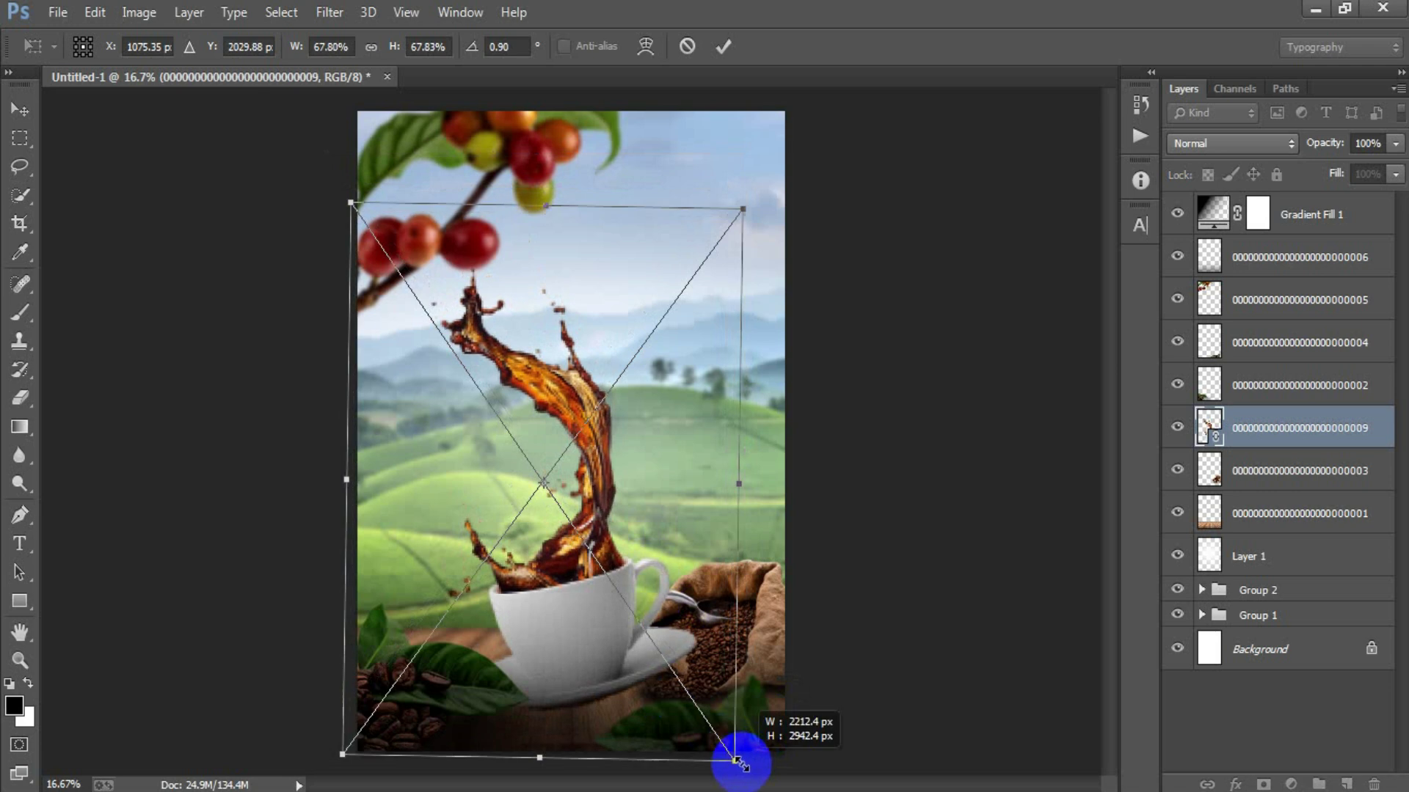
pyautogui.click(723, 46)
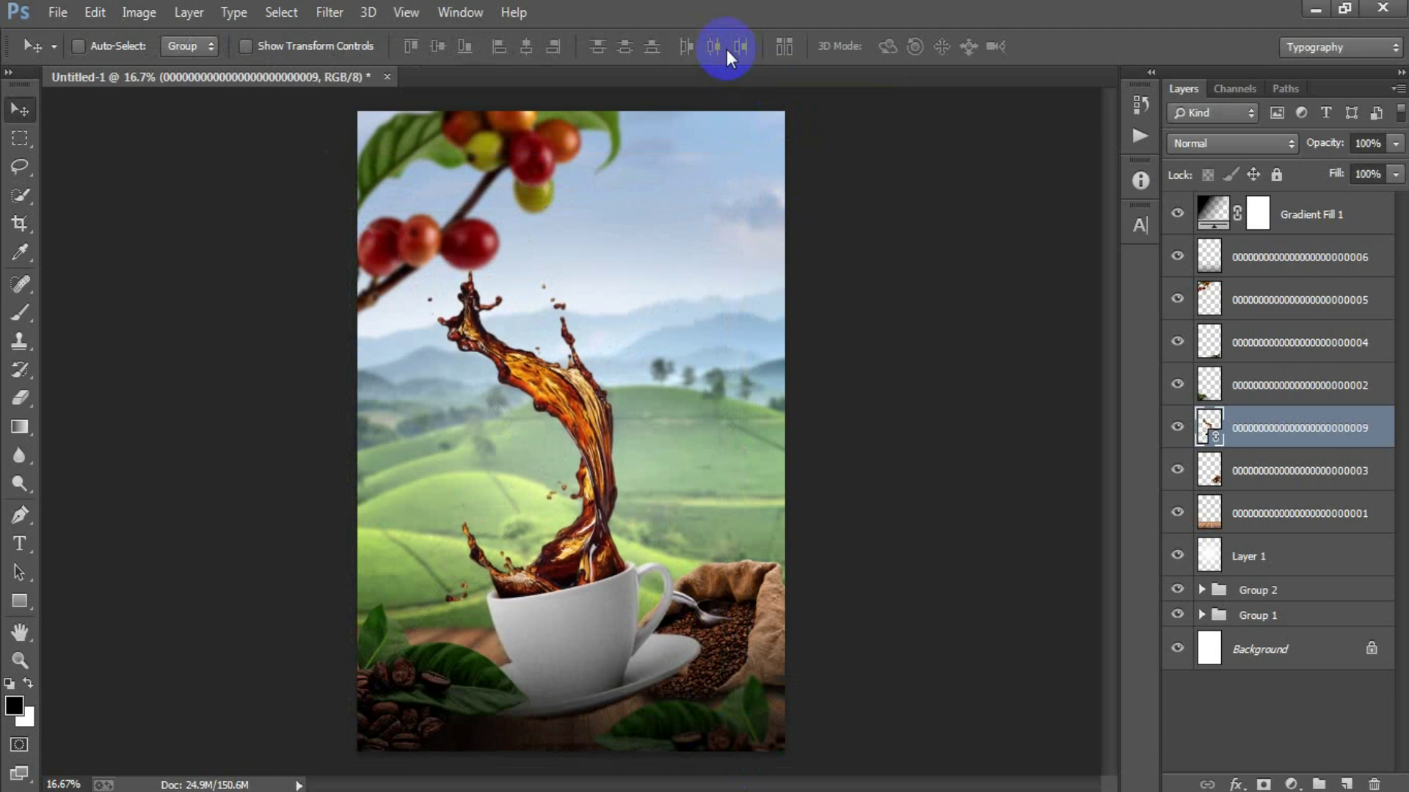
# Rasterize the cup layer, check it against the sack, and add a new empty layer
pyautogui.rightClick(1261, 439)
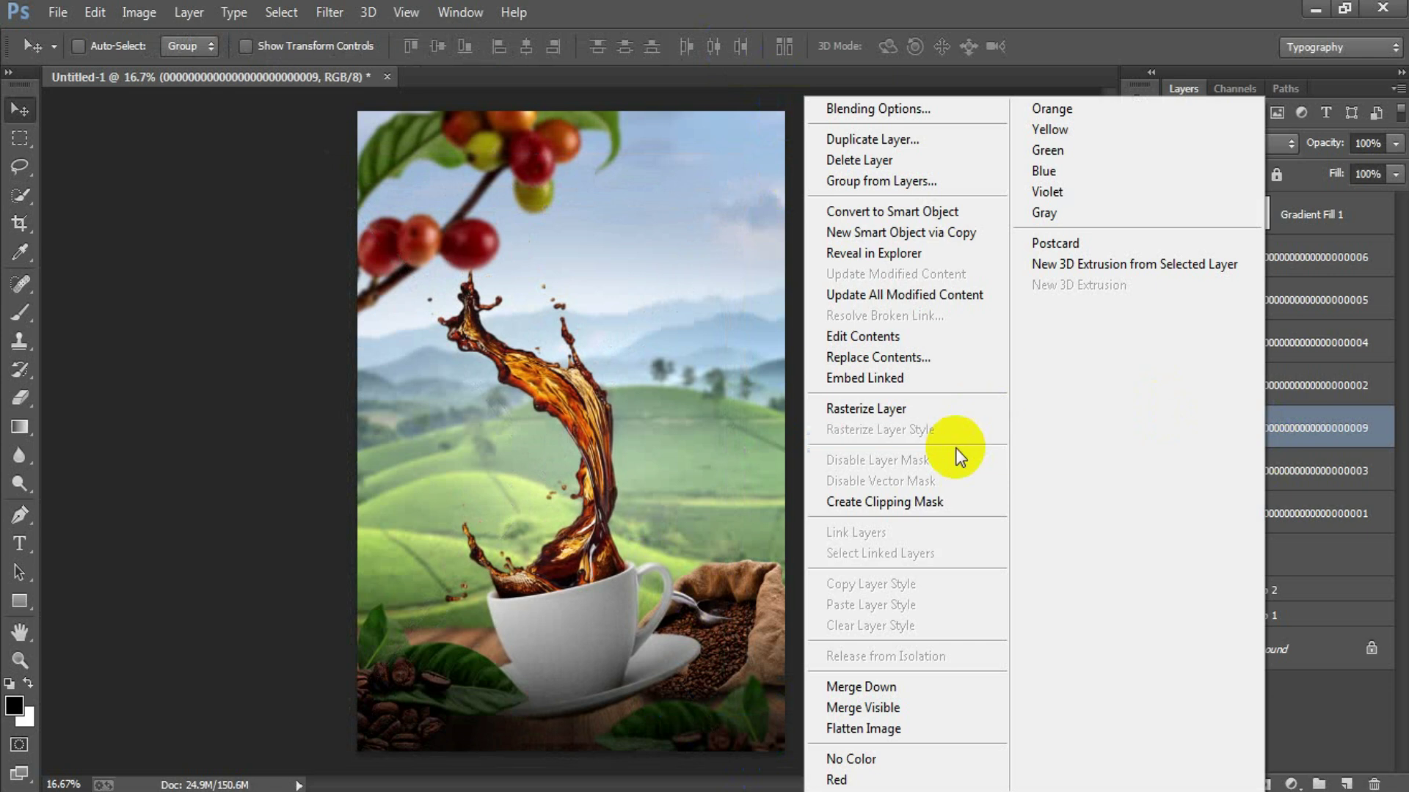
pyautogui.click(917, 410)
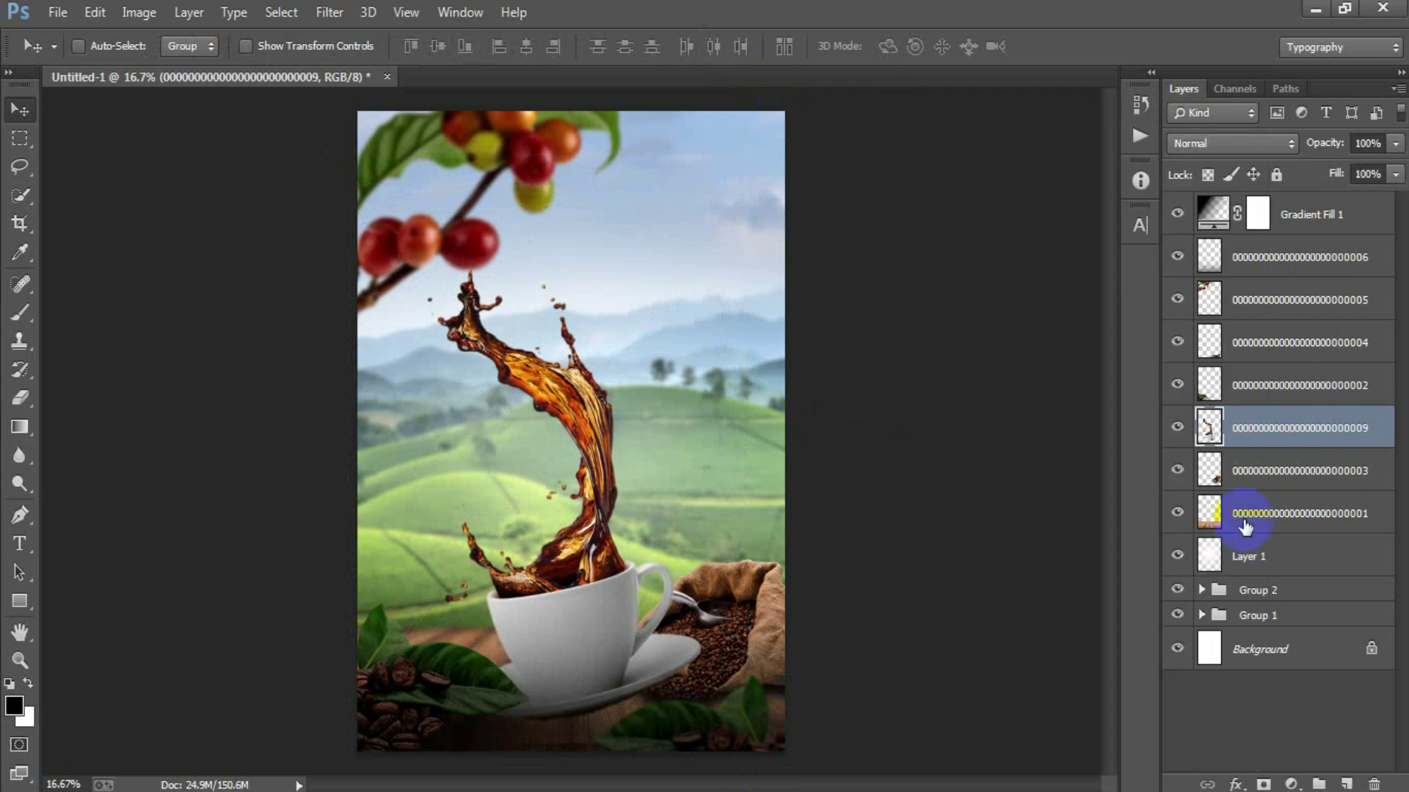
pyautogui.click(1176, 473)
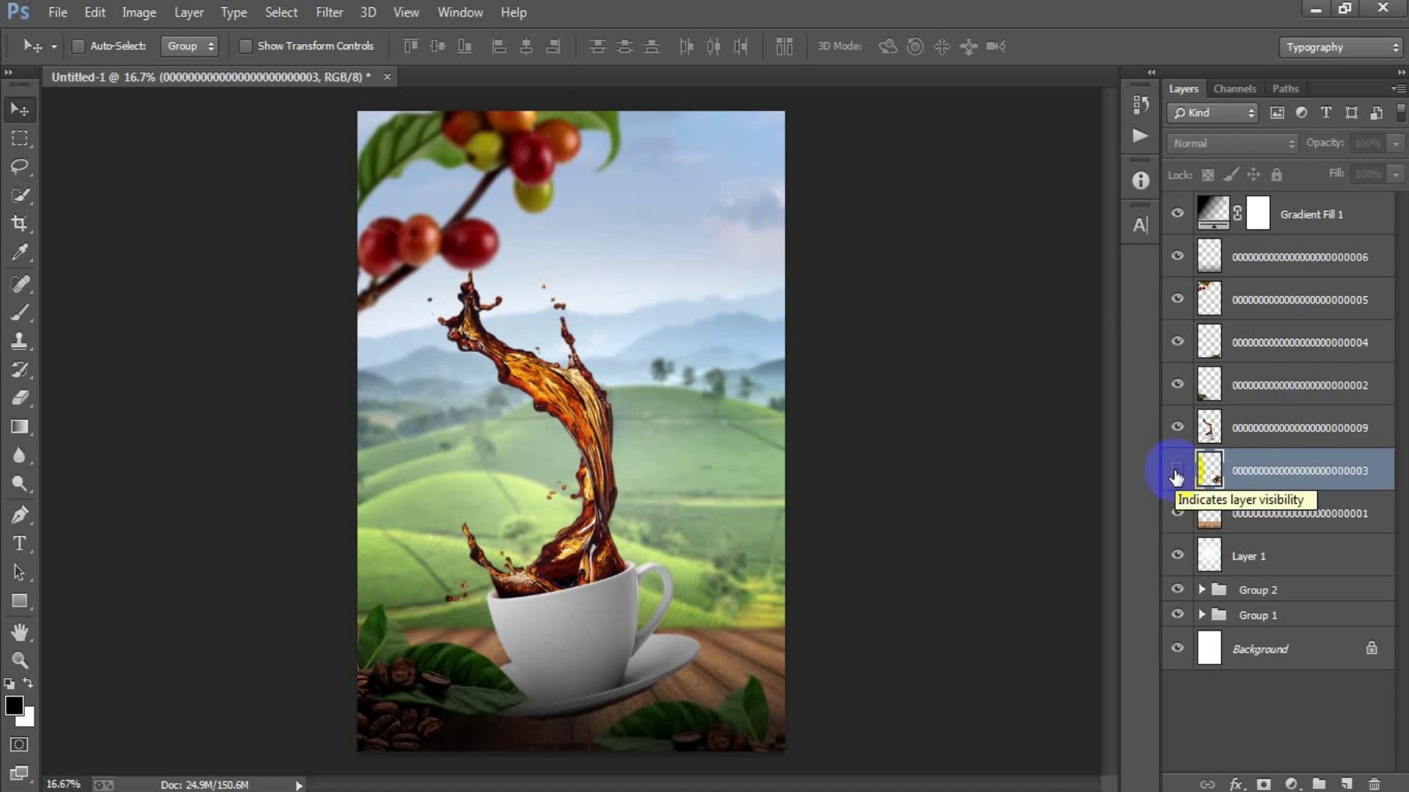
pyautogui.click(1176, 473)
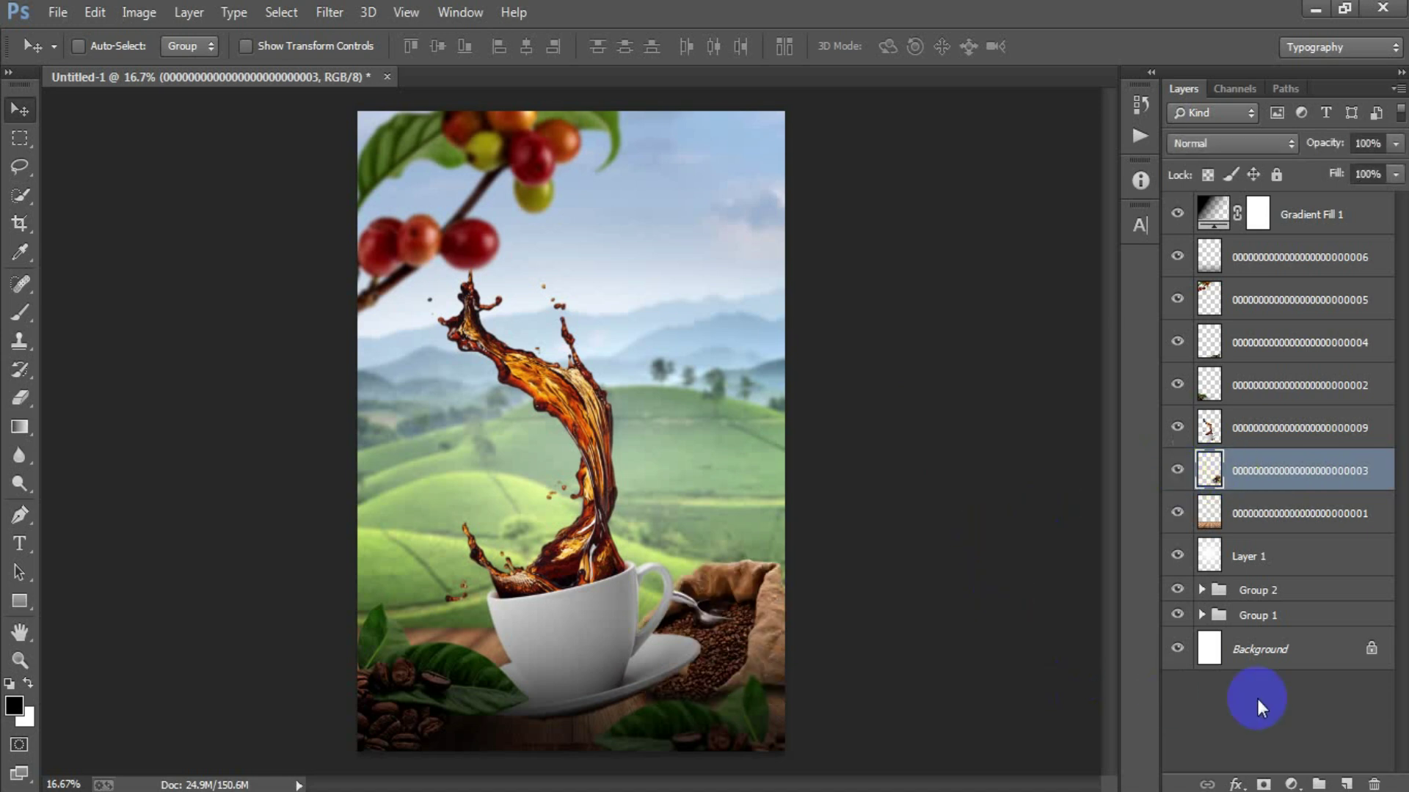
pyautogui.click(1331, 782)
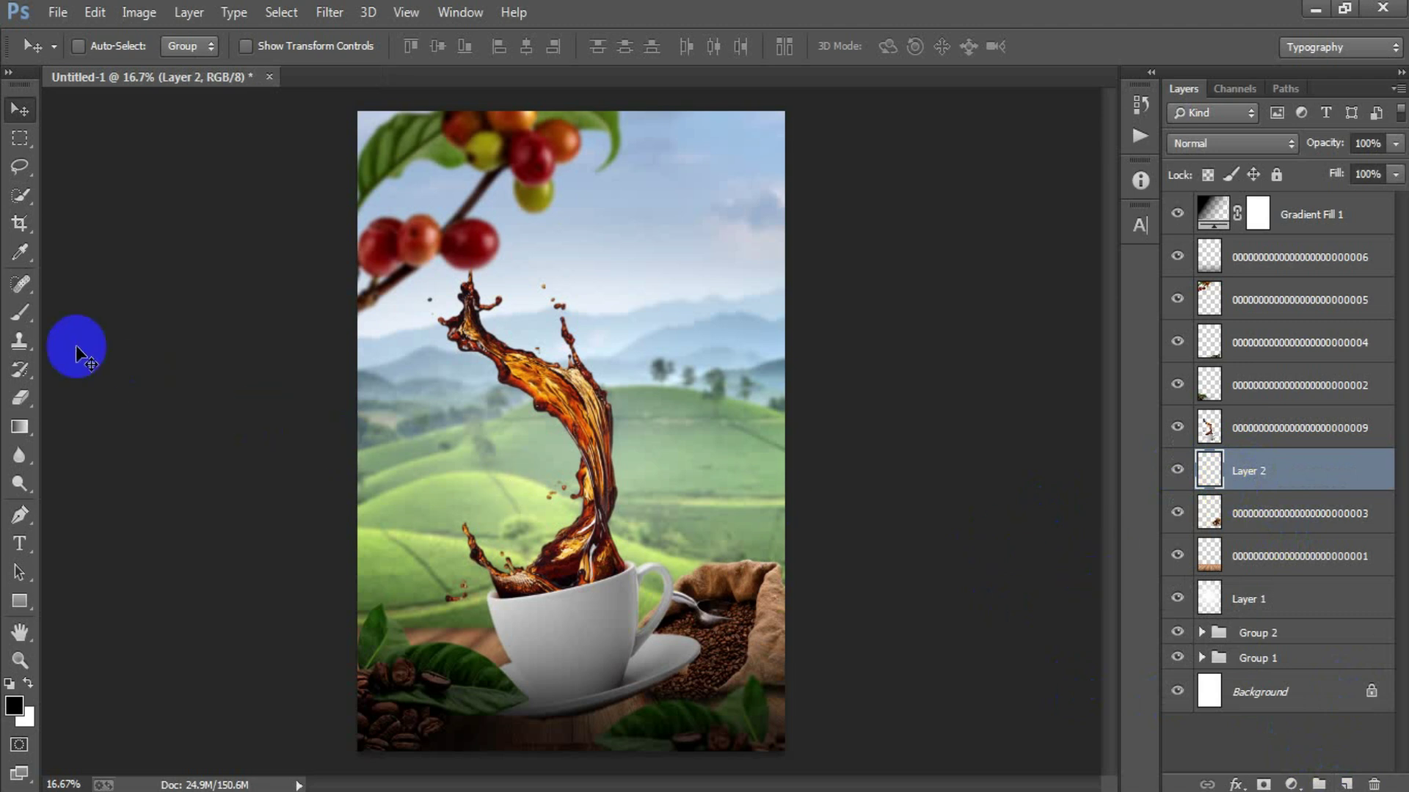
# Paint a soft black dab on Layer 2, squash it into a thin bar under the cup
pyautogui.click(22, 311)
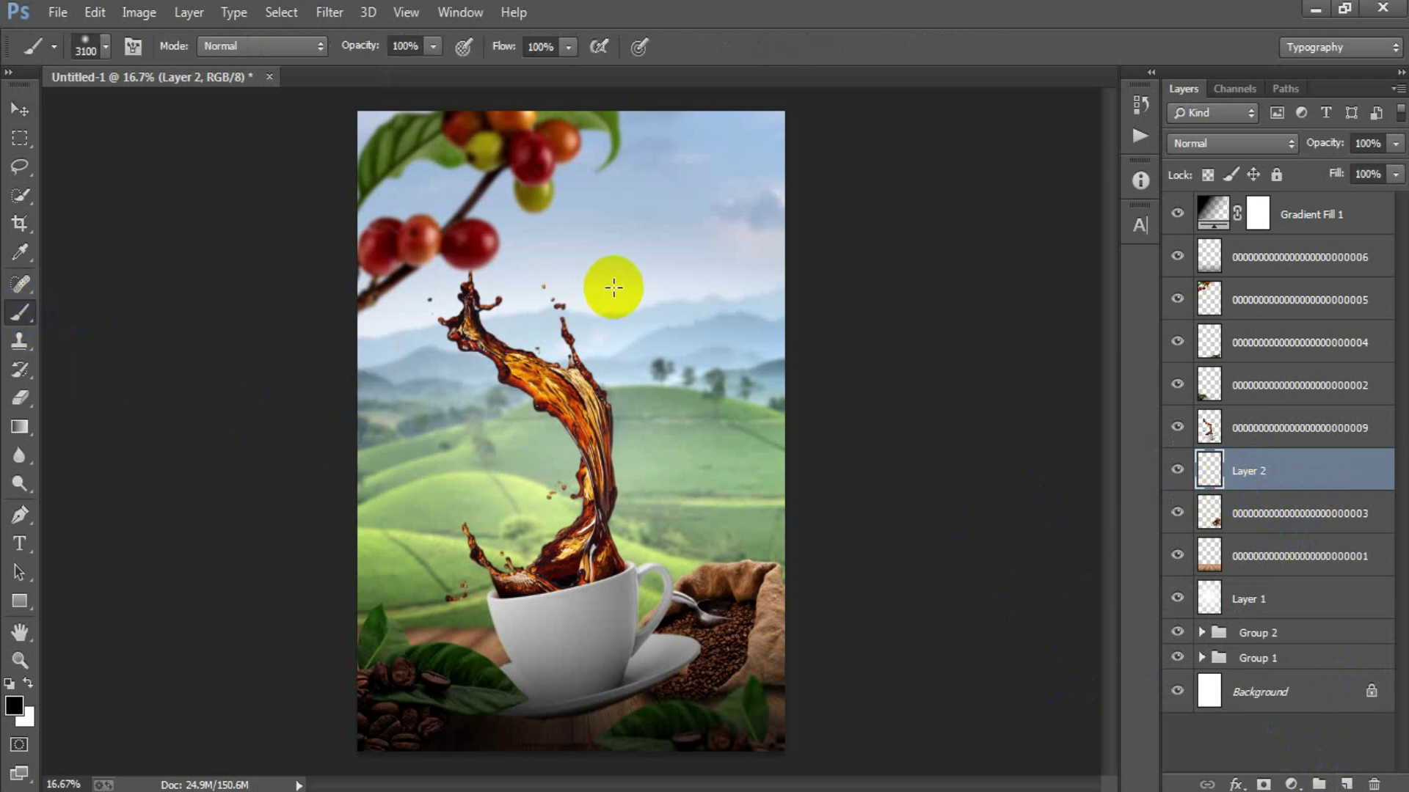
pyautogui.click(606, 297)
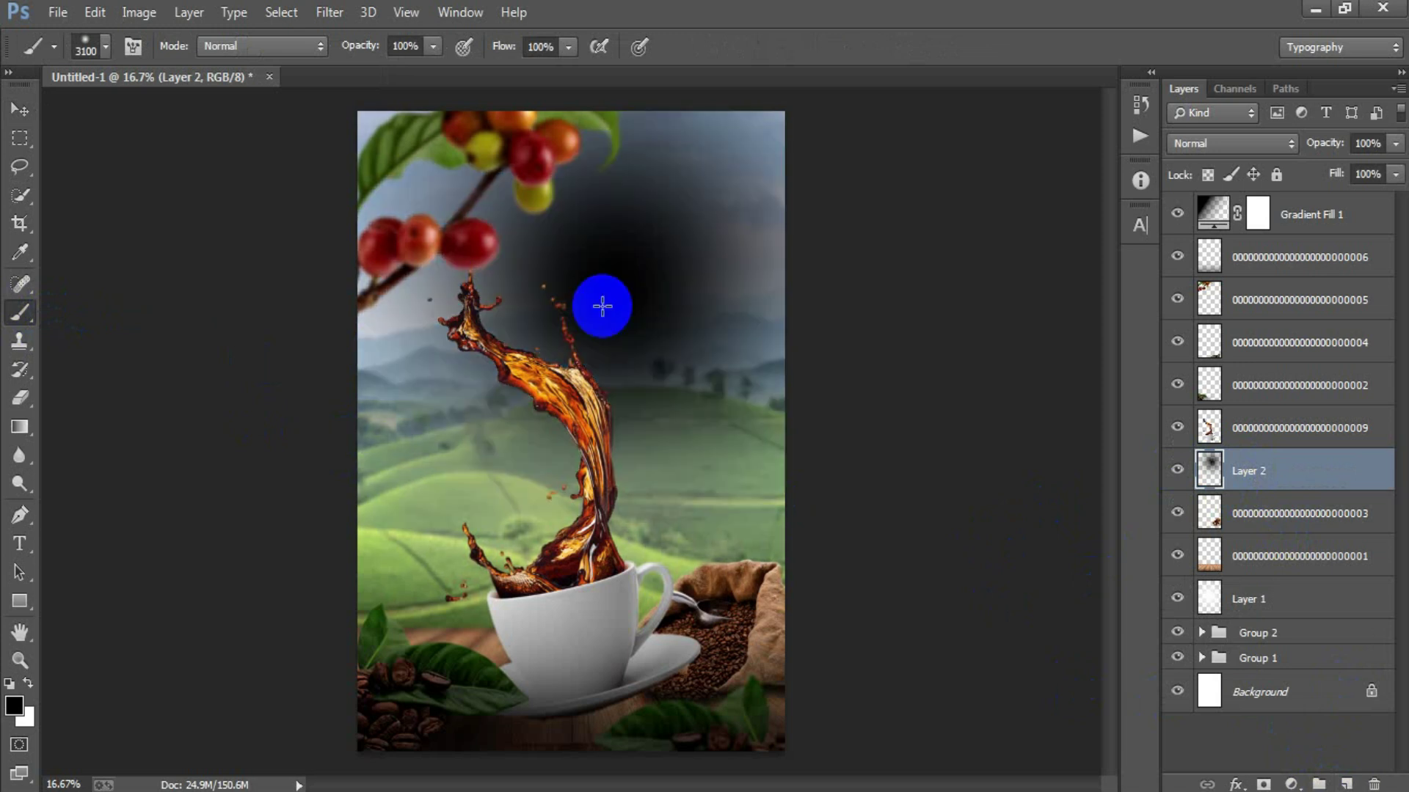
pyautogui.click(20, 109)
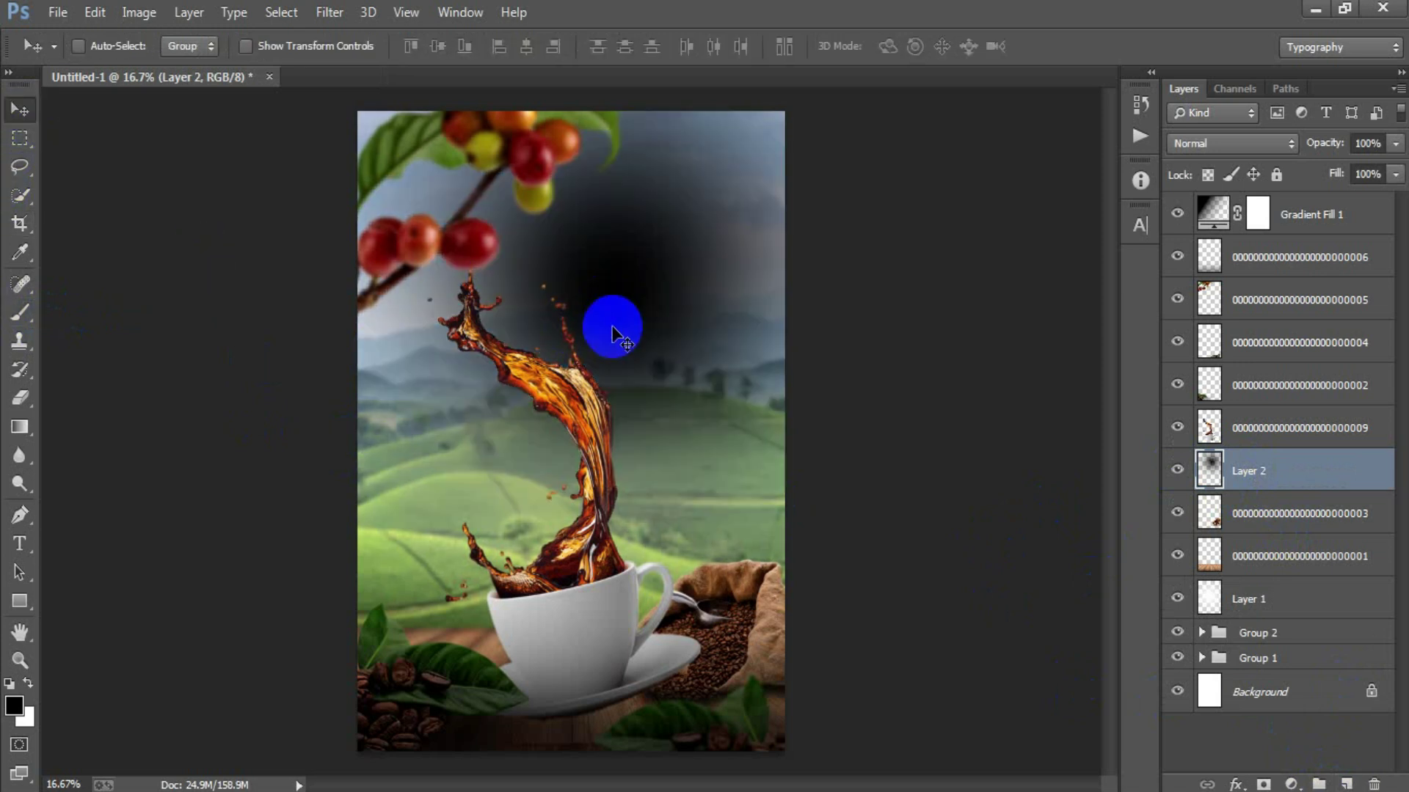
pyautogui.hotkey('ctrl', 't')
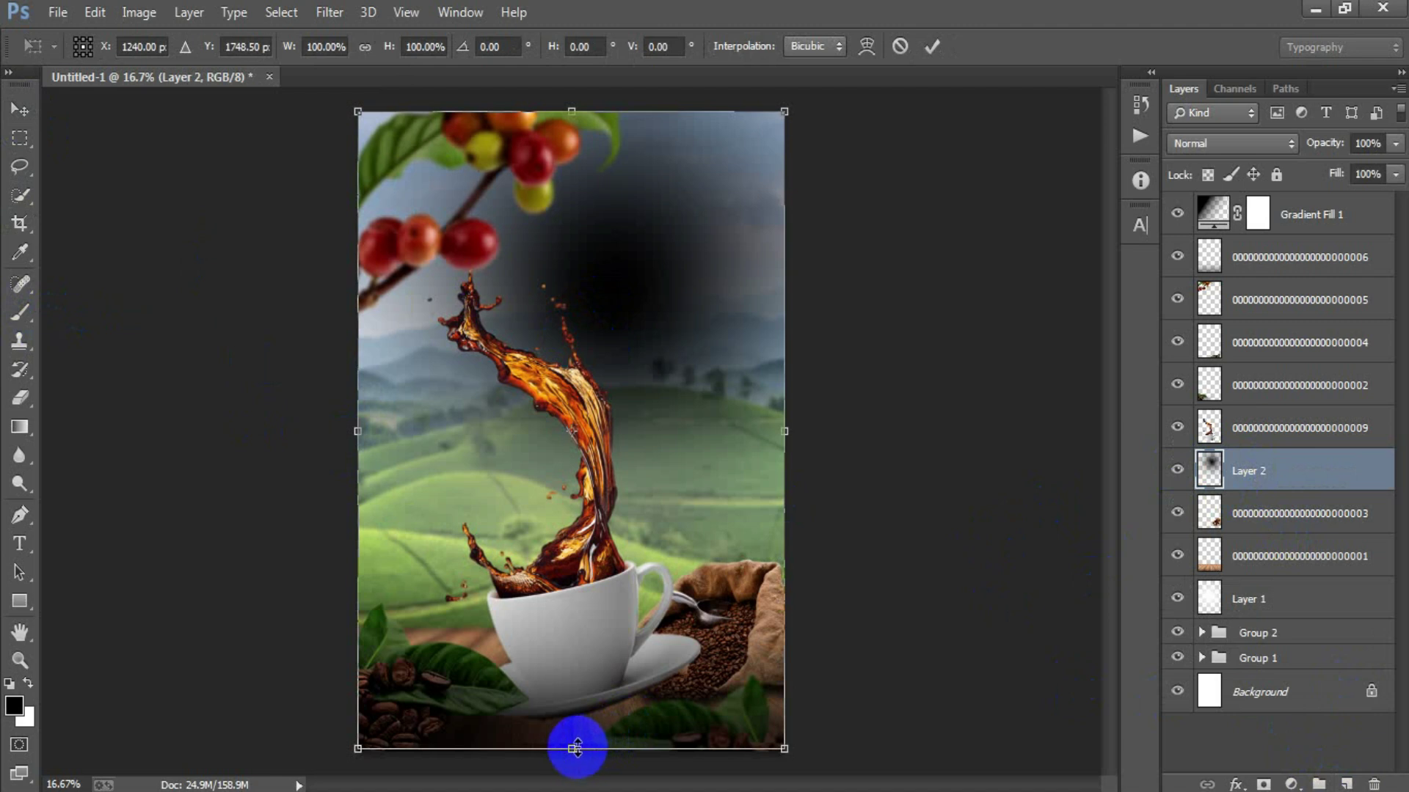
pyautogui.moveTo(577, 713); pyautogui.dragTo(615, 445)
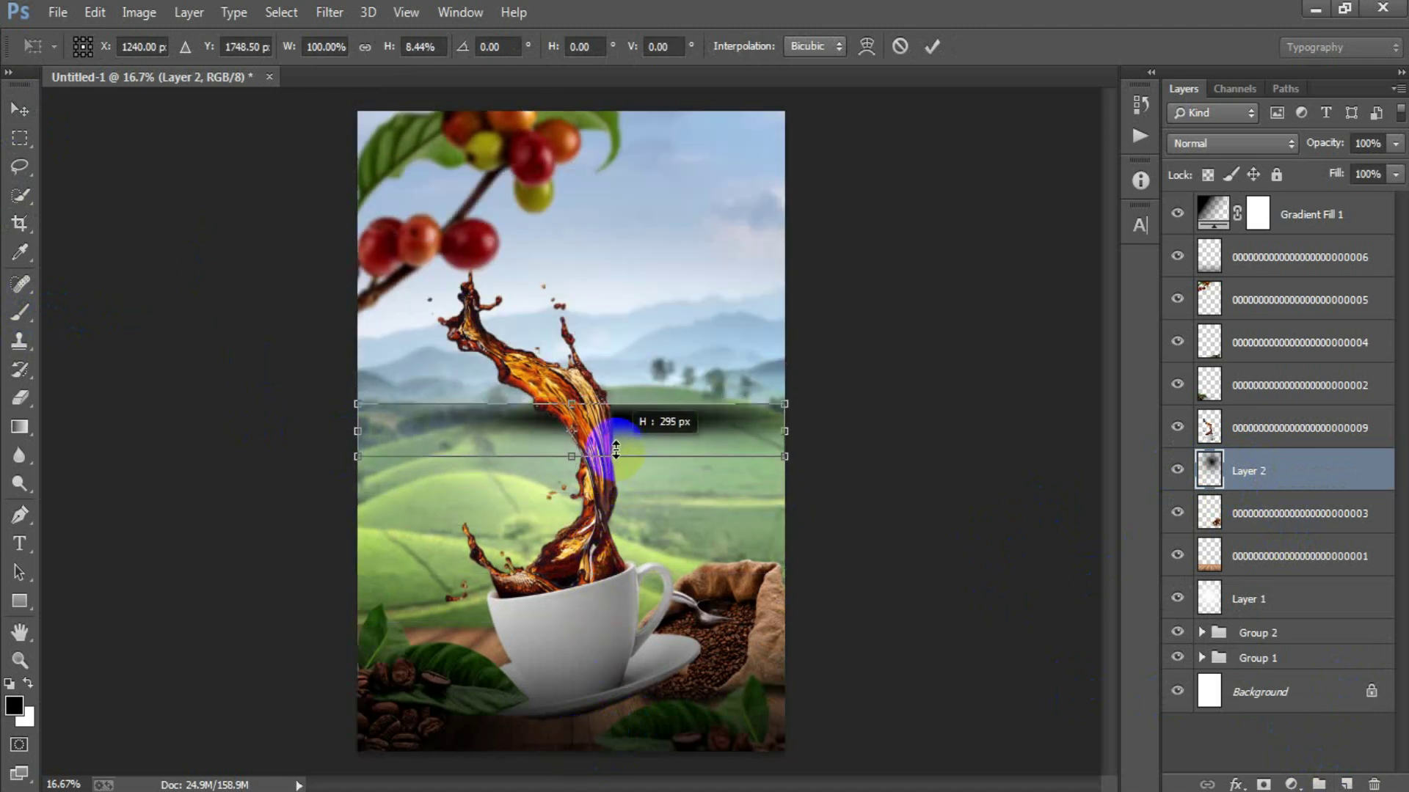
pyautogui.moveTo(785, 431); pyautogui.dragTo(765, 429)
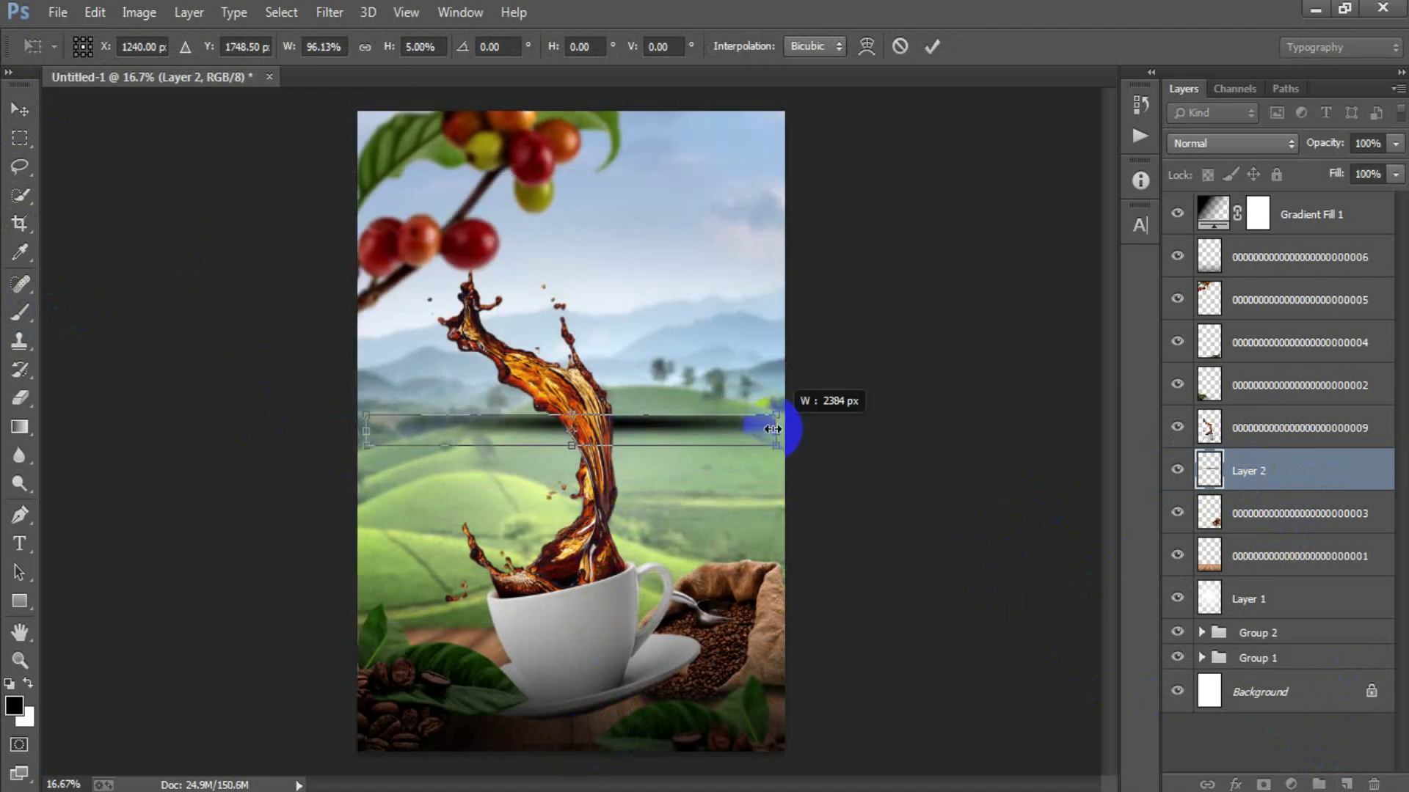
pyautogui.click(932, 46)
pyautogui.moveTo(636, 440)
pyautogui.mouseDown()
pyautogui.moveTo(650, 702)
pyautogui.moveTo(615, 726)
pyautogui.mouseUp()
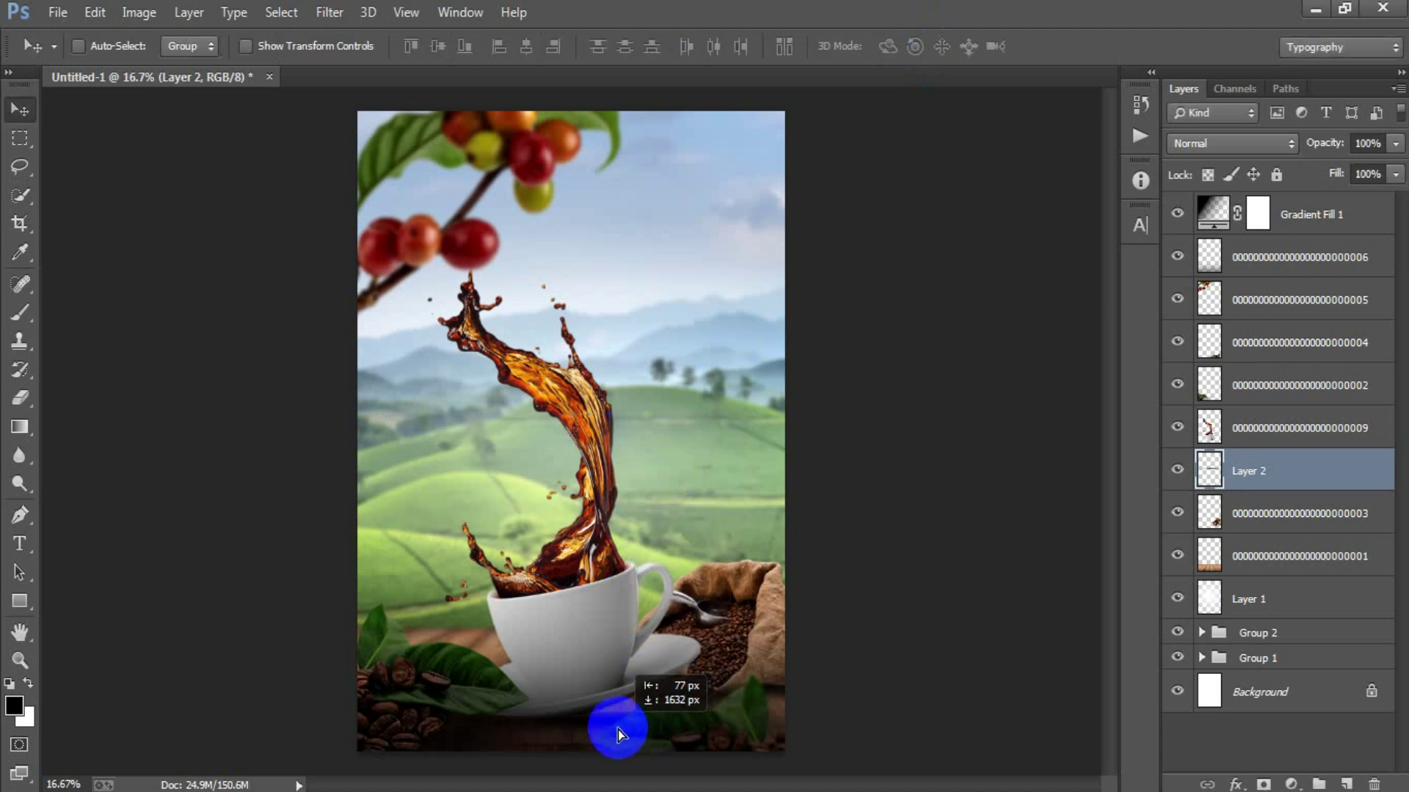
# Tilt the shadow bar about -4.55° to follow the saucer and set 75% opacity
pyautogui.hotkey('ctrl', 't')
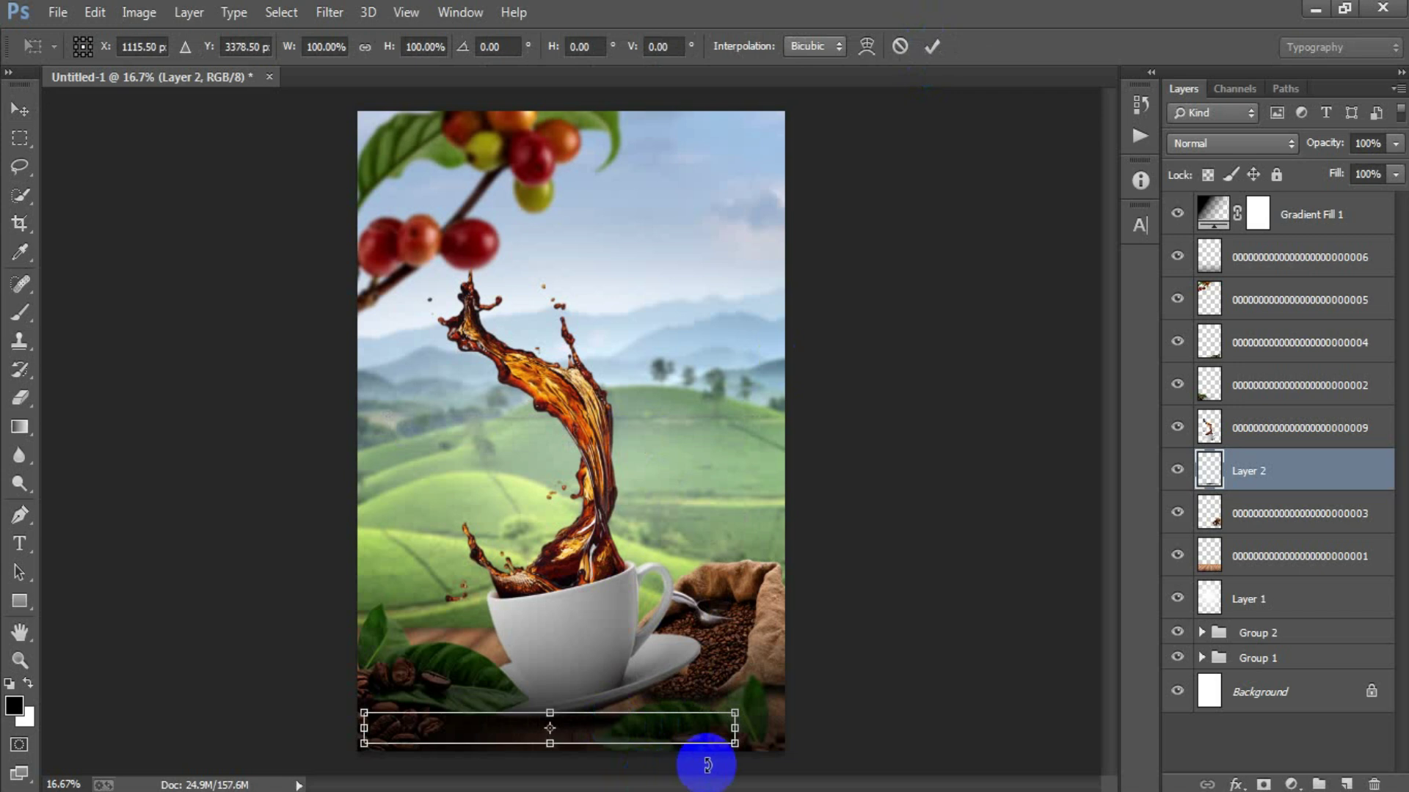
pyautogui.moveTo(755, 748)
pyautogui.mouseDown()
pyautogui.moveTo(761, 735)
pyautogui.moveTo(717, 711)
pyautogui.mouseUp()
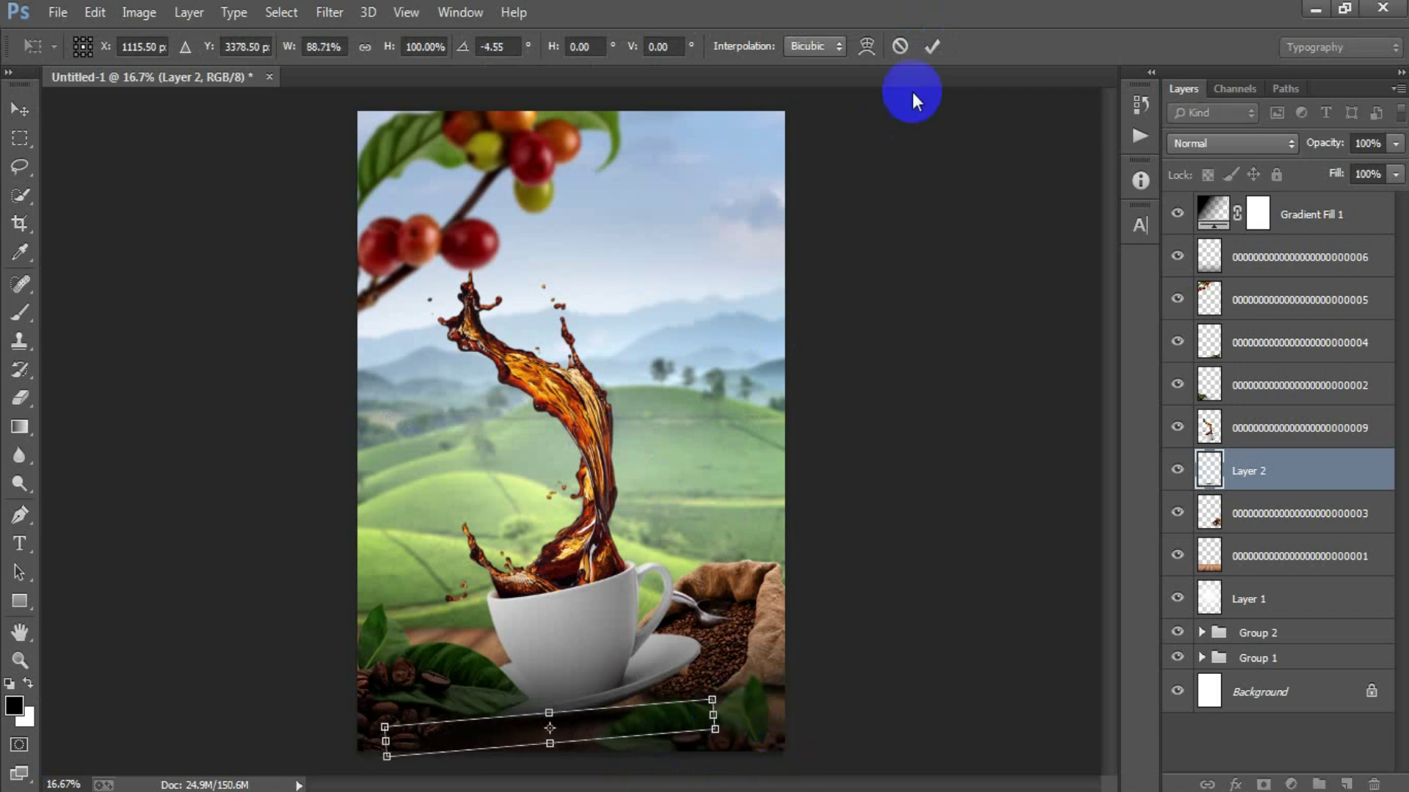
pyautogui.click(932, 46)
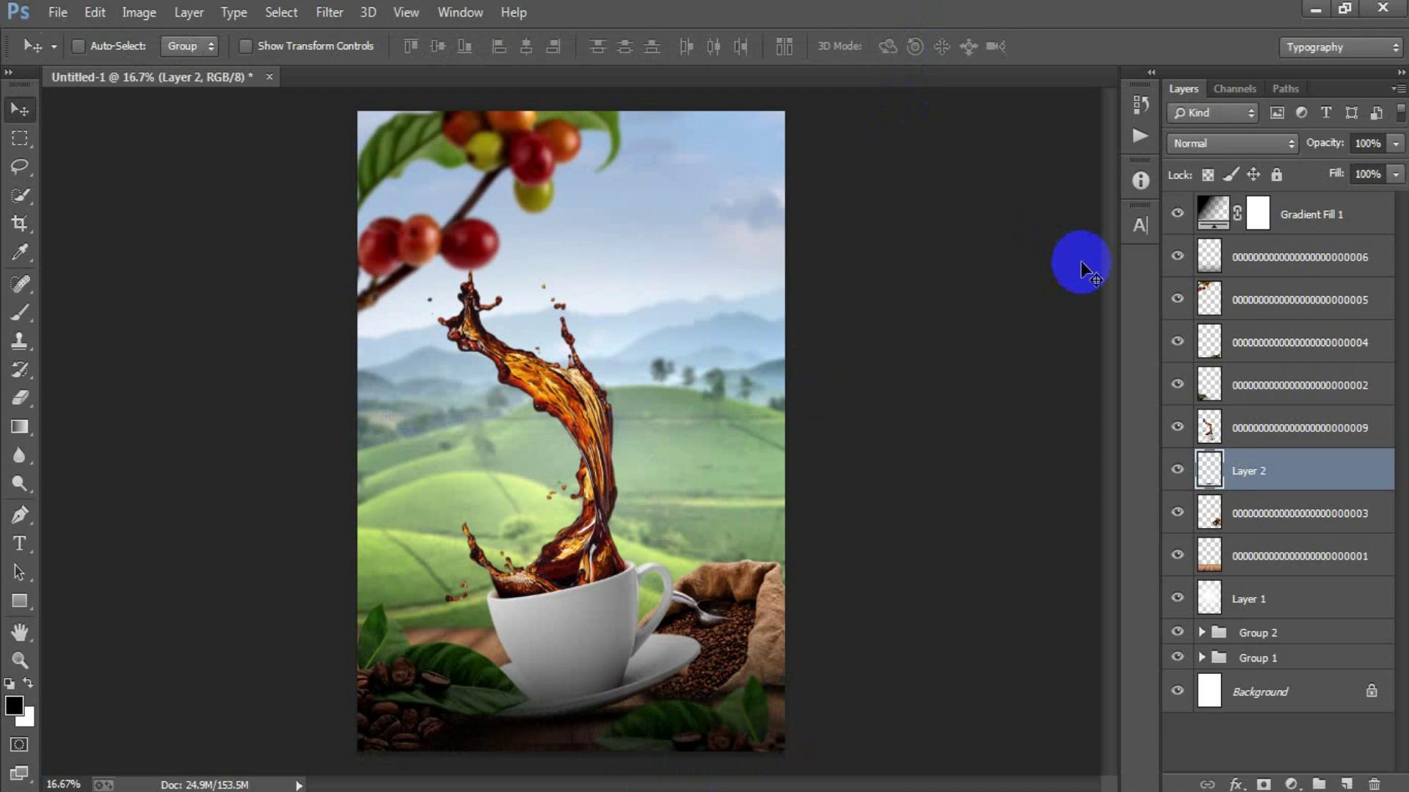
pyautogui.click(1396, 143)
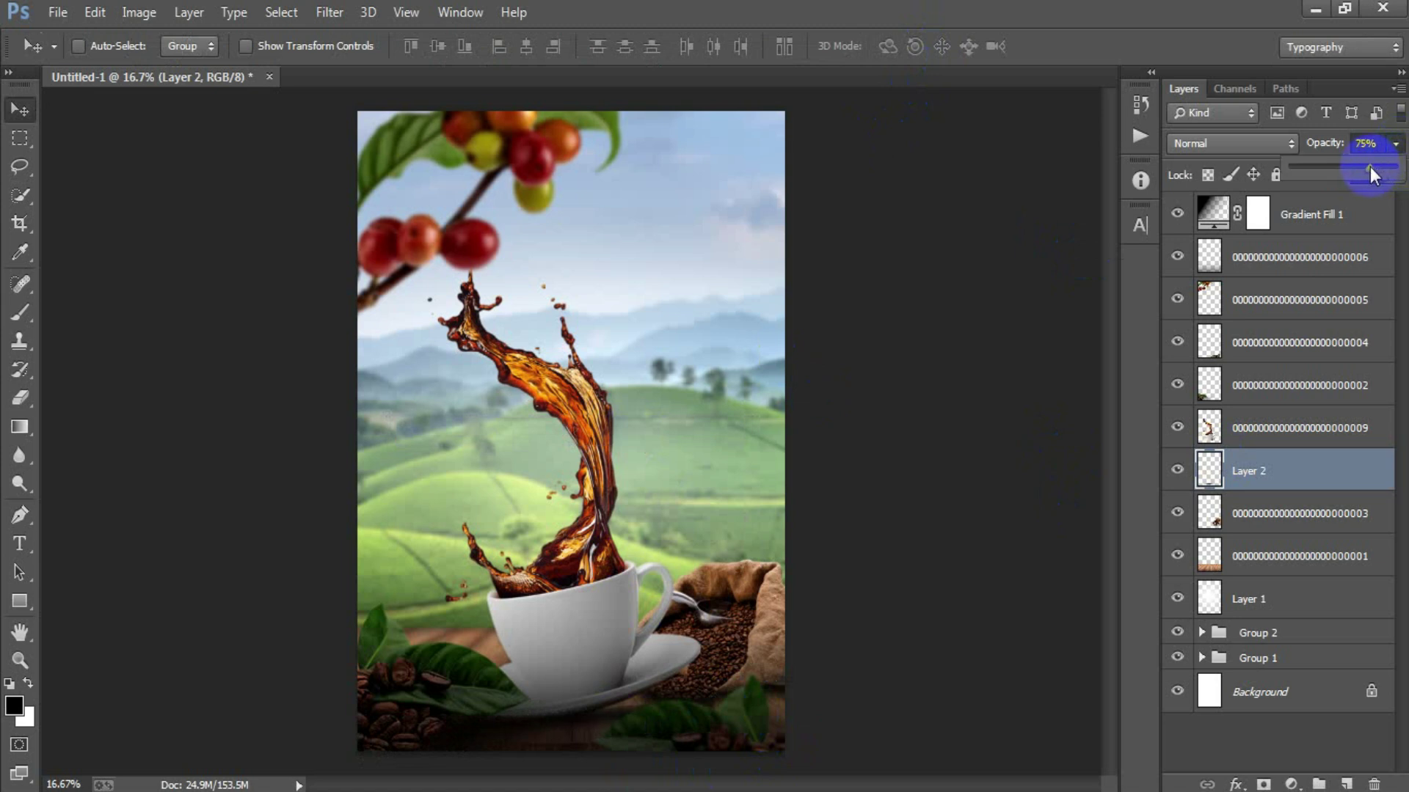
# Select Gradient Fill 1 through Layer 1 and group them into Group 3 with Ctrl+G
pyautogui.click(1056, 414)
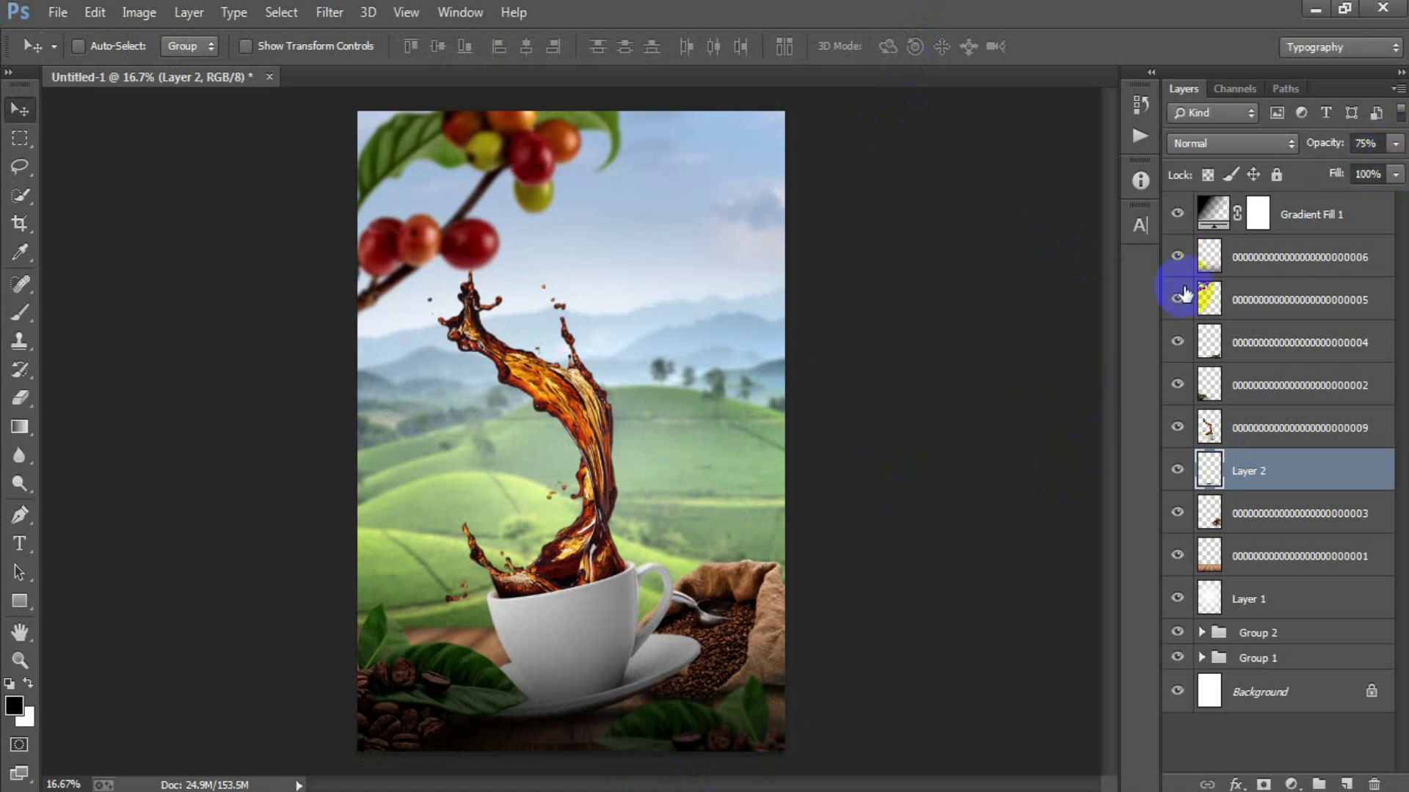
pyautogui.click(1292, 219)
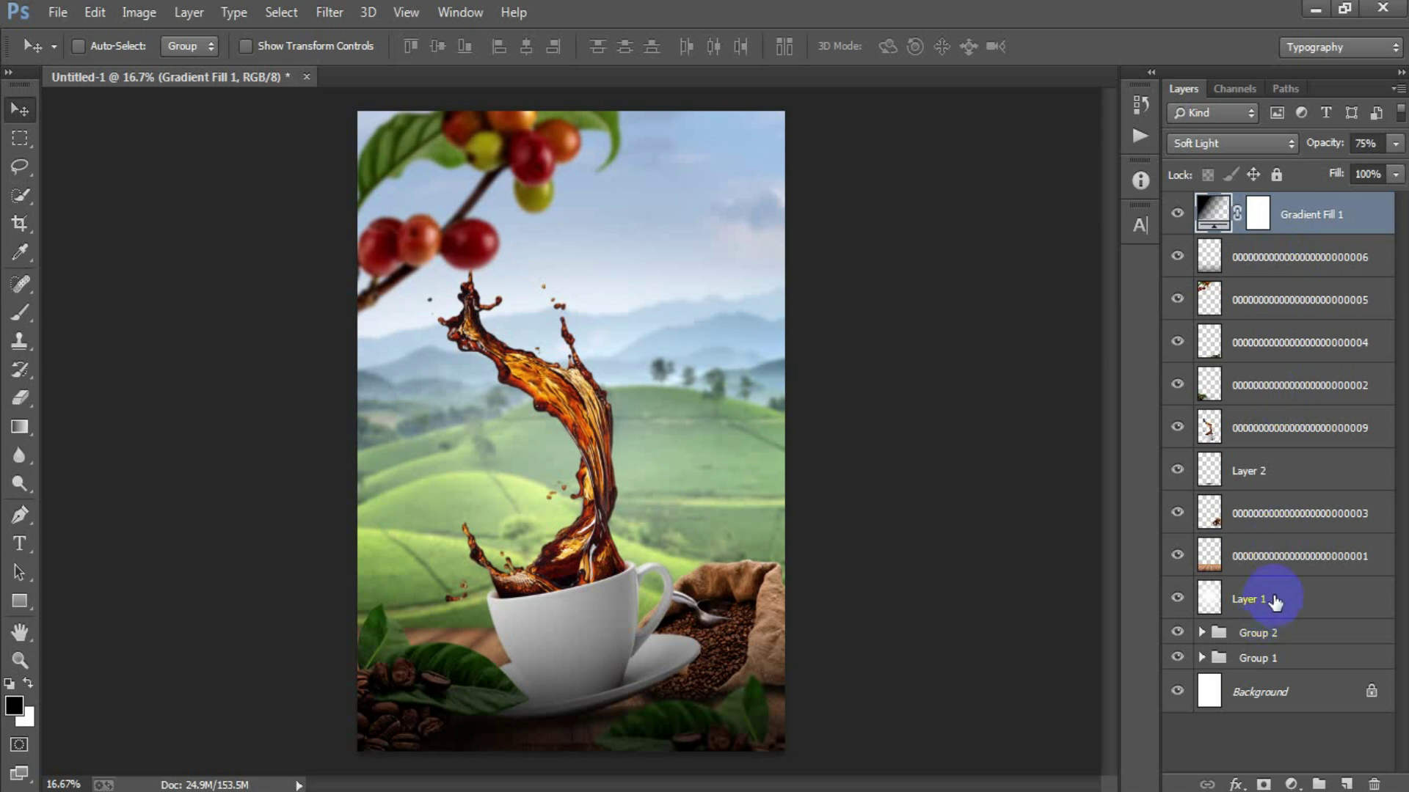
pyautogui.keyDown('shift'); pyautogui.click(1275, 601); pyautogui.keyUp('shift')
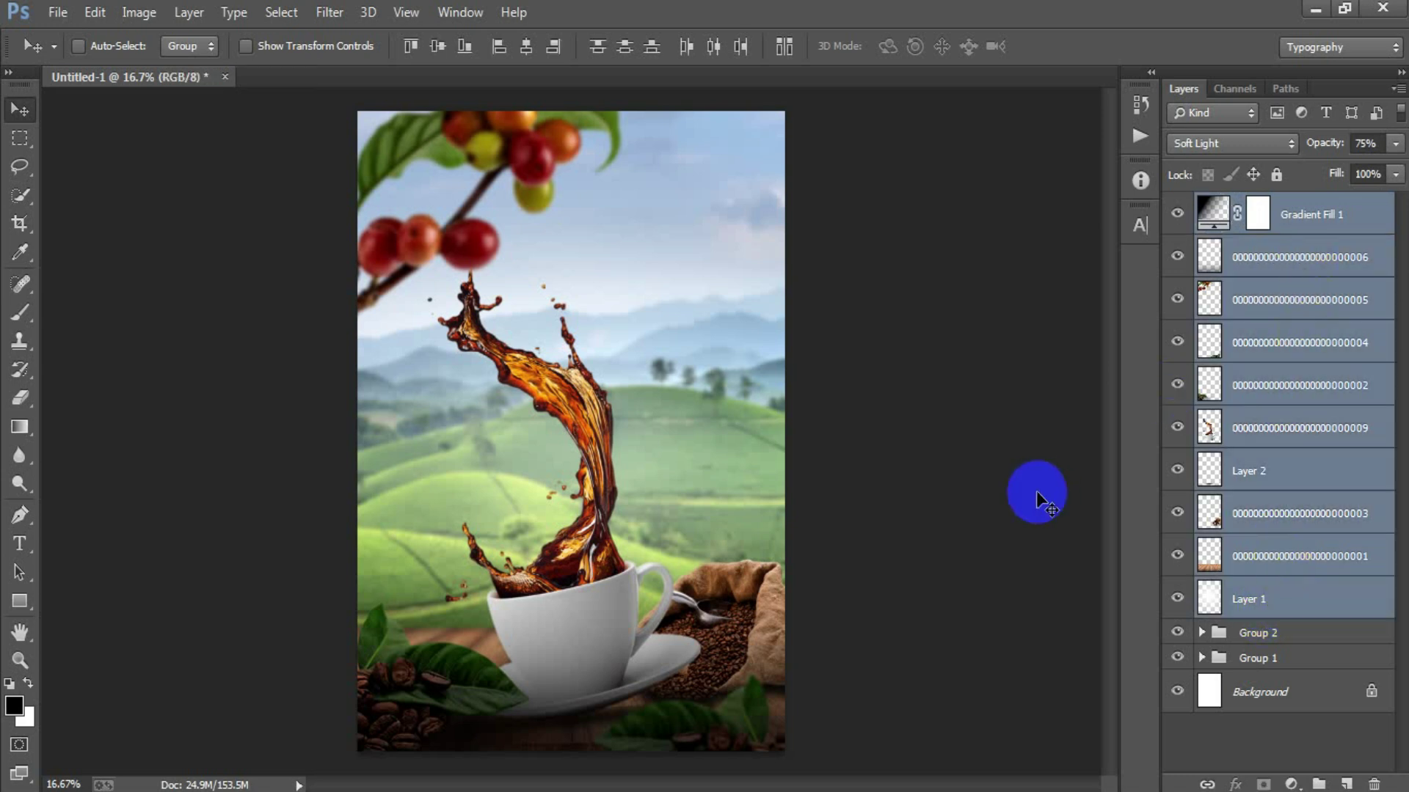
pyautogui.hotkey('ctrl', 'g')
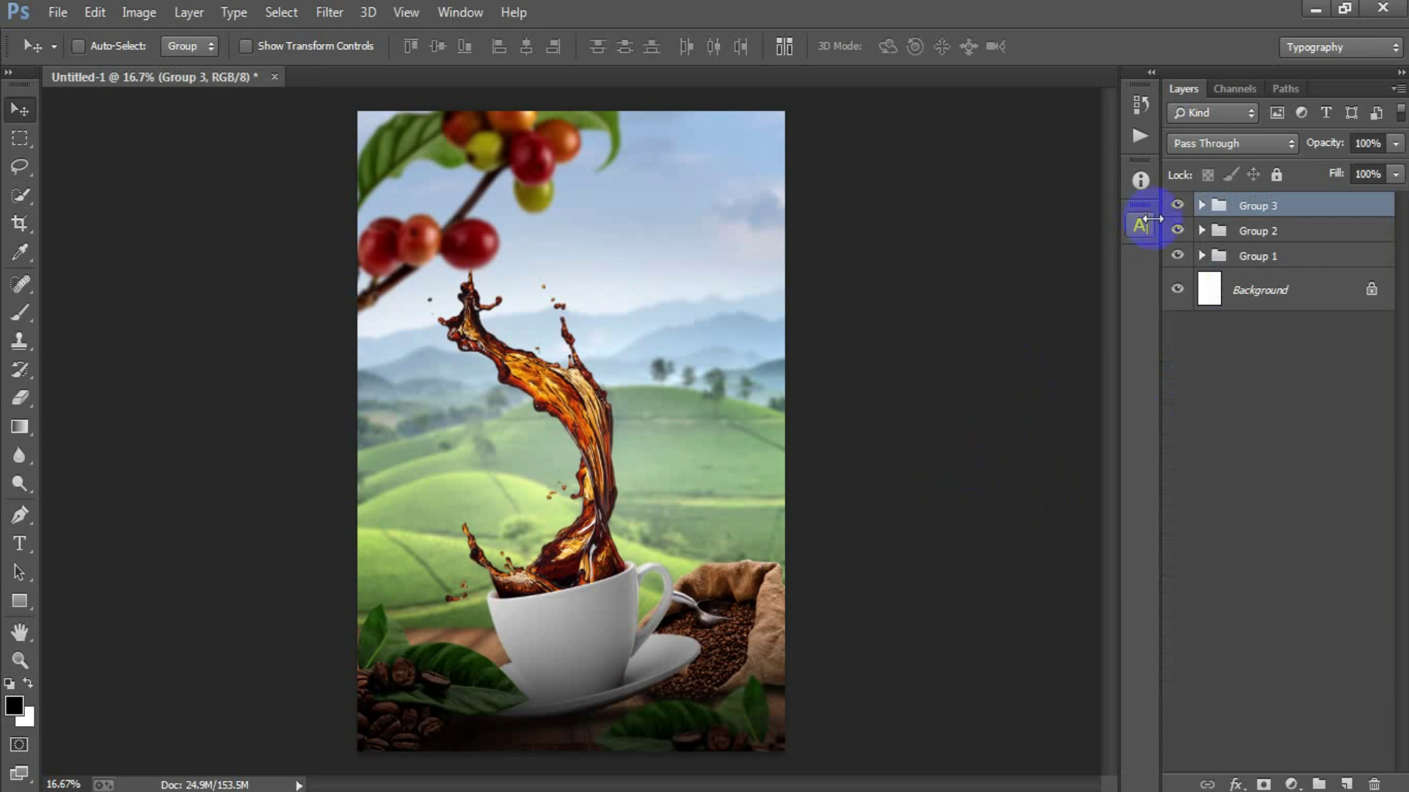
pyautogui.click(1178, 206)
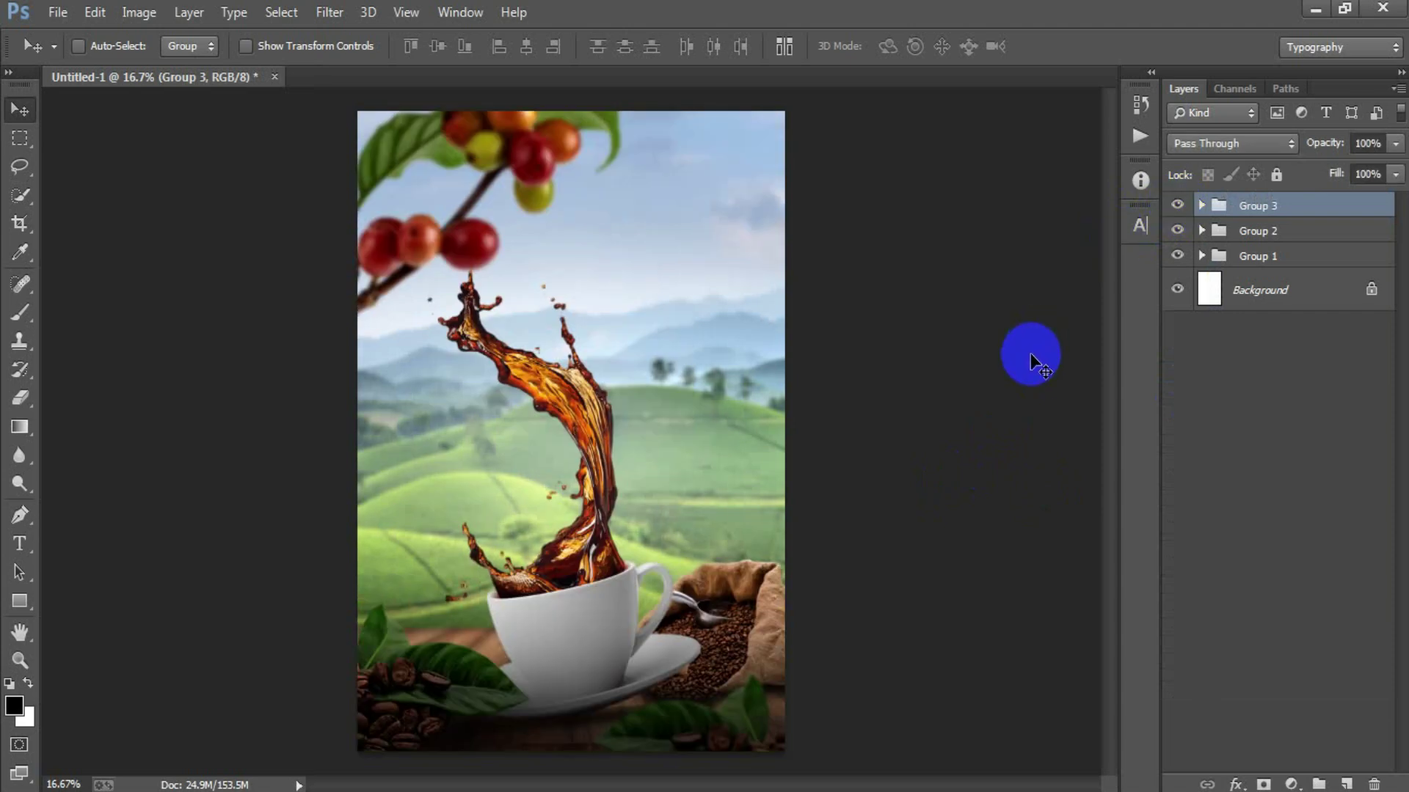
pyautogui.click(1293, 782)
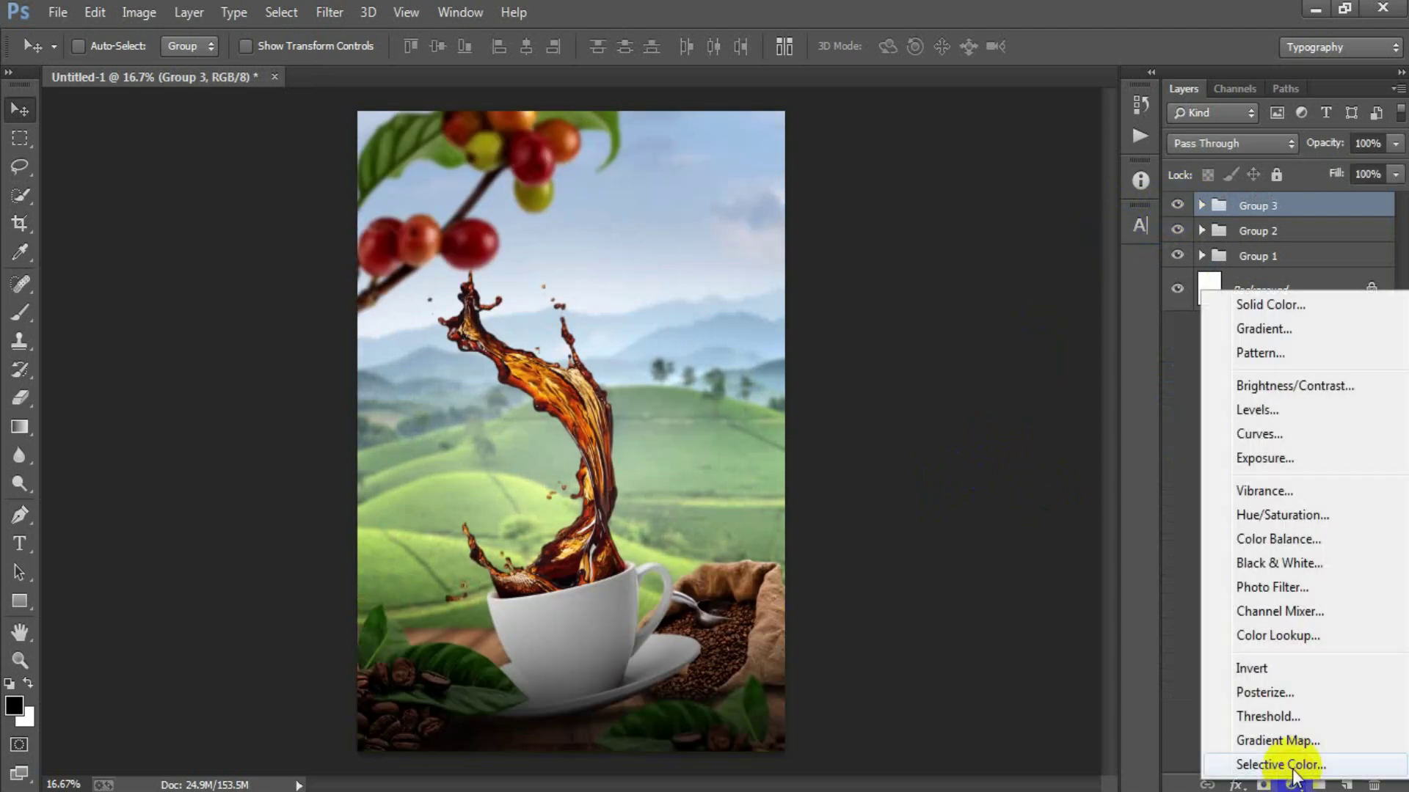
# Add an FF9415 orange Color Fill with inverted mask in Linear Dodge (Add) mode
pyautogui.click(1287, 309)
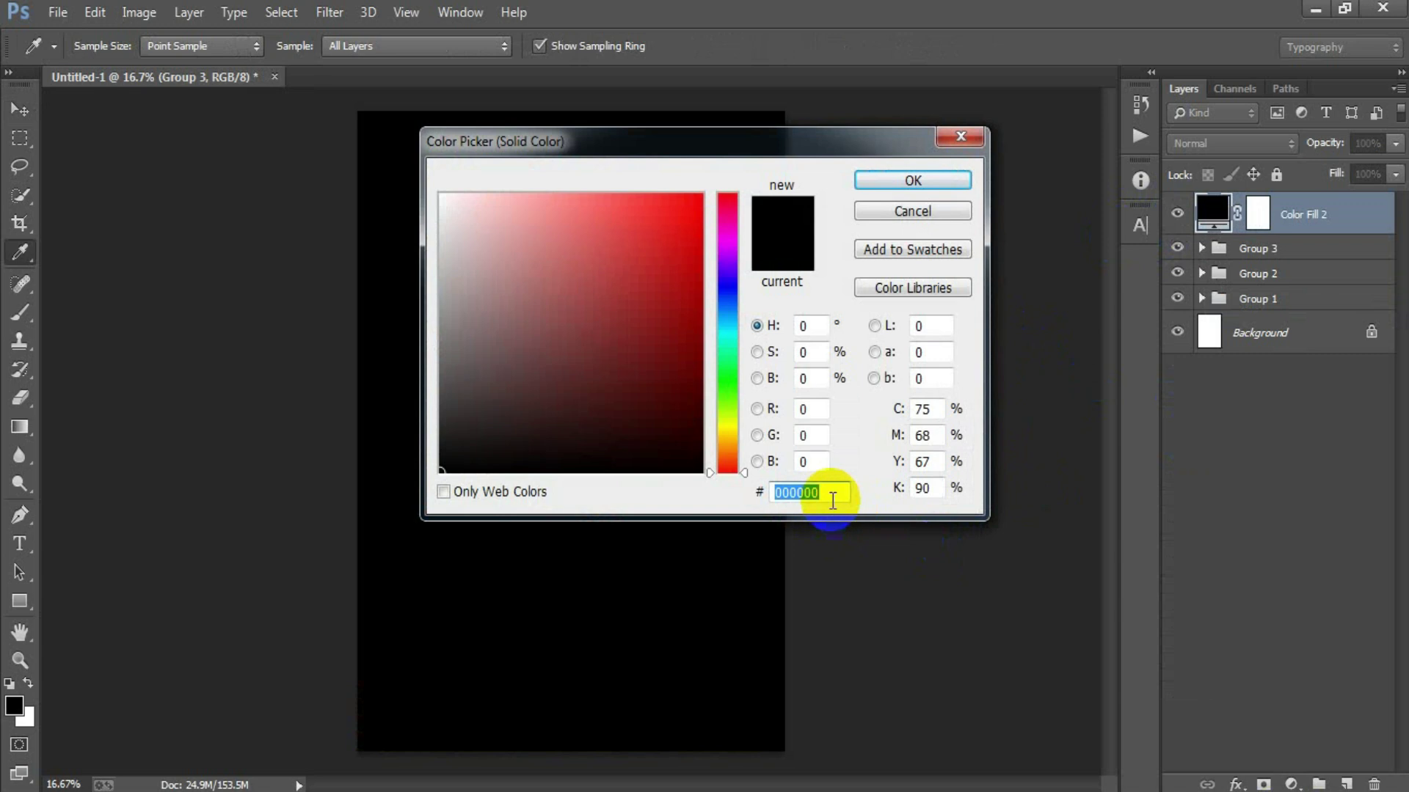
pyautogui.moveTo(833, 492); pyautogui.dragTo(777, 491)
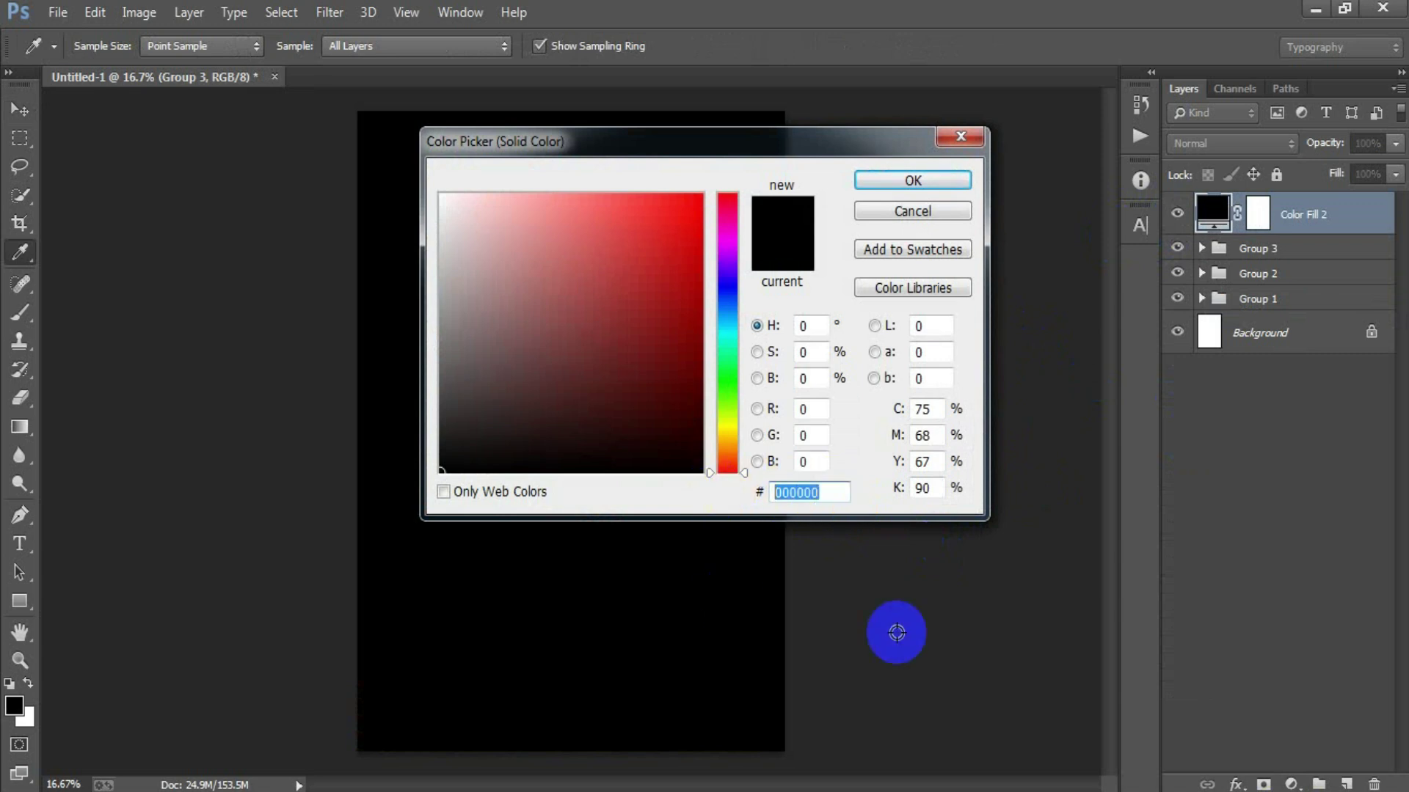
pyautogui.write('FF')
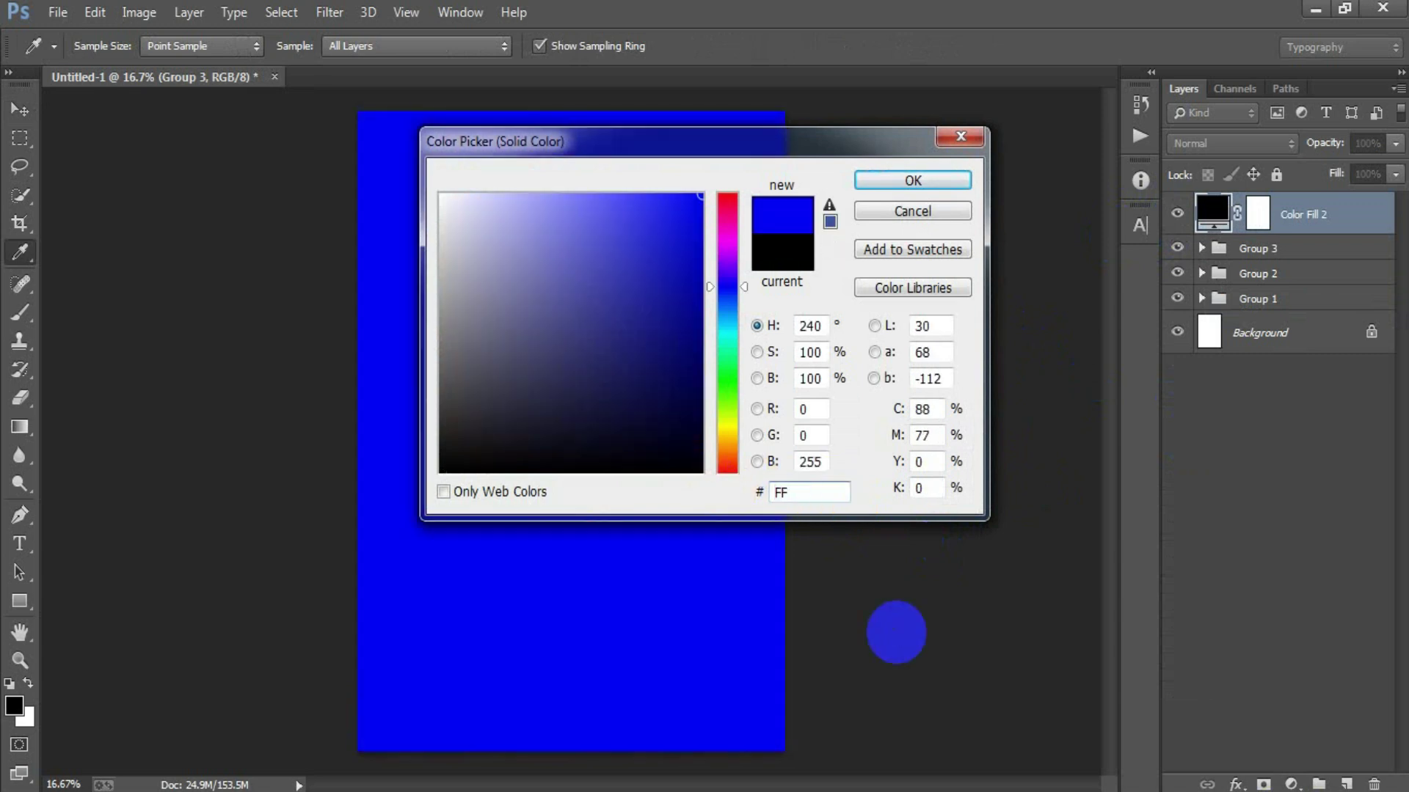
pyautogui.write('9415')
pyautogui.click(912, 181)
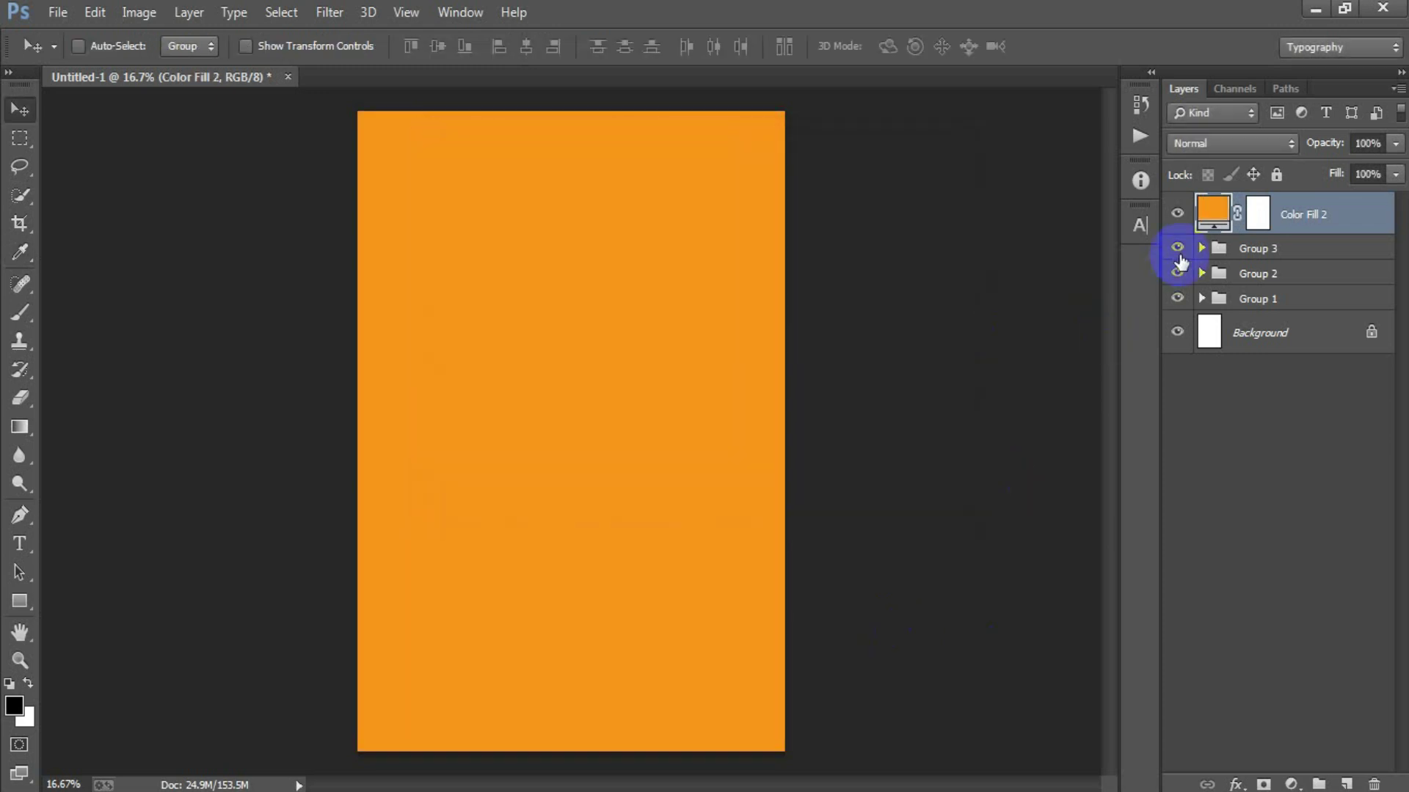
pyautogui.click(997, 308)
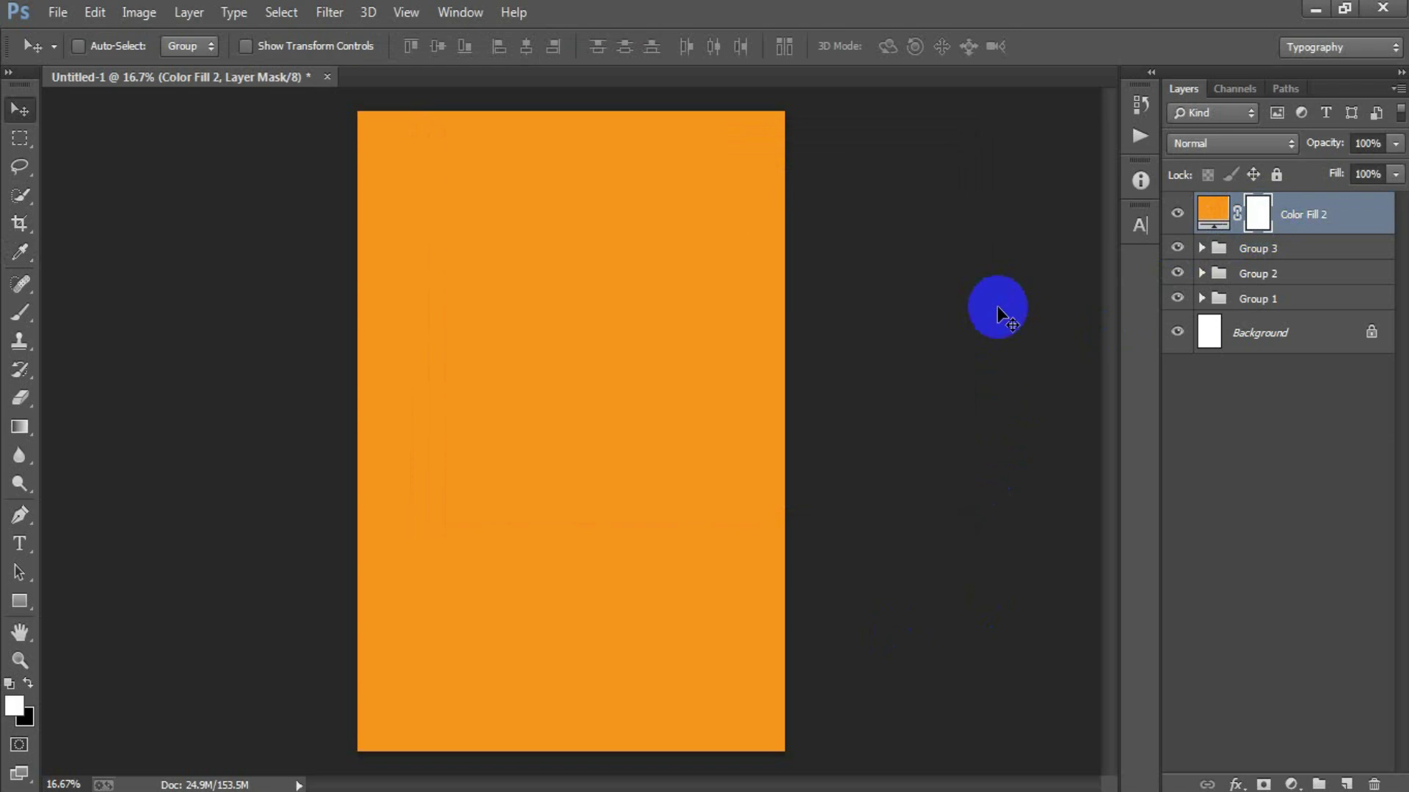
pyautogui.hotkey('ctrl', 'i')
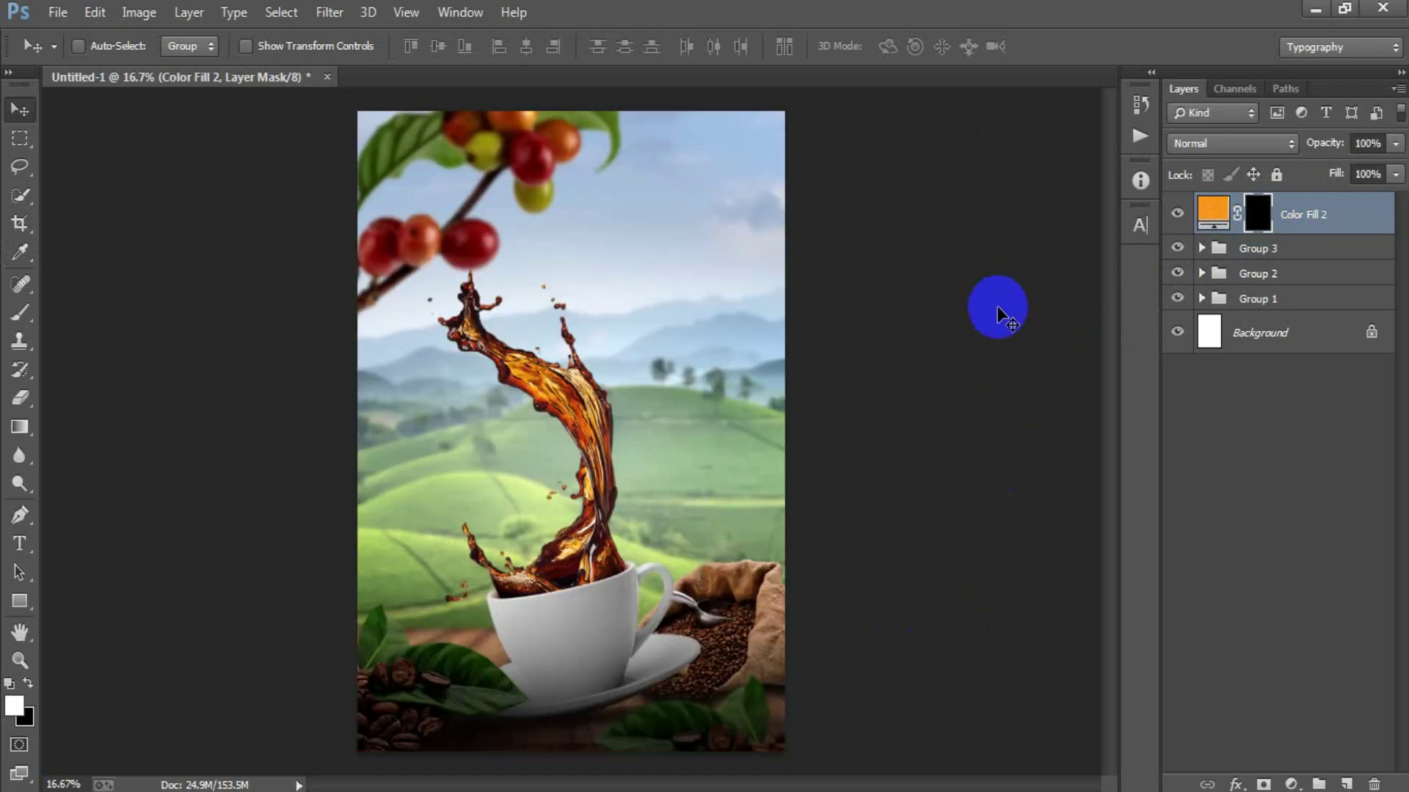
pyautogui.click(1228, 140)
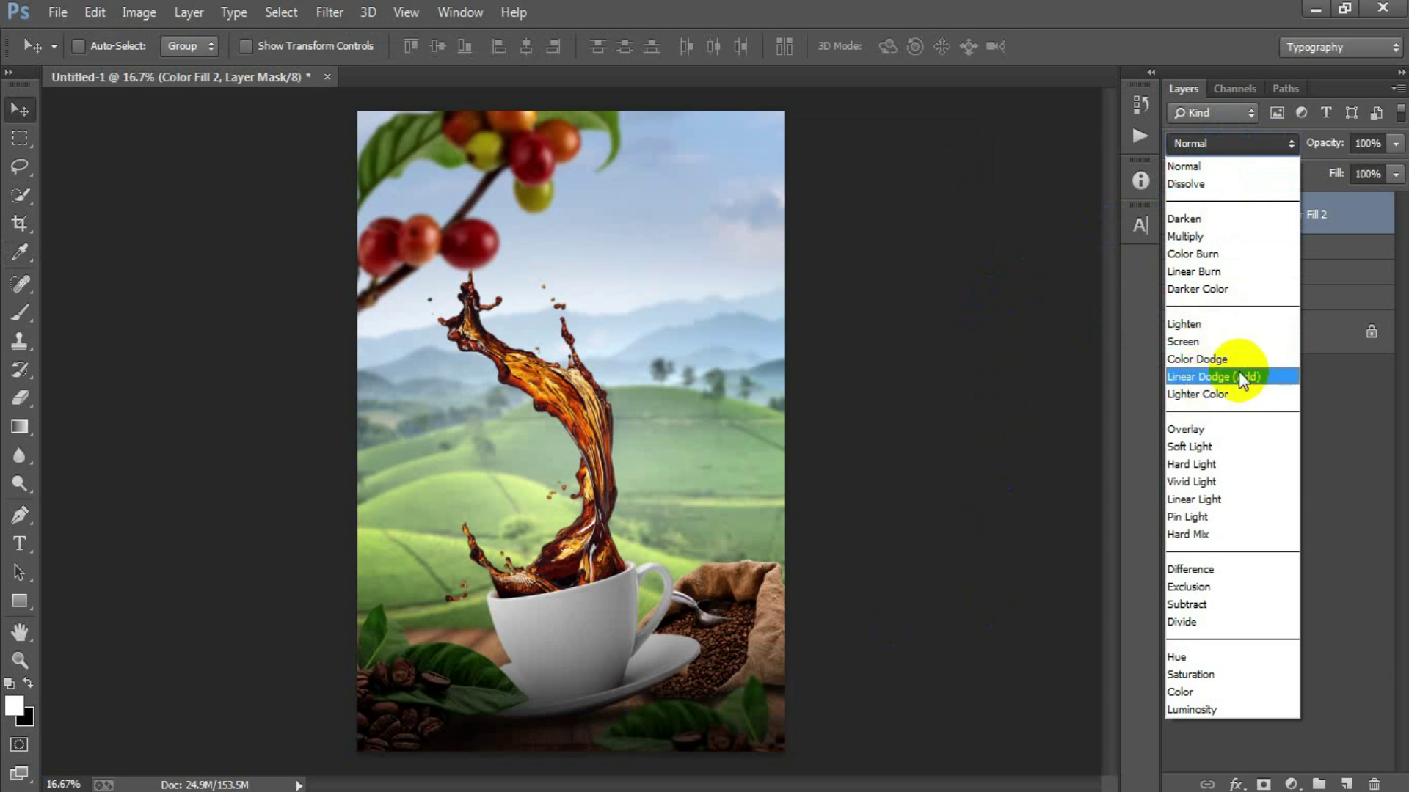
pyautogui.click(1238, 375)
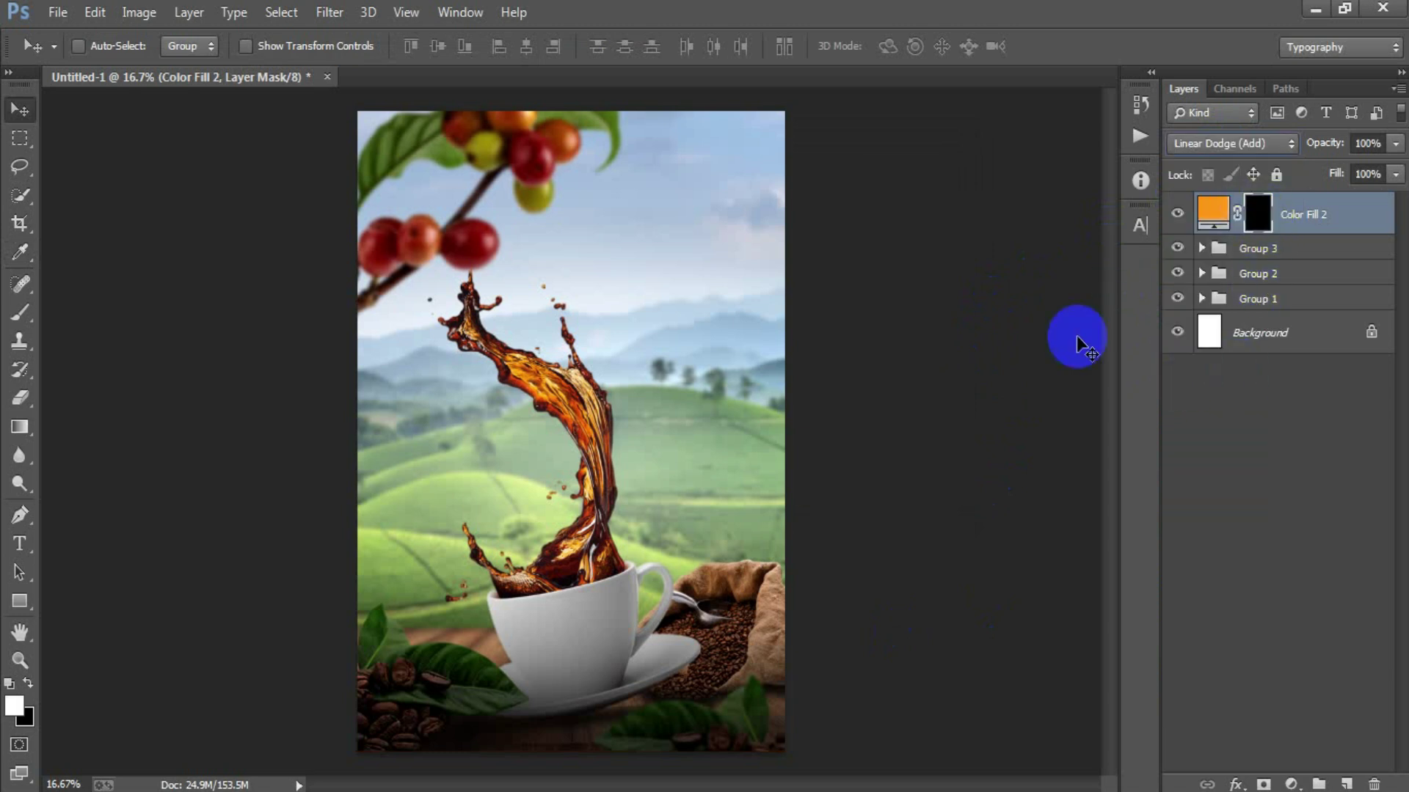
# Paint white with a large soft brush on the mask to reveal a top-right sun glow
pyautogui.click(22, 311)
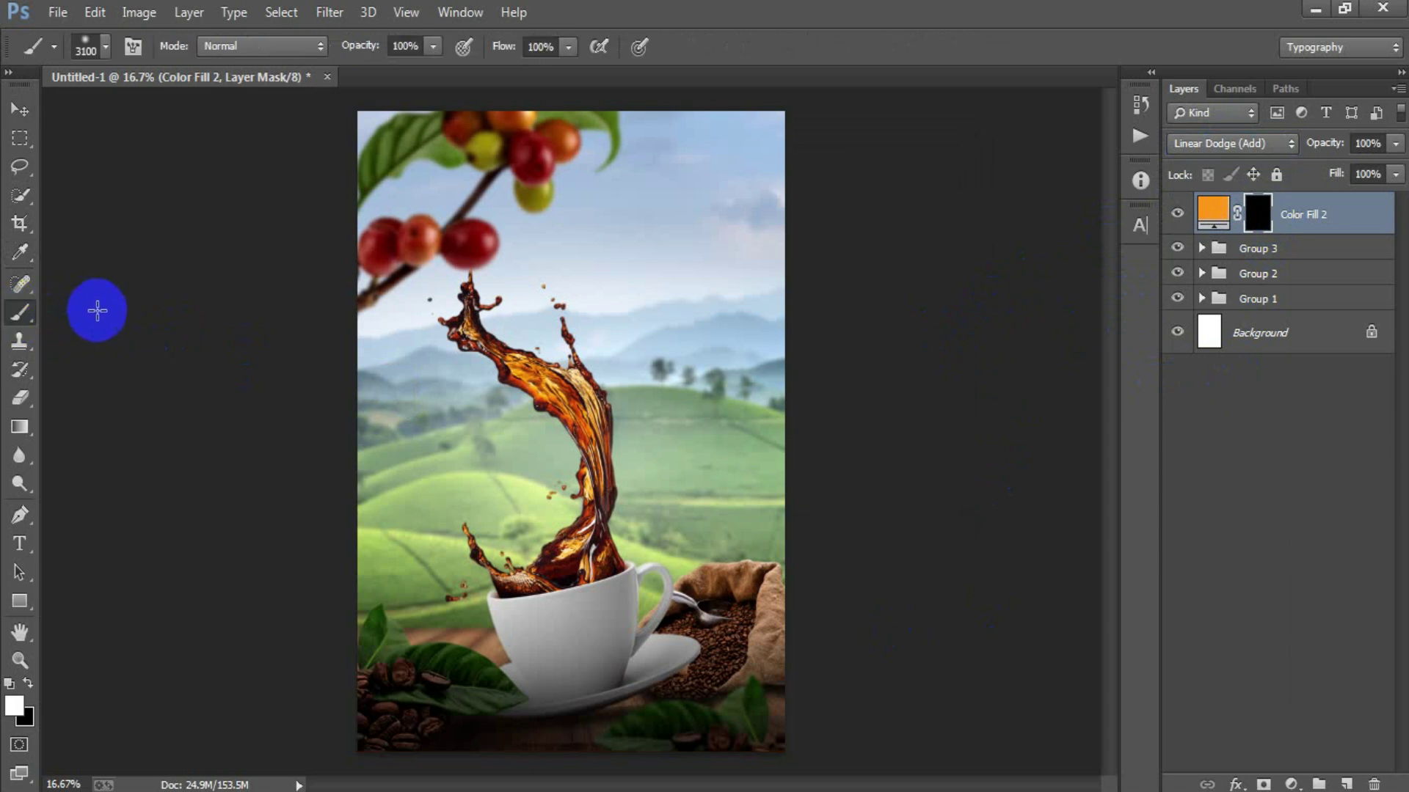
pyautogui.rightClick(25, 314)
pyautogui.click(73, 294)
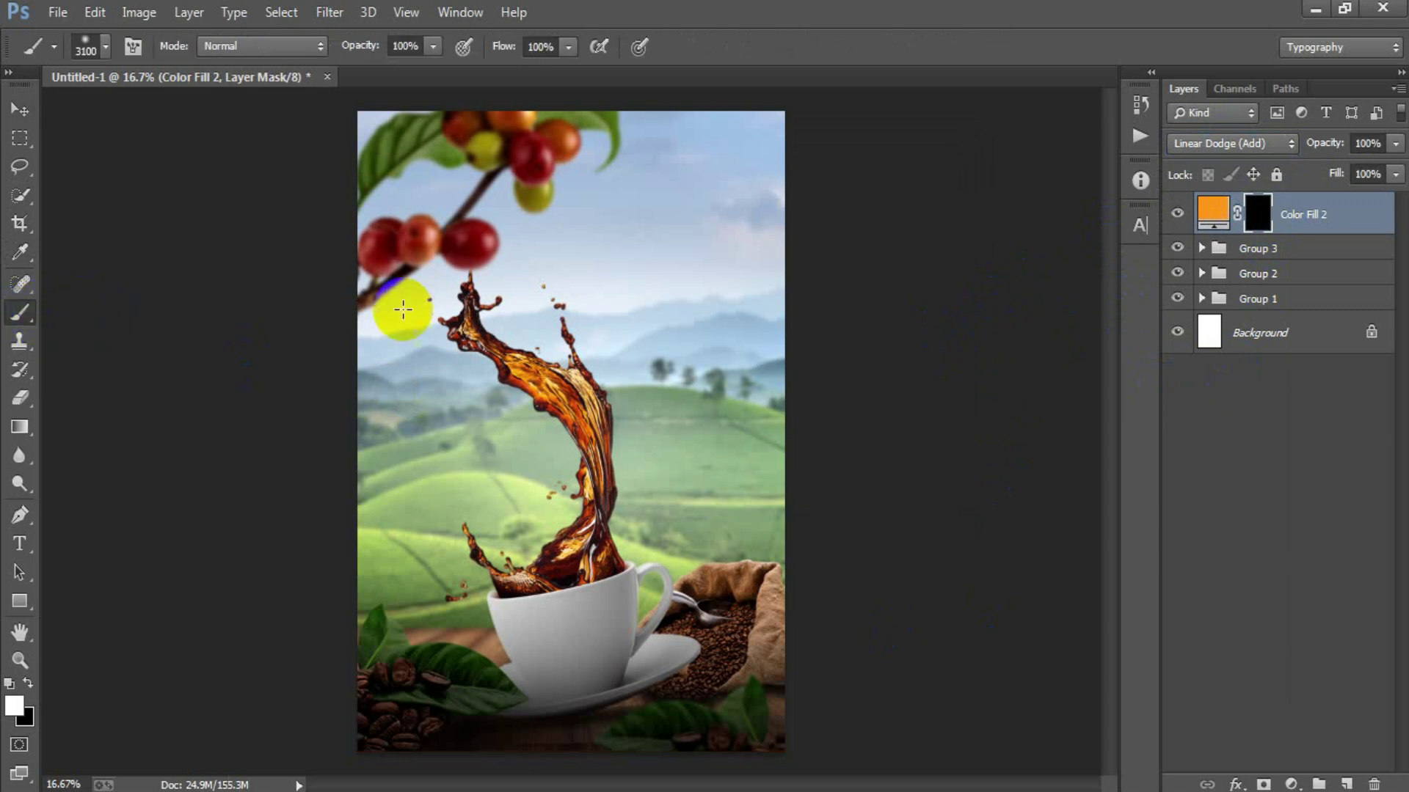
pyautogui.rightClick(525, 276)
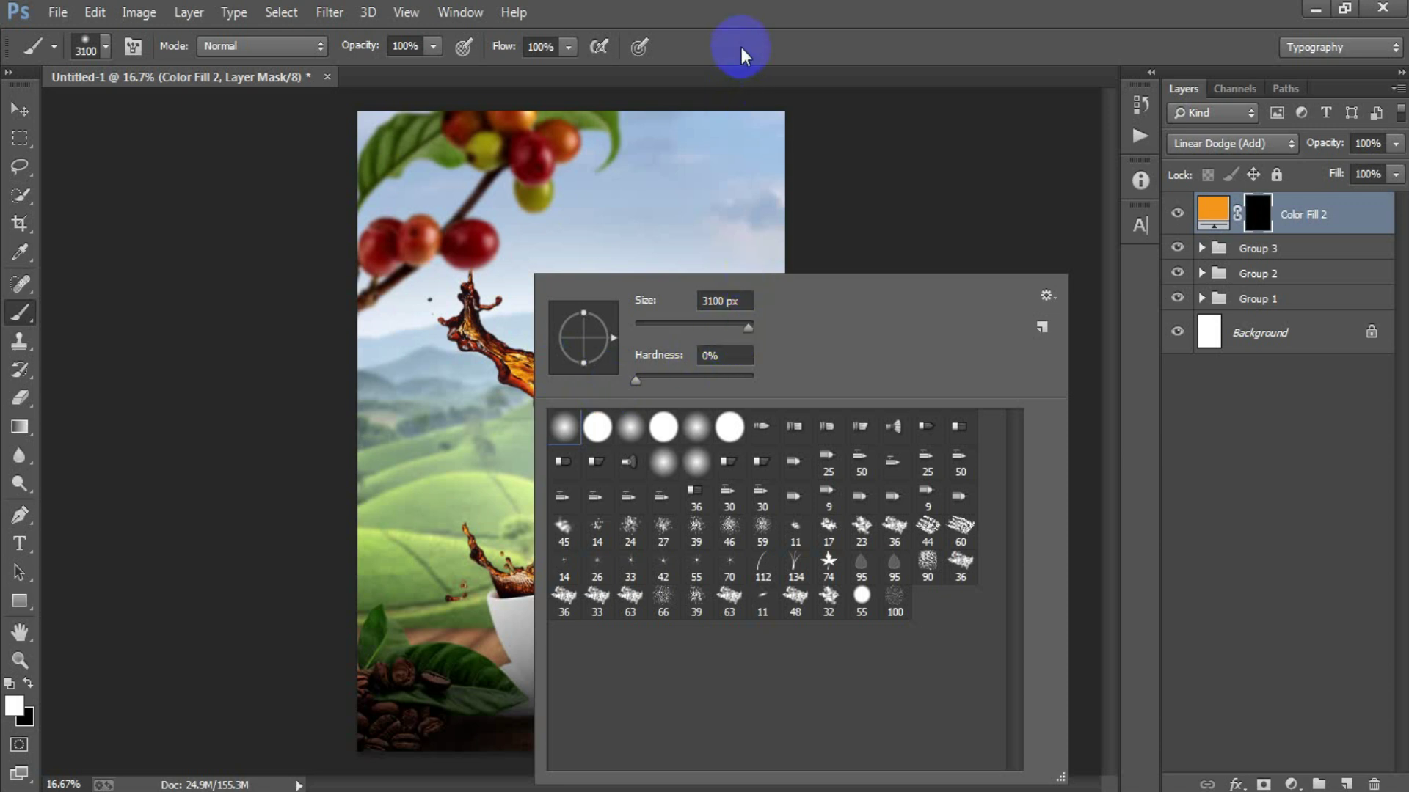
pyautogui.click(739, 42)
pyautogui.click(10, 682)
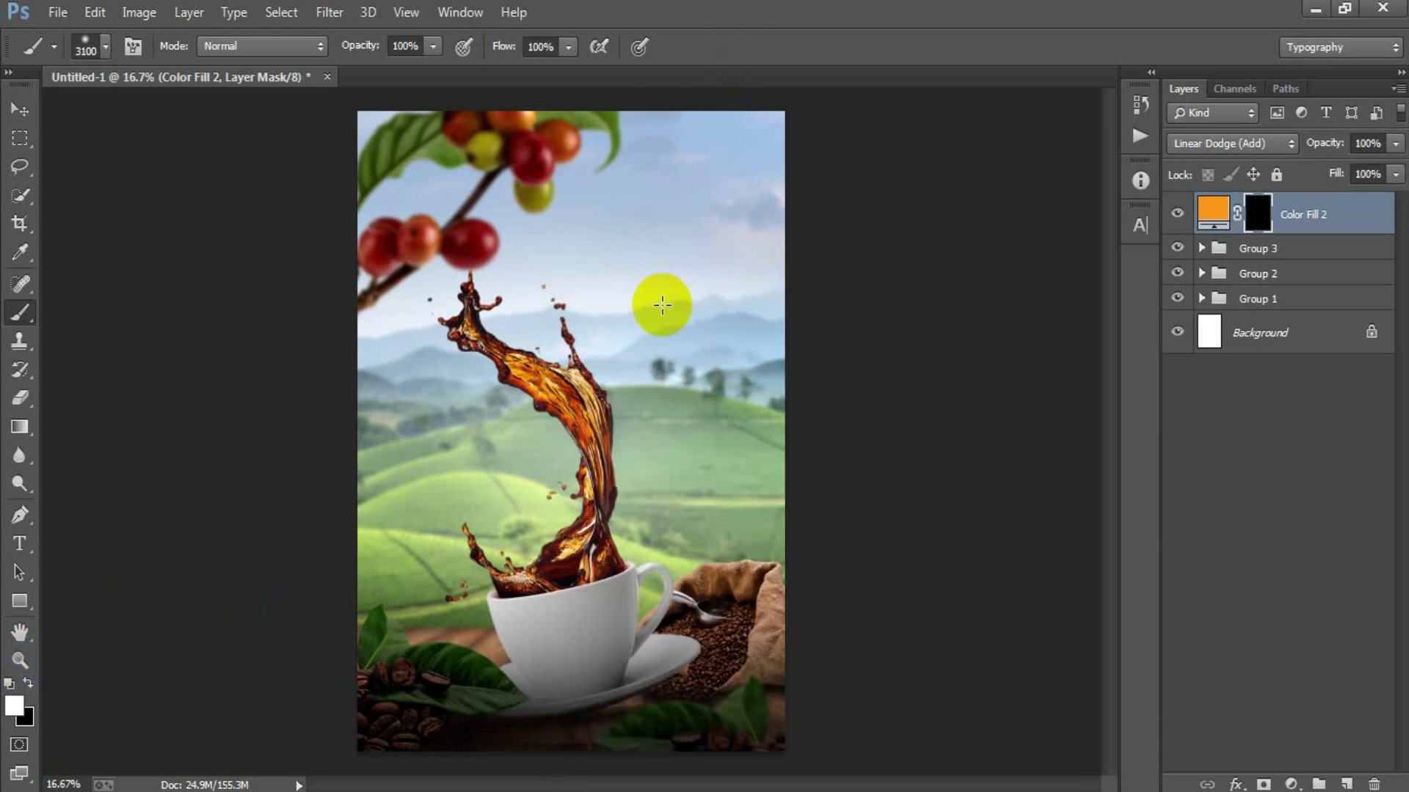
pyautogui.click(737, 171)
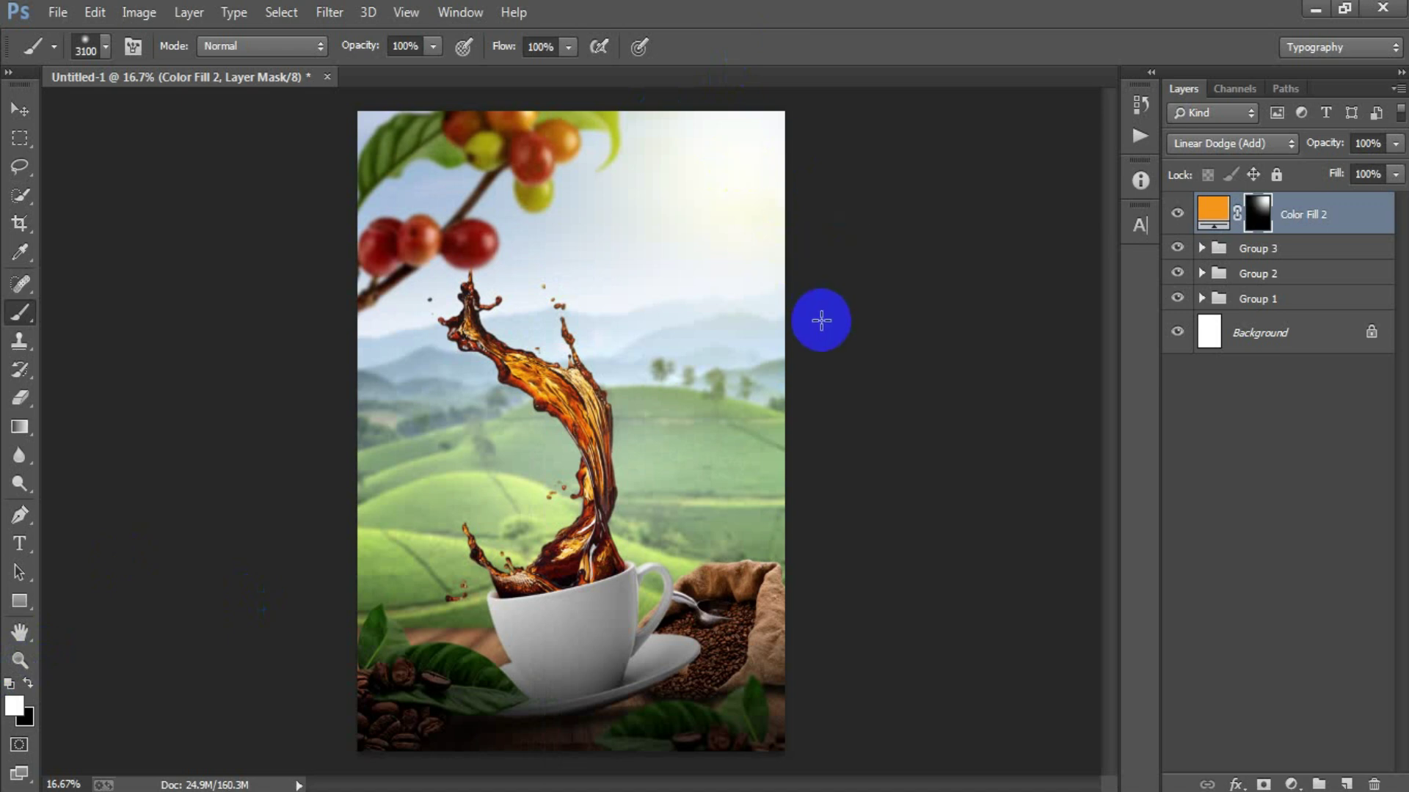
pyautogui.hotkey('ctrl', 'z')
pyautogui.click(692, 212)
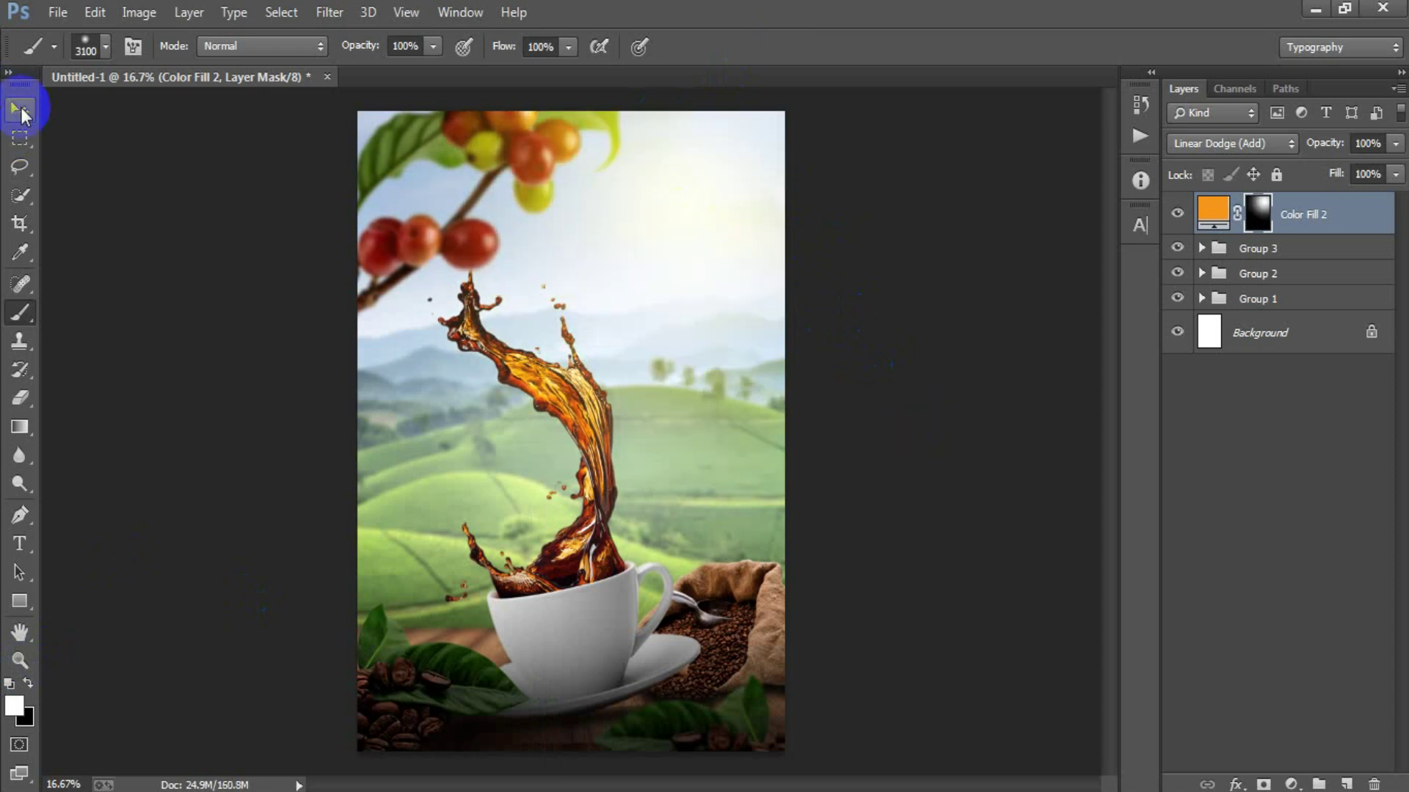
pyautogui.click(20, 110)
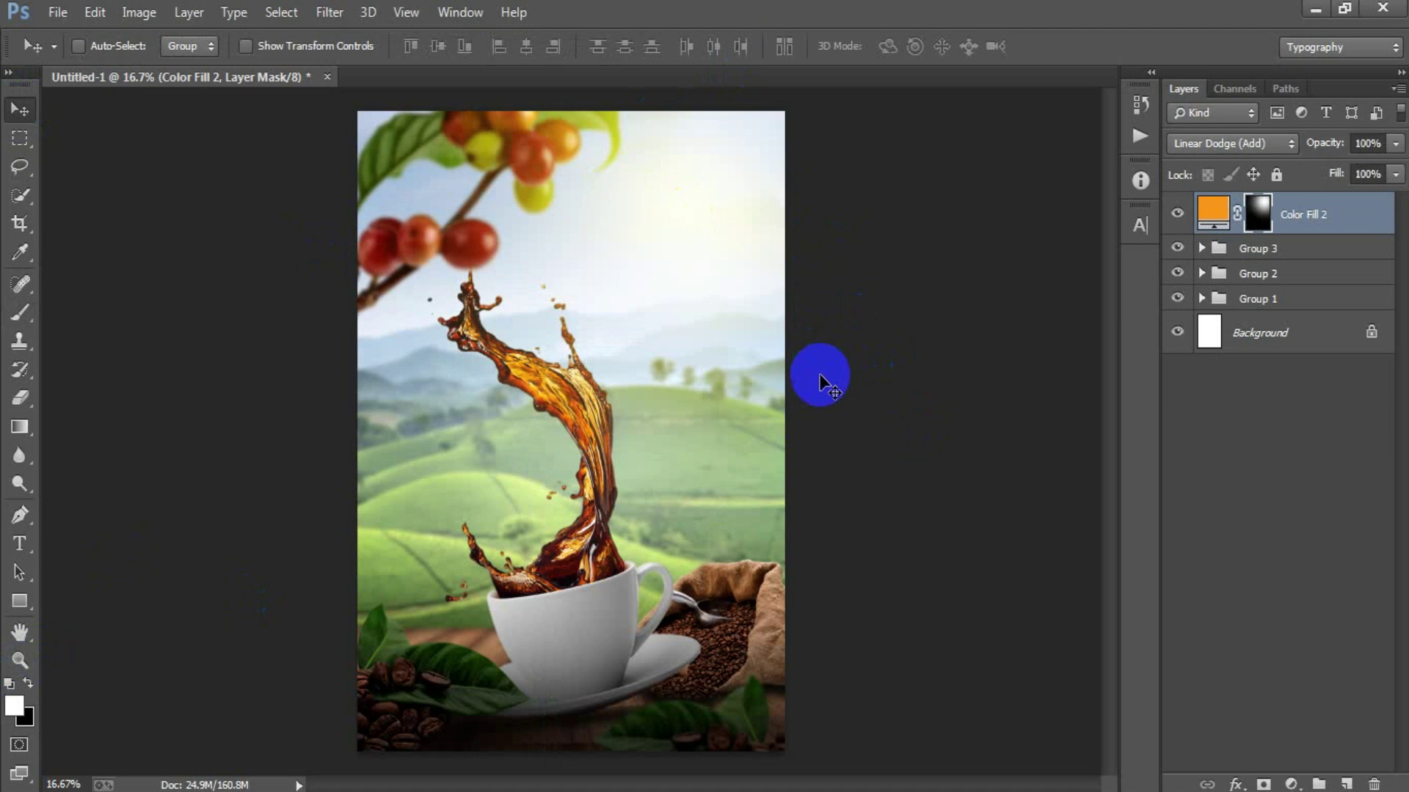
# Add an FFB256 light-orange Color Fill with inverted mask in Screen mode
pyautogui.click(1290, 783)
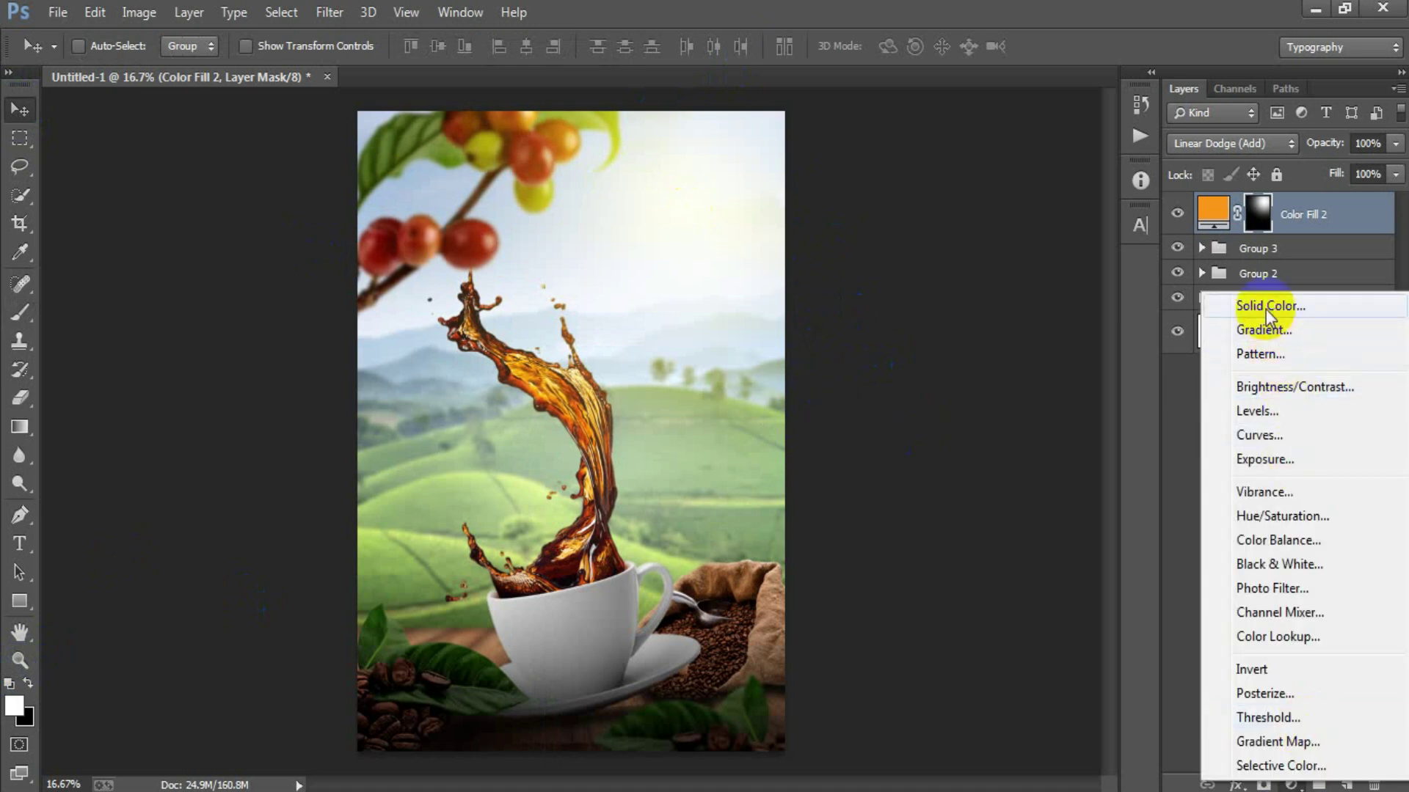
pyautogui.click(1265, 307)
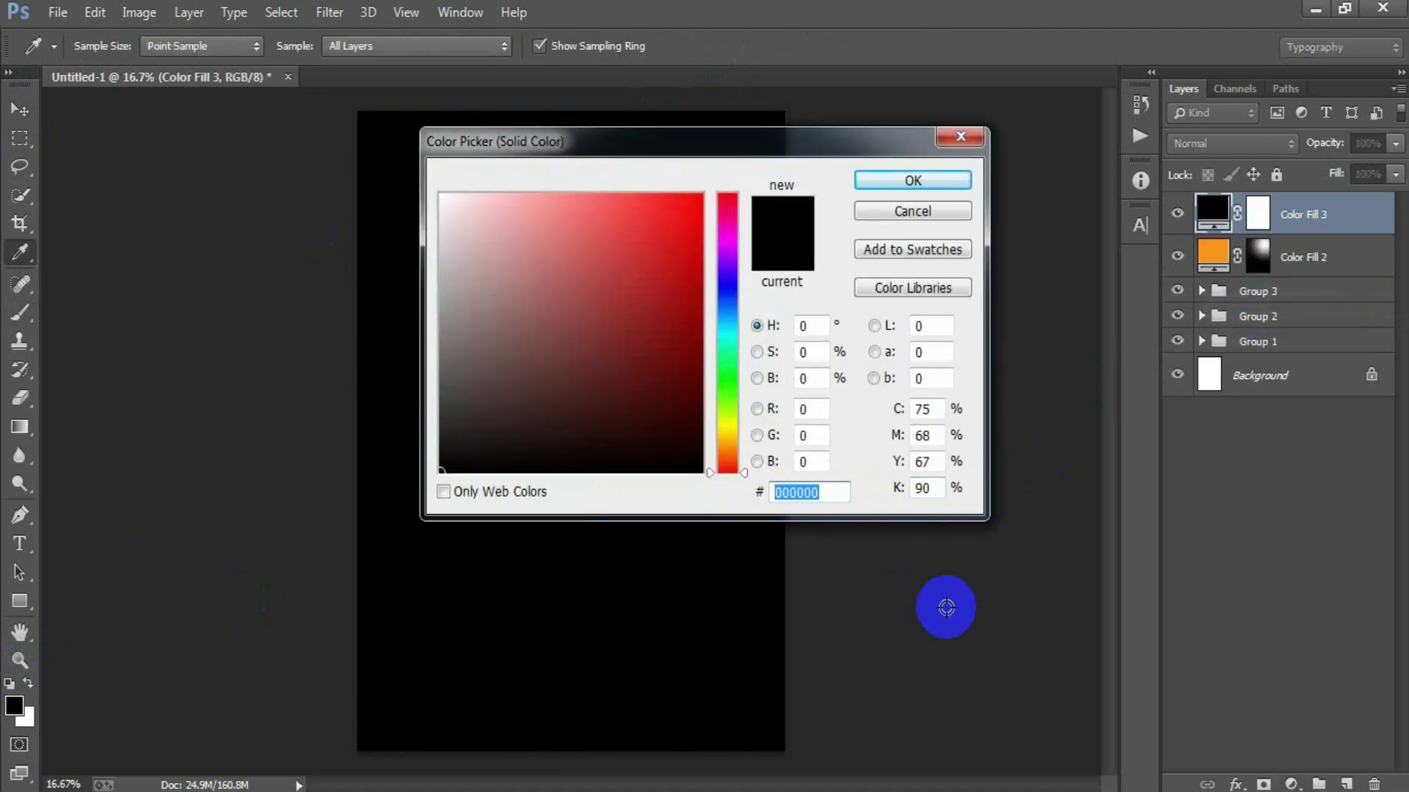
pyautogui.write('FFB256')
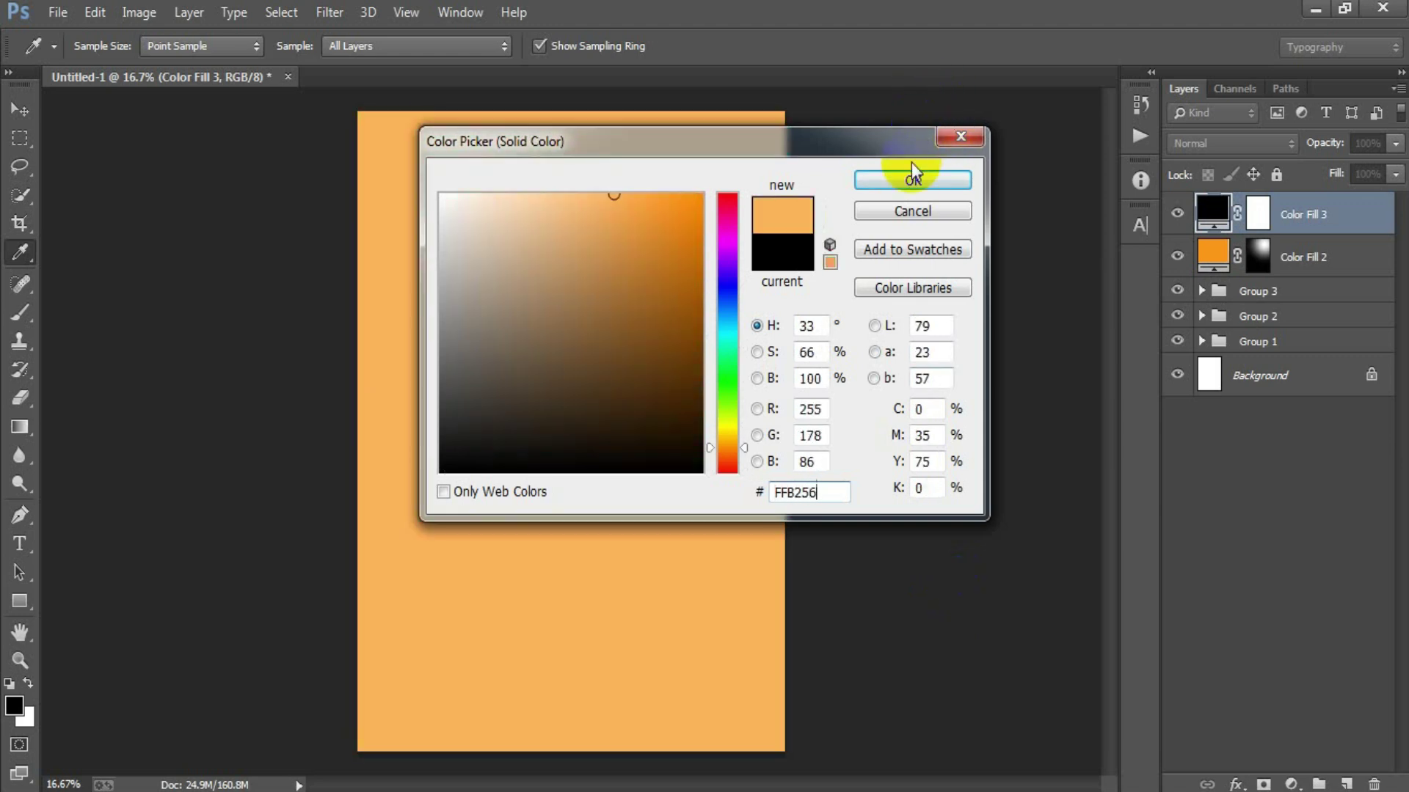
pyautogui.click(912, 179)
pyautogui.click(1258, 213)
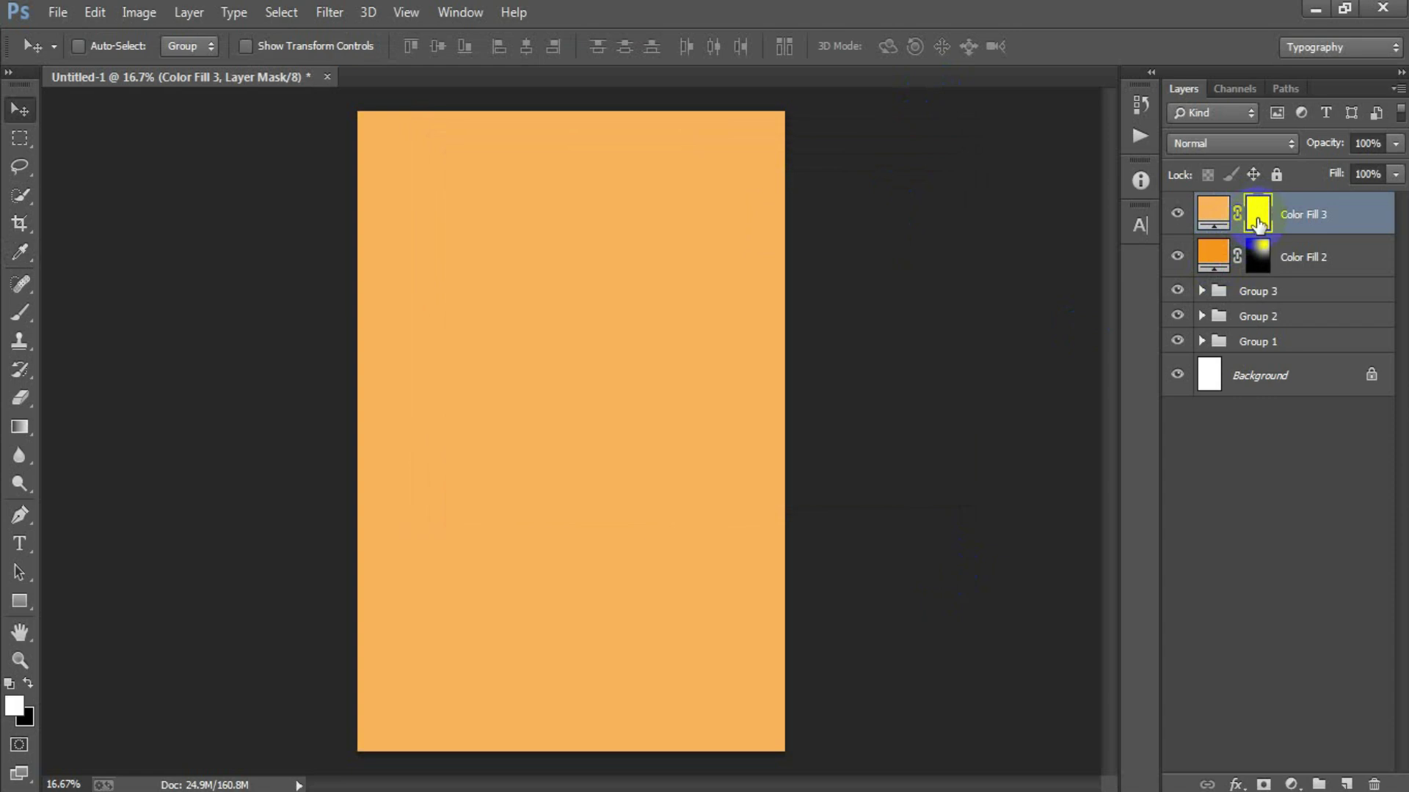
pyautogui.hotkey('ctrl', 'i')
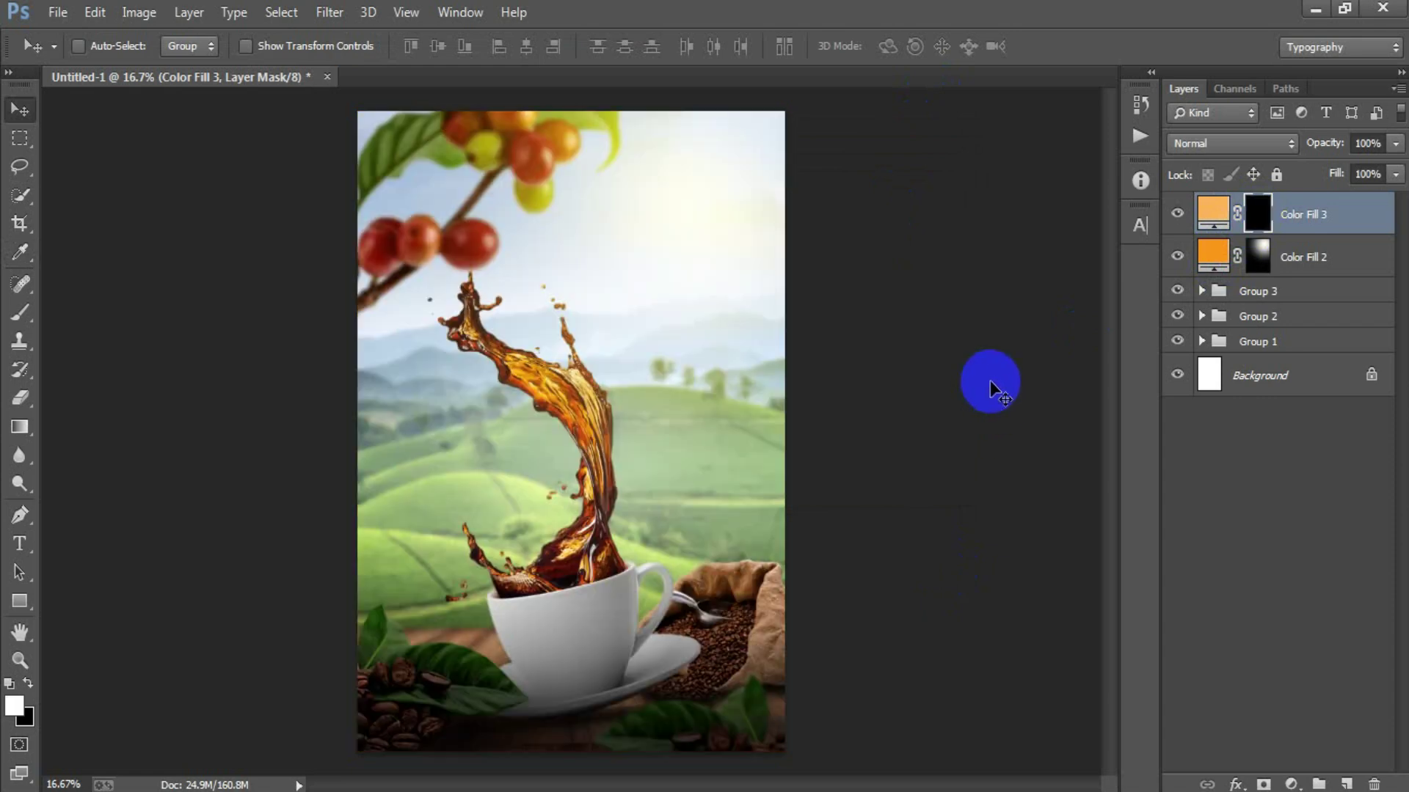
pyautogui.click(1222, 144)
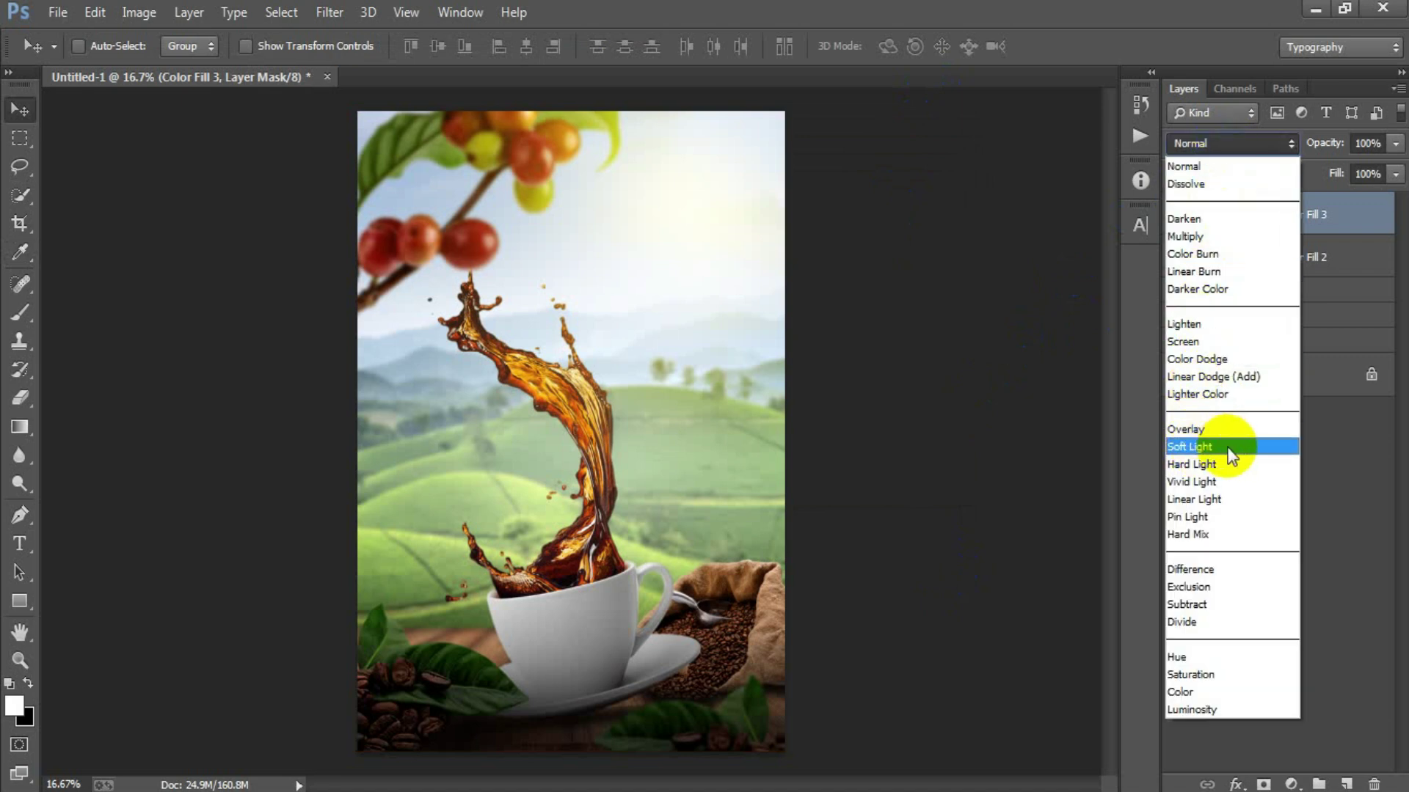
pyautogui.click(1228, 342)
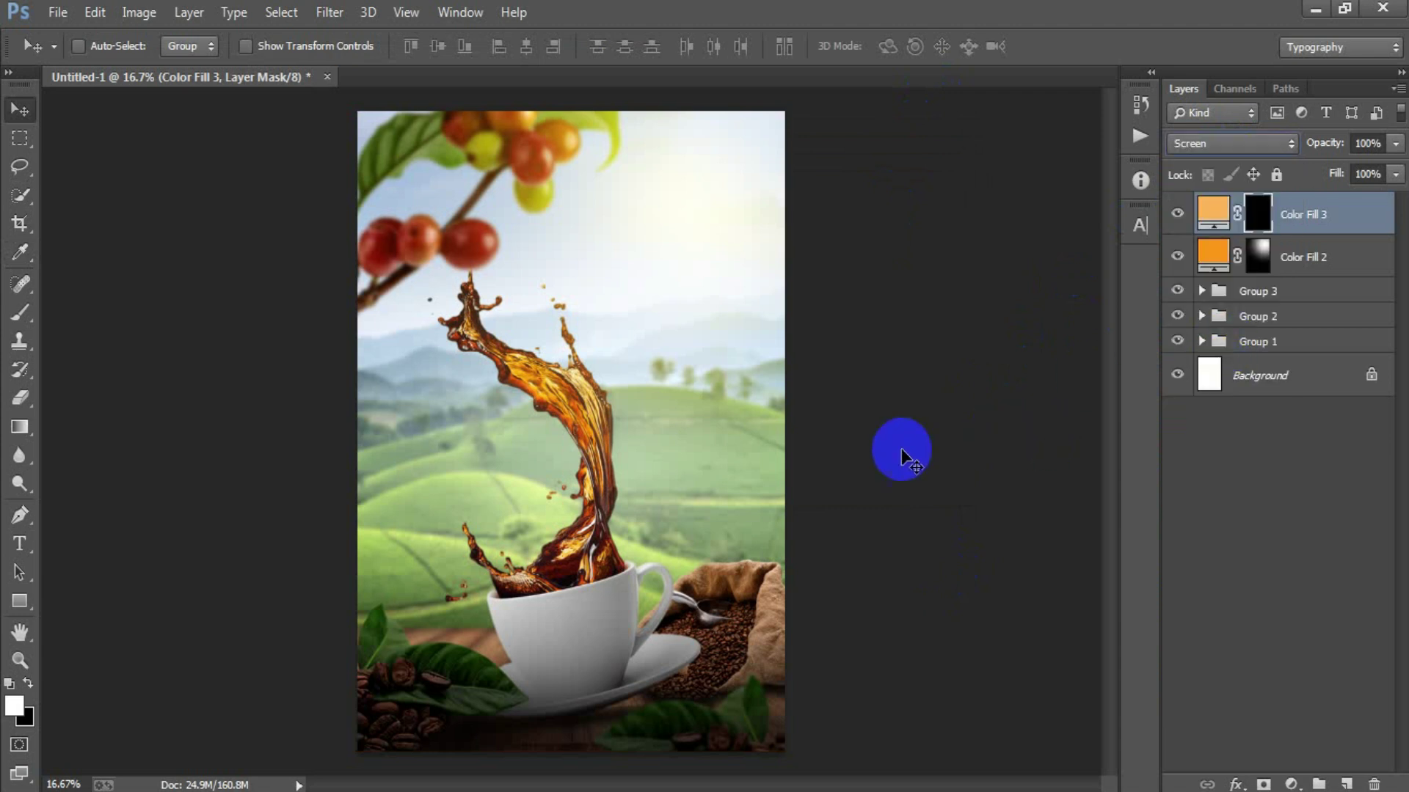
# Brush white into the mask's top-right corner and compare the glow on and off
pyautogui.moveTo(21, 311); pyautogui.dragTo(66, 311)
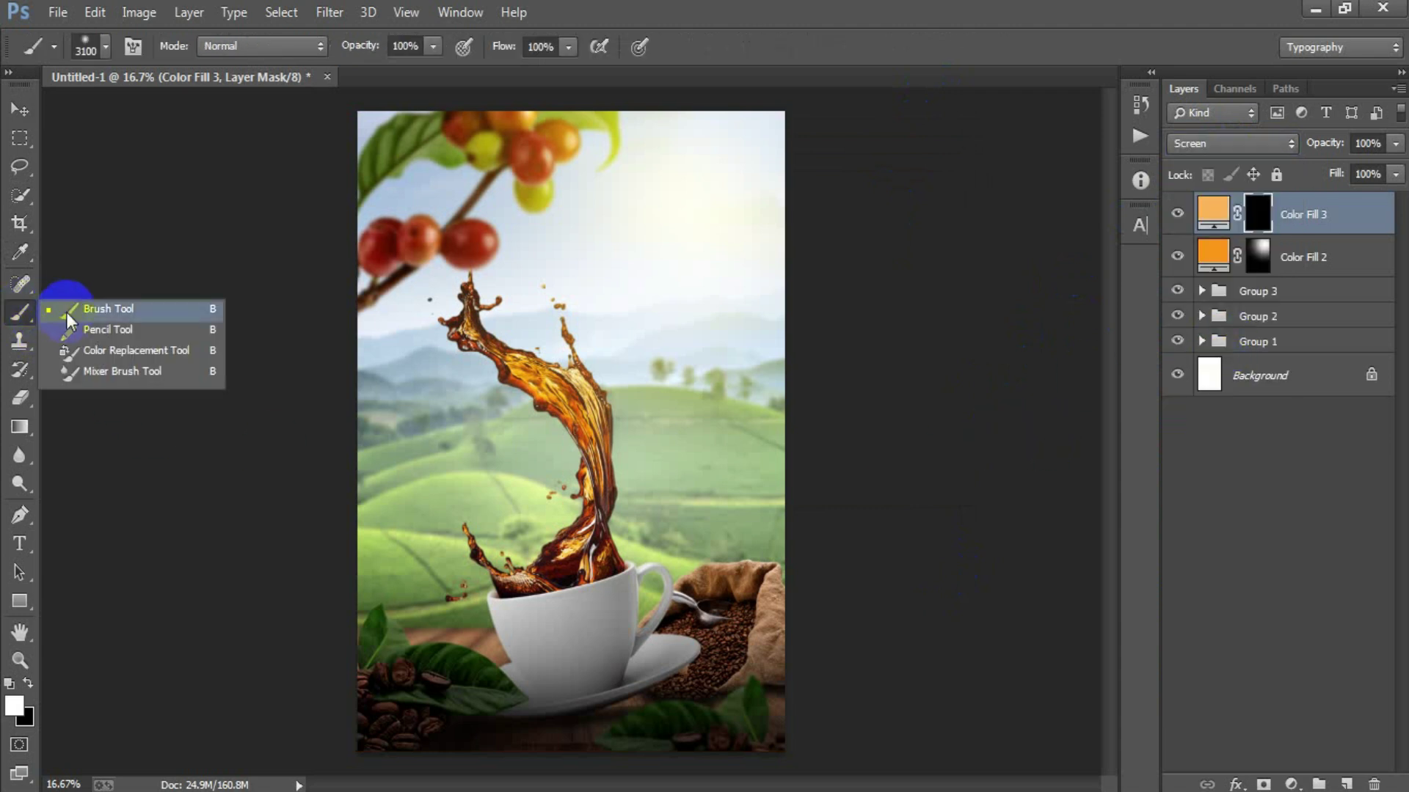
pyautogui.moveTo(755, 138); pyautogui.dragTo(762, 133)
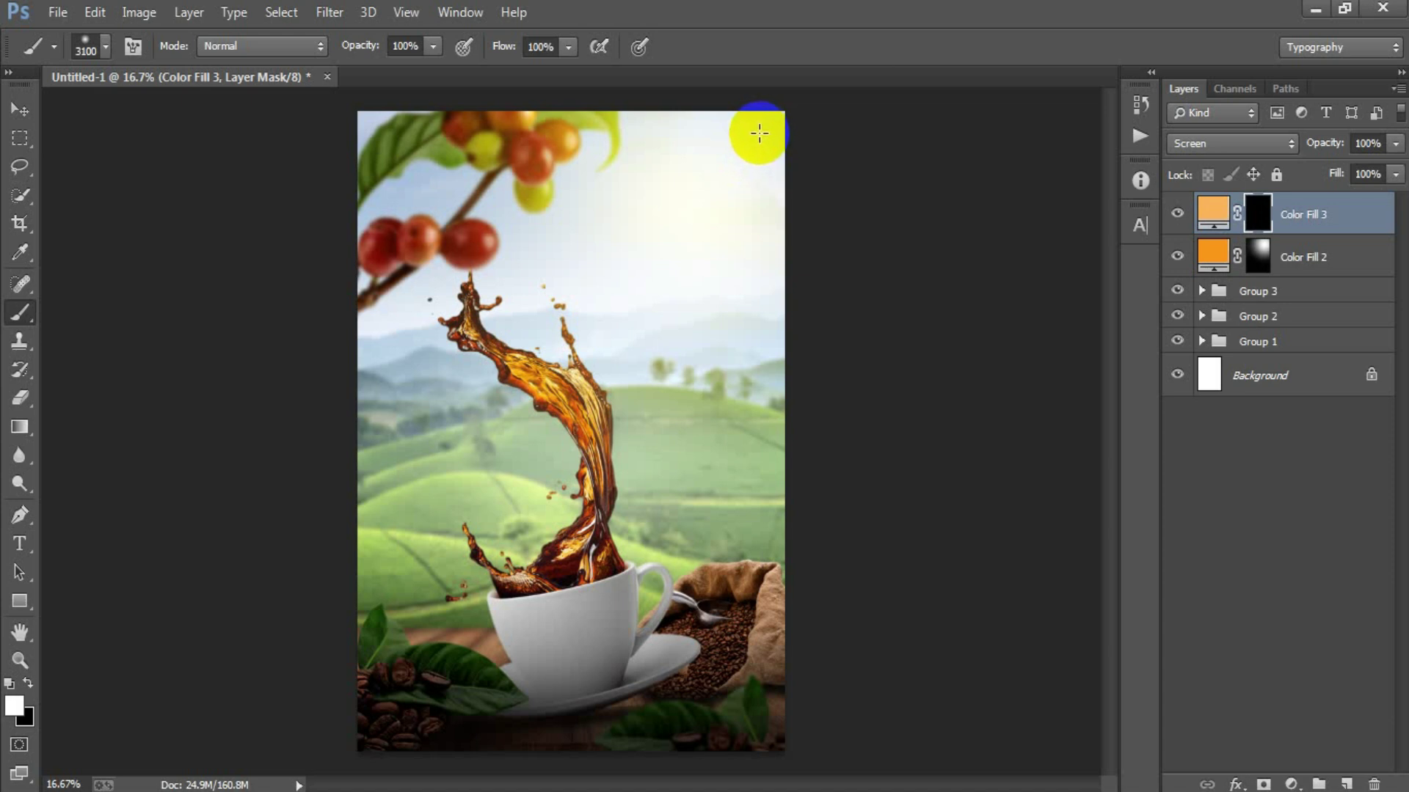
pyautogui.moveTo(760, 132); pyautogui.dragTo(760, 133)
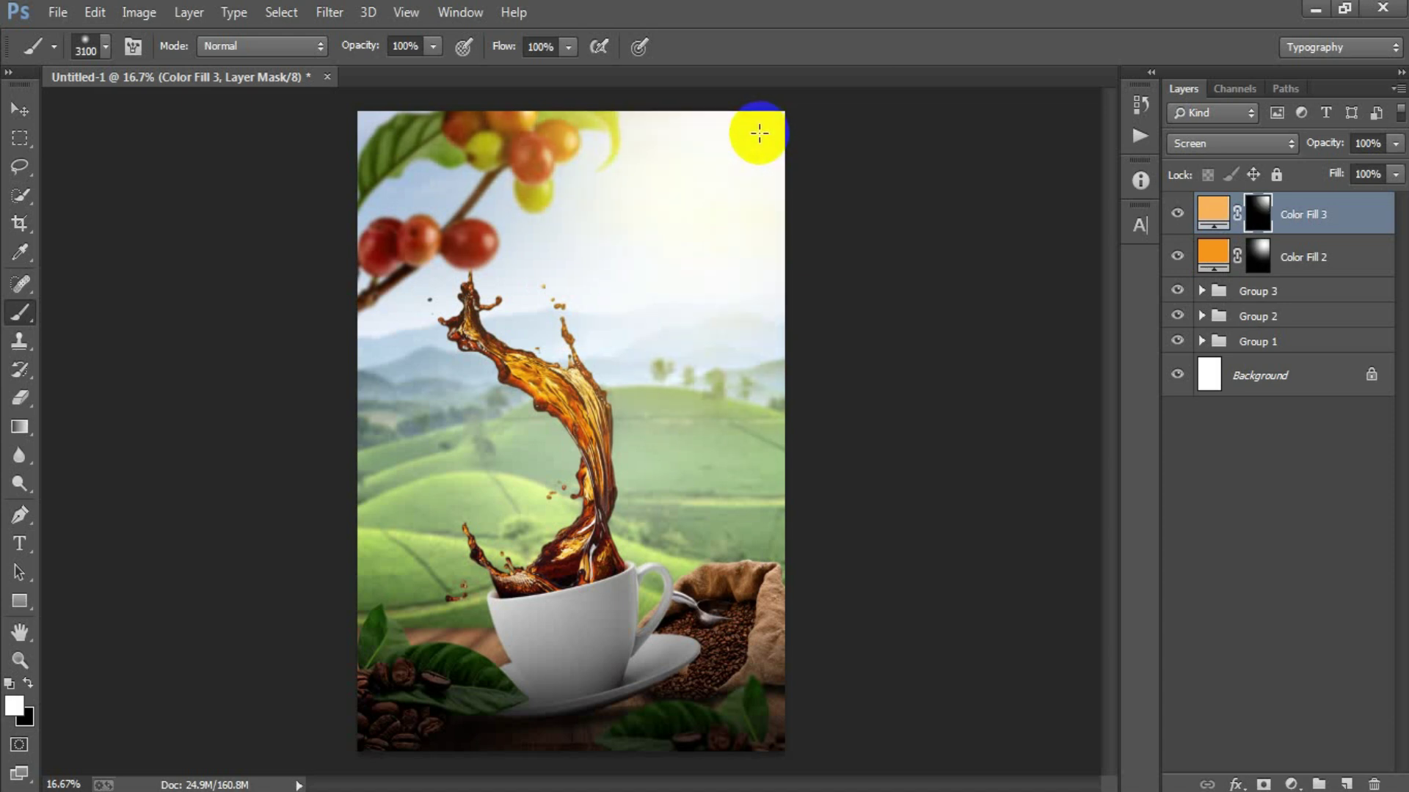
pyautogui.click(26, 116)
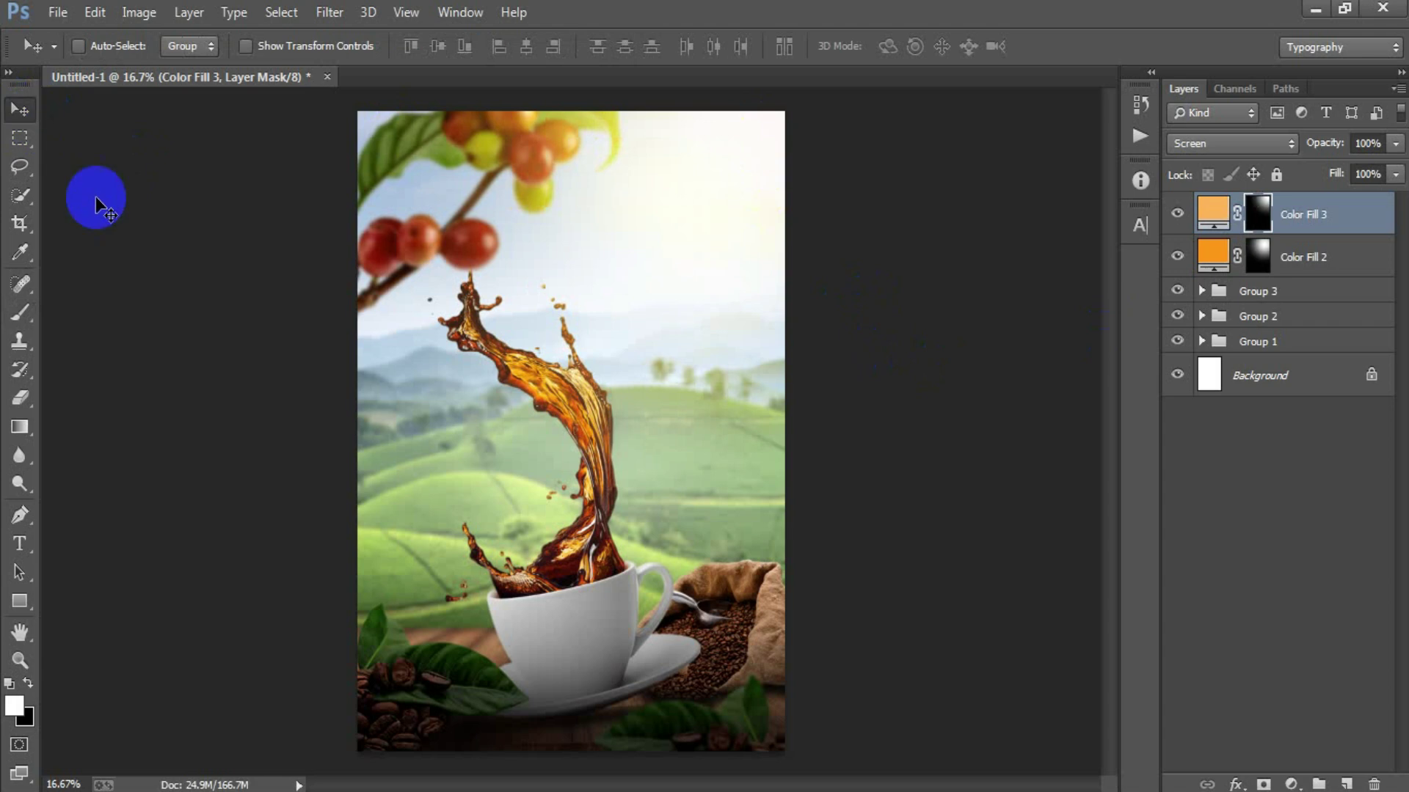
pyautogui.click(1177, 214)
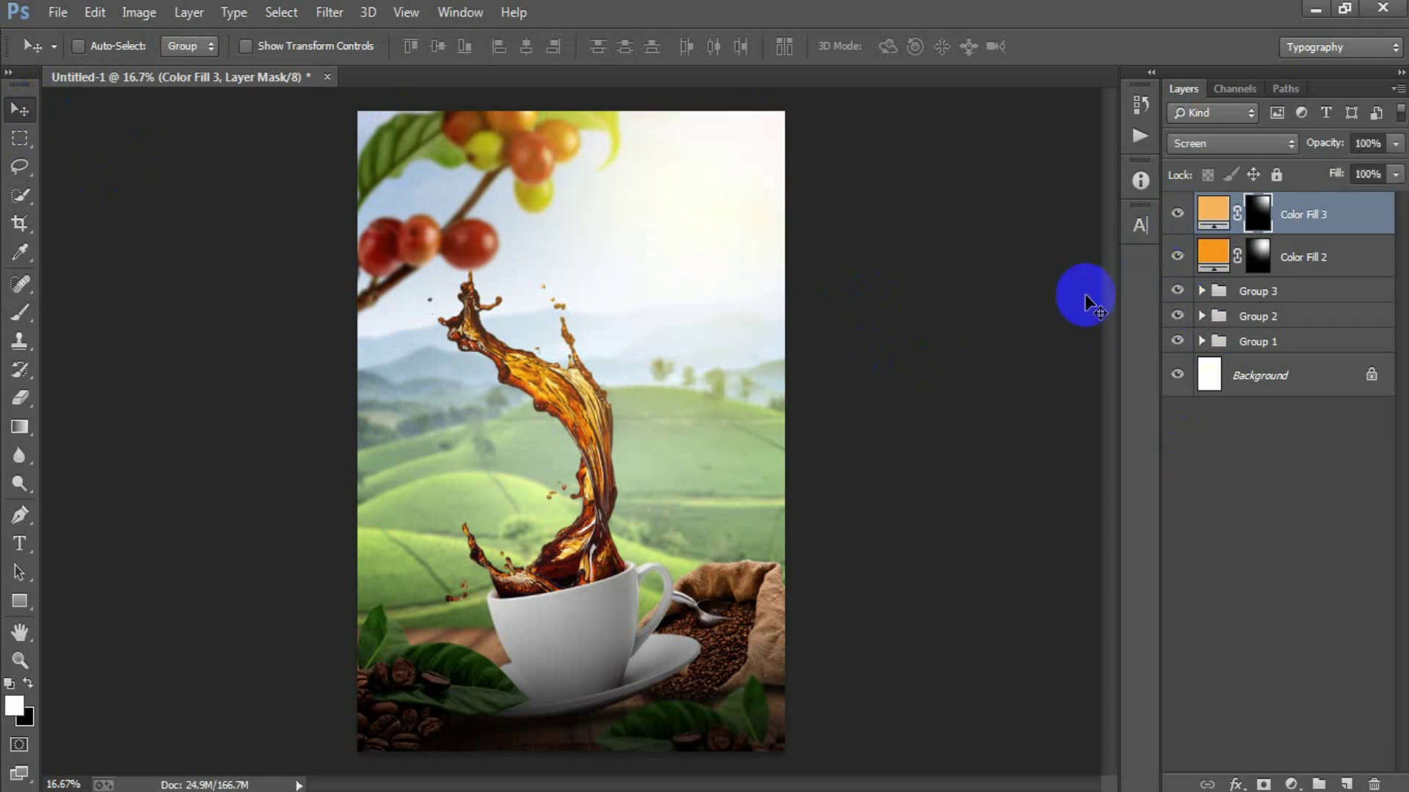
pyautogui.keyDown('shift'); pyautogui.click(1295, 258); pyautogui.keyUp('shift')
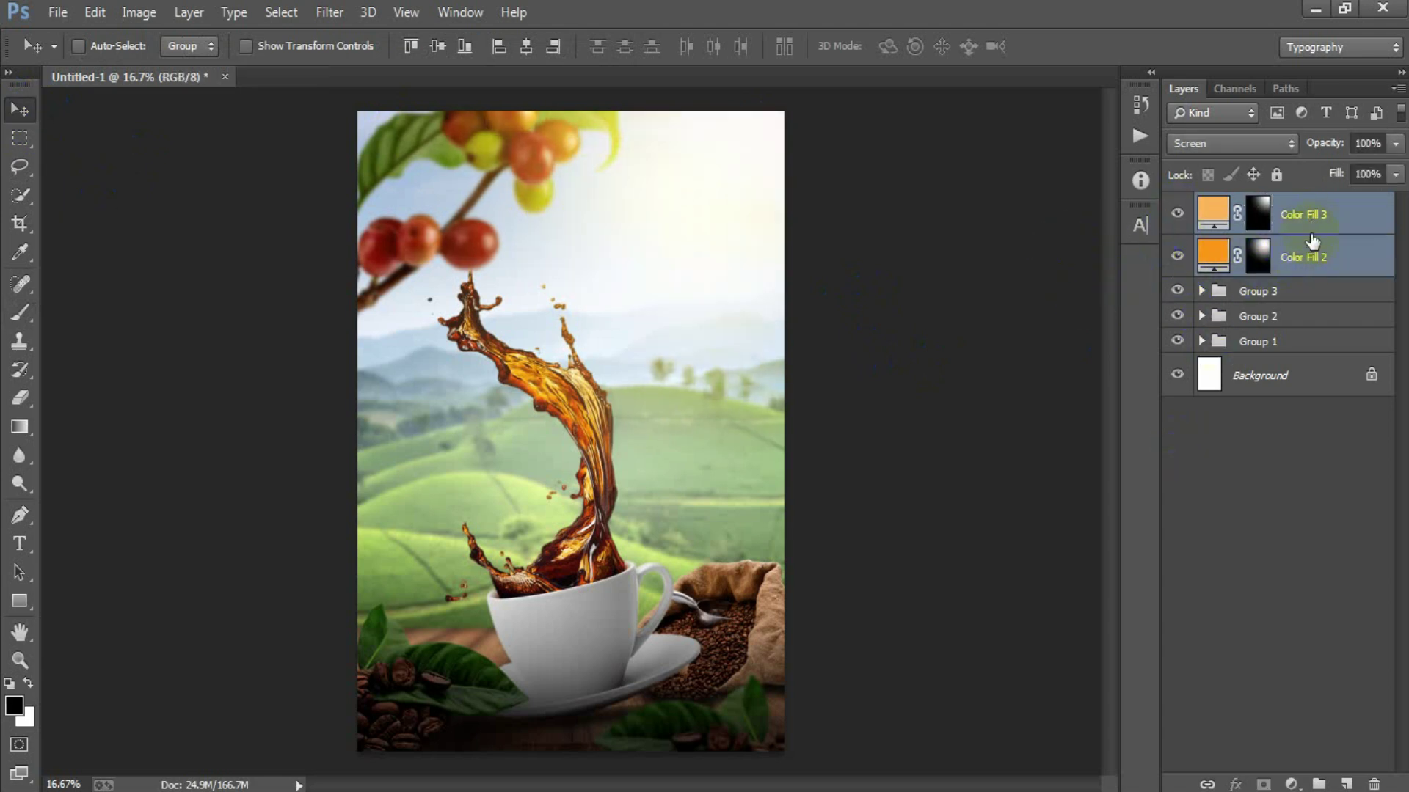
# Group the two colour fill layers into Group 2, check the groups, and add a new layer
pyautogui.click(1007, 354)
pyautogui.hotkey('ctrl', 'g')
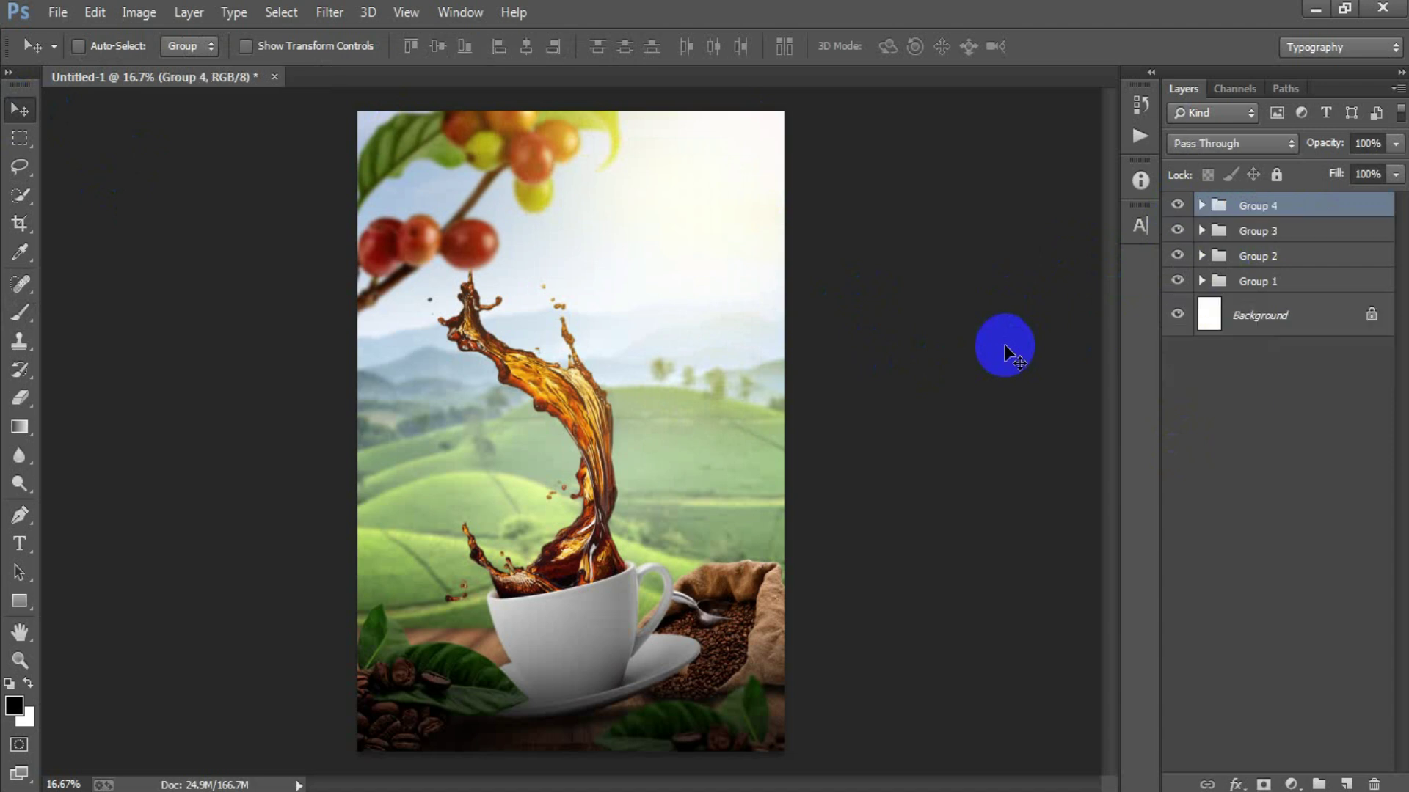
pyautogui.click(1341, 257)
pyautogui.click(1176, 255)
pyautogui.click(1177, 230)
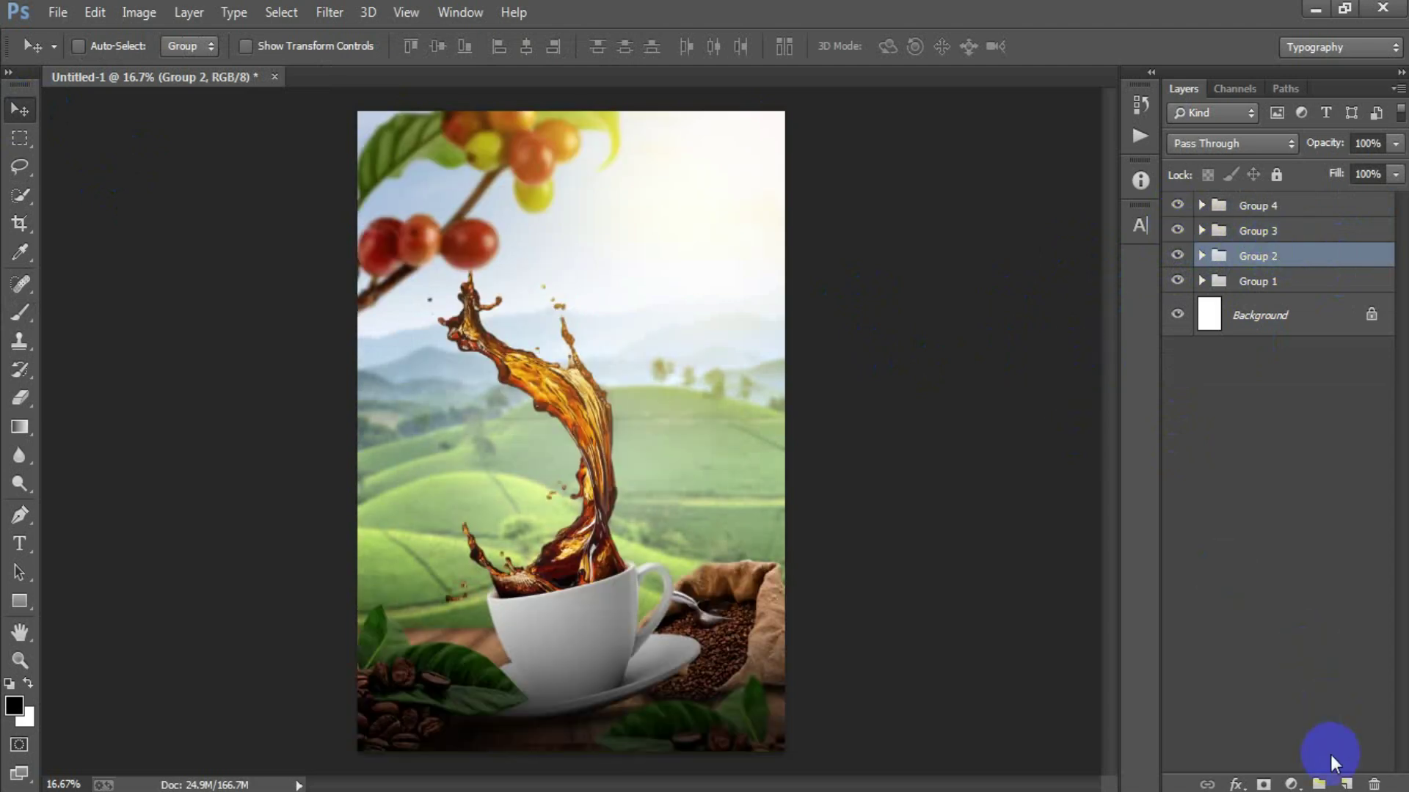
pyautogui.click(1347, 784)
# Add the 'Coffee Time' text, scale it to about 785%, and move it up over the splash
pyautogui.click(19, 546)
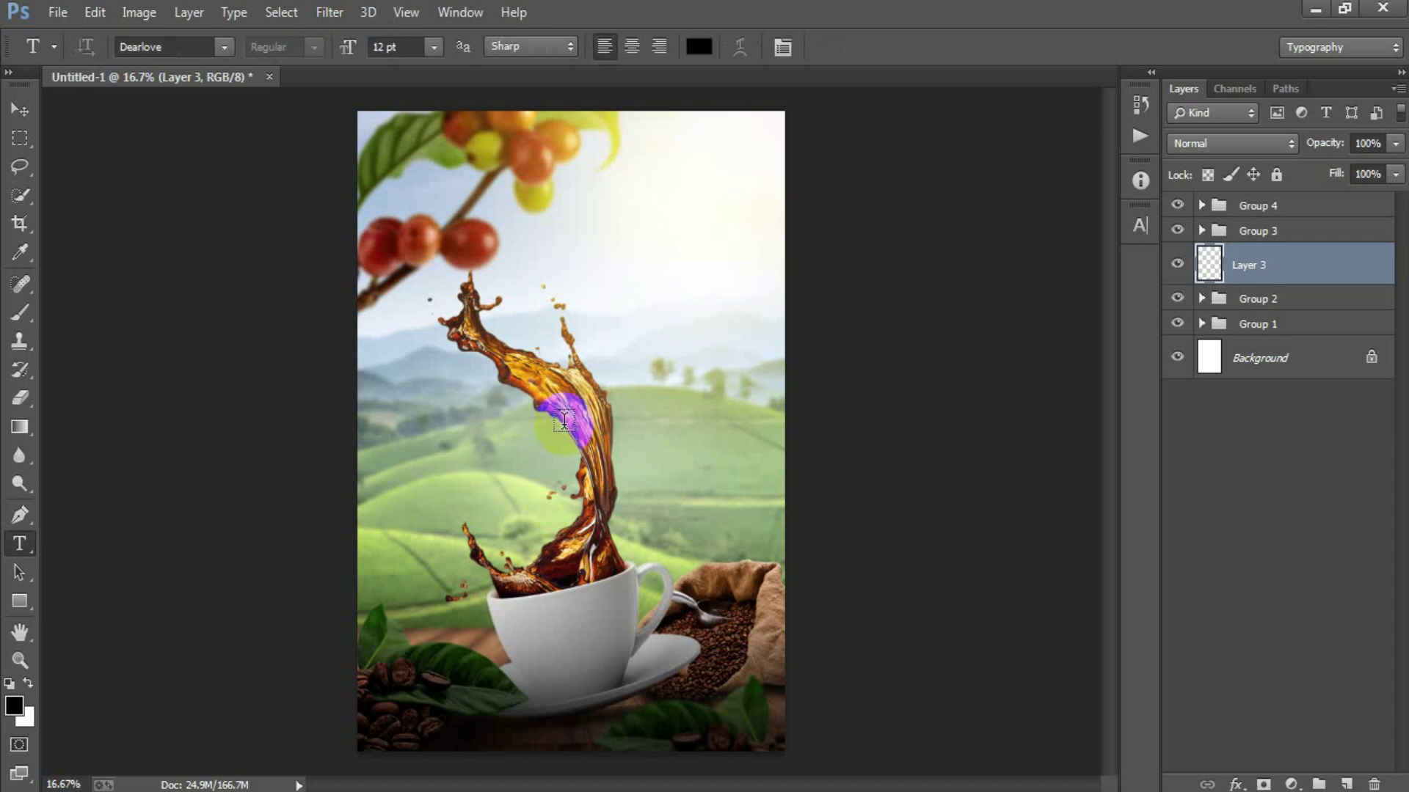
pyautogui.click(737, 443)
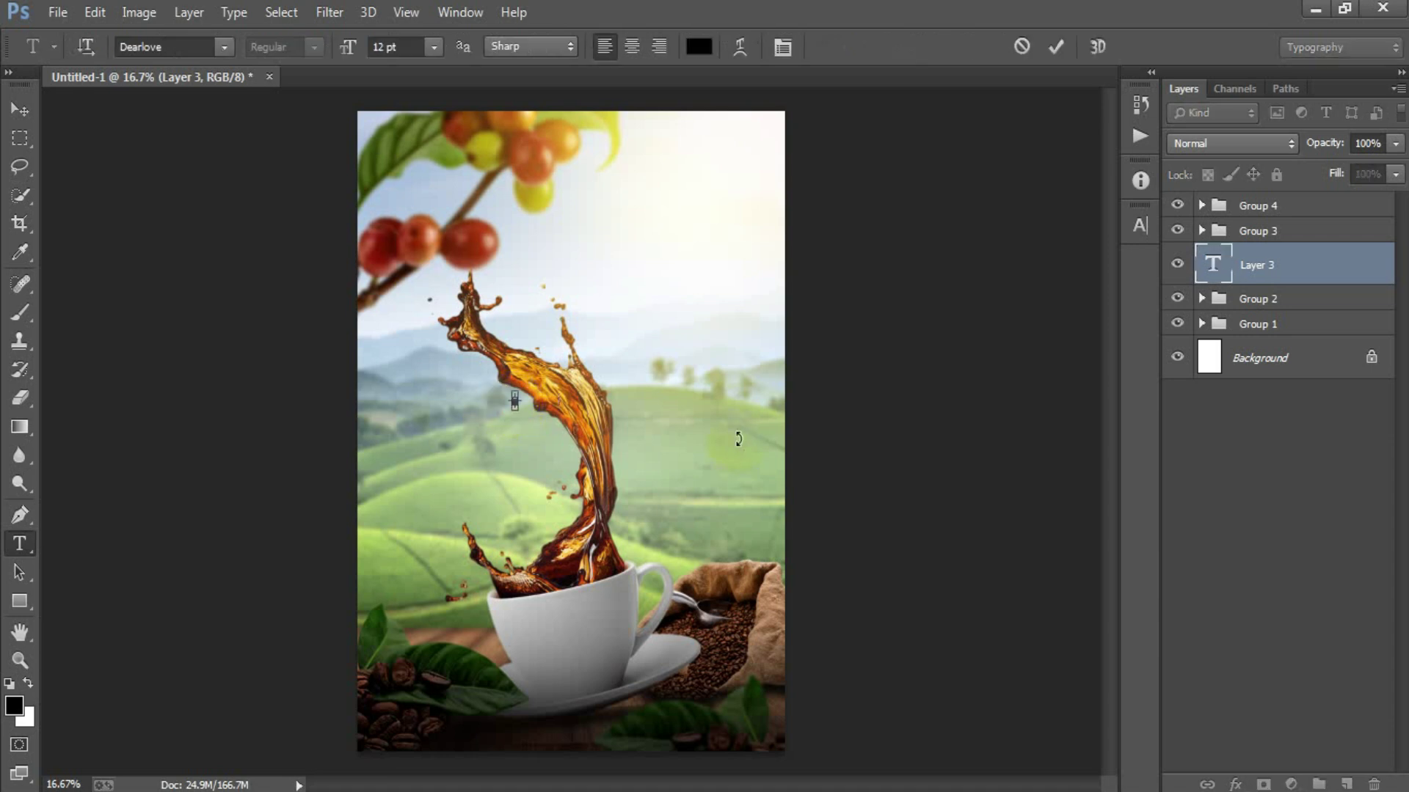
pyautogui.click(18, 110)
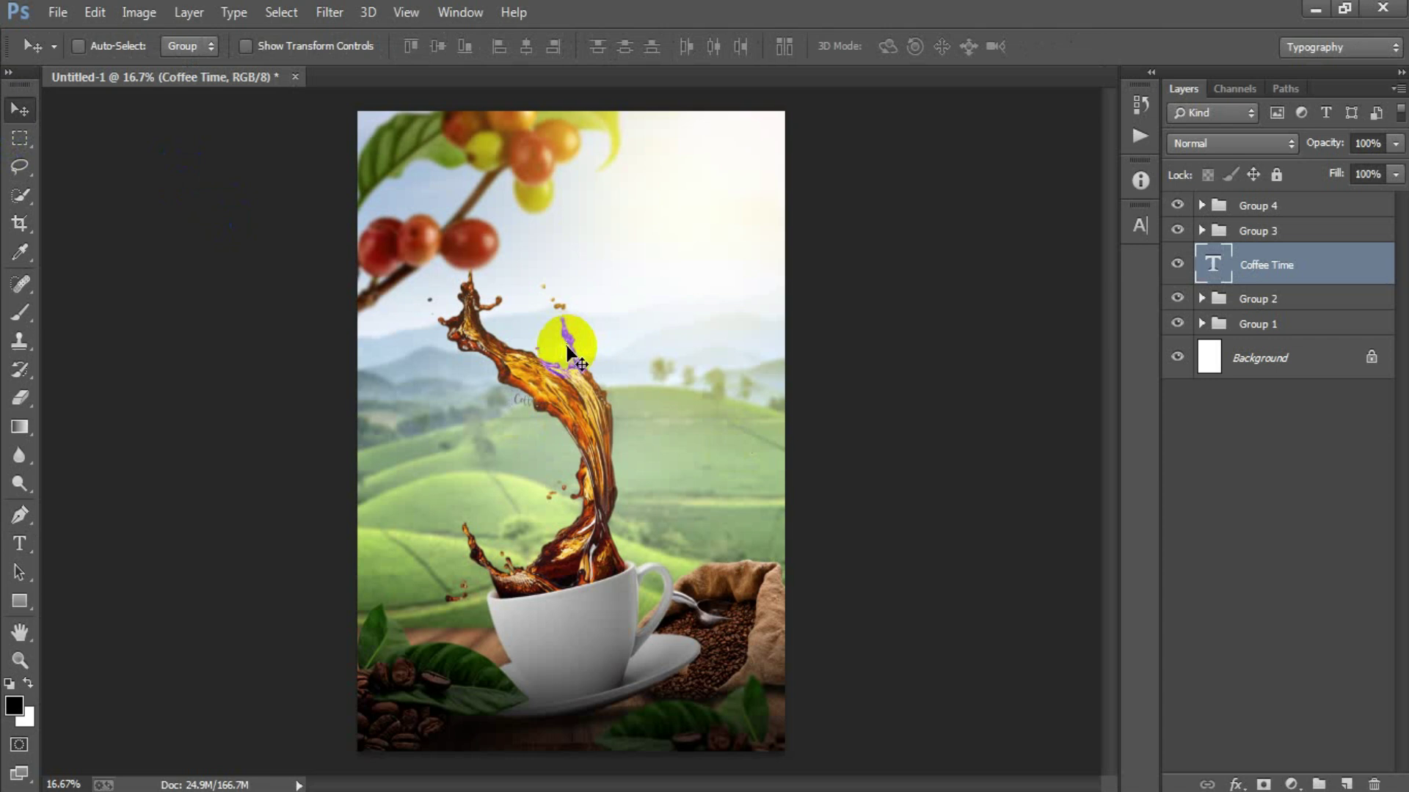
pyautogui.hotkey('ctrl', 't')
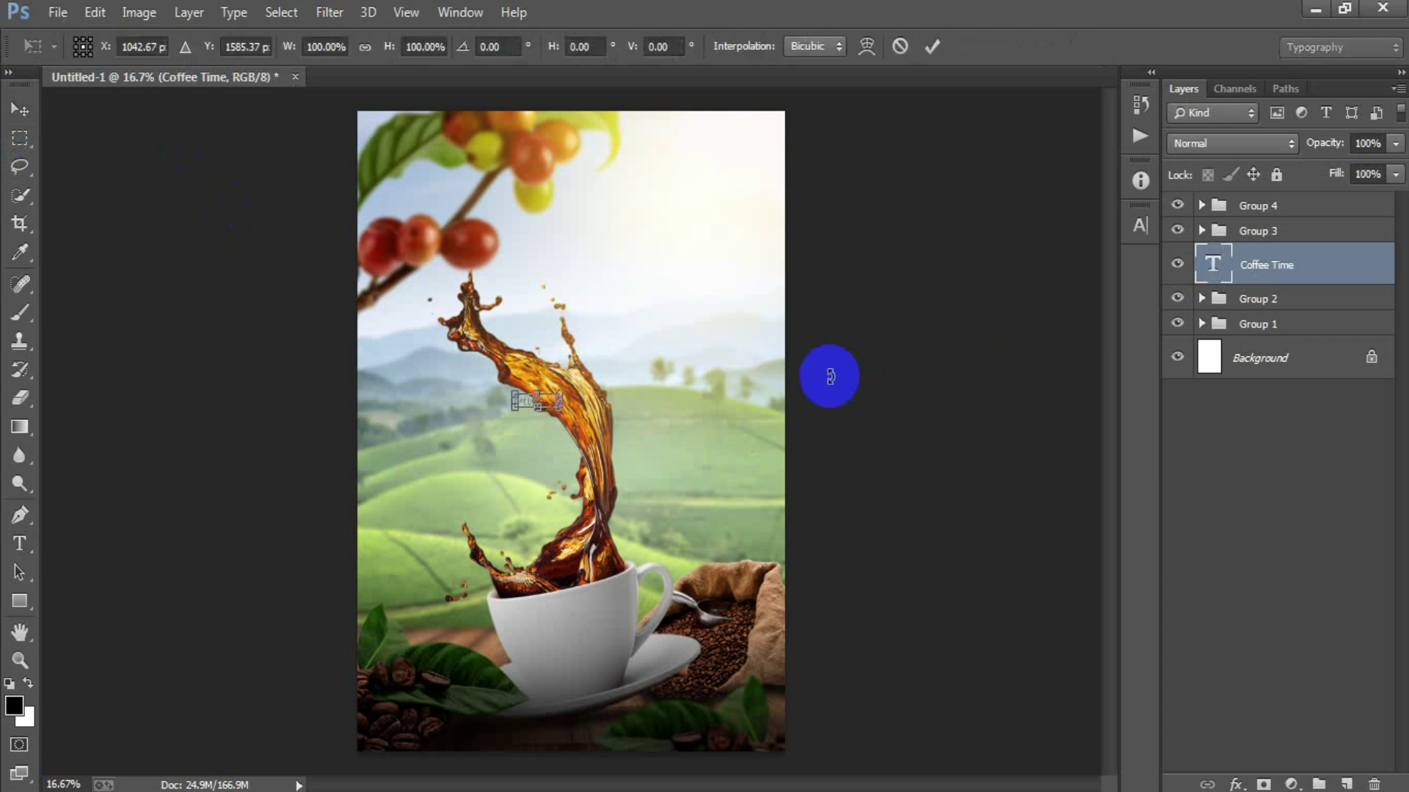
pyautogui.moveTo(587, 439); pyautogui.dragTo(693, 555)
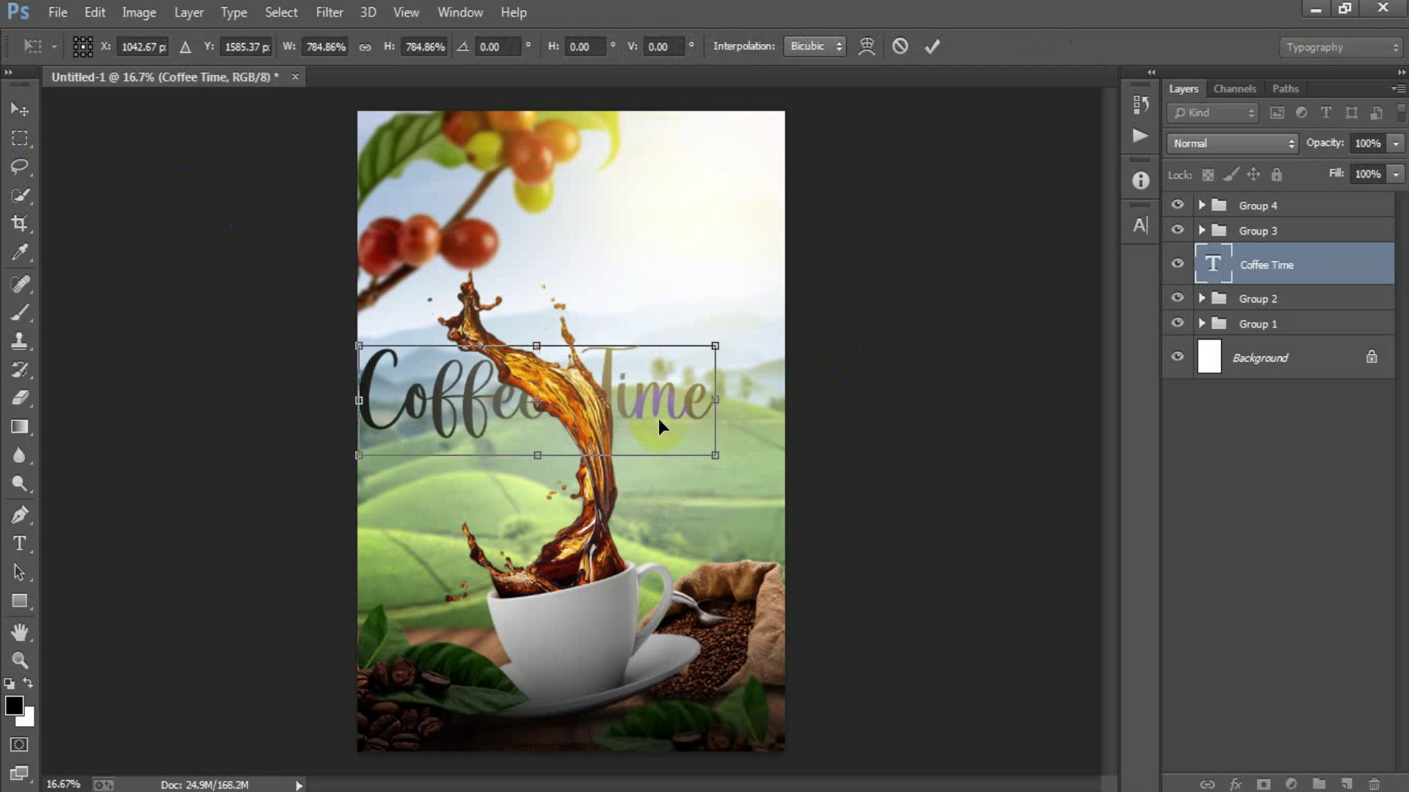
pyautogui.moveTo(649, 396)
pyautogui.mouseDown()
pyautogui.moveTo(686, 360)
pyautogui.moveTo(671, 358)
pyautogui.mouseUp()
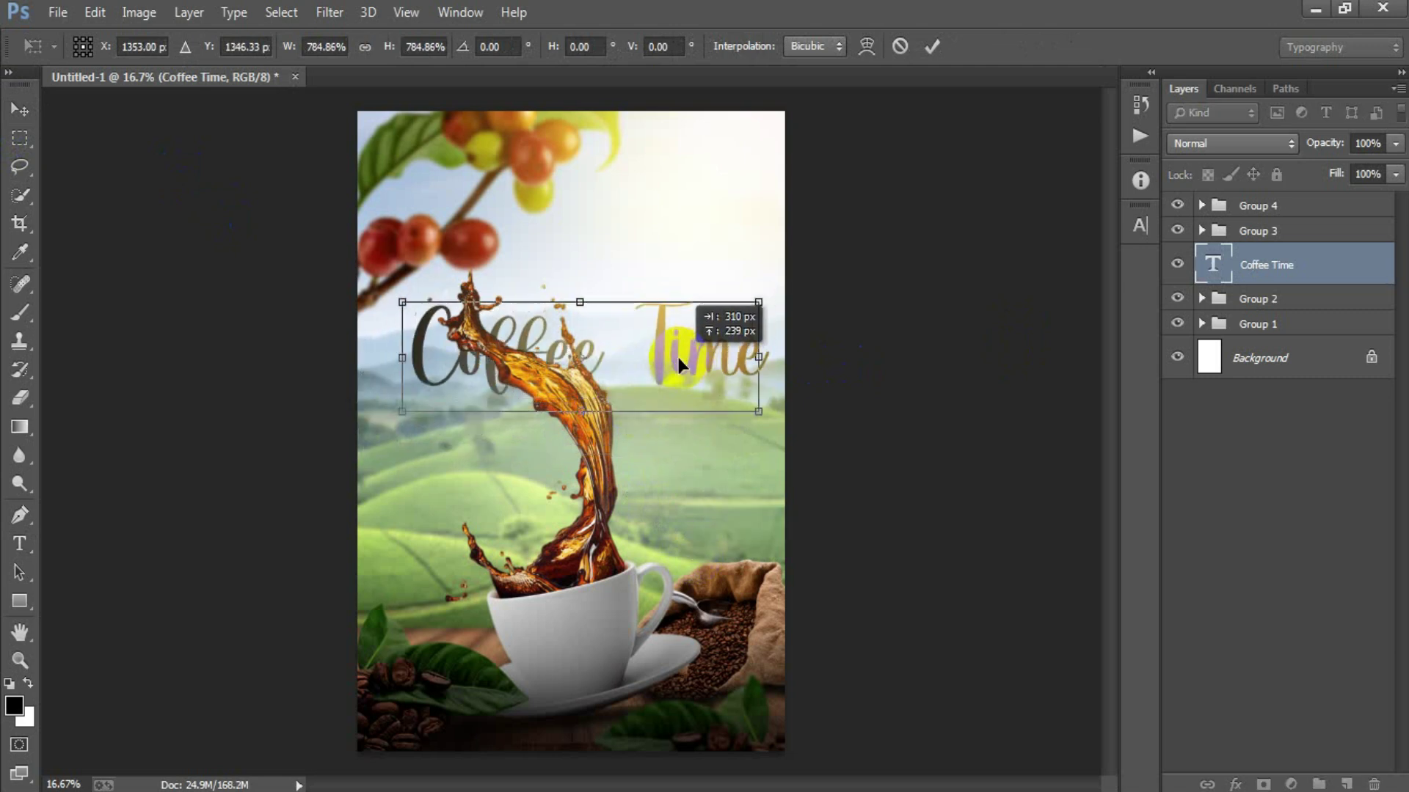
pyautogui.click(931, 46)
pyautogui.doubleClick(1209, 267)
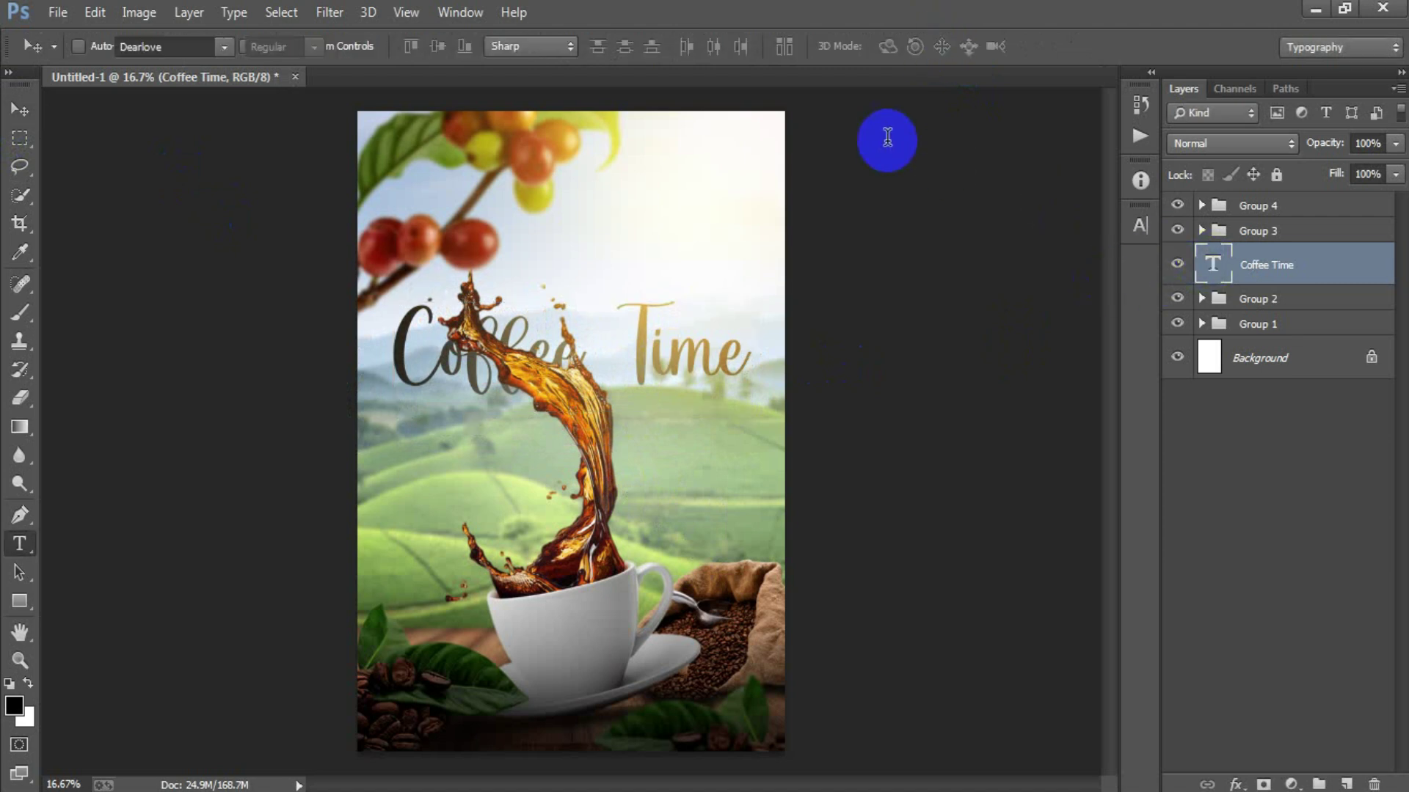
# Warp the Coffee Time title with an Arc style at a +25 bend
pyautogui.click(730, 51)
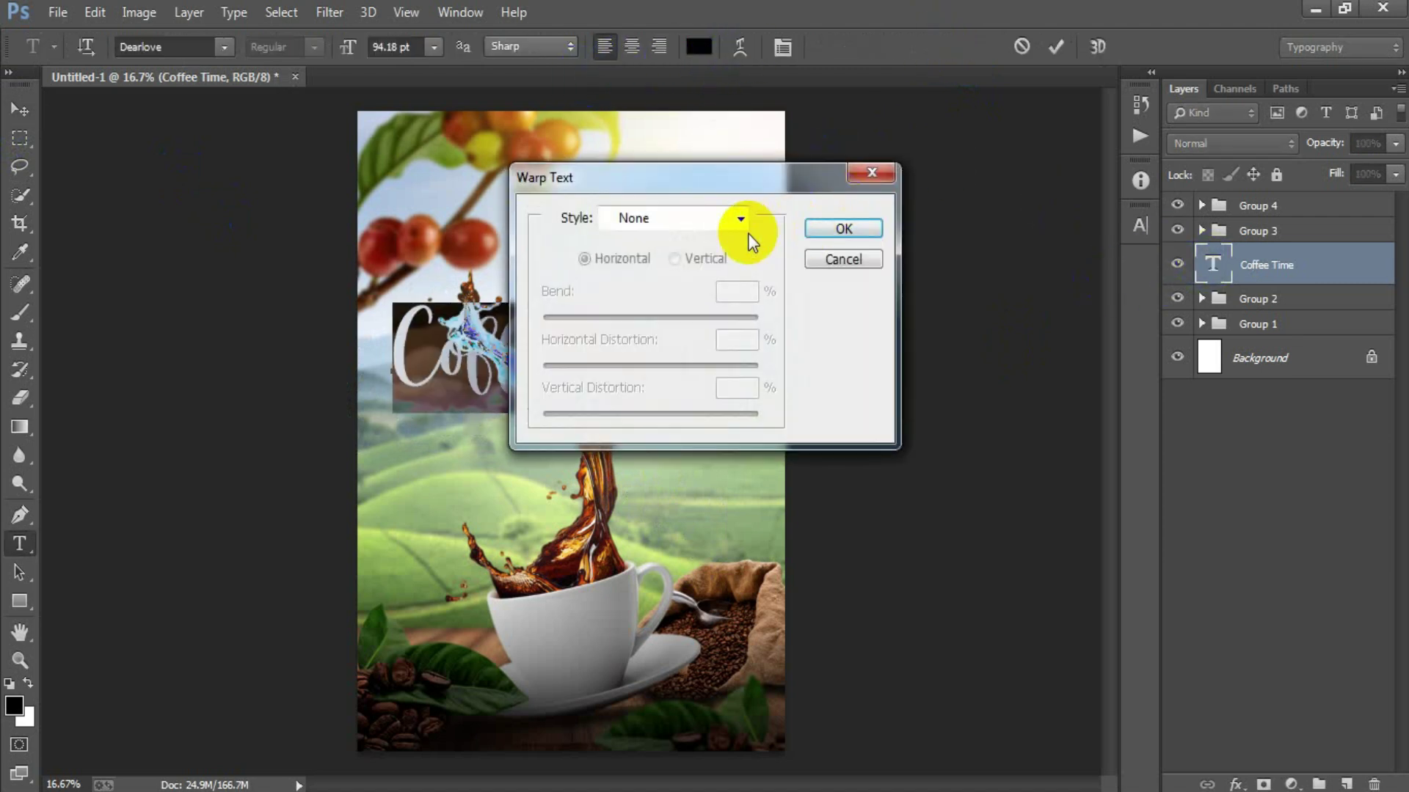
pyautogui.click(740, 220)
pyautogui.click(716, 285)
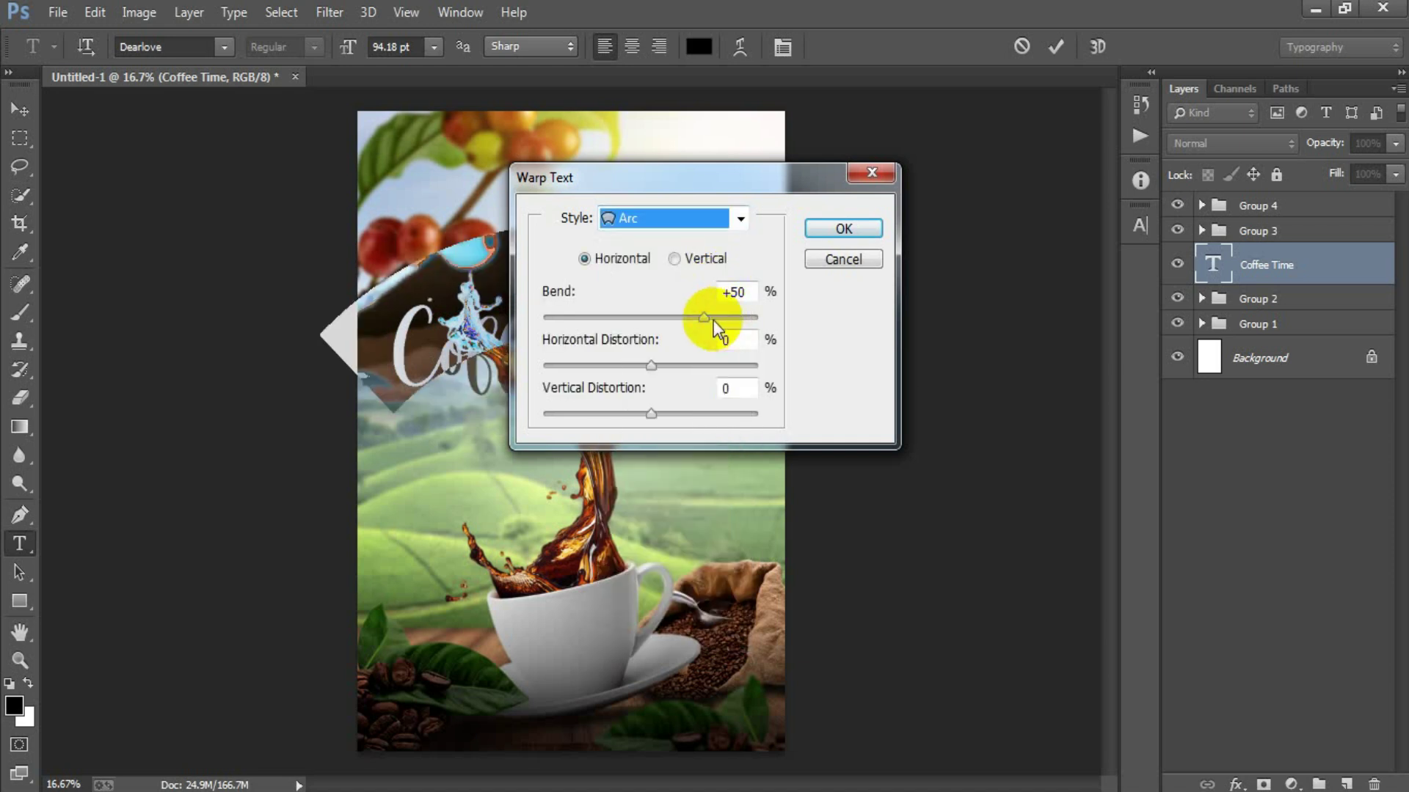
pyautogui.moveTo(712, 320); pyautogui.dragTo(676, 317)
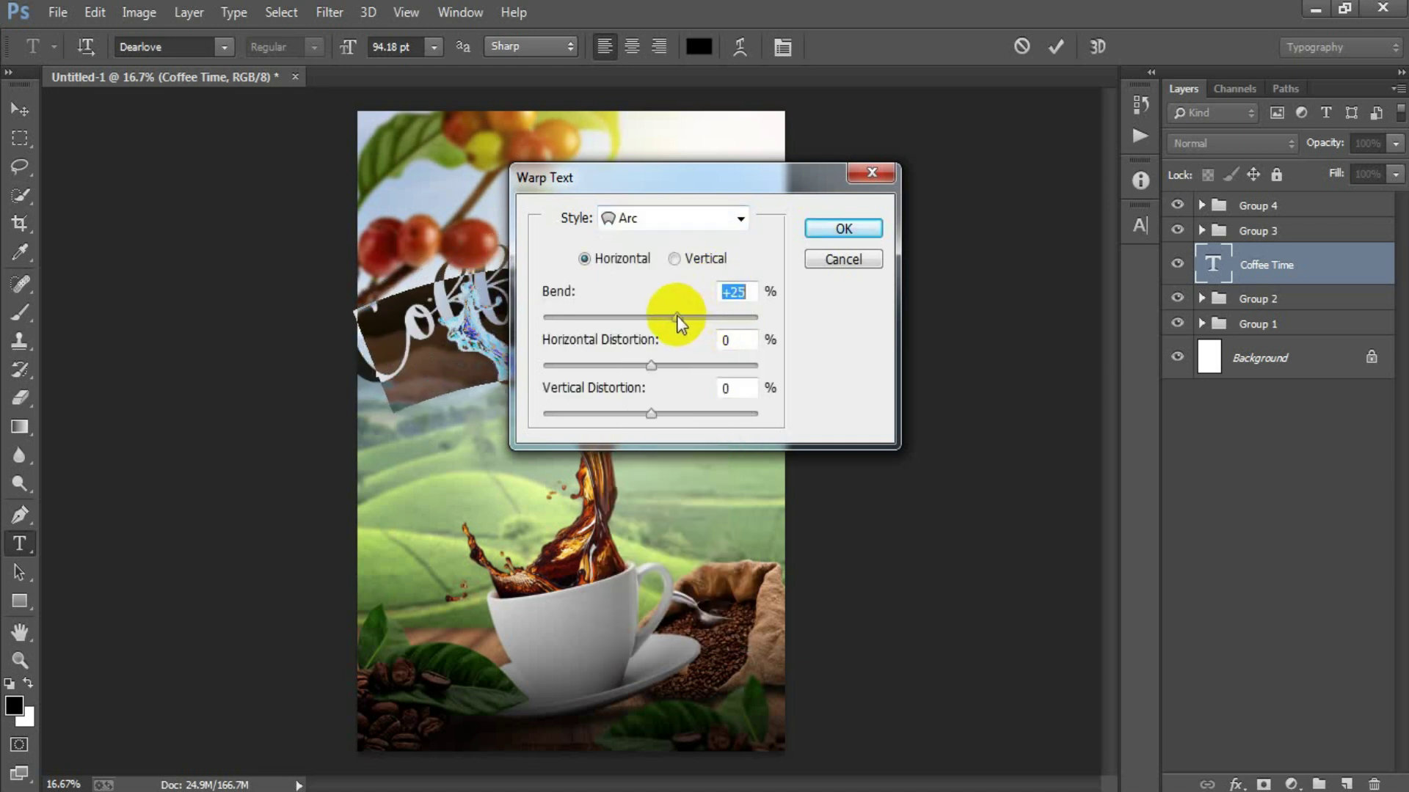
pyautogui.click(843, 229)
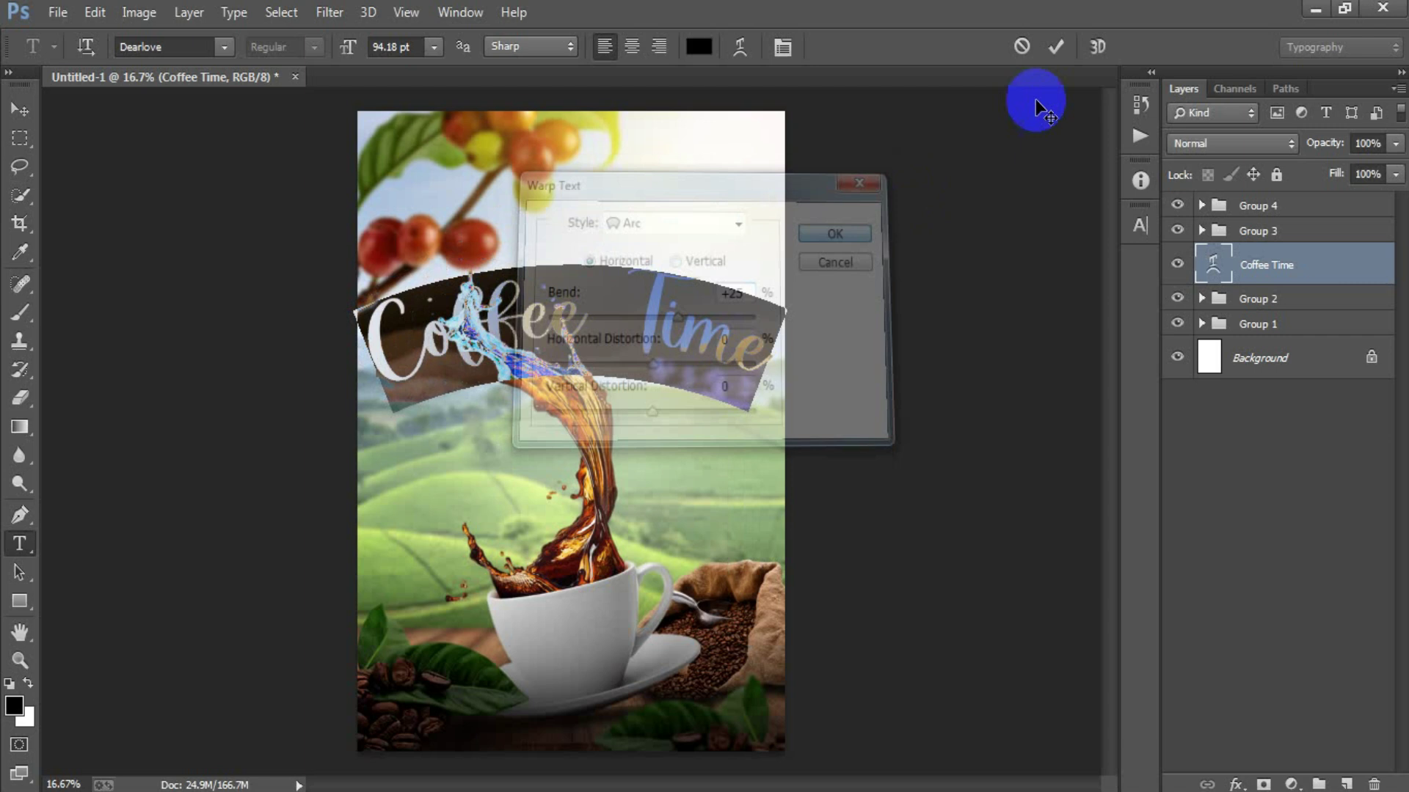
pyautogui.click(1056, 46)
# Shrink the title to about 88% and centre it horizontally against the Background
pyautogui.press('v')
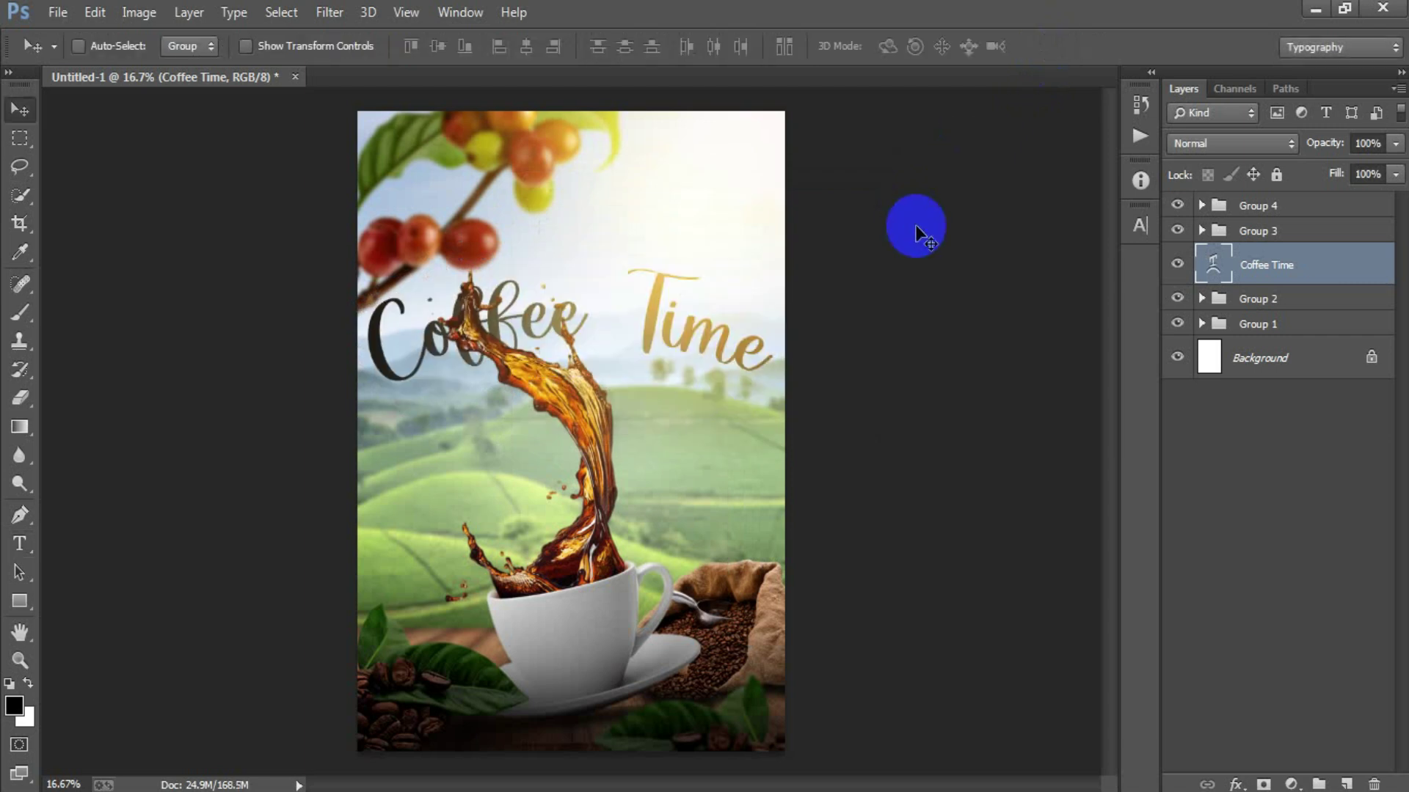
pyautogui.hotkey('ctrl', 't')
pyautogui.moveTo(790, 411); pyautogui.dragTo(765, 405)
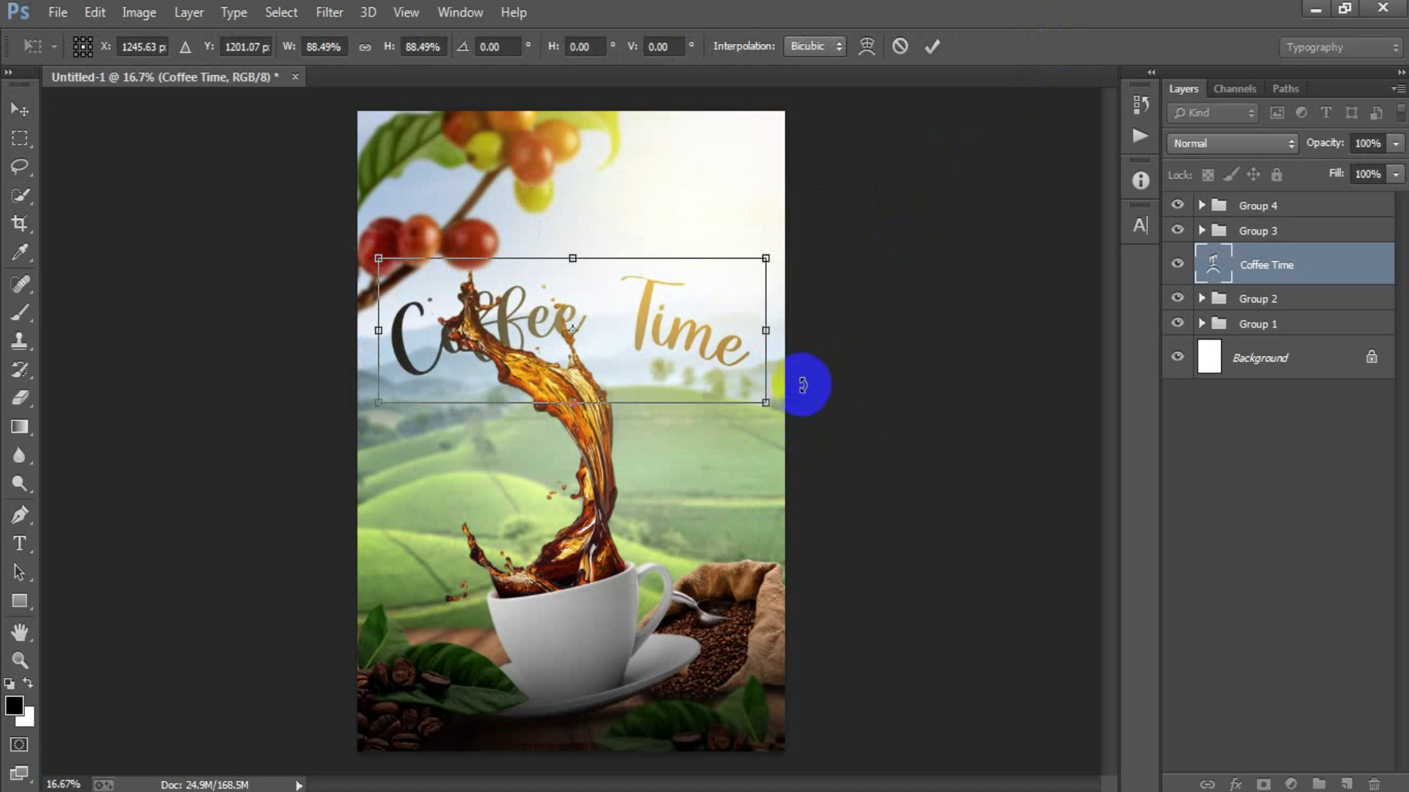
pyautogui.click(932, 46)
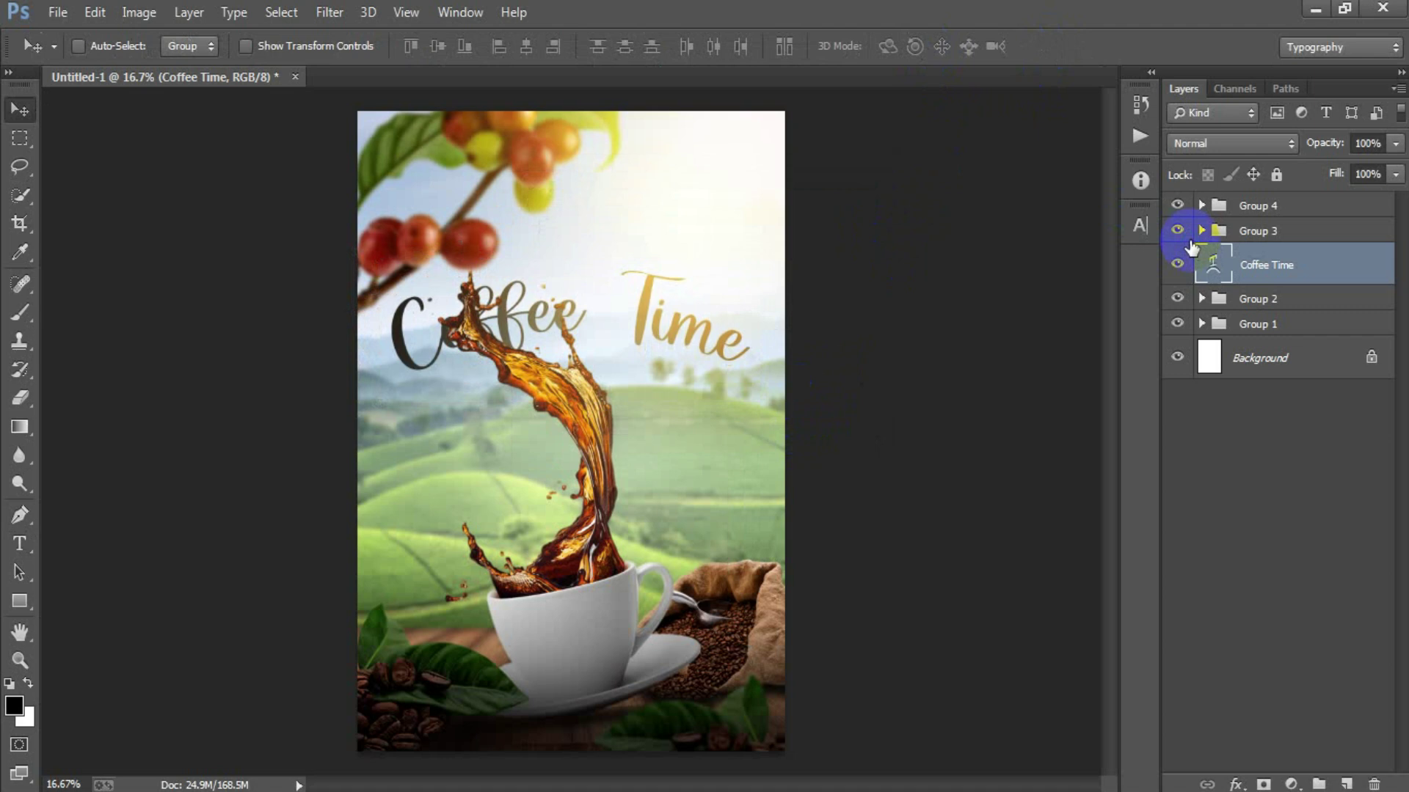
pyautogui.keyDown('ctrl'); pyautogui.click(1272, 349); pyautogui.keyUp('ctrl')
pyautogui.click(521, 51)
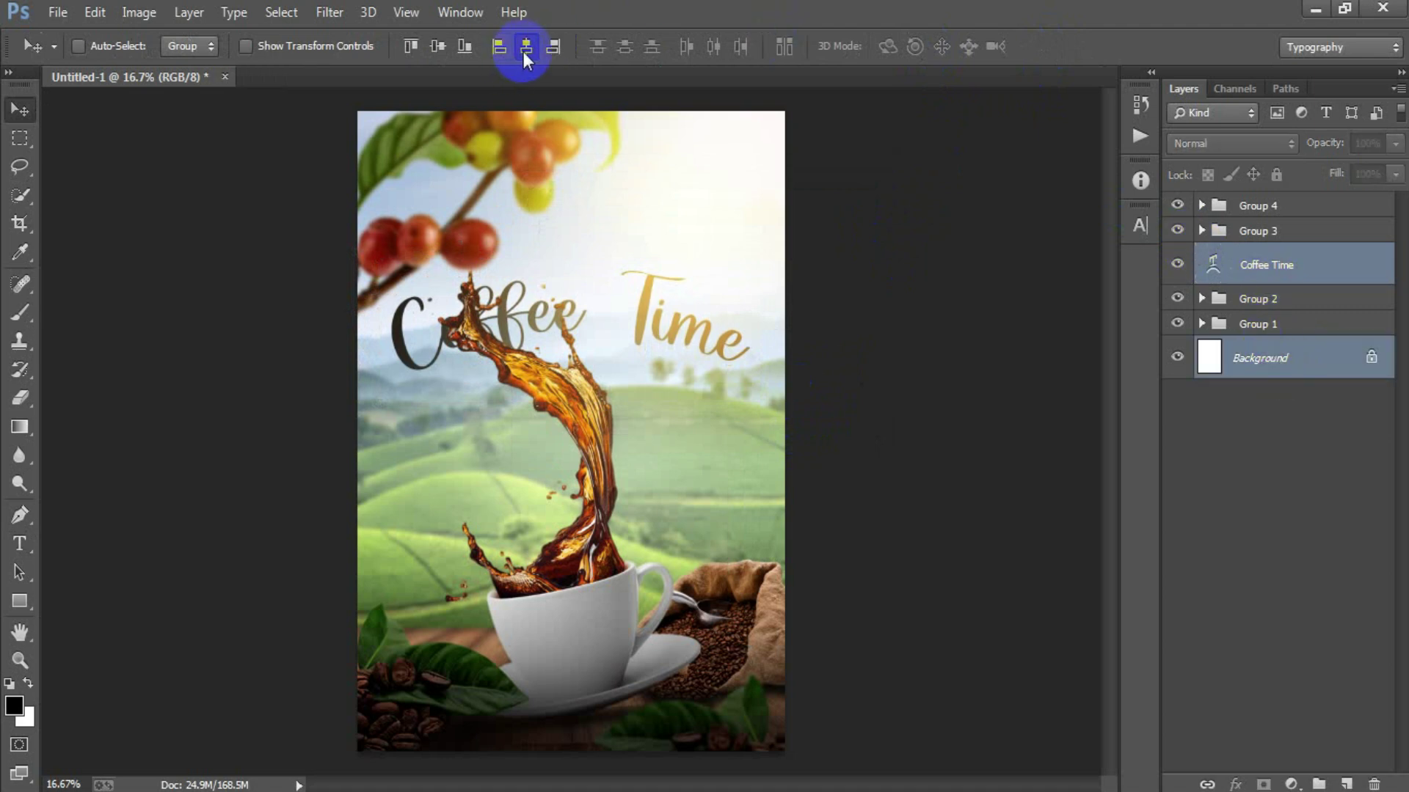
pyautogui.click(1357, 265)
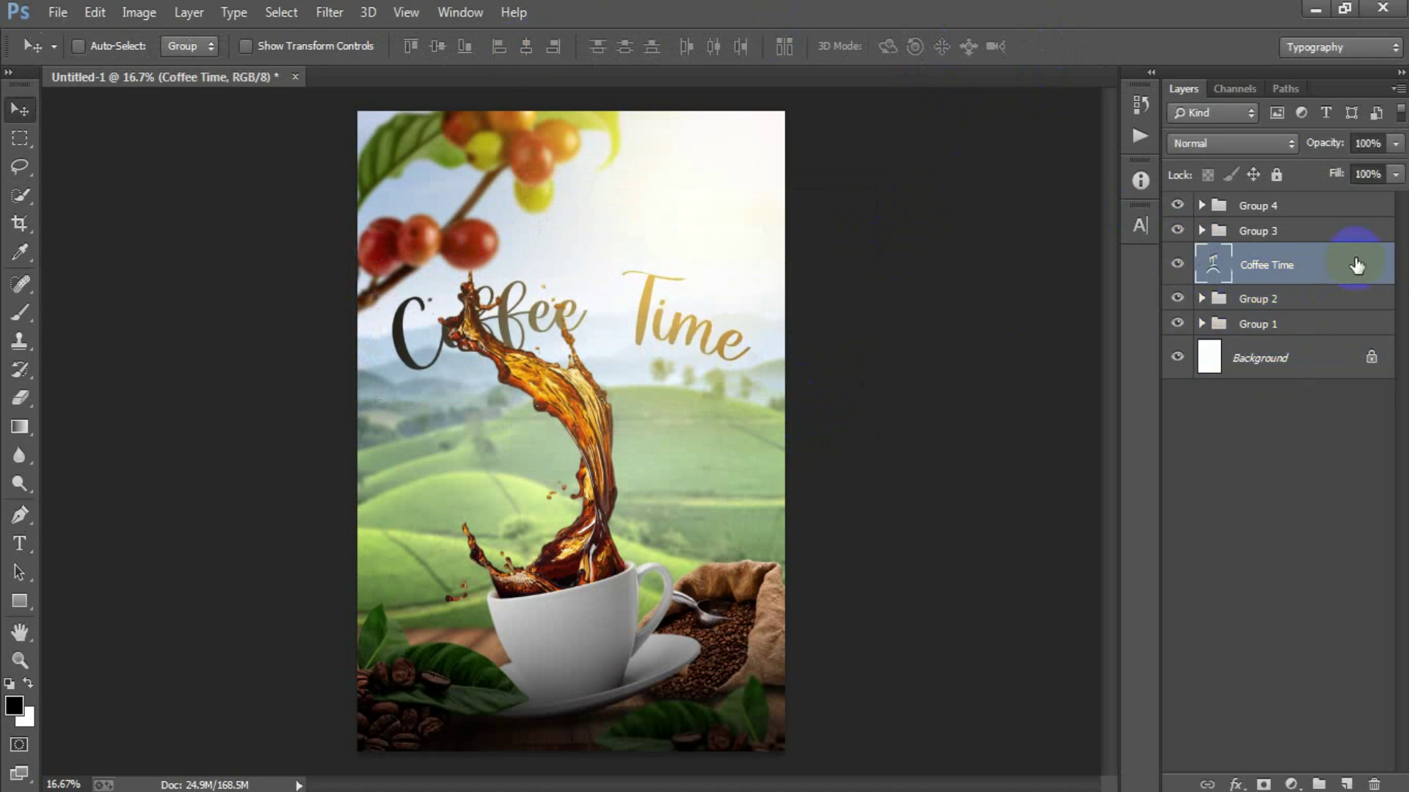
# Enable Bevel & Emboss on the title with depth 209 and soften 5
pyautogui.doubleClick(1356, 265)
pyautogui.moveTo(760, 116); pyautogui.dragTo(689, 108)
pyautogui.click(686, 196)
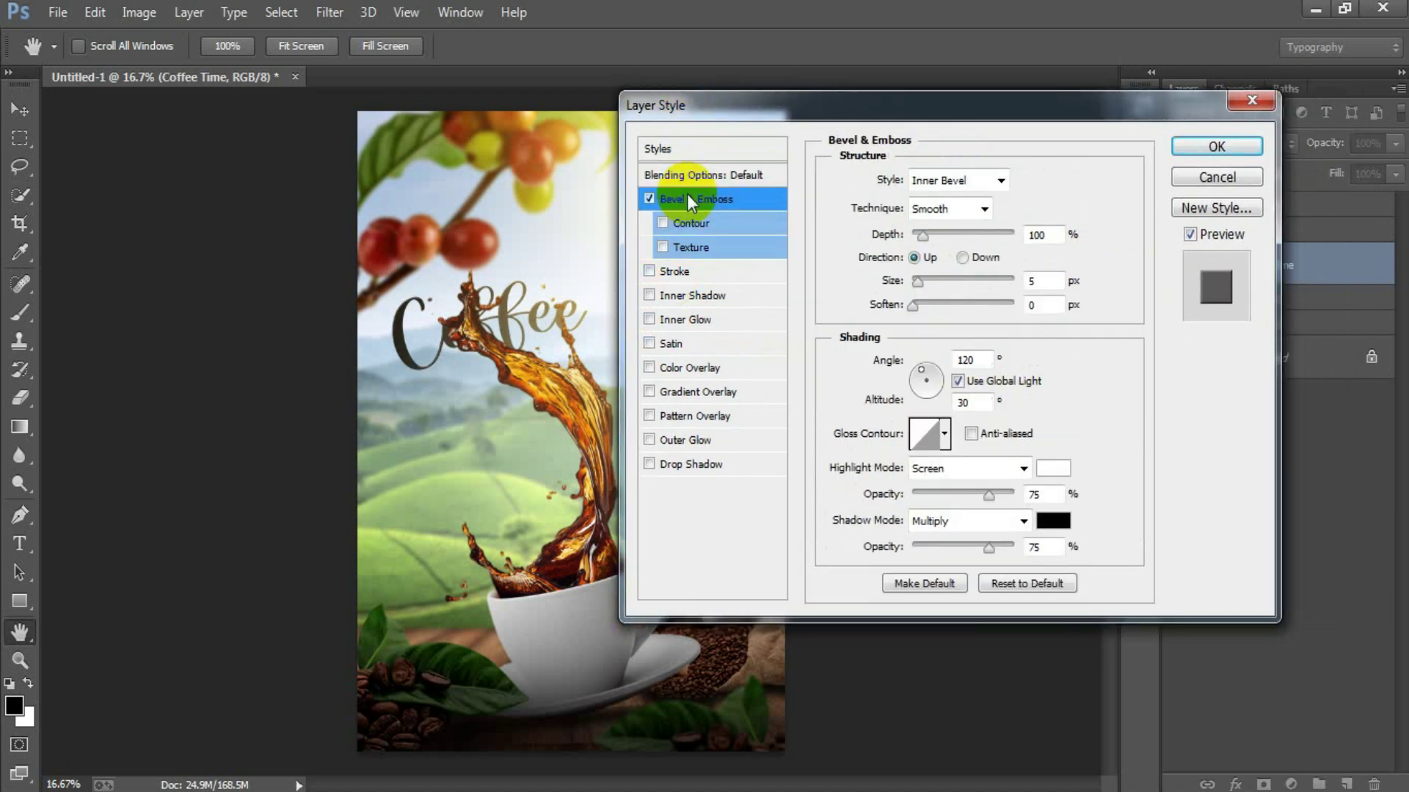
pyautogui.doubleClick(1042, 235)
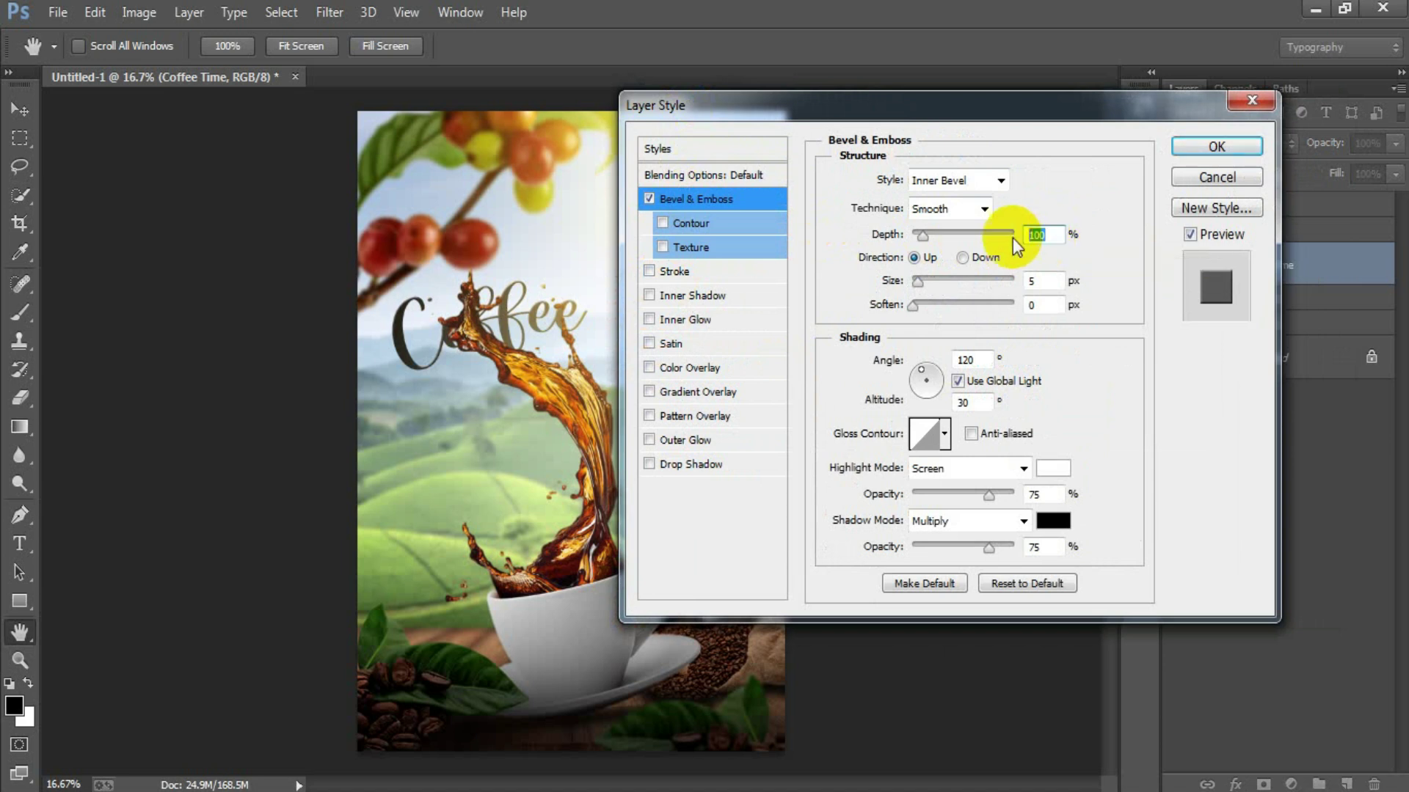
pyautogui.write('209')
pyautogui.press('Tab')
pyautogui.write('3')
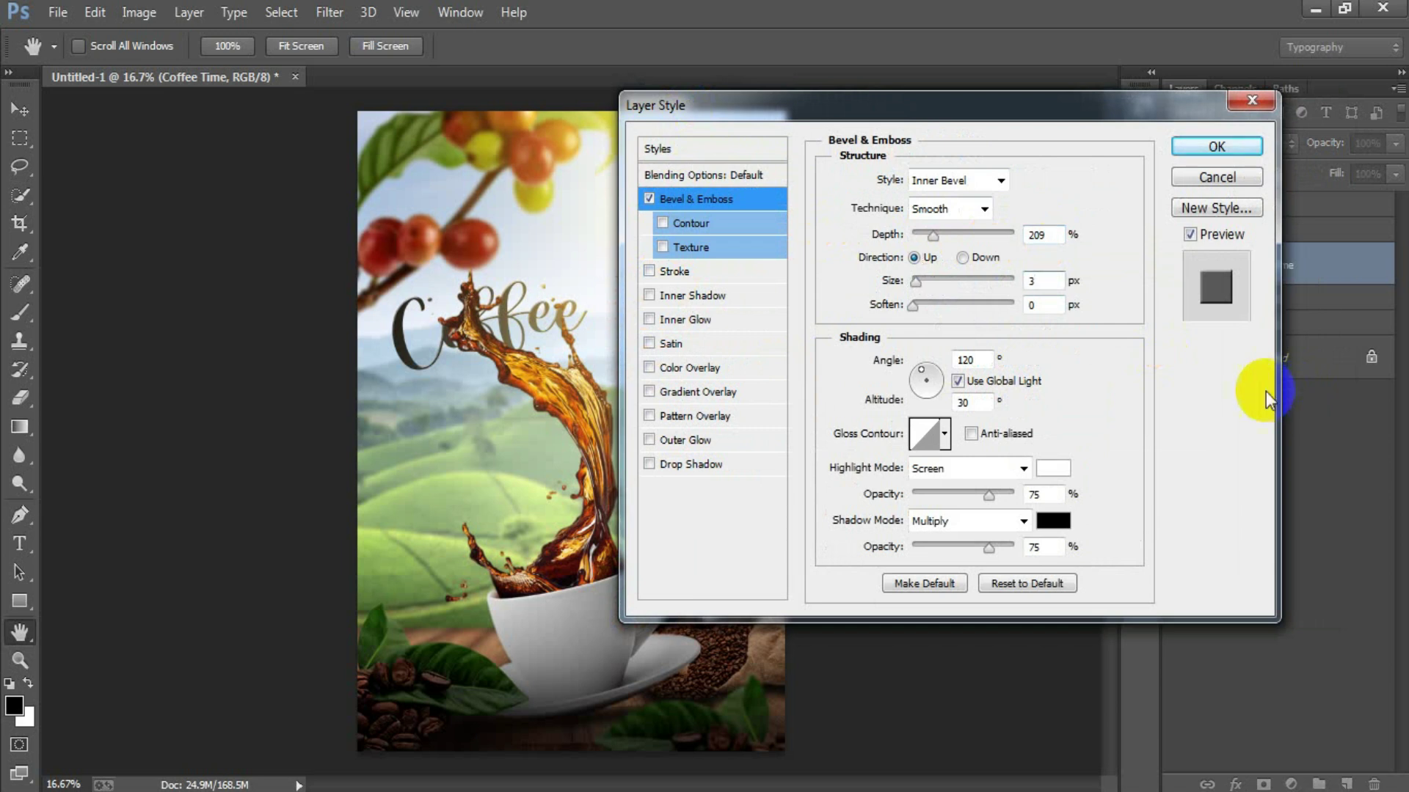
pyautogui.press('Tab')
pyautogui.write('5')
# Set the bevel to angle 45, altitude 32, #D2D2D2 highlight and 100% shadow opacity
pyautogui.click(969, 360)
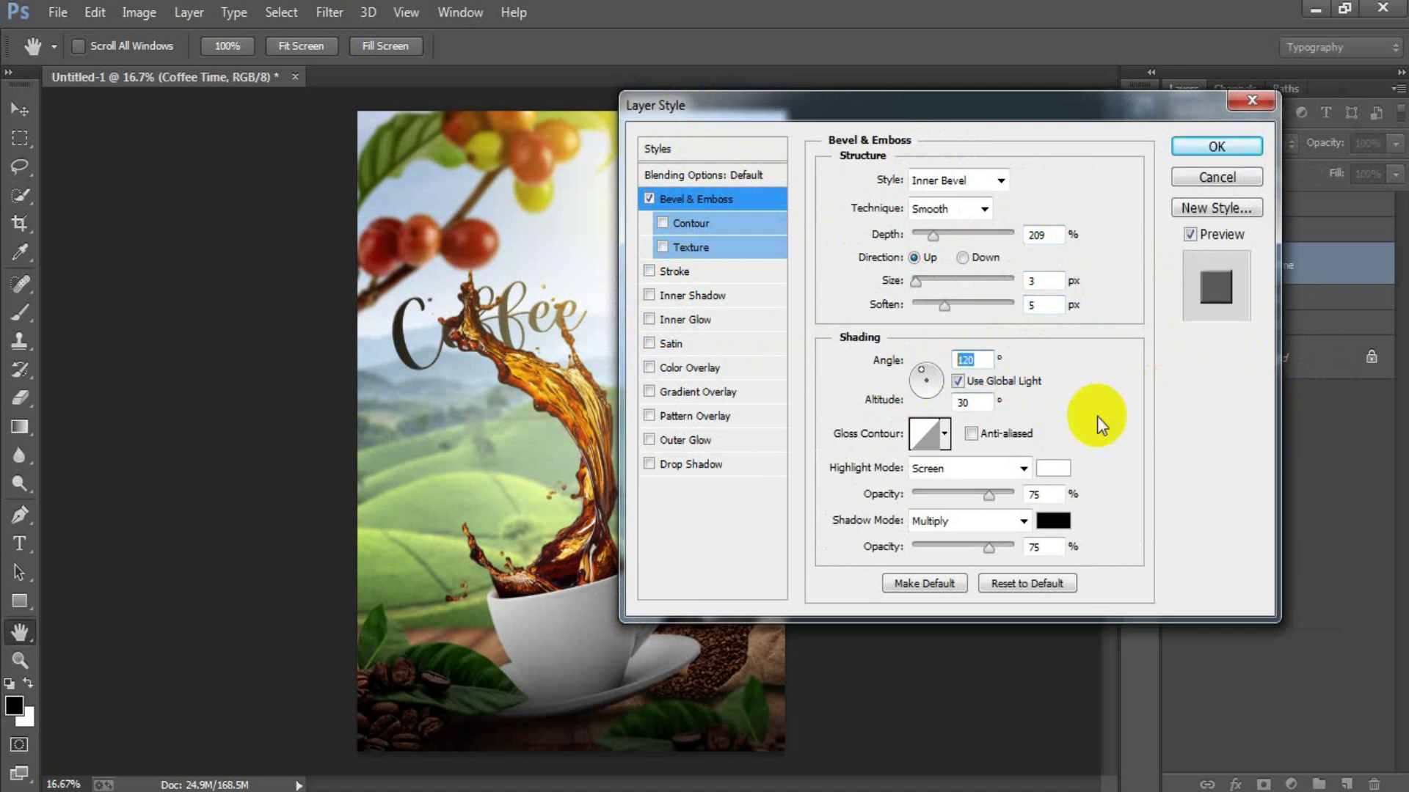
pyautogui.write('45')
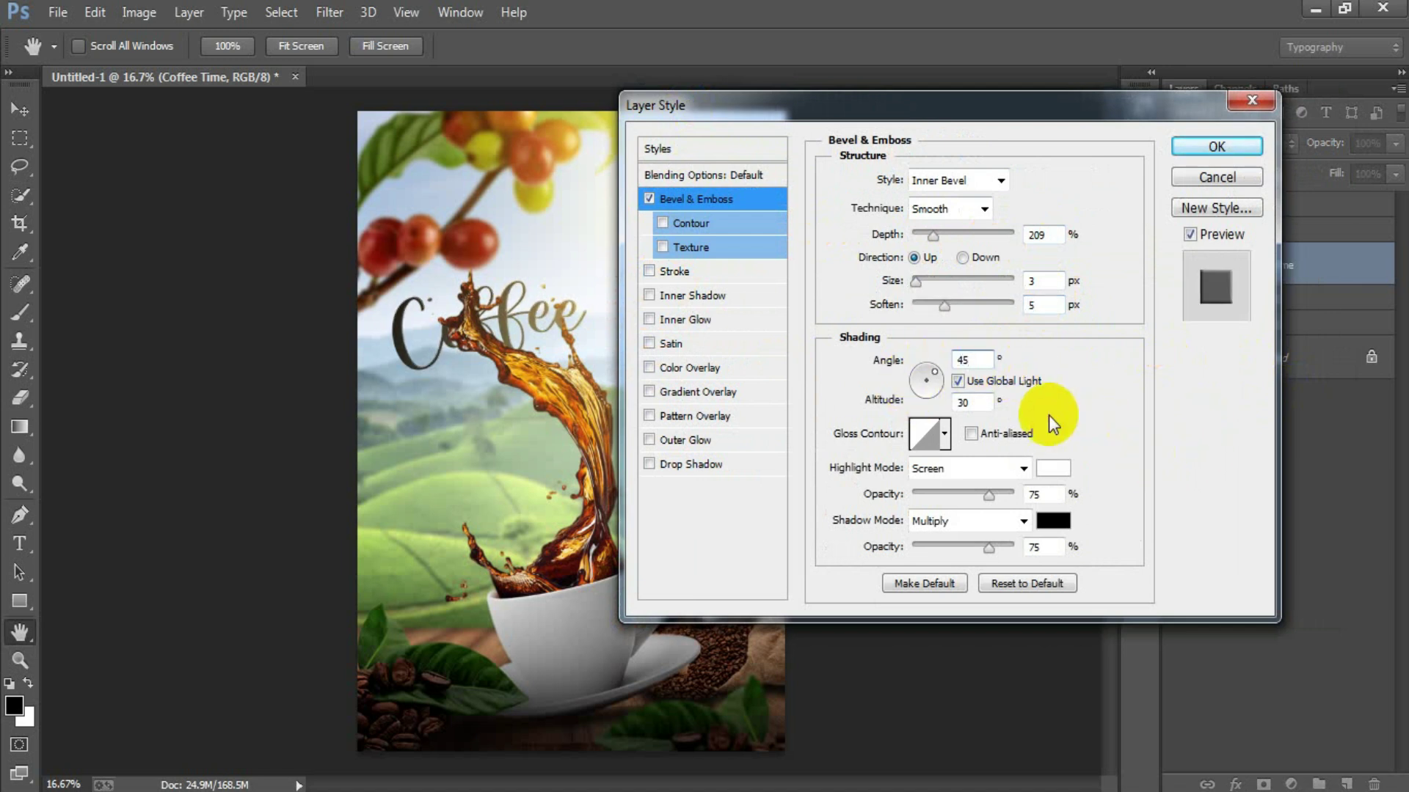
pyautogui.doubleClick(977, 408)
pyautogui.write('3')
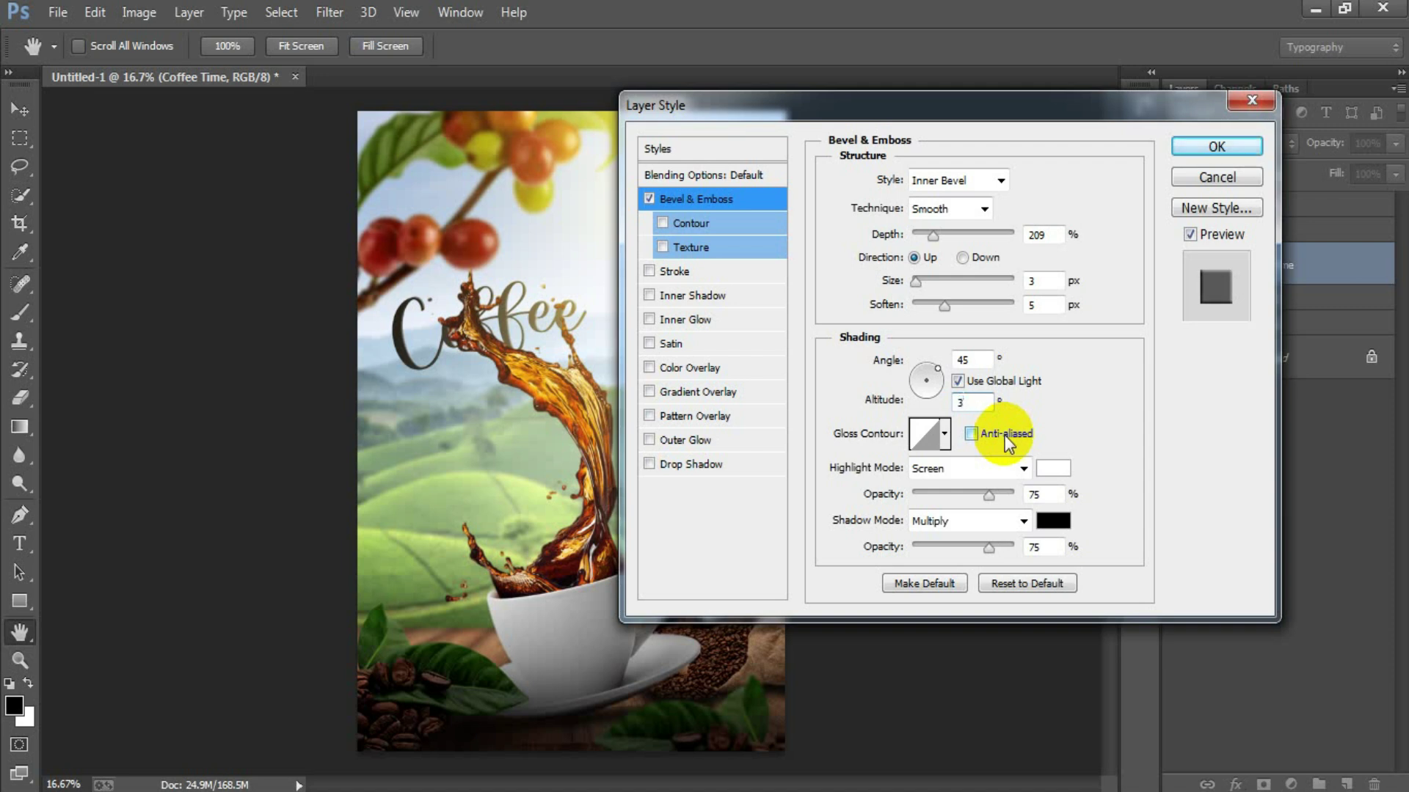
pyautogui.write('2')
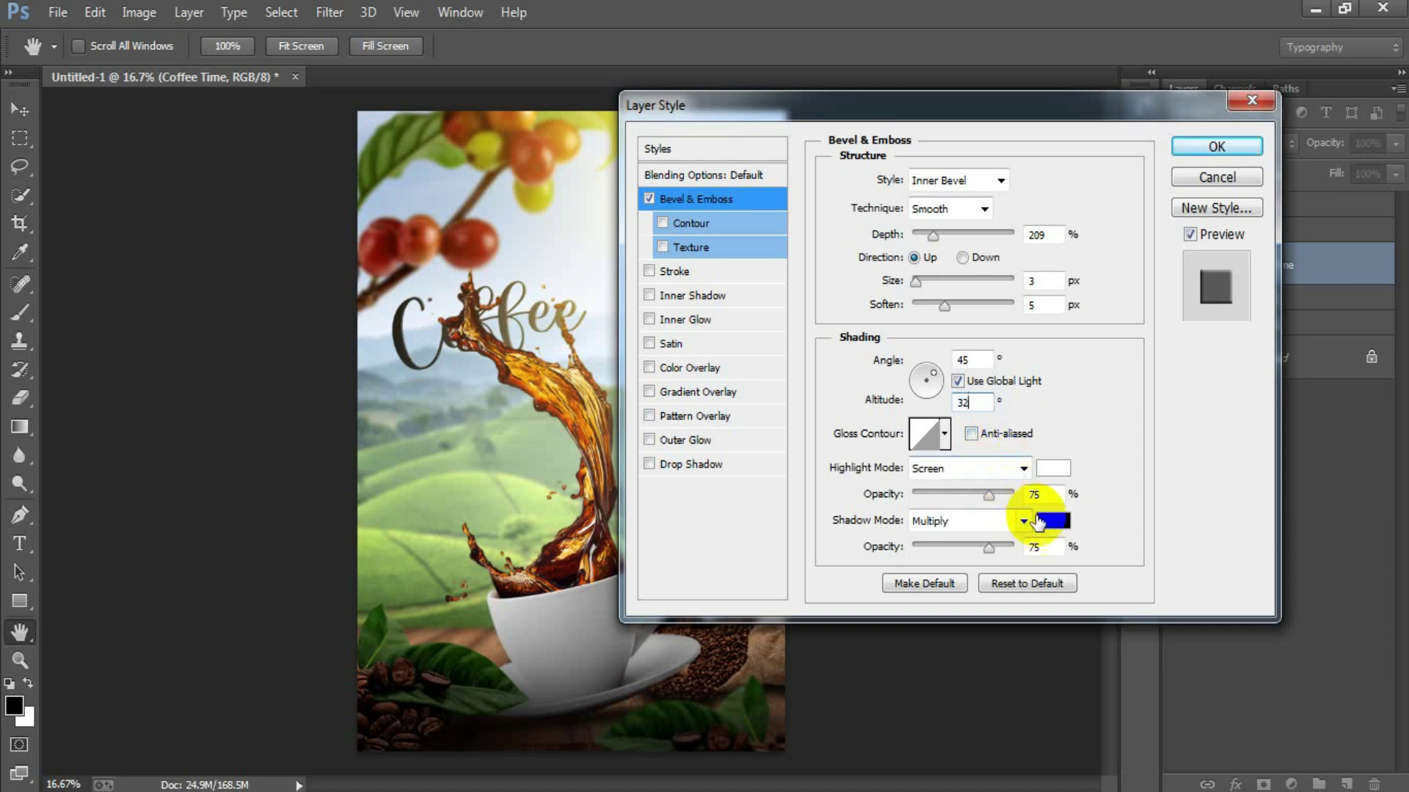
pyautogui.click(1054, 470)
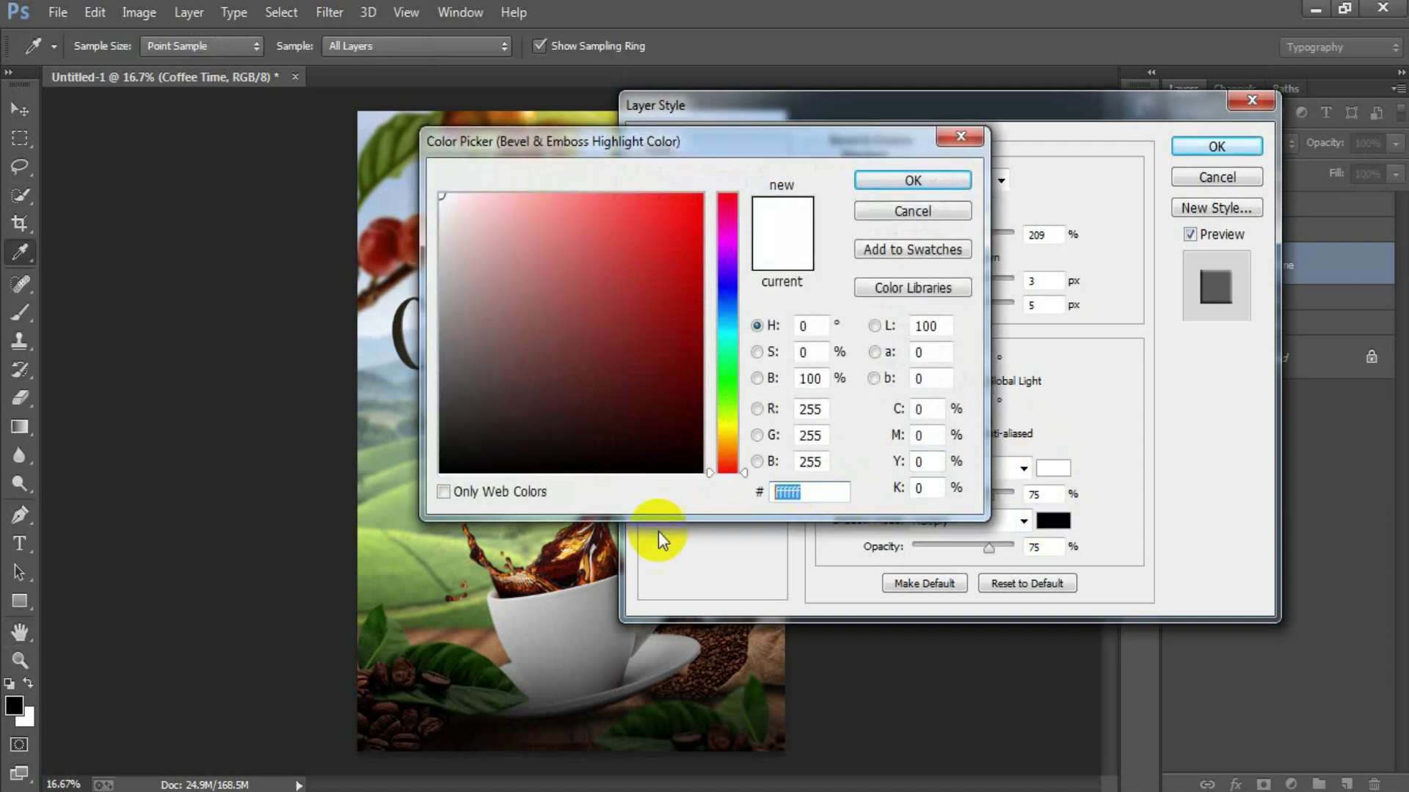
pyautogui.write('D2D2D2')
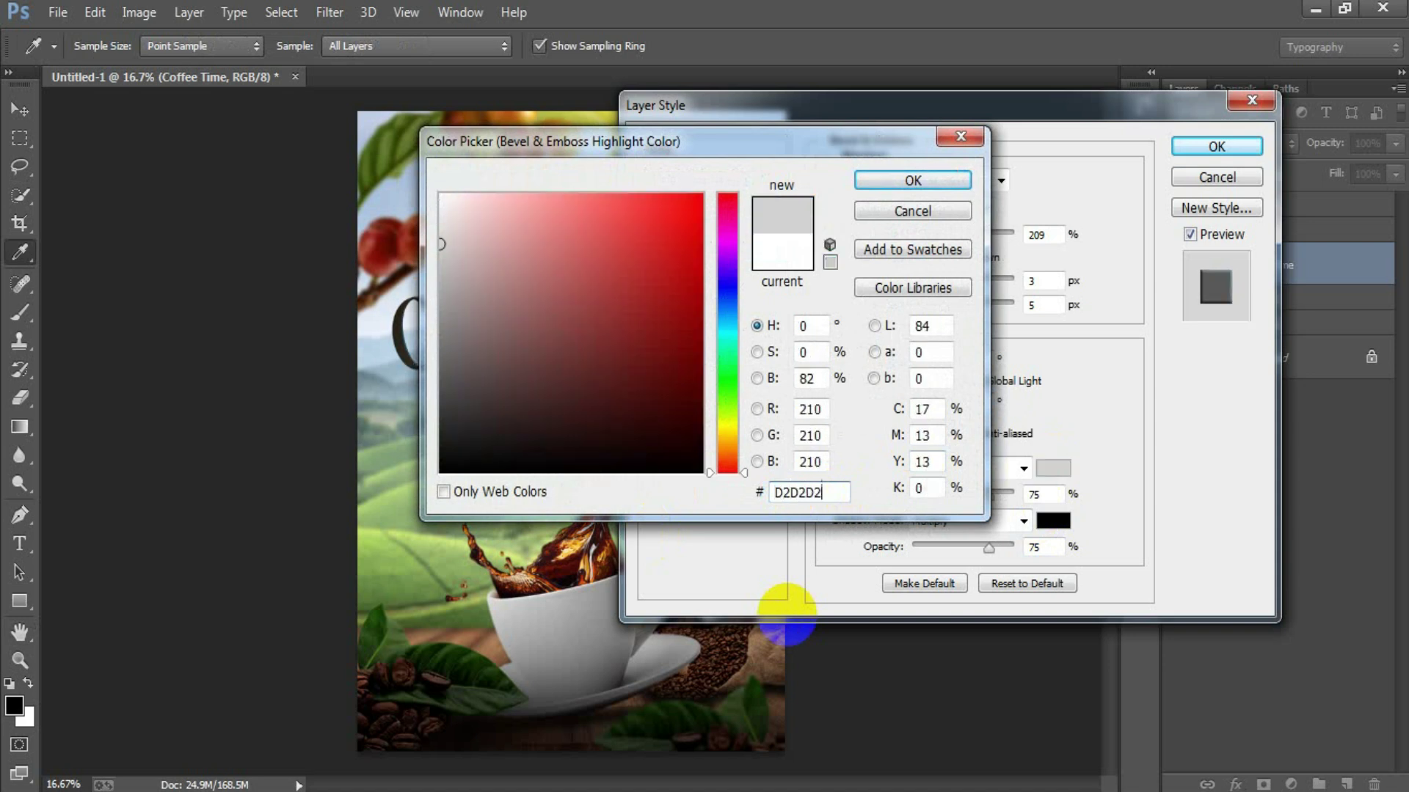
pyautogui.click(896, 180)
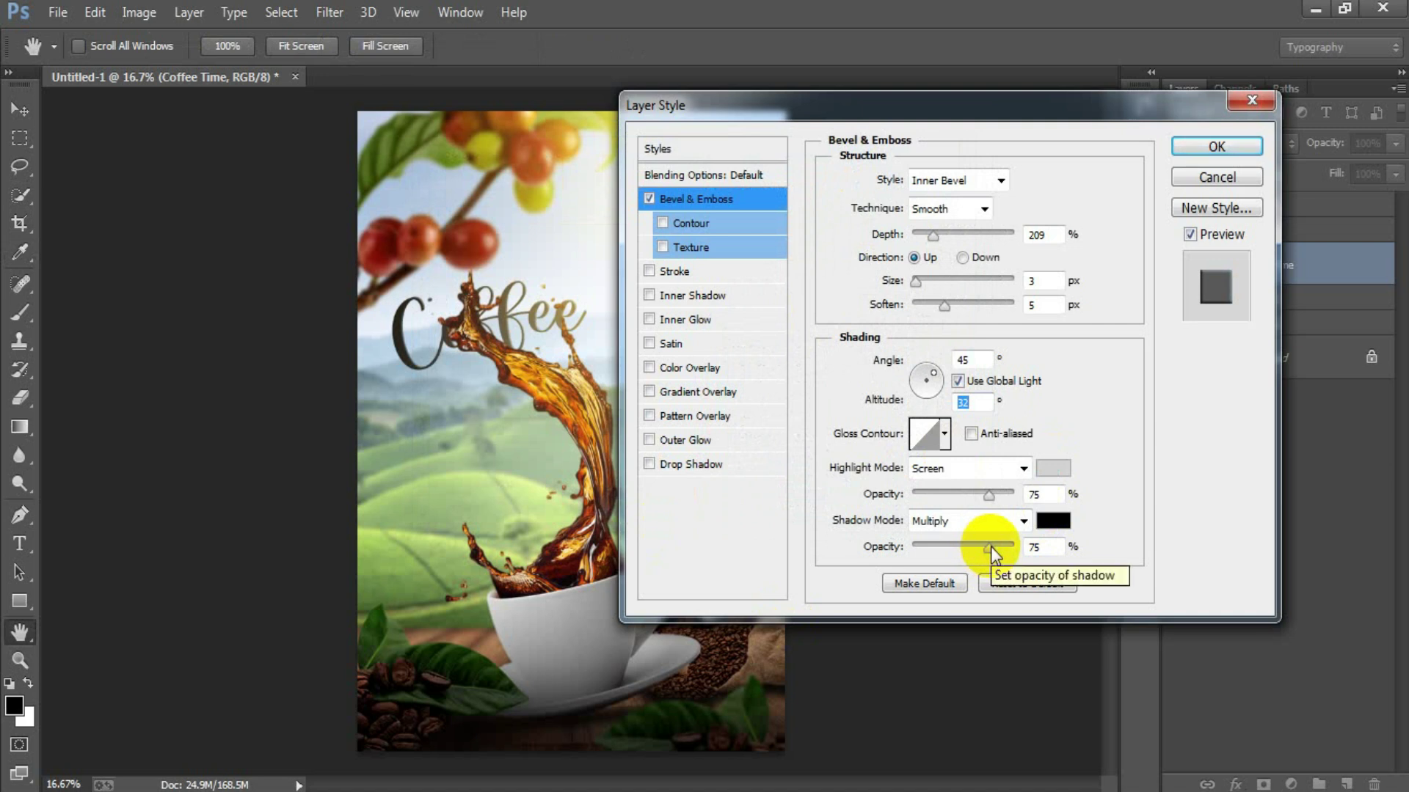
pyautogui.moveTo(991, 547); pyautogui.dragTo(1031, 544)
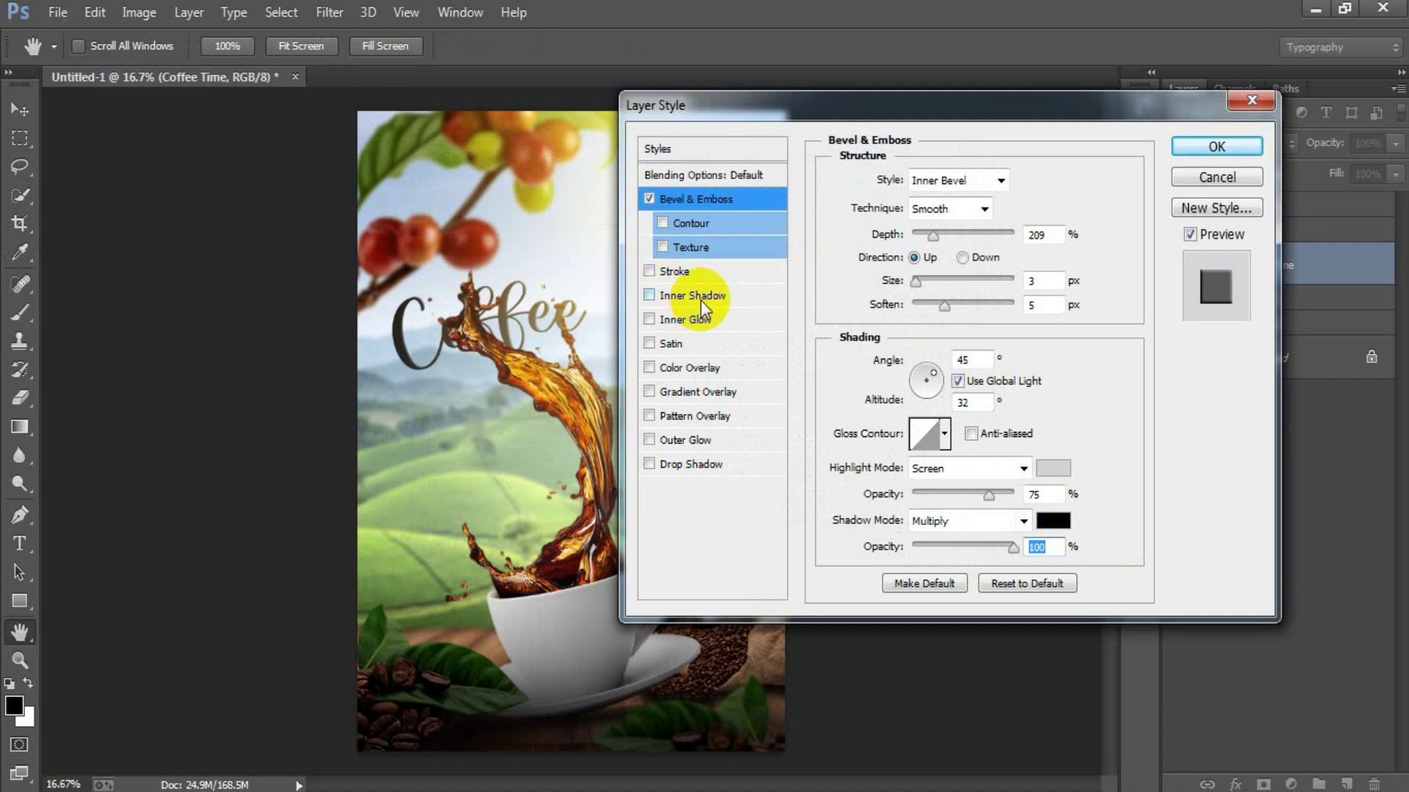
# Add an Overlay-blended #D8D8D8 inner glow with 13 px size and 73% range
pyautogui.click(698, 320)
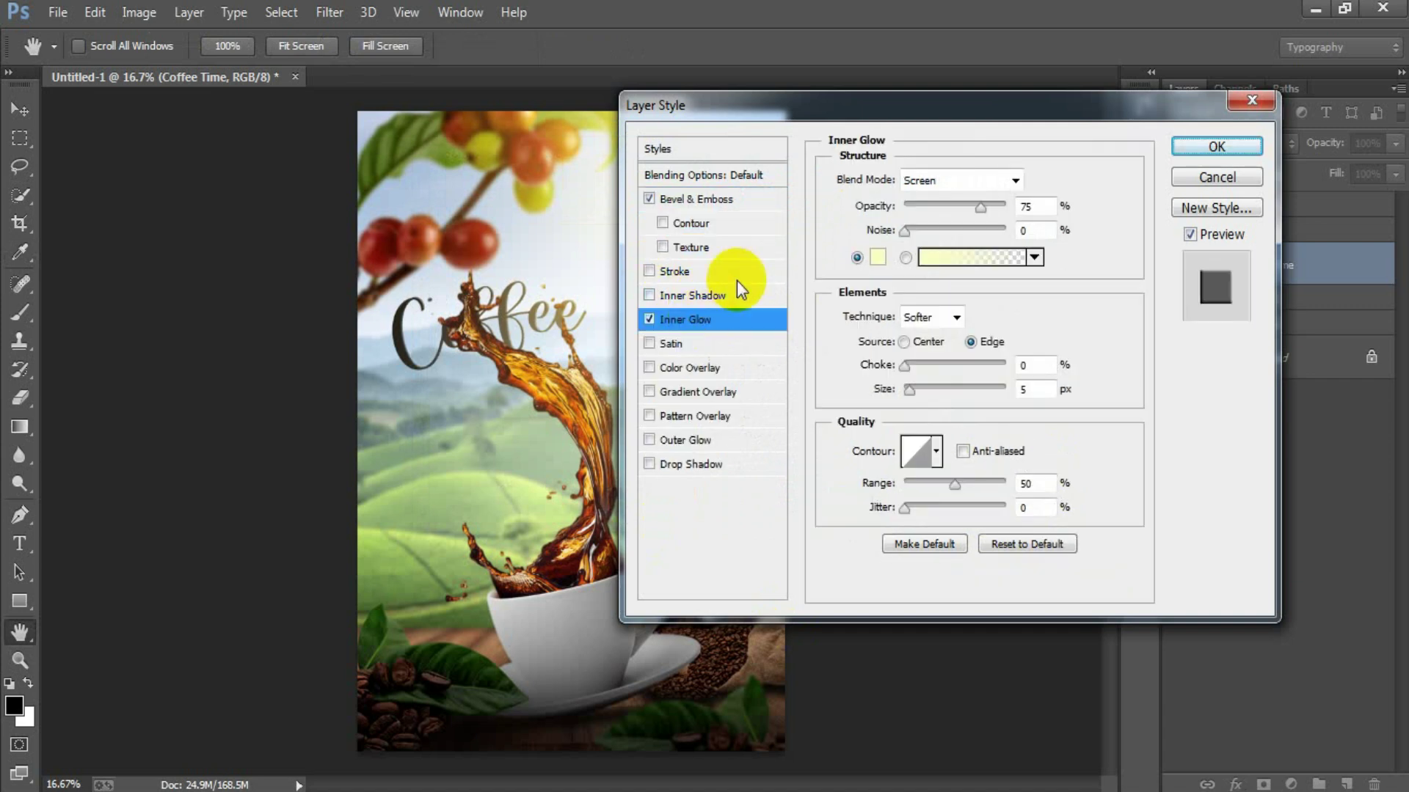
pyautogui.click(971, 186)
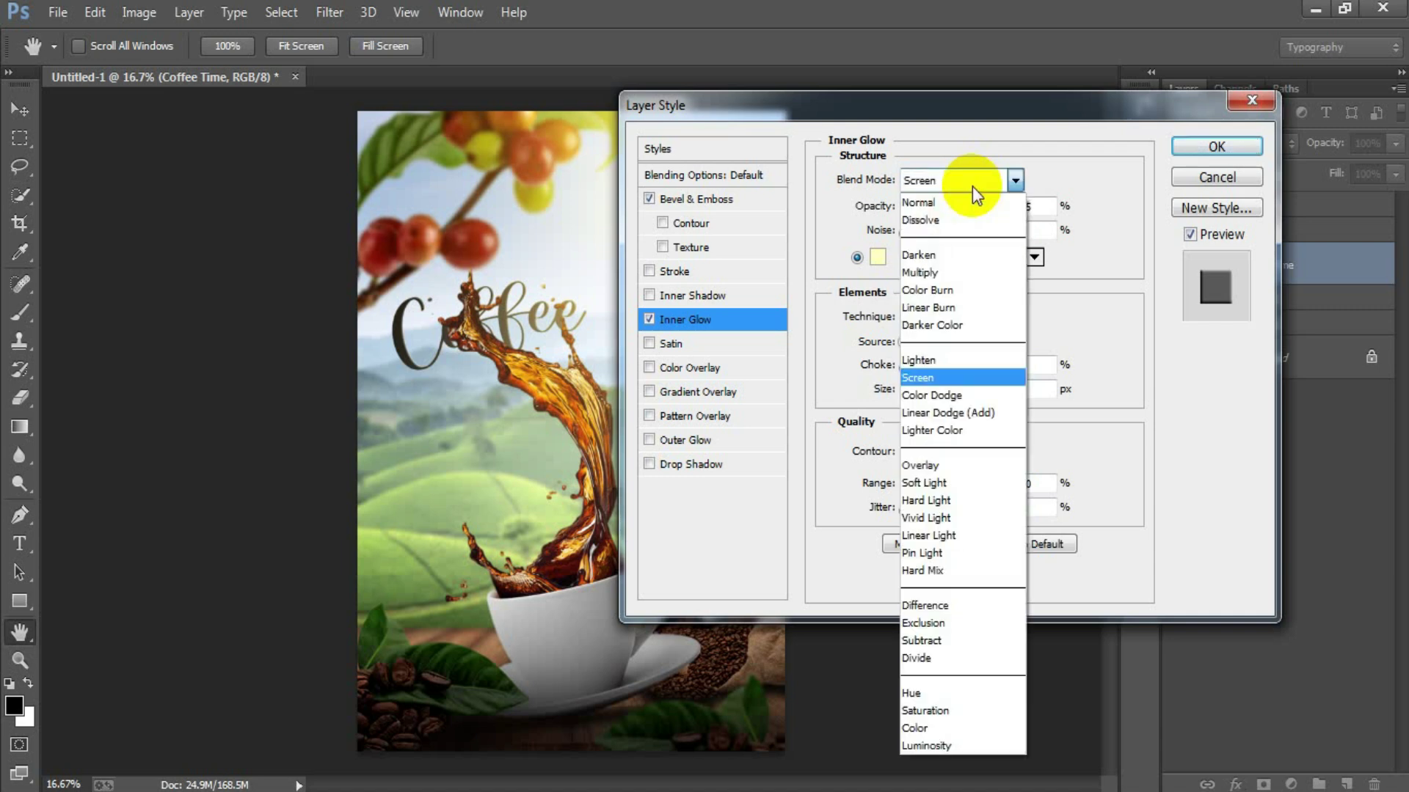
pyautogui.click(965, 467)
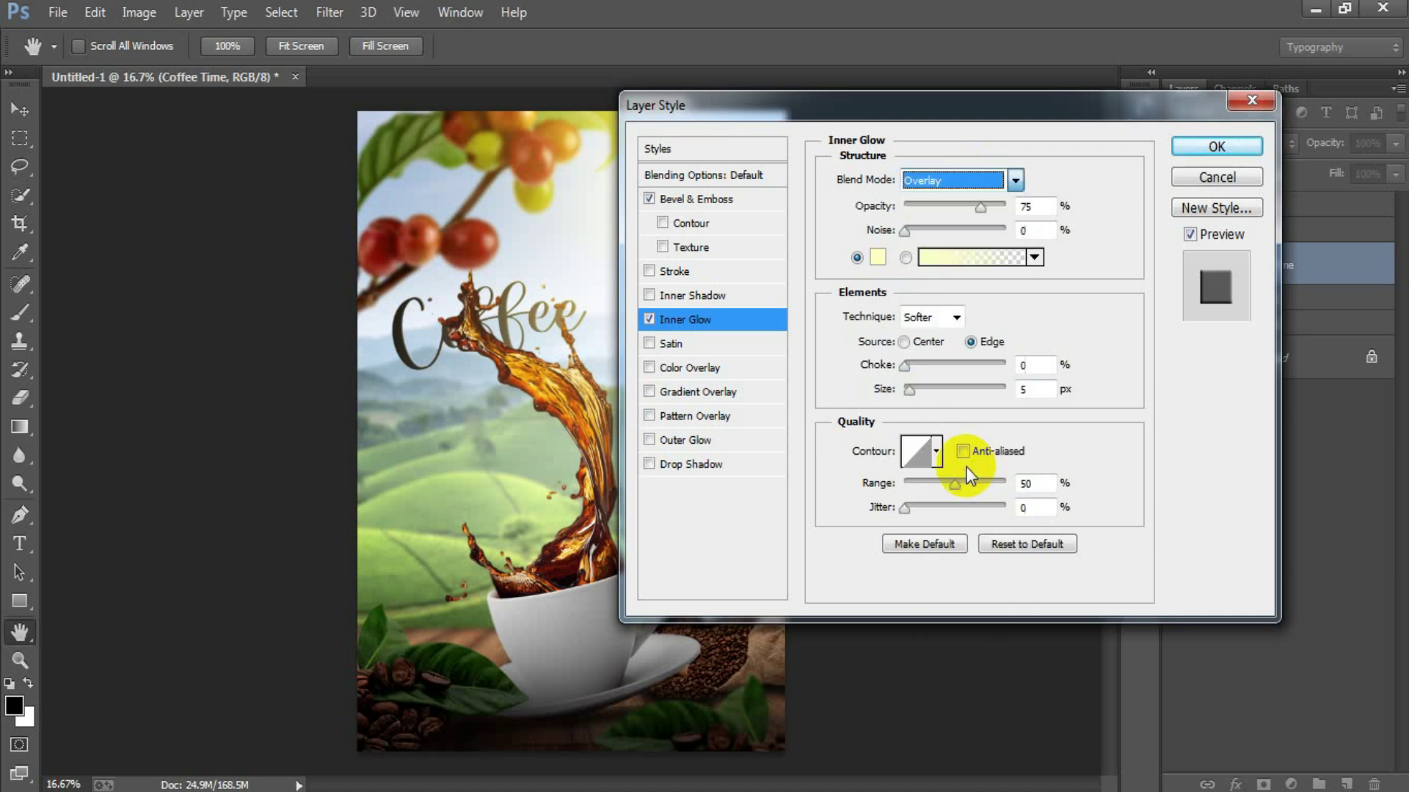
pyautogui.doubleClick(1029, 207)
pyautogui.write('100')
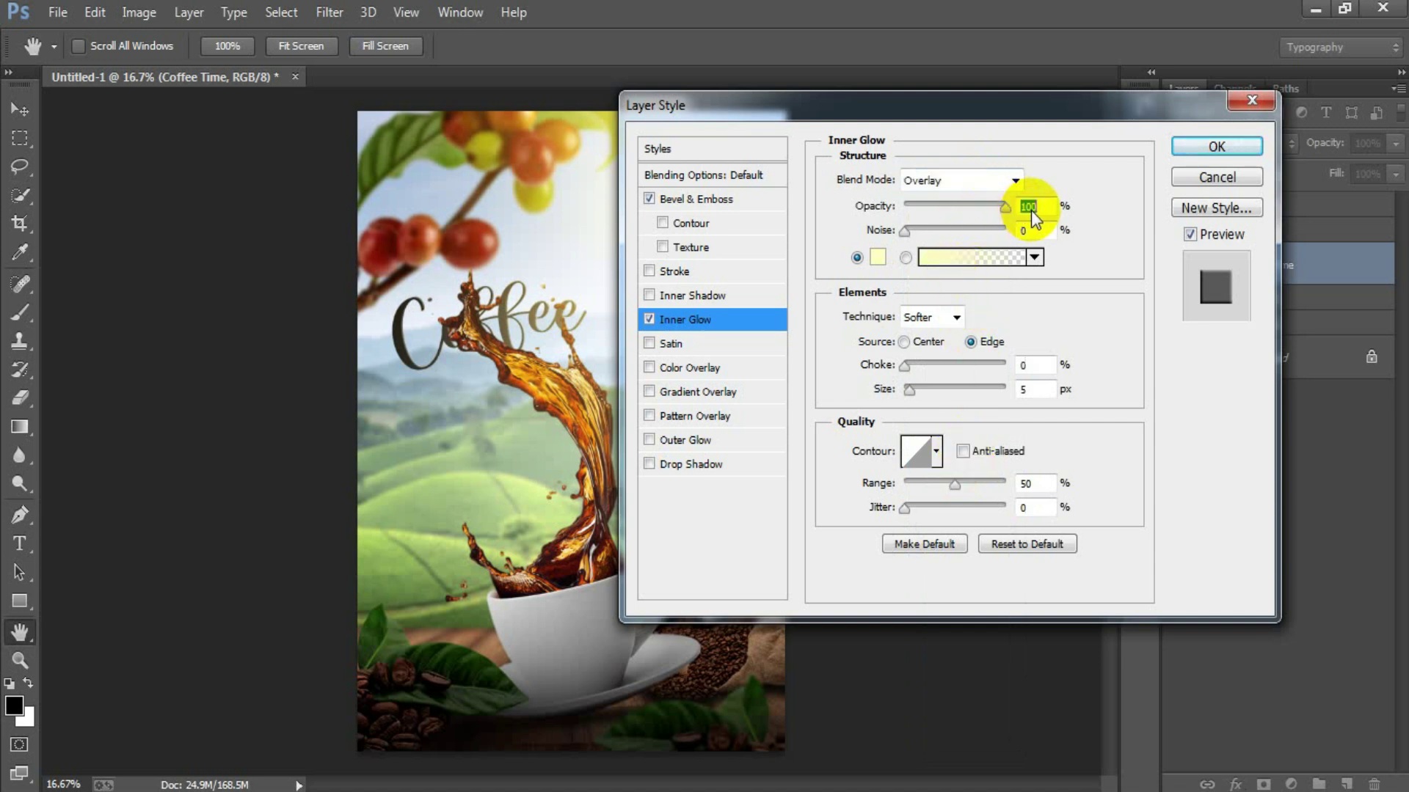
pyautogui.click(879, 257)
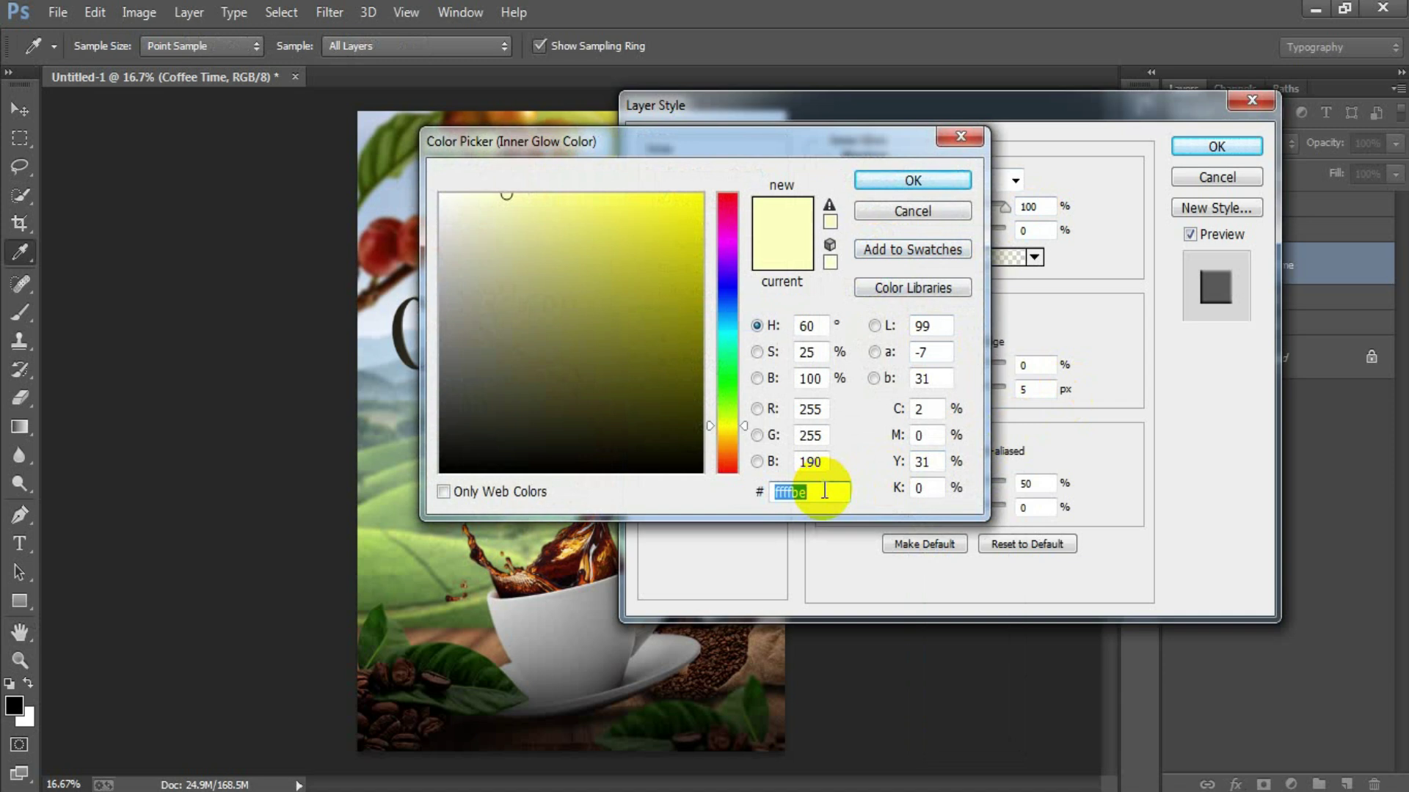
pyautogui.write('D8D8D8')
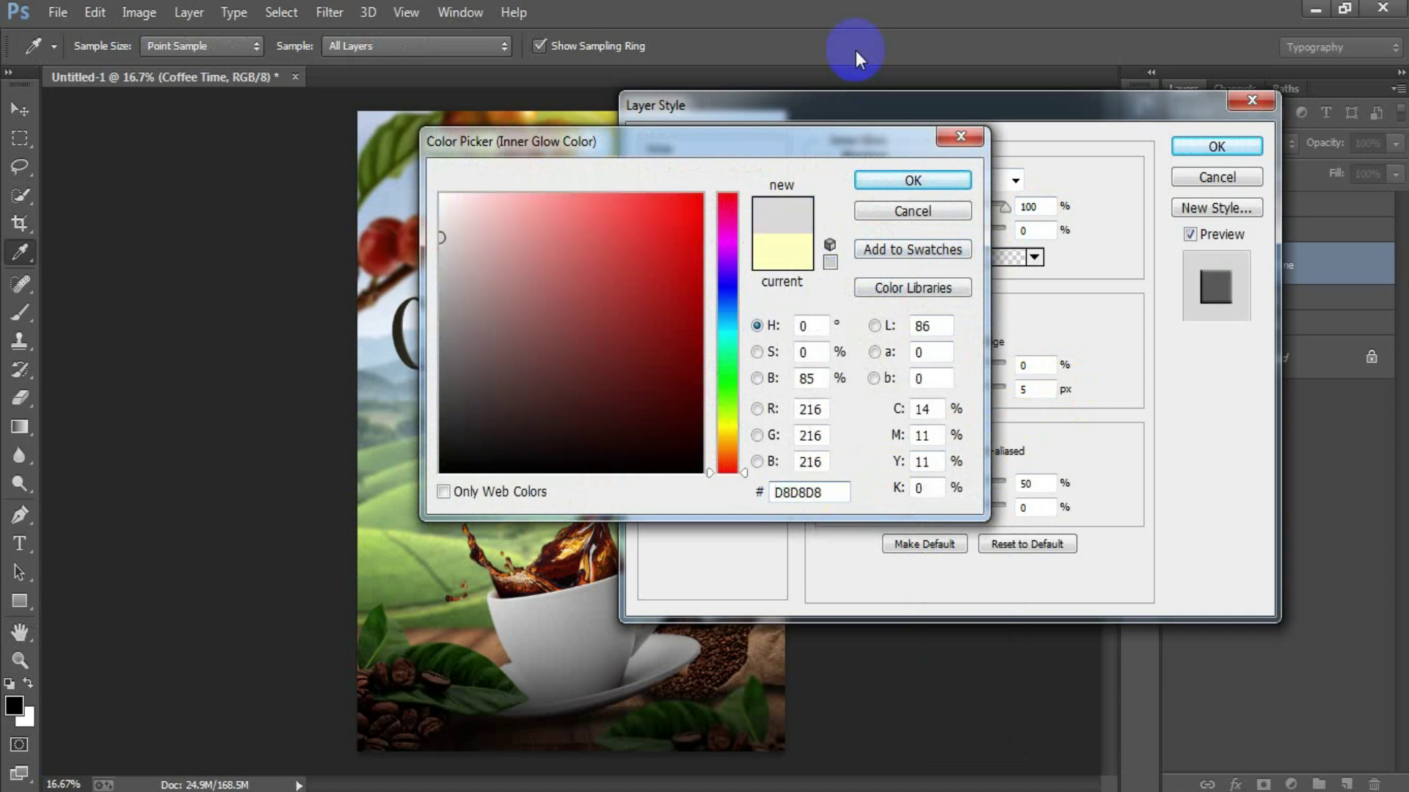
pyautogui.click(946, 182)
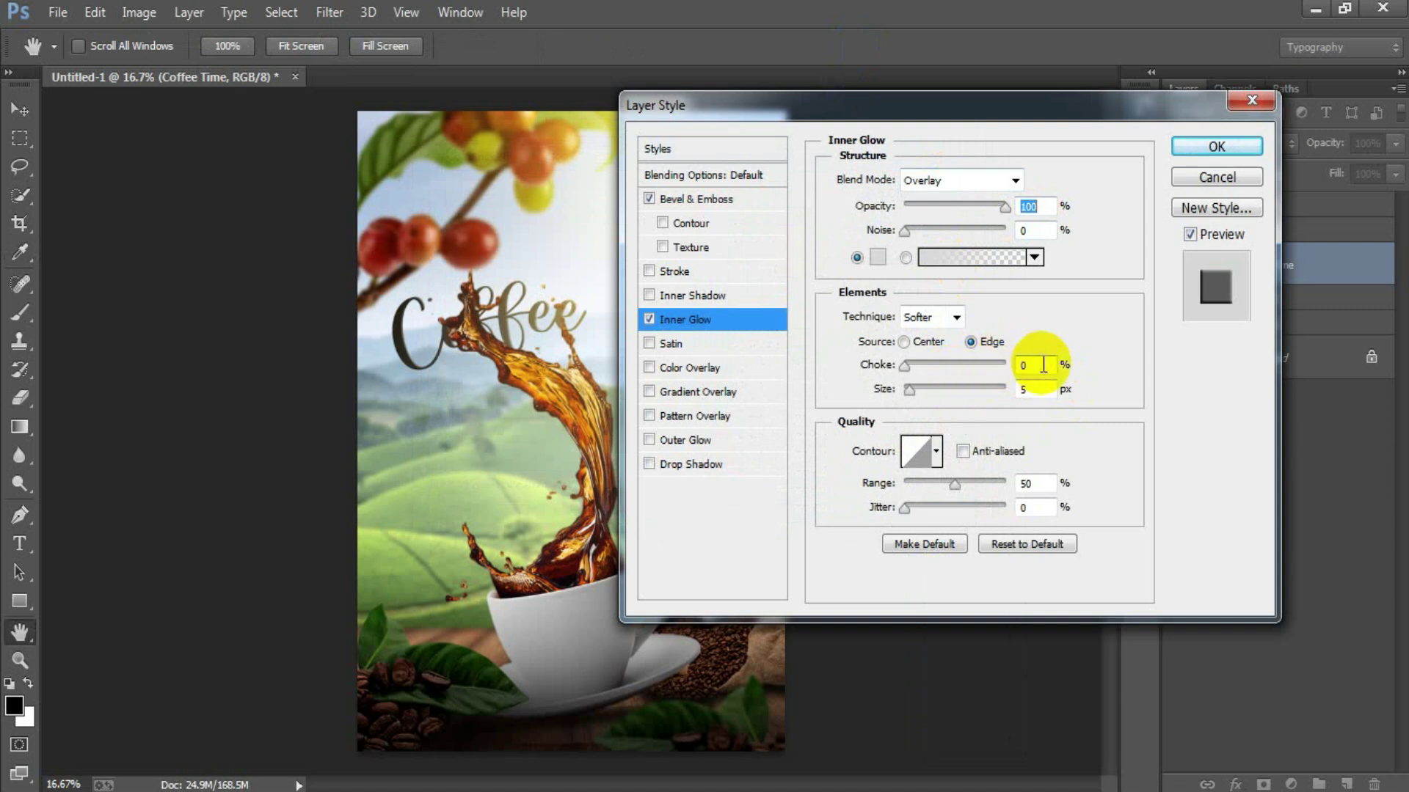
pyautogui.doubleClick(1034, 389)
pyautogui.write('13')
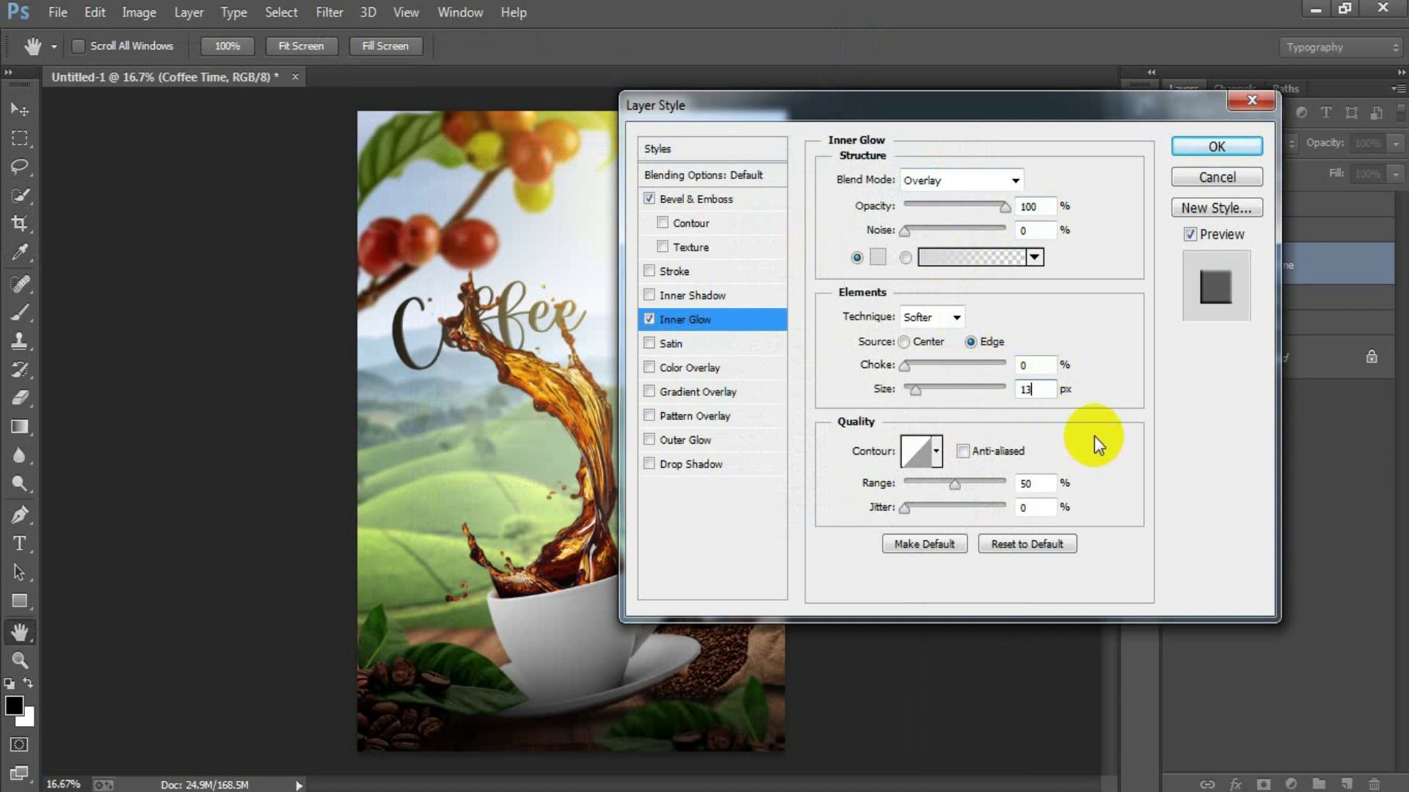
pyautogui.doubleClick(1038, 484)
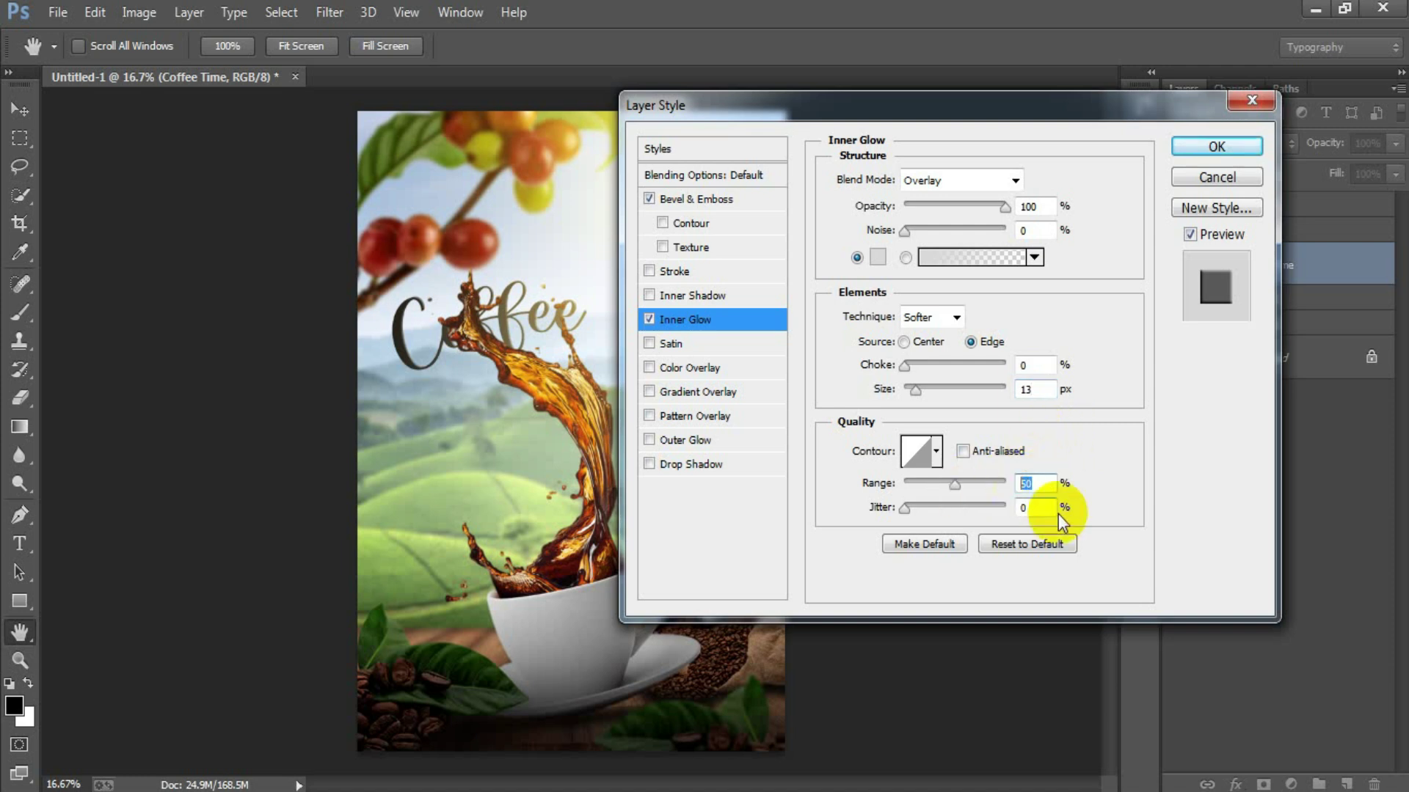
pyautogui.write('73')
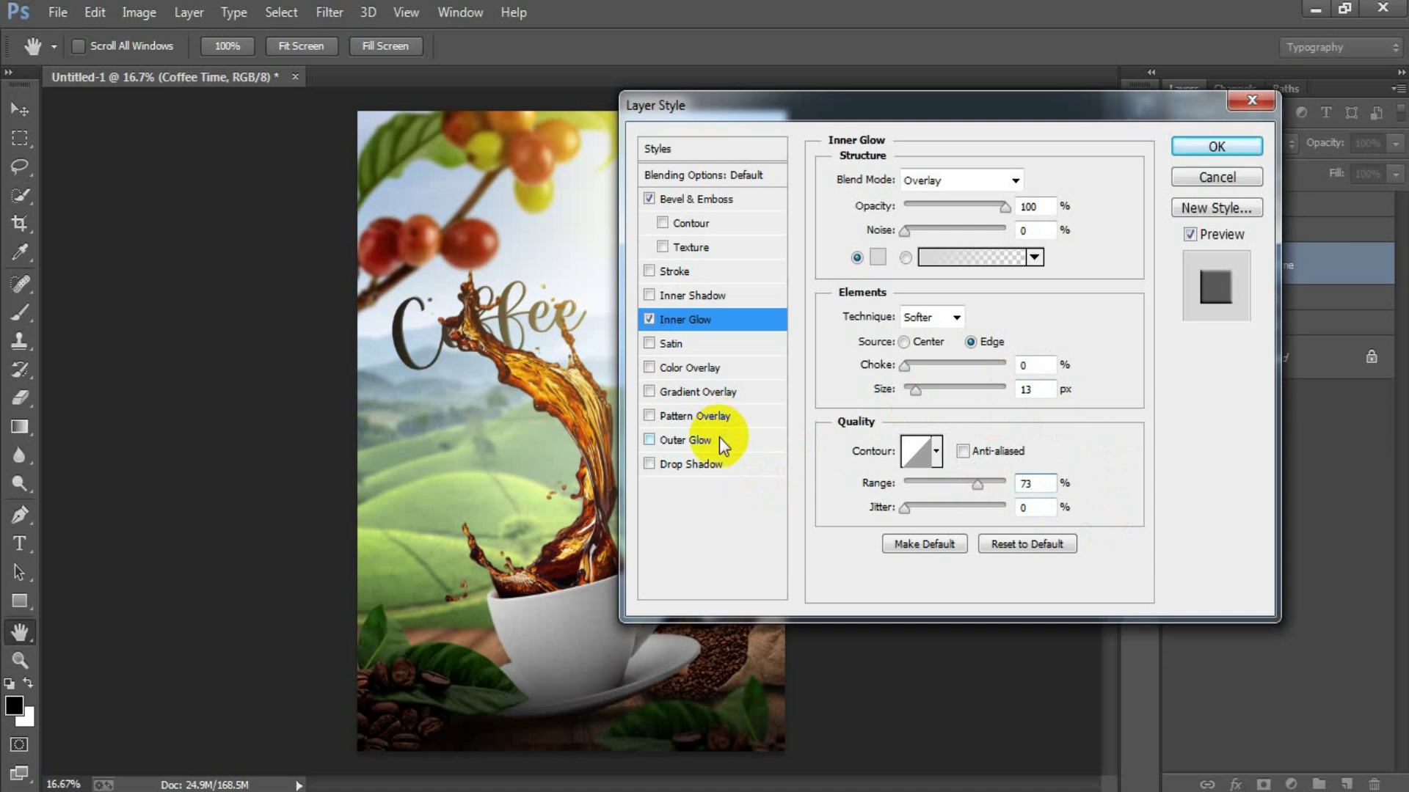
# Add a dark brown #761A03 colour overlay to the title
pyautogui.click(727, 366)
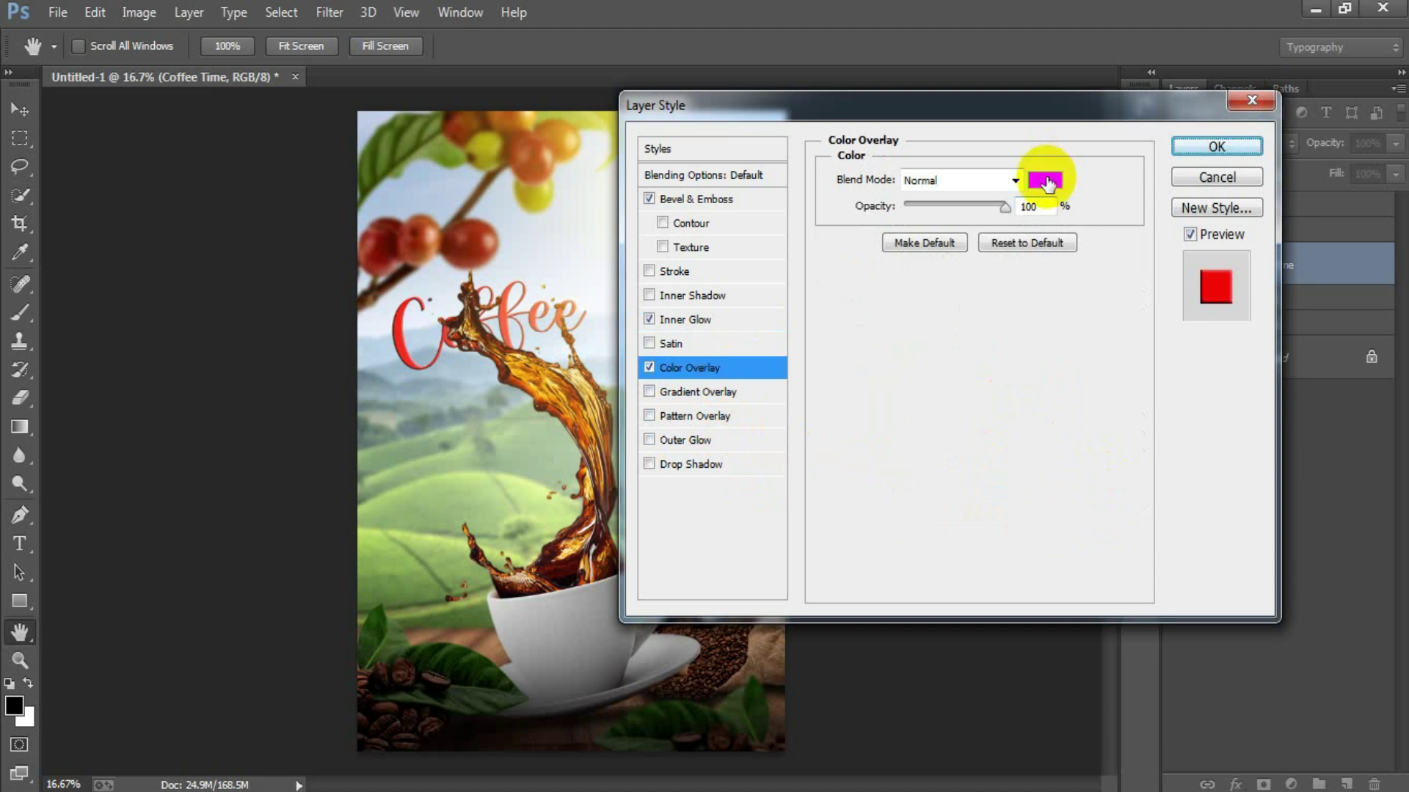
pyautogui.click(1044, 180)
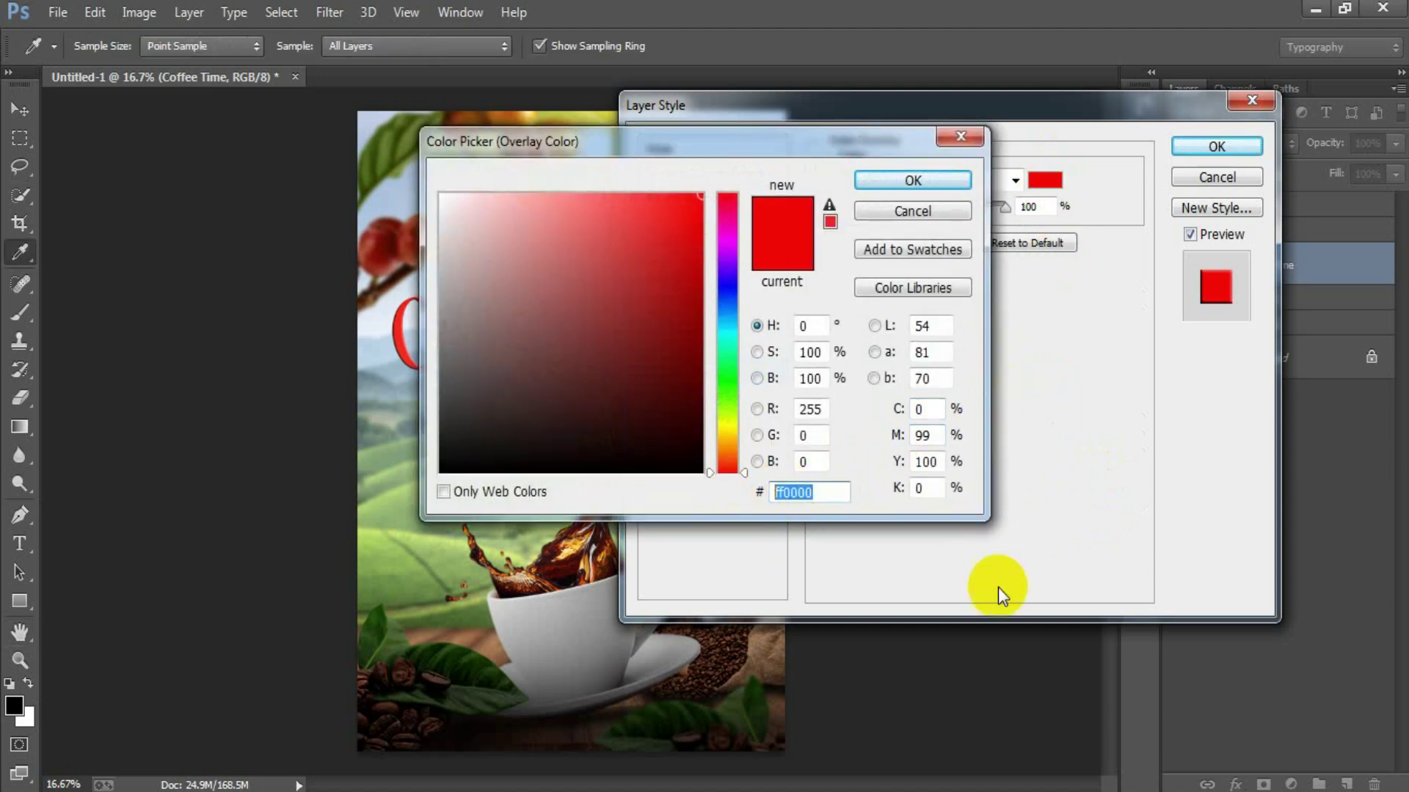
pyautogui.write('76')
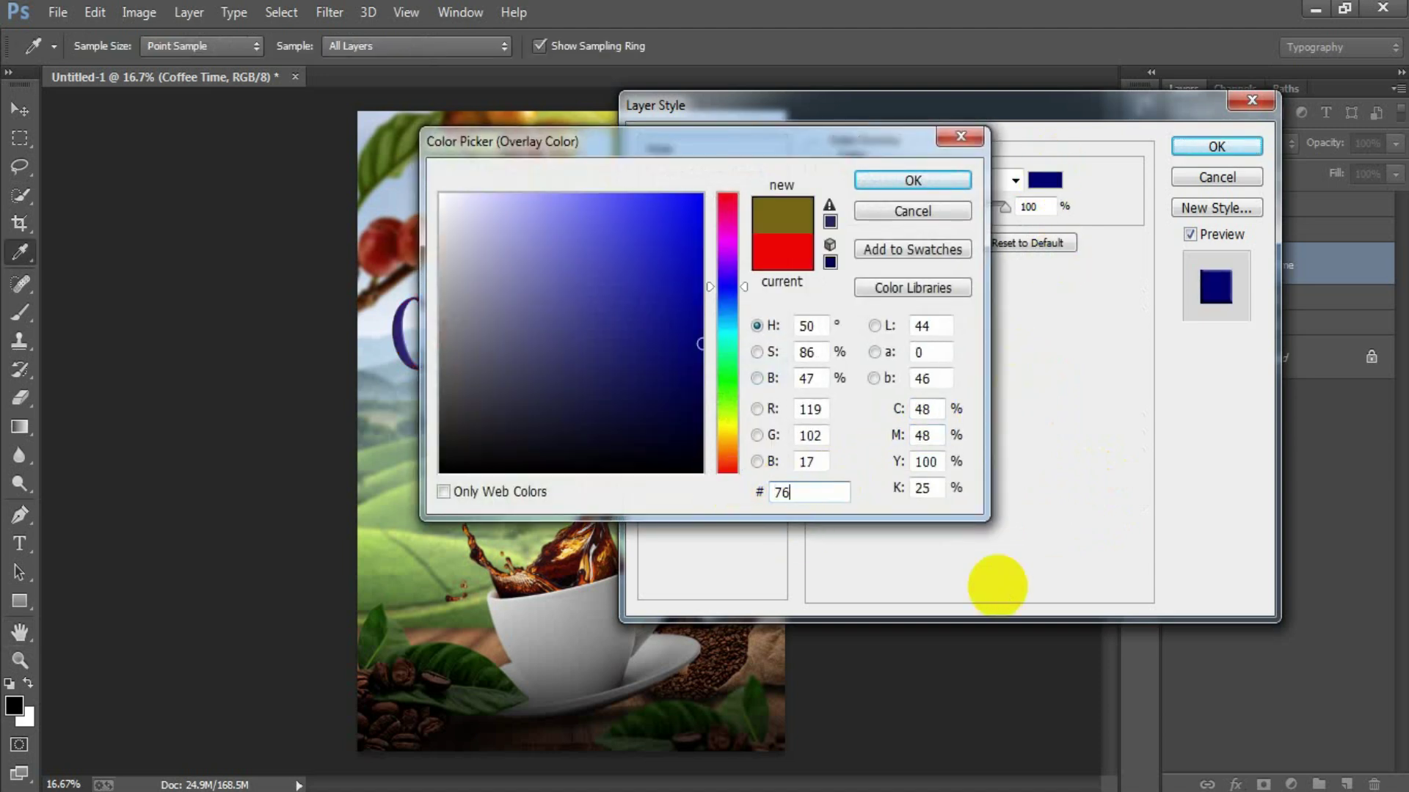
pyautogui.write('1A03')
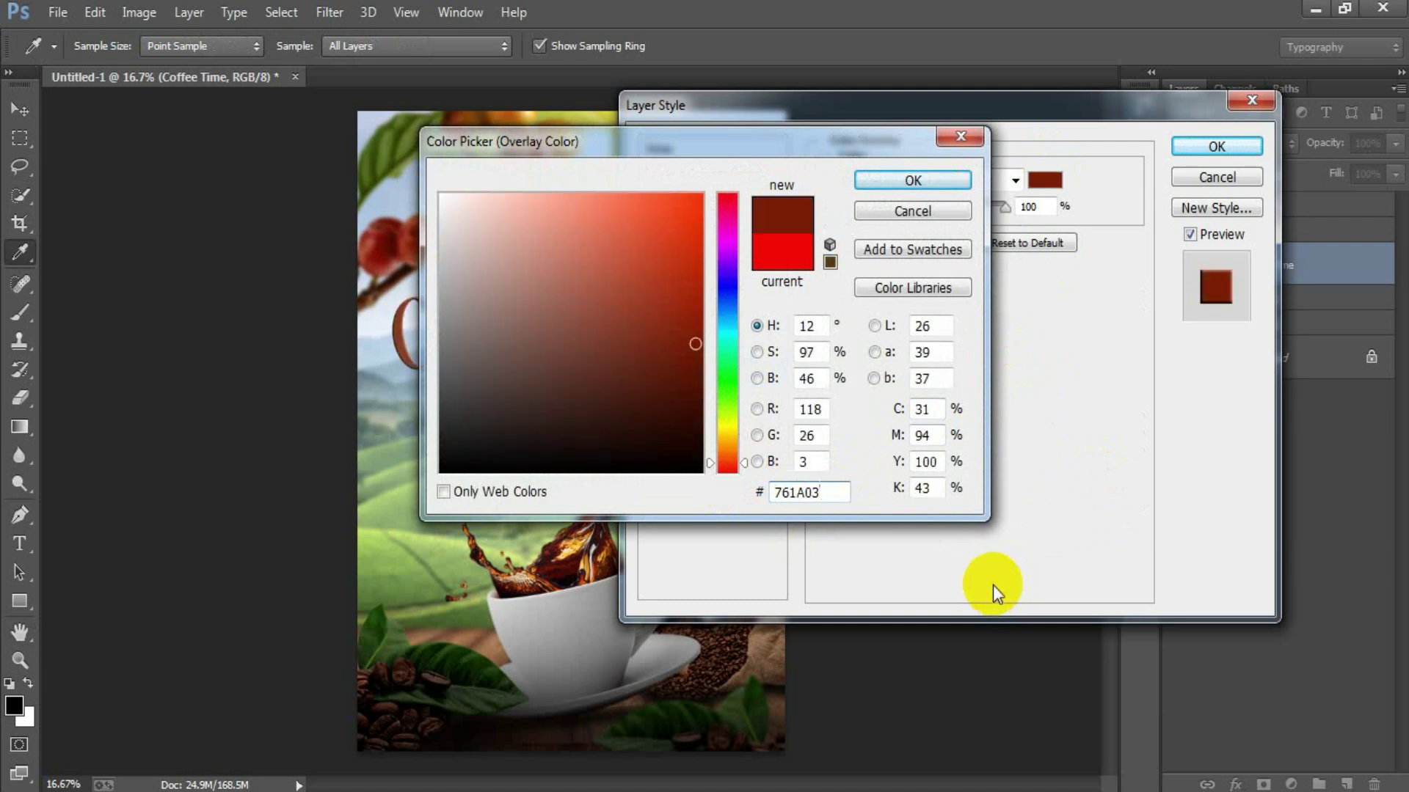
pyautogui.click(914, 181)
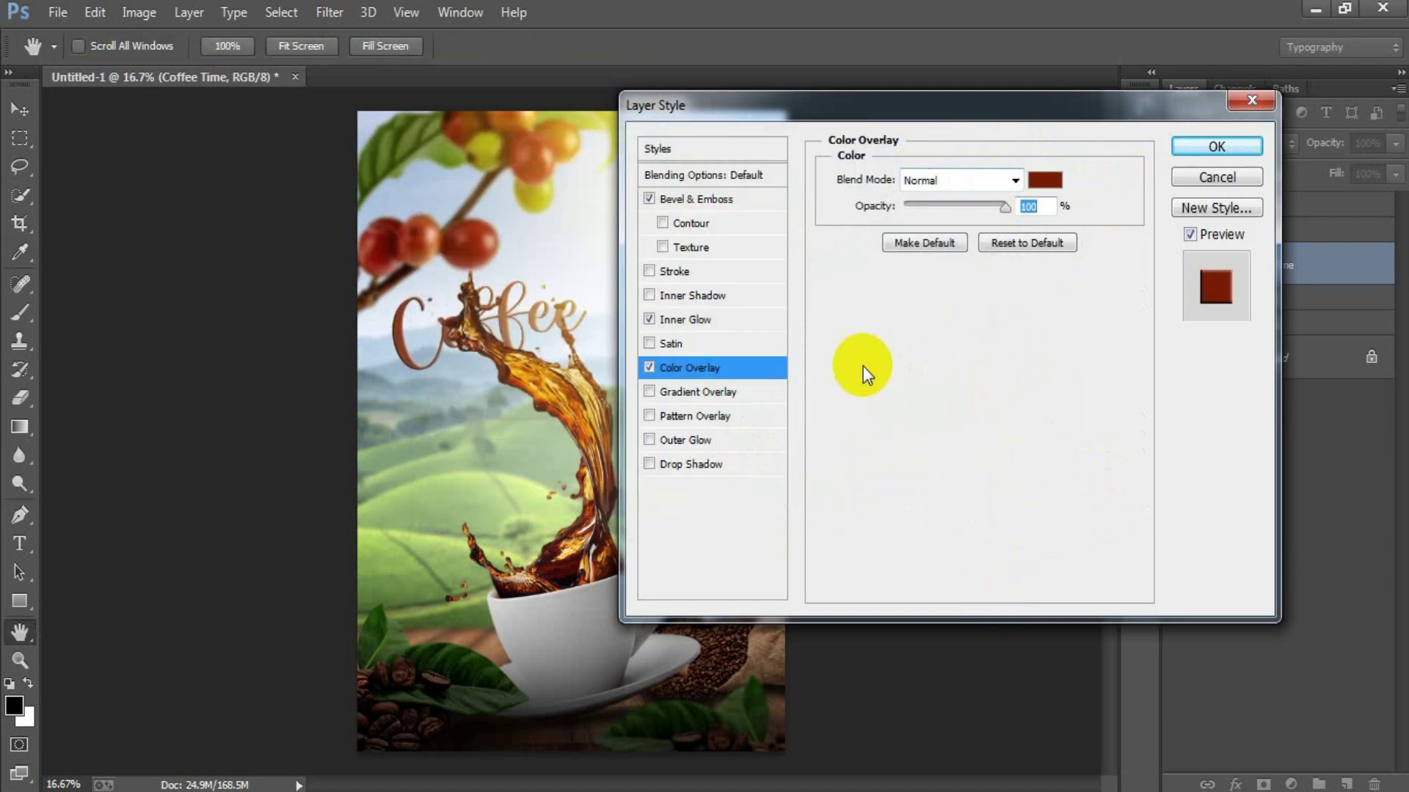
# Add a 35% drop shadow at 90°, distance 10, size 20, and apply the styles
pyautogui.click(693, 465)
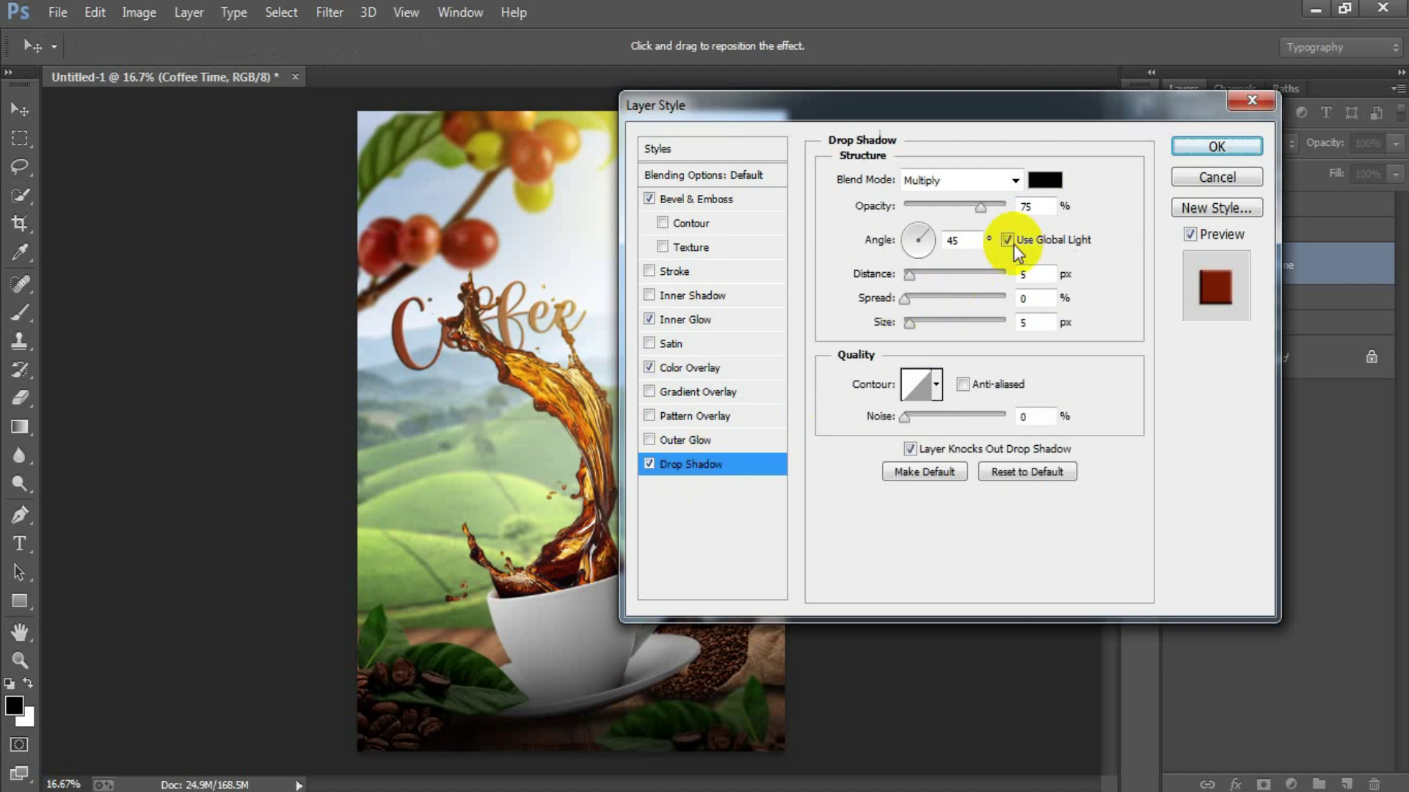
pyautogui.write('3')
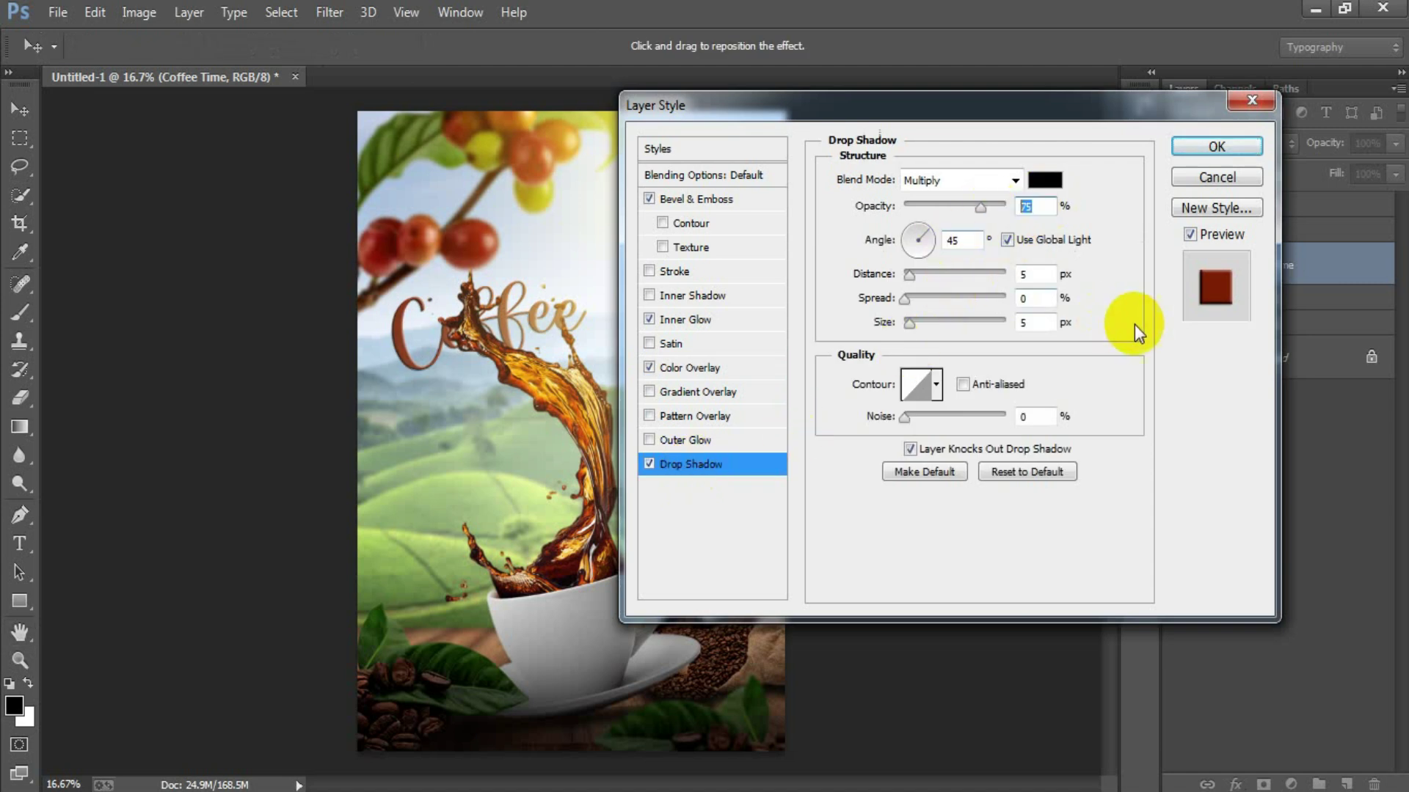
pyautogui.press('Tab')
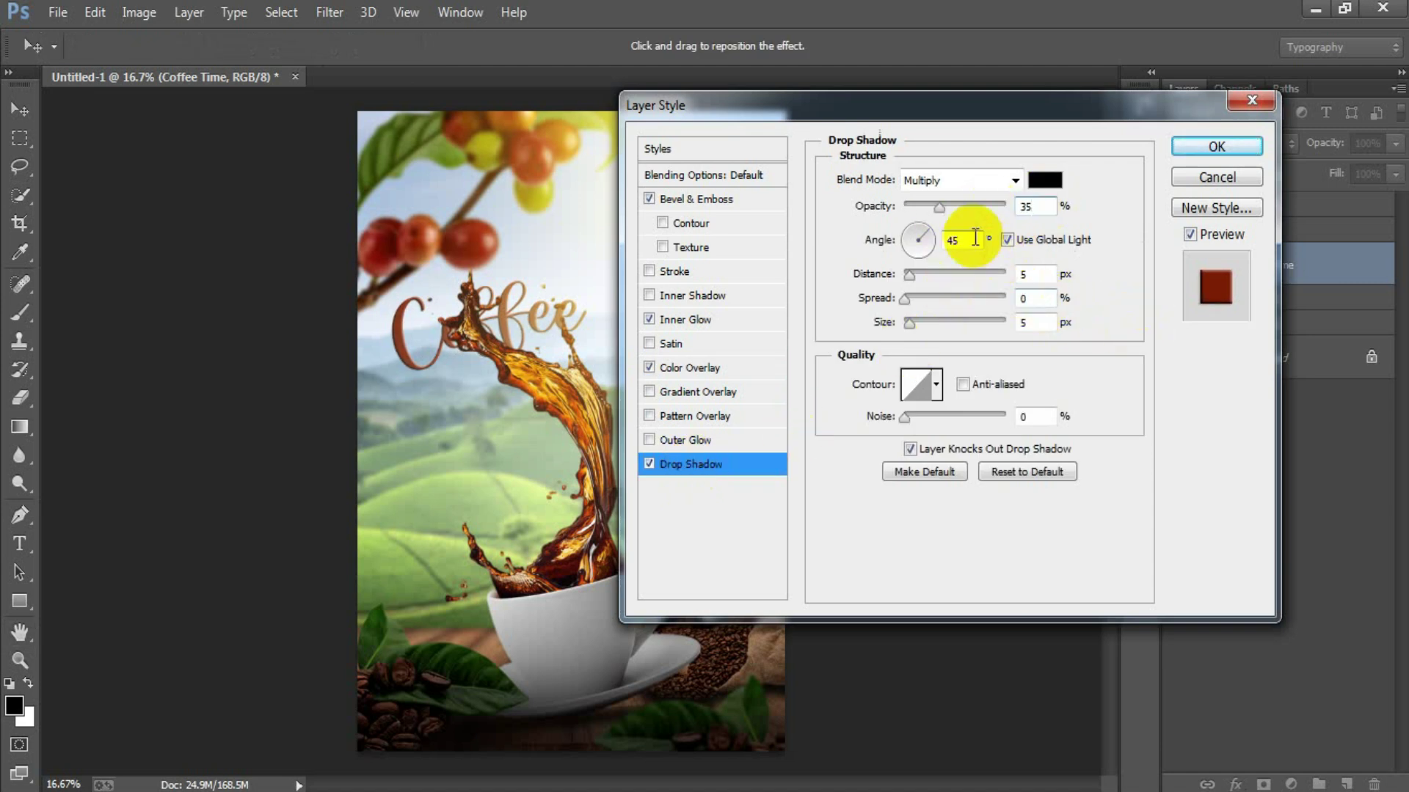
pyautogui.write('90')
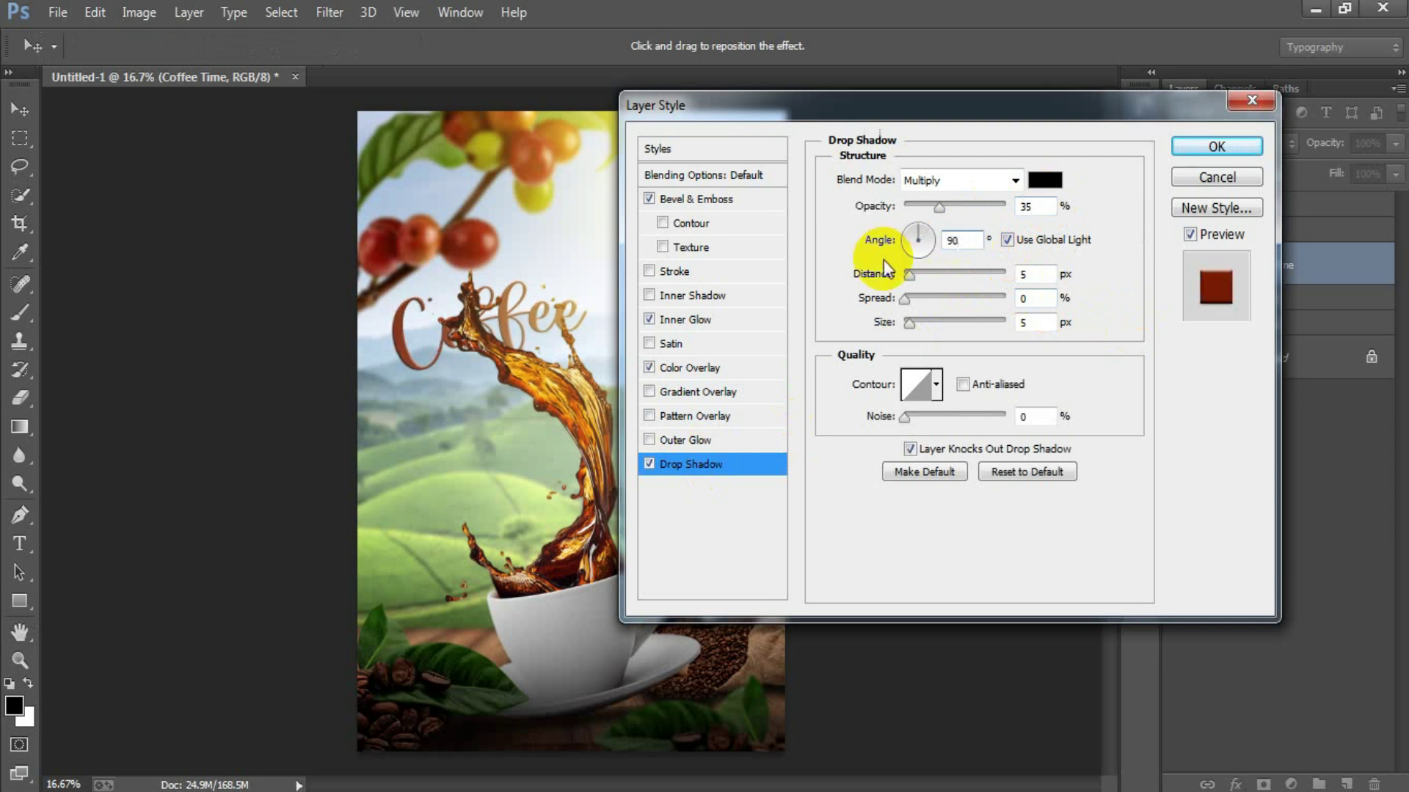
pyautogui.doubleClick(1041, 276)
pyautogui.write('1')
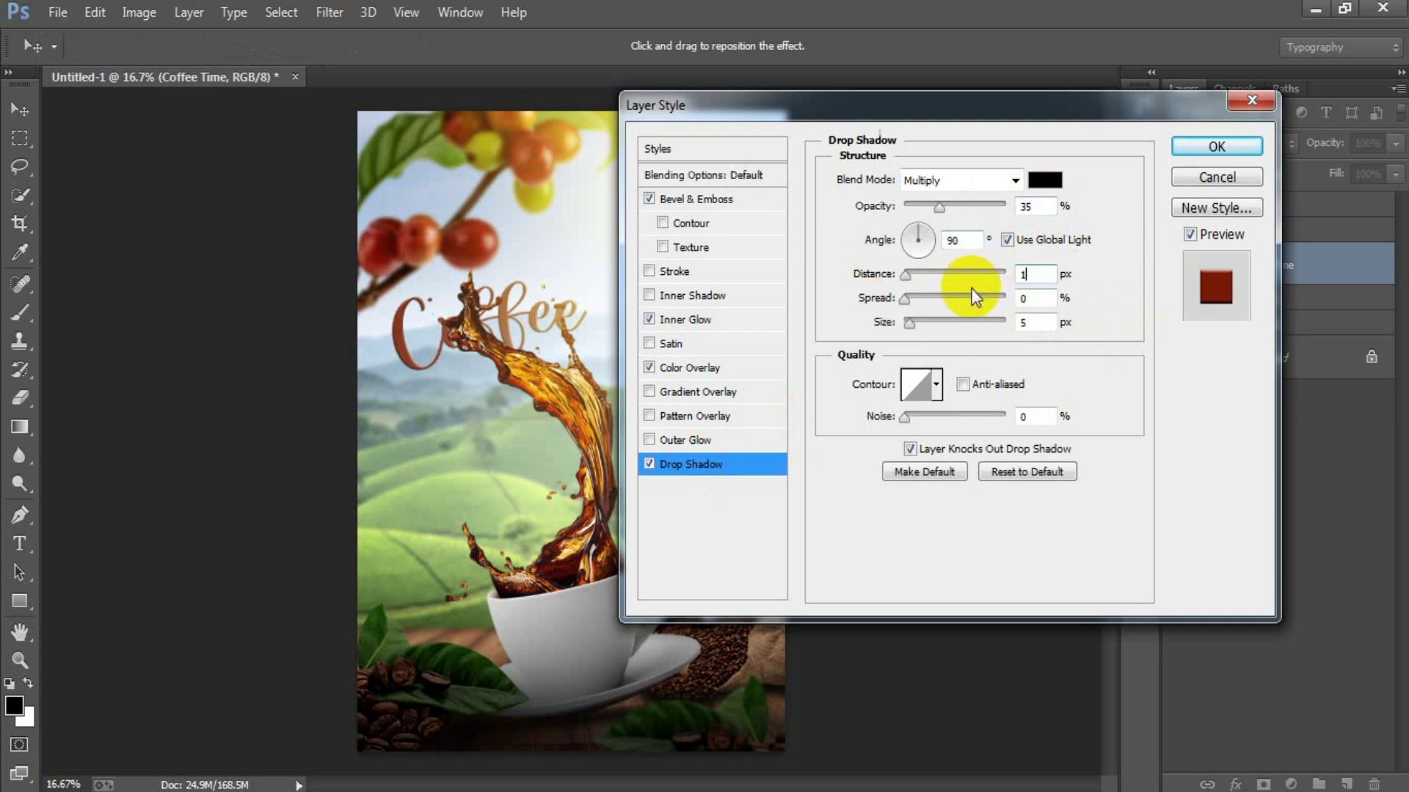
pyautogui.write('0')
pyautogui.doubleClick(1036, 327)
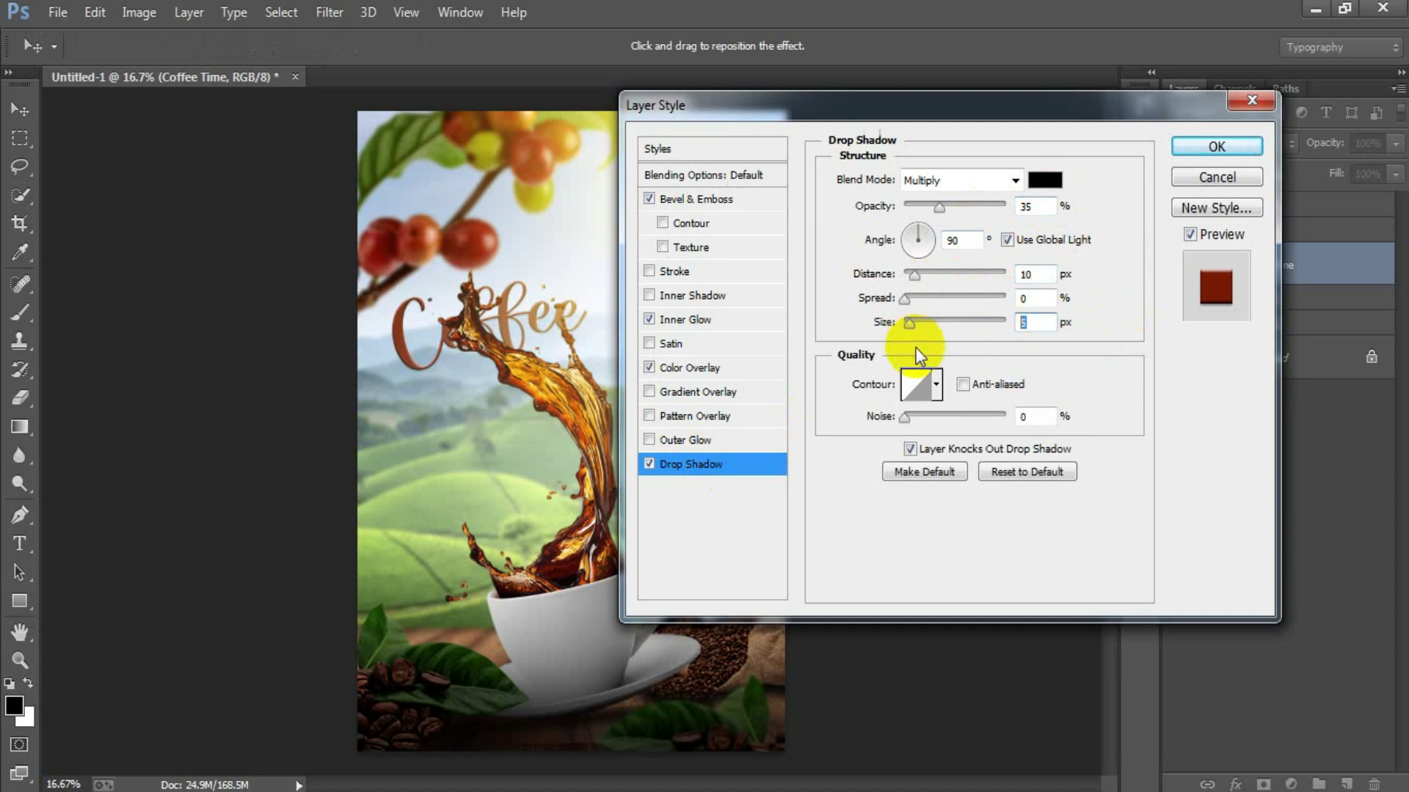
pyautogui.write('20')
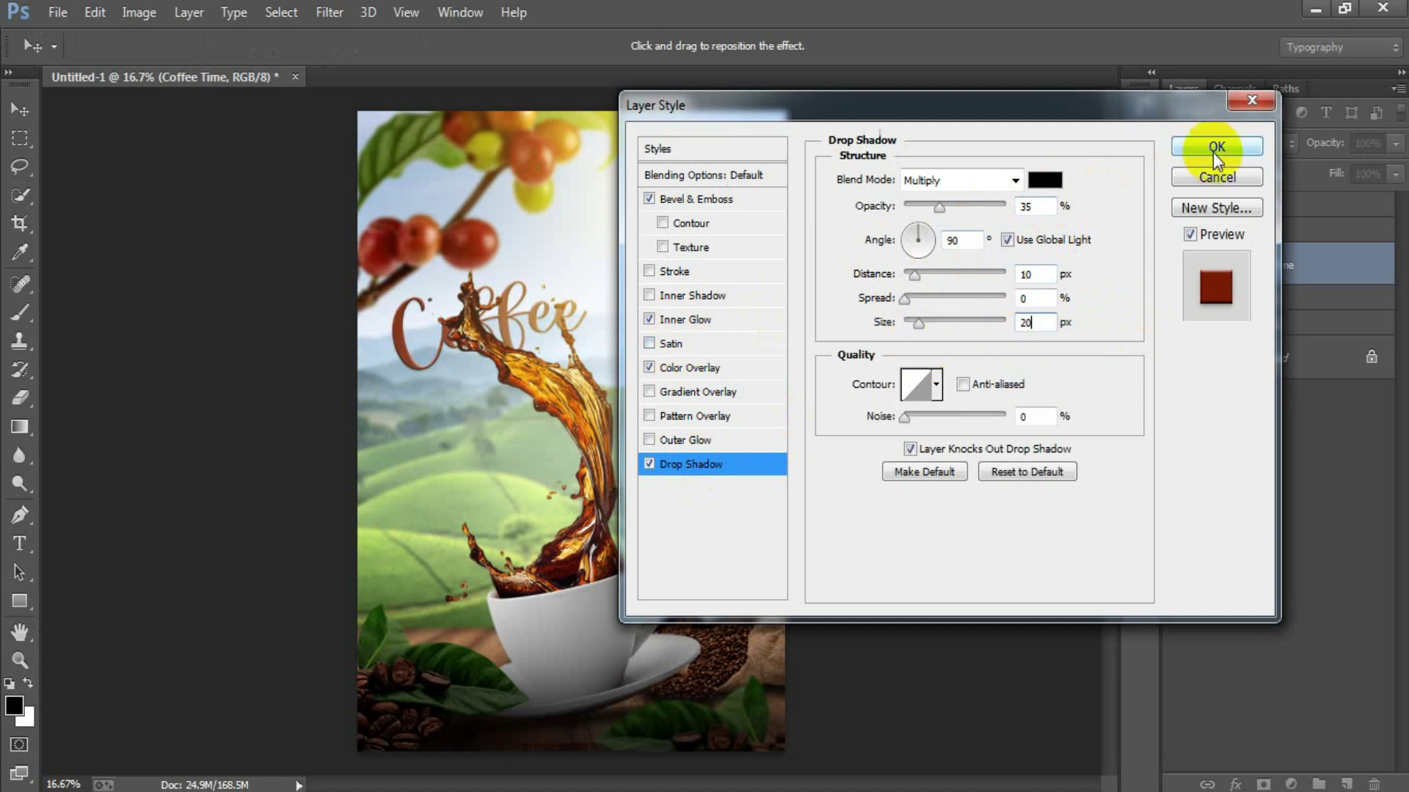
pyautogui.click(1217, 146)
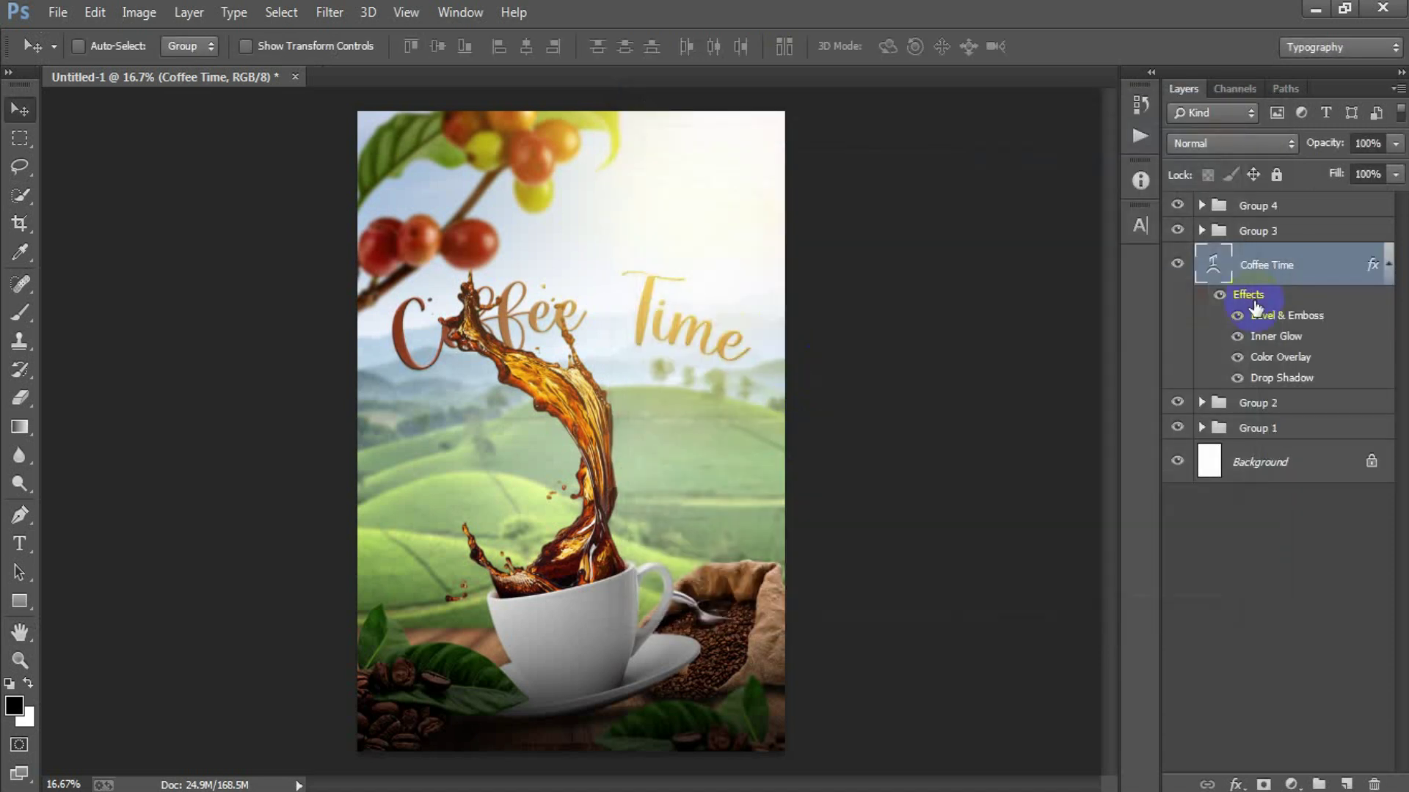
# Place the floating coffee-beans image as a linked file, scaled up to about 75%
pyautogui.click(1375, 270)
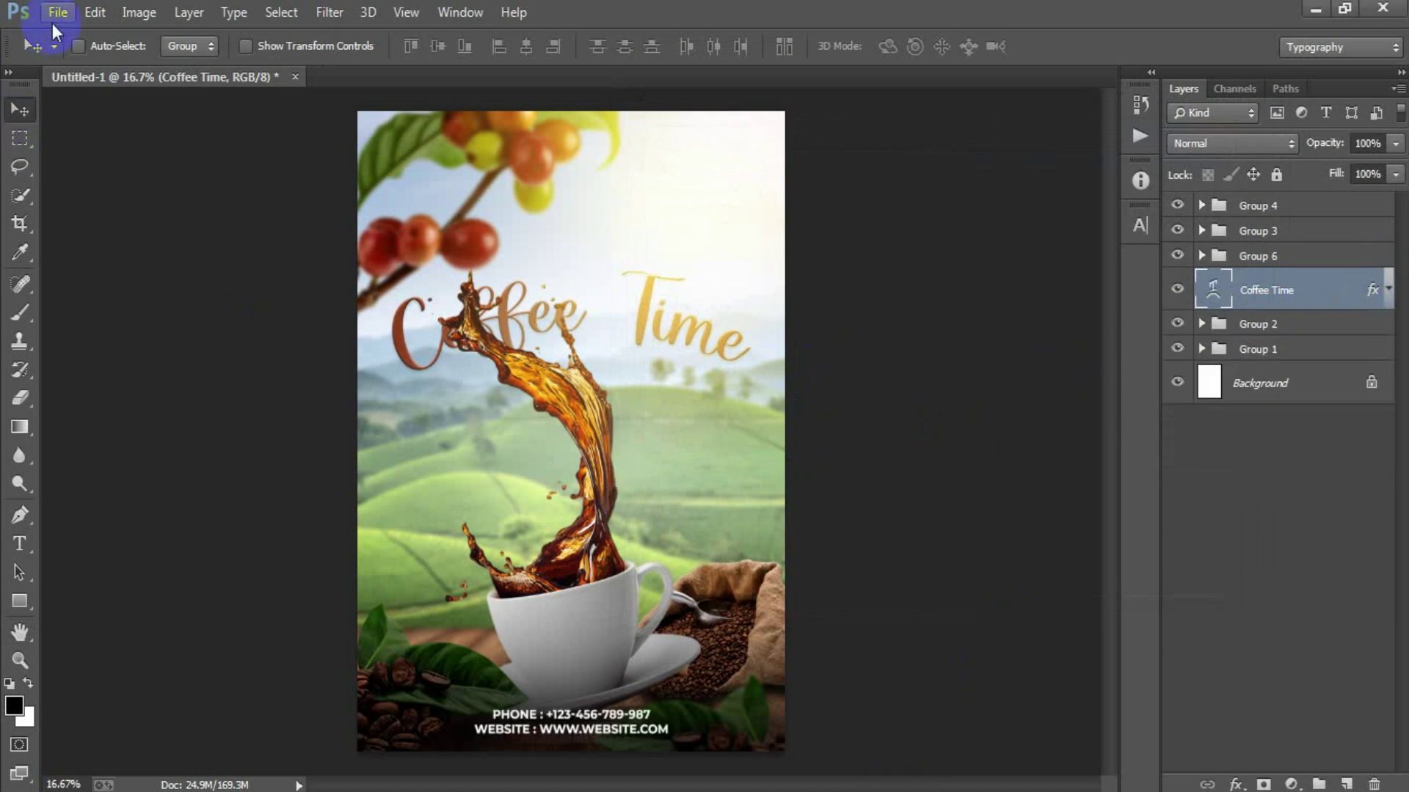
pyautogui.click(53, 16)
pyautogui.click(143, 350)
pyautogui.click(655, 466)
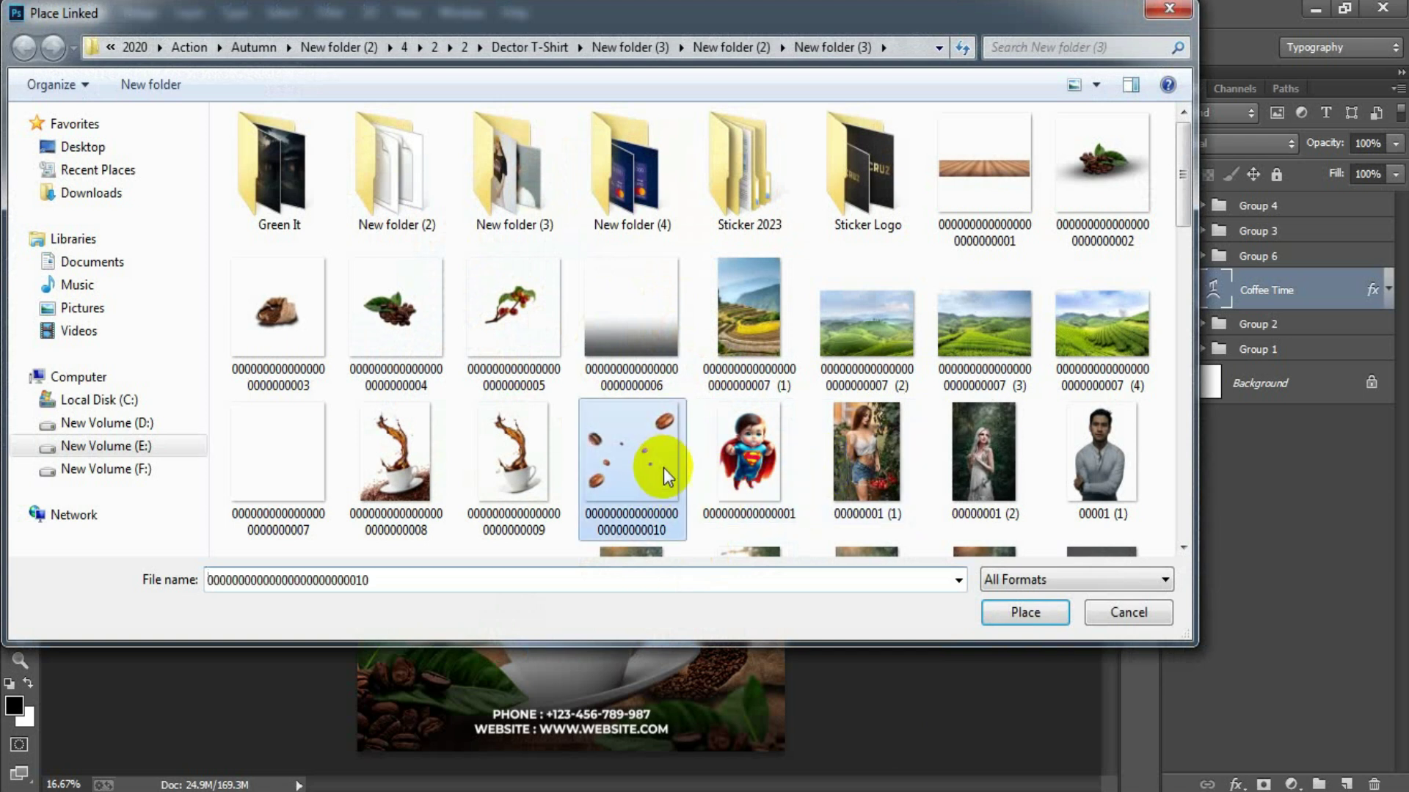
pyautogui.click(1025, 610)
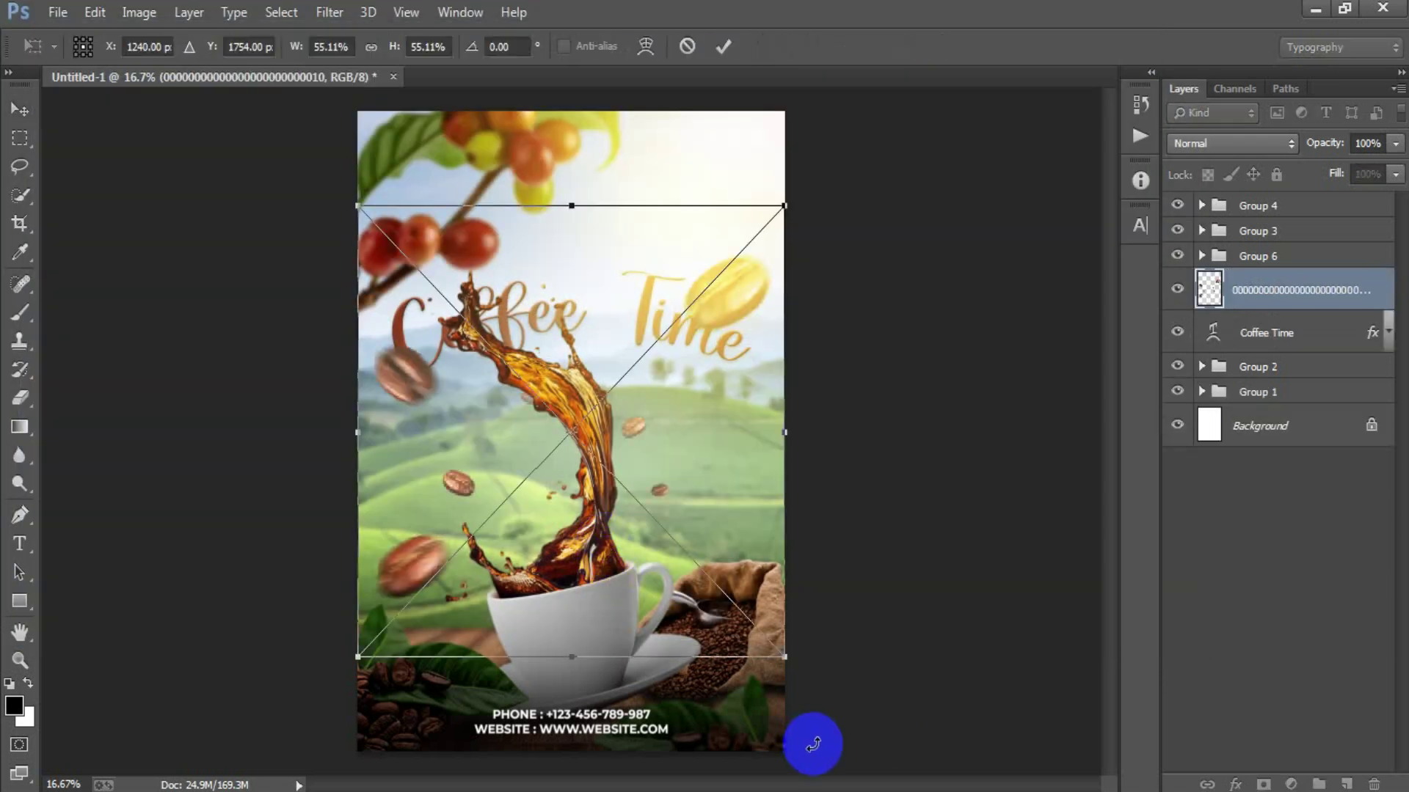
pyautogui.moveTo(788, 657); pyautogui.dragTo(857, 742)
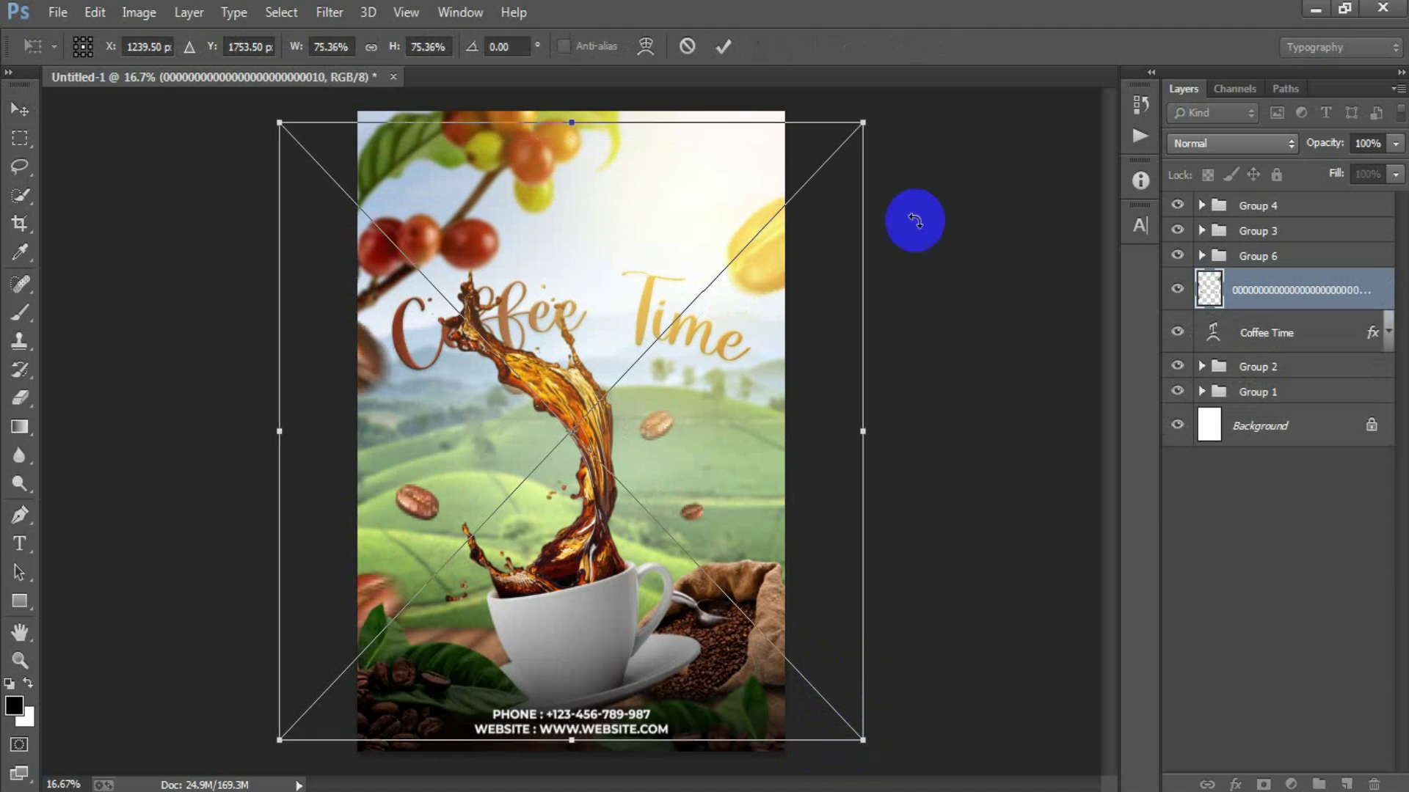
pyautogui.press('Return')
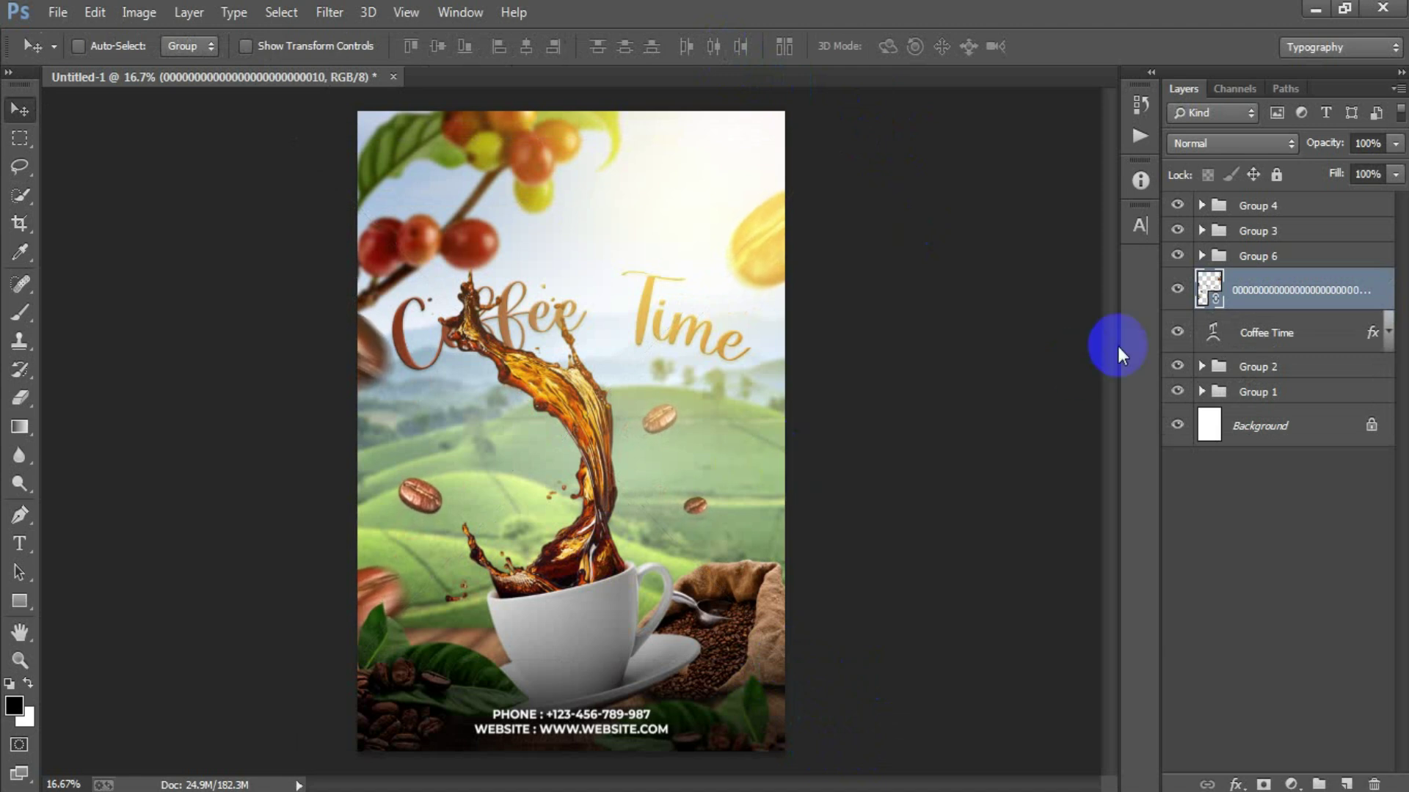
pyautogui.keyDown('shift'); pyautogui.click(1256, 333); pyautogui.keyUp('shift')
# Group the Coffee Time and coffee-beans layers into Group 7, then zoom to review
pyautogui.hotkey('ctrl', 'g')
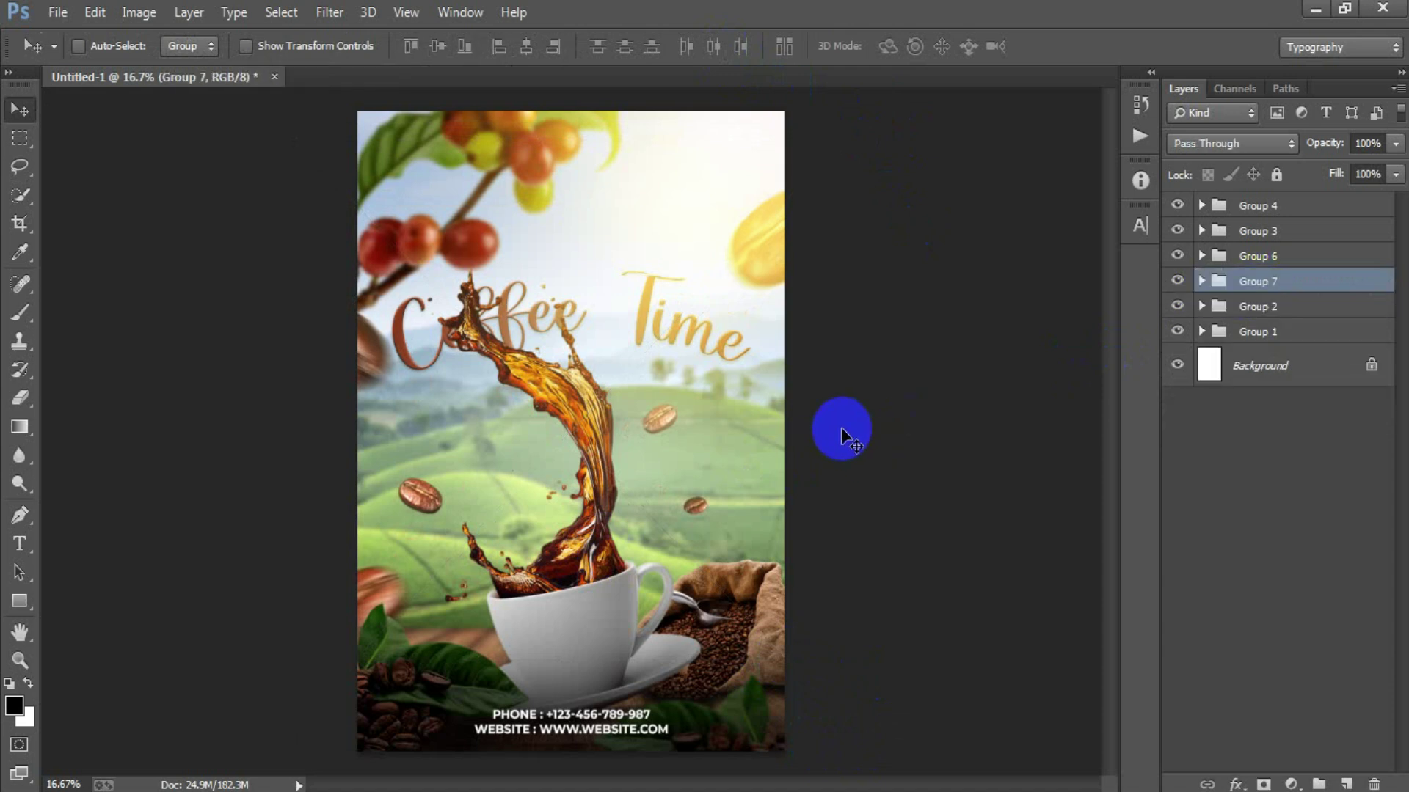
pyautogui.hotkey('ctrl', '+')
pyautogui.scroll(4, 744, 404)
pyautogui.scroll(-2, 745, 407)
pyautogui.scroll(-2, 745, 407)
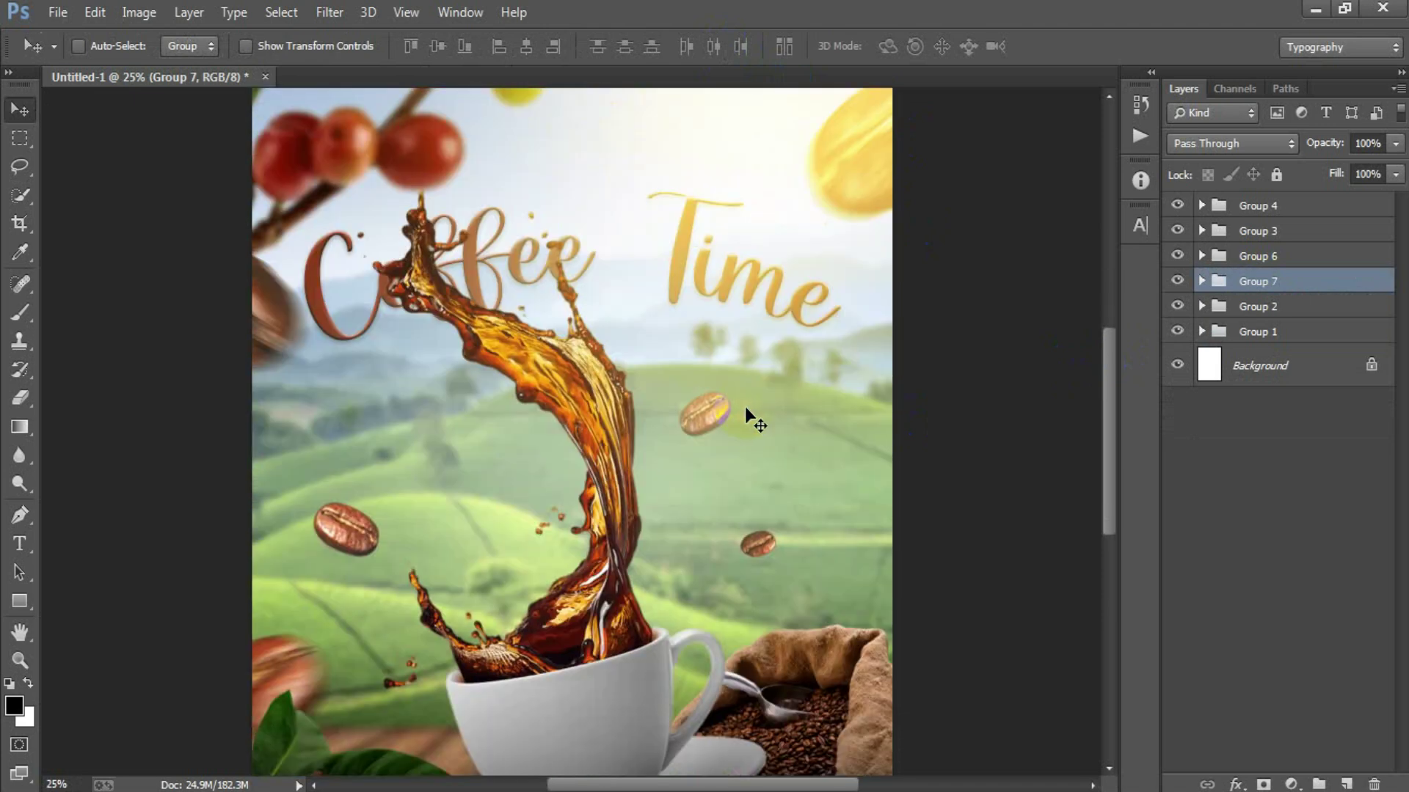
pyautogui.scroll(-2, 745, 407)
pyautogui.hotkey('ctrl', '-')
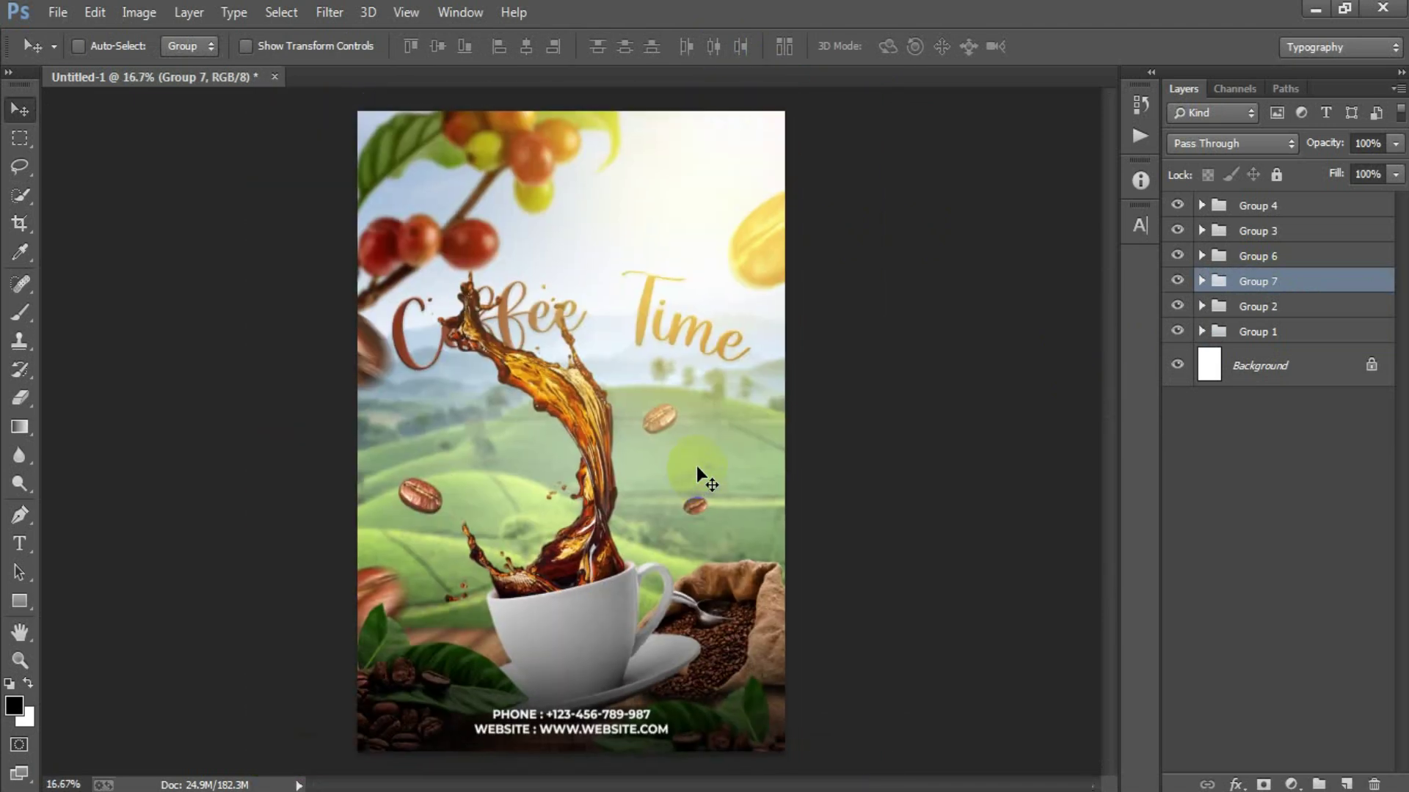